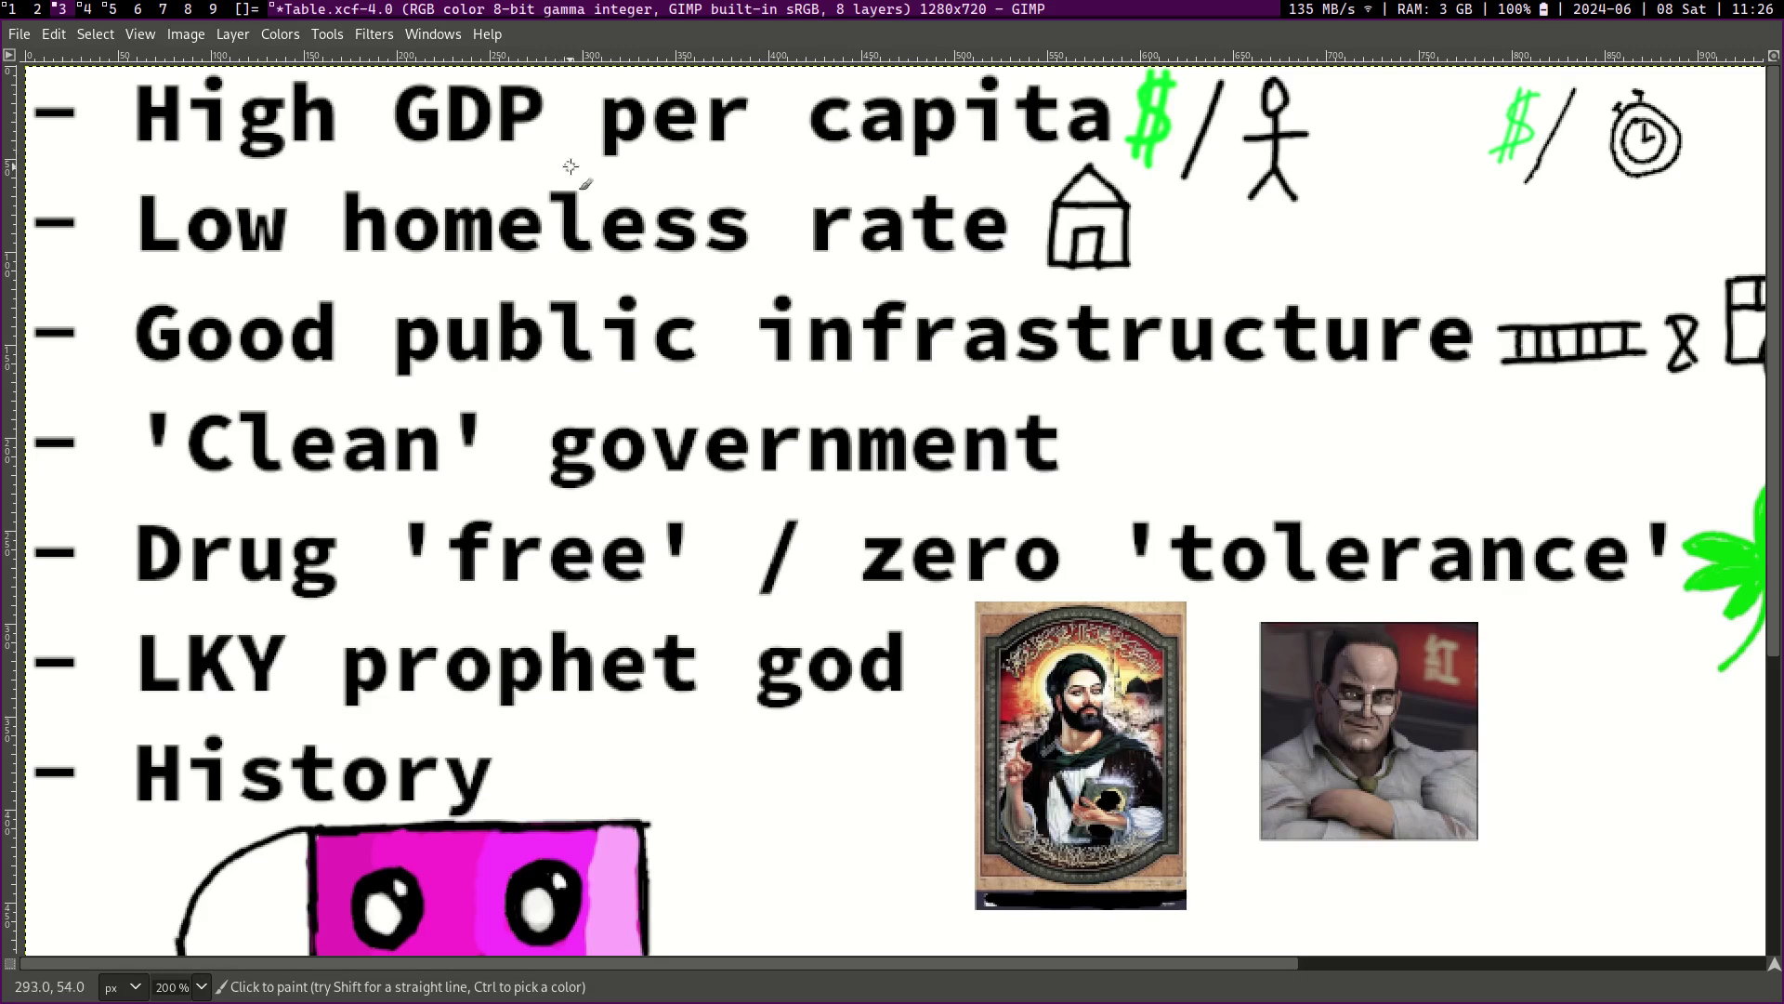
# Step: Circle the green dollar sign beside the "High GDP per capita" line with the black paintbrush
pyautogui.press('super+4')
pyautogui.press('super+3')
pyautogui.moveTo(1125, 151)
pyautogui.mouseDown()
pyautogui.moveTo(1185, 93)
pyautogui.moveTo(1126, 149)
pyautogui.moveTo(1175, 124)
pyautogui.mouseUp()
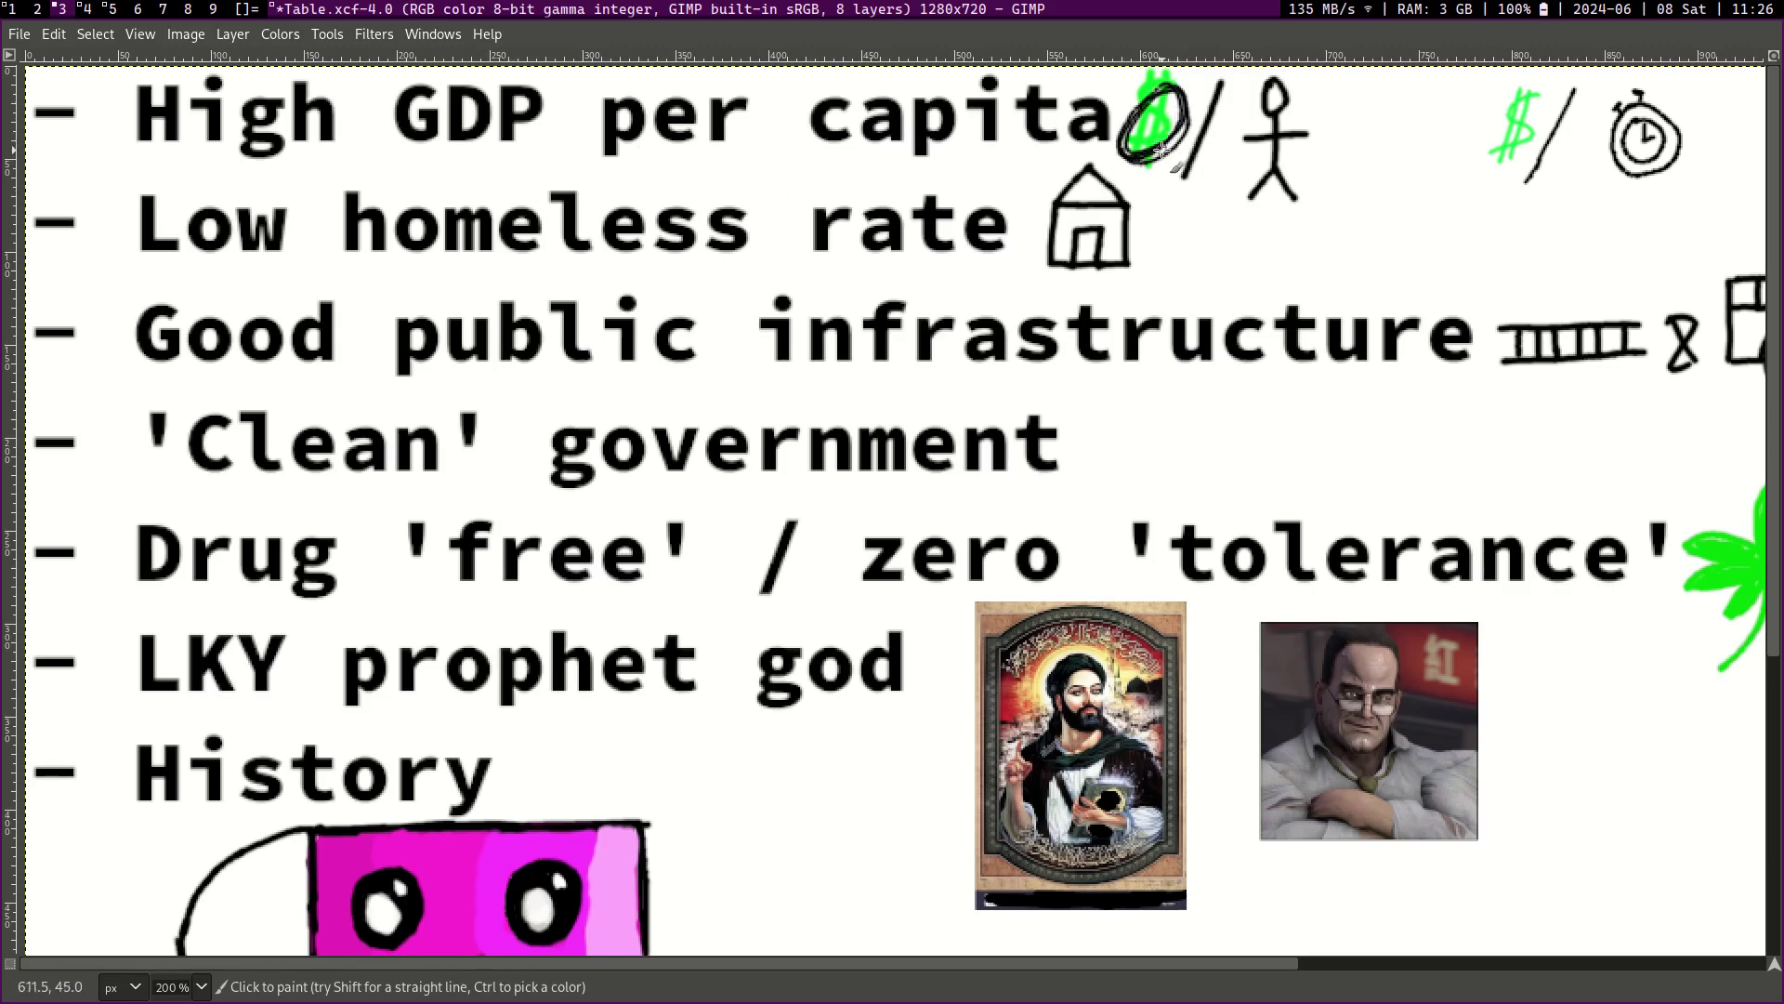
# Step: Draw double quotation marks around the word "homeless" in the "Low homeless rate" line
pyautogui.moveTo(320, 180); pyautogui.dragTo(310, 200)
pyautogui.moveTo(336, 182); pyautogui.dragTo(324, 200)
pyautogui.moveTo(751, 190); pyautogui.dragTo(761, 214)
pyautogui.moveTo(769, 187); pyautogui.dragTo(781, 223)
# Step: Set the paintbrush size to 5.00 and draw double quotation marks around the word "infrastructure"
pyautogui.press('super+4')
pyautogui.click(1718, 370)
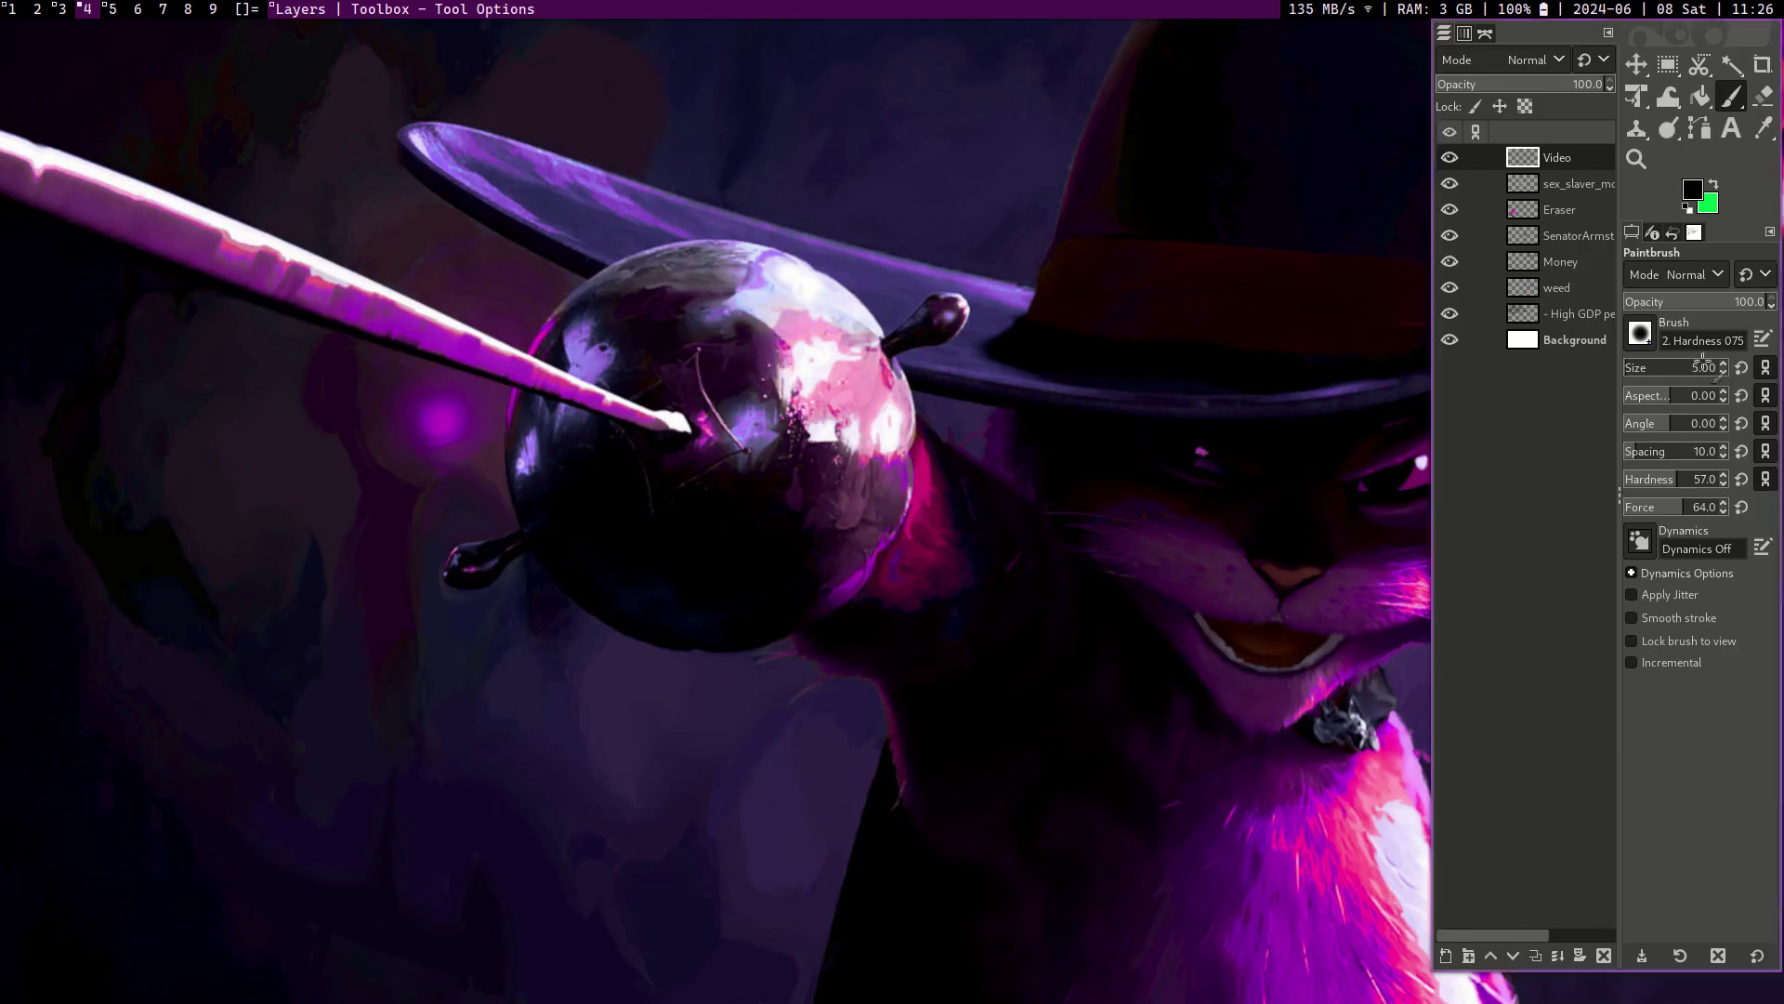
pyautogui.press('super+3')
pyautogui.press('super+4')
pyautogui.press('super+3')
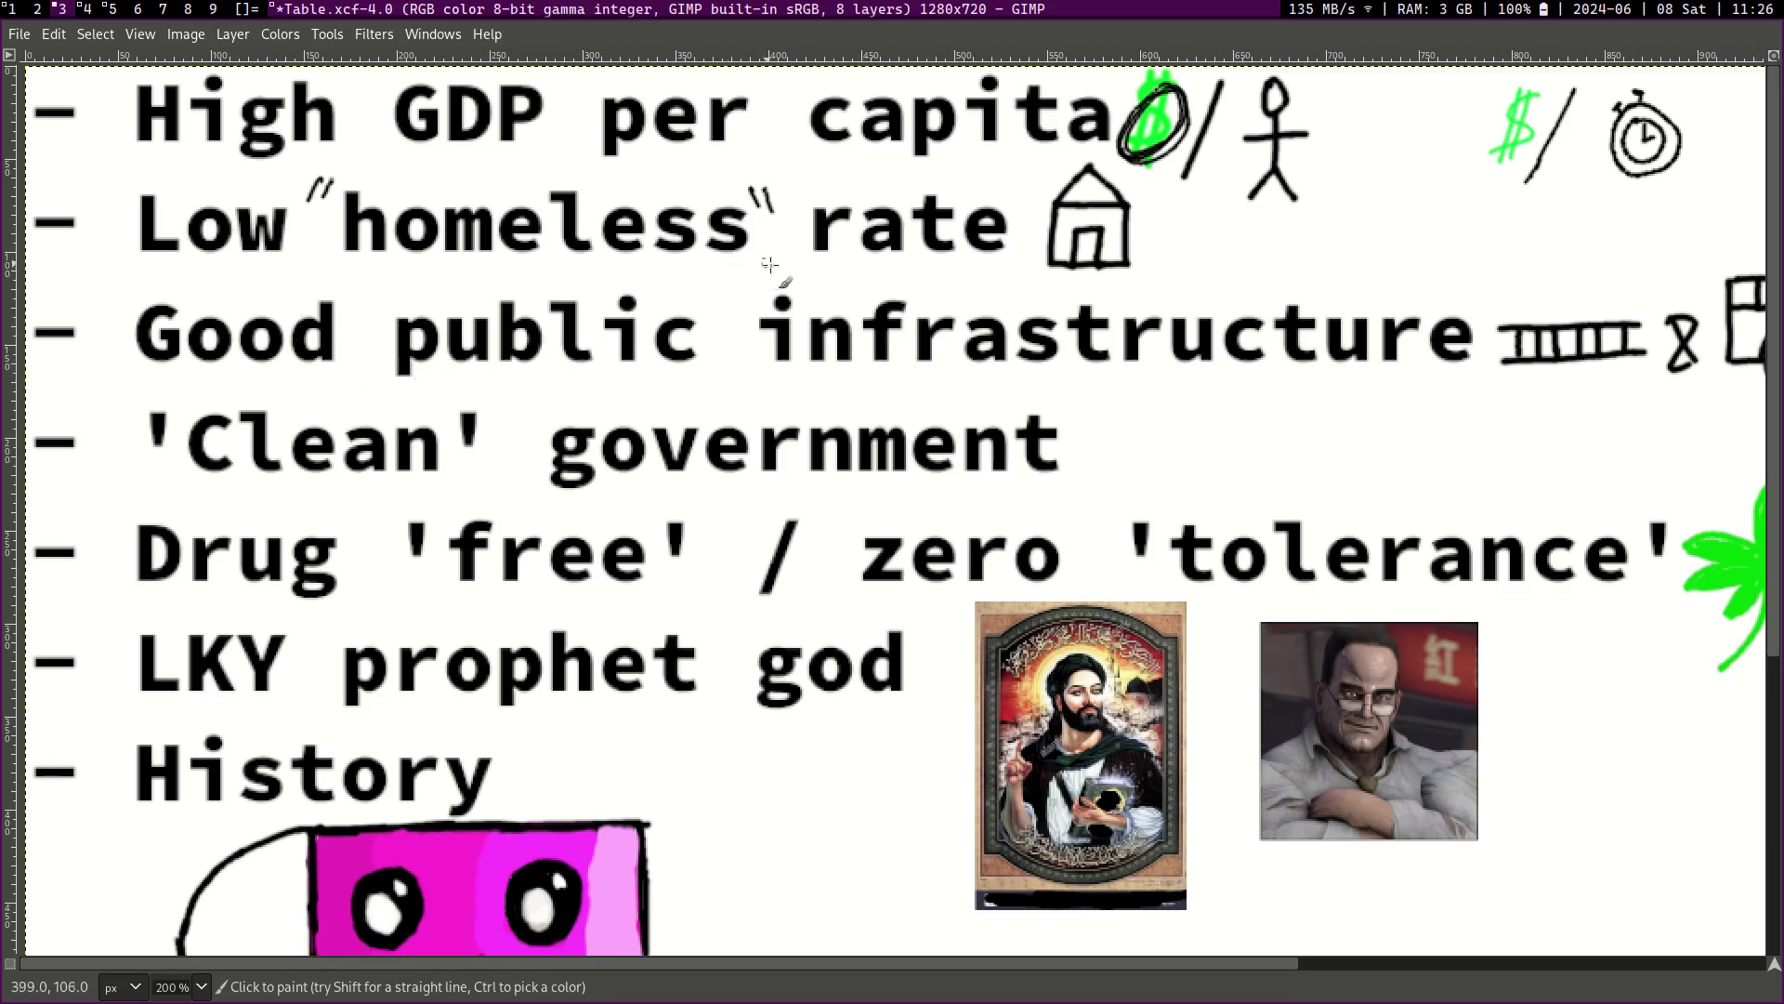
pyautogui.moveTo(770, 290); pyautogui.dragTo(745, 316)
pyautogui.moveTo(1462, 300); pyautogui.dragTo(1481, 321)
# Step: Handwrite "X corruption" beside the 'Clean' government line and strike through the Drug 'free' / zero 'tolerance' line
pyautogui.moveTo(1429, 385)
pyautogui.mouseDown()
pyautogui.moveTo(865, 446)
pyautogui.moveTo(1441, 371)
pyautogui.moveTo(1285, 434)
pyautogui.moveTo(1275, 456)
pyautogui.mouseUp()
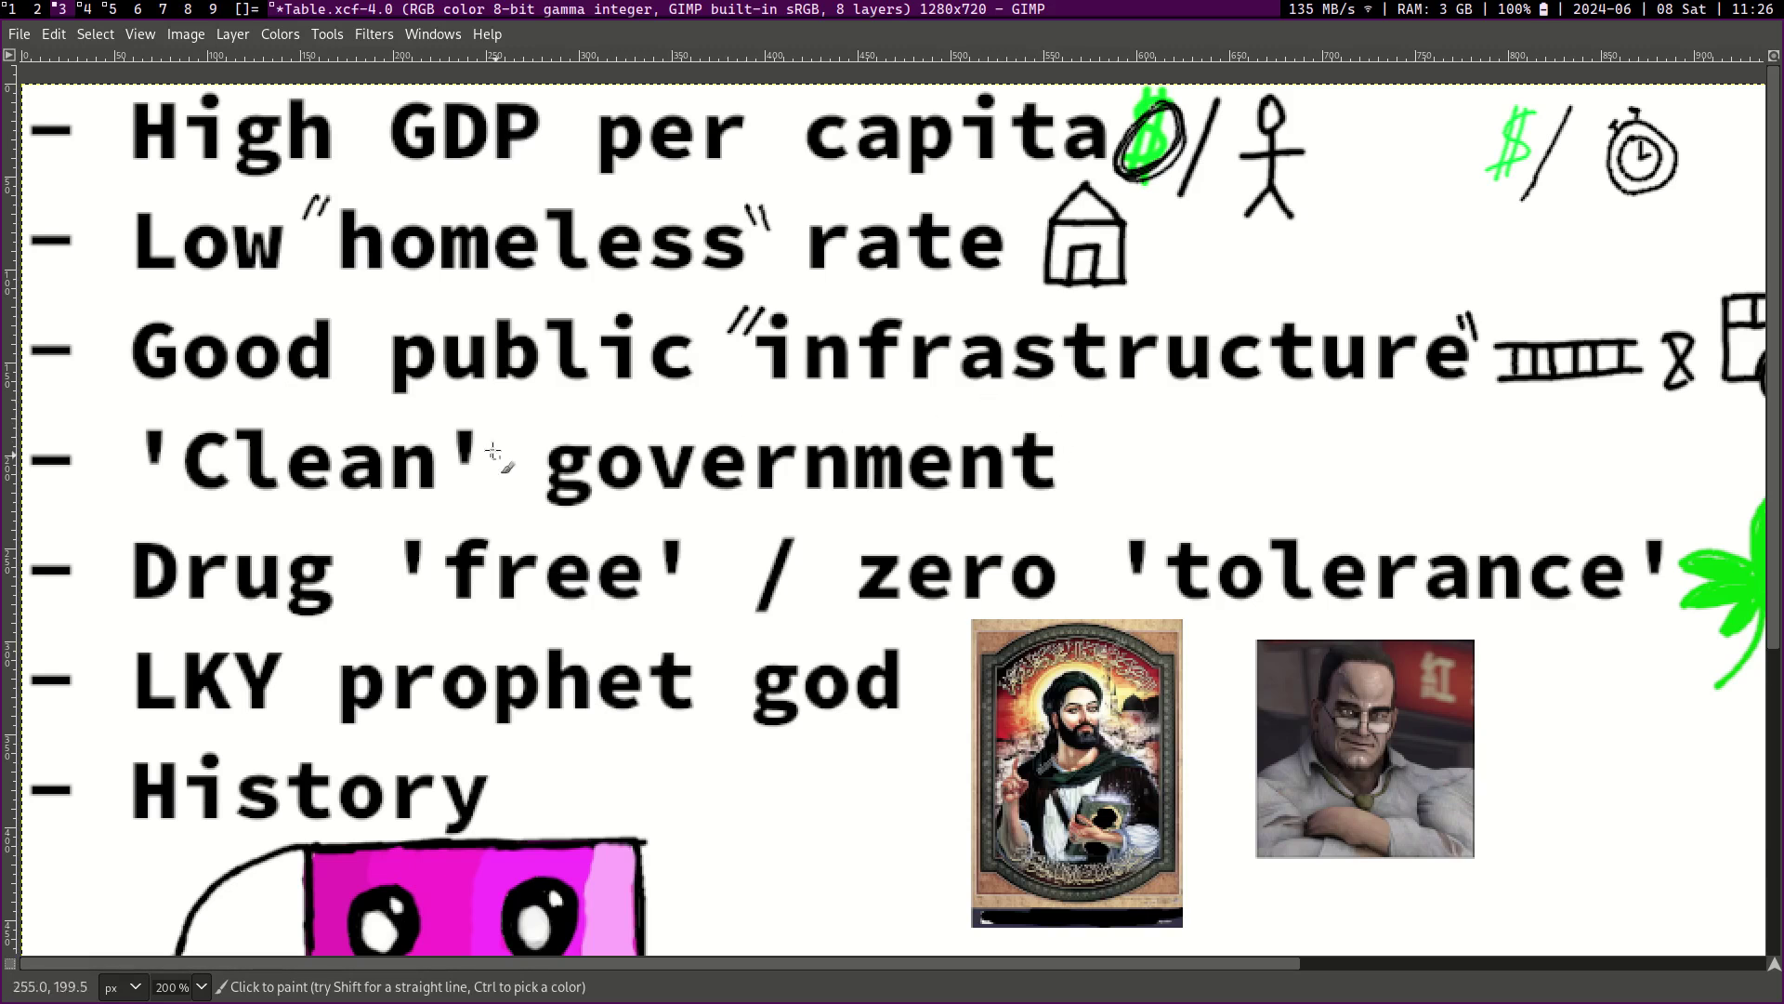
pyautogui.moveTo(1103, 428)
pyautogui.mouseDown()
pyautogui.moveTo(1120, 453)
pyautogui.moveTo(1231, 456)
pyautogui.moveTo(1394, 434)
pyautogui.mouseUp()
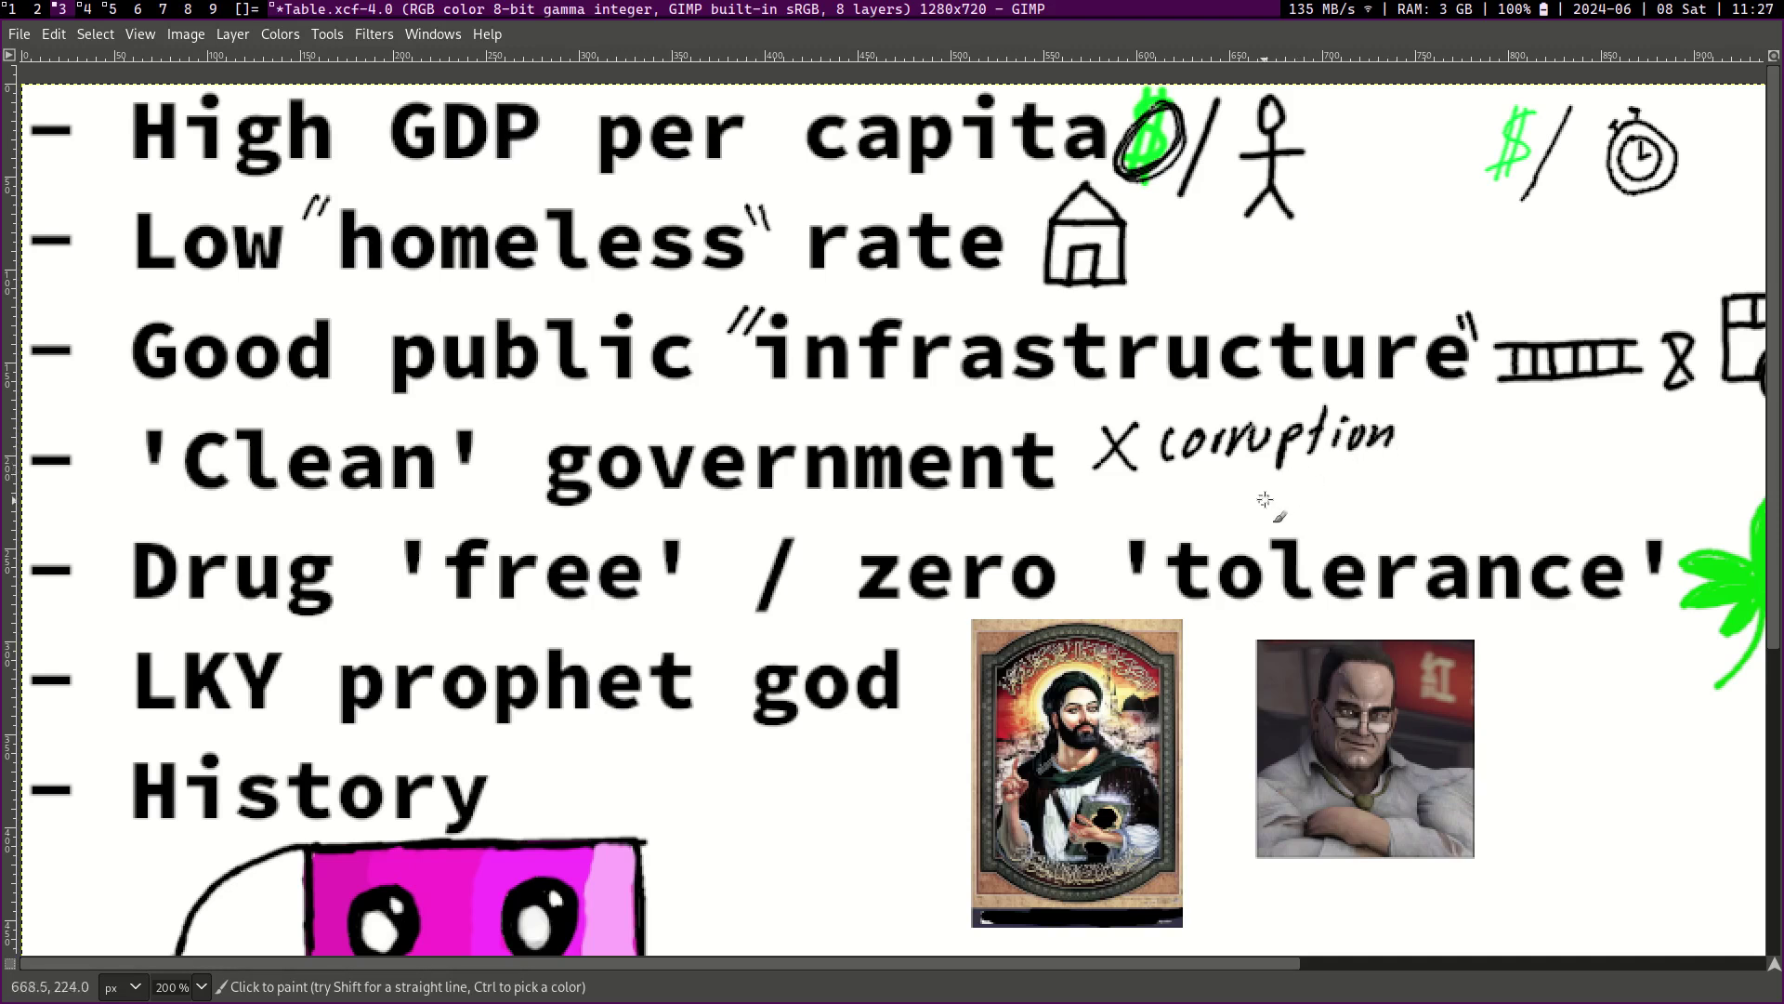
pyautogui.scroll(-2, 1250, 520)
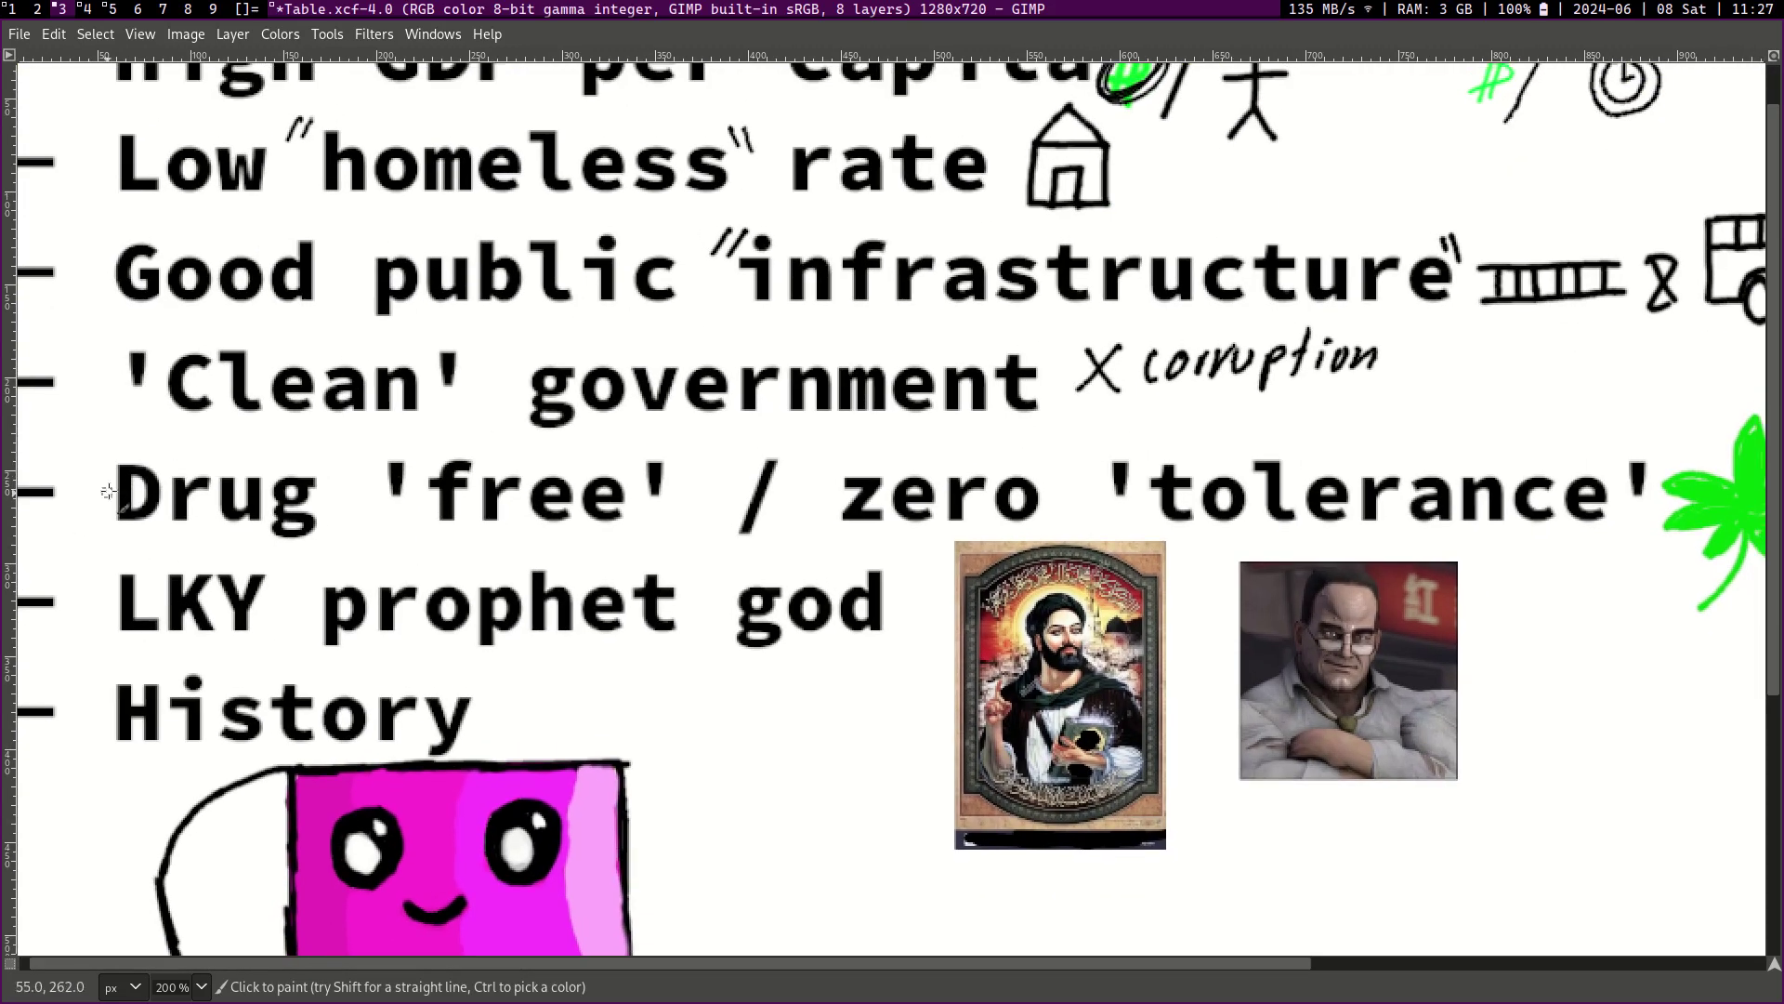
pyautogui.moveTo(65, 487); pyautogui.dragTo(1597, 504)
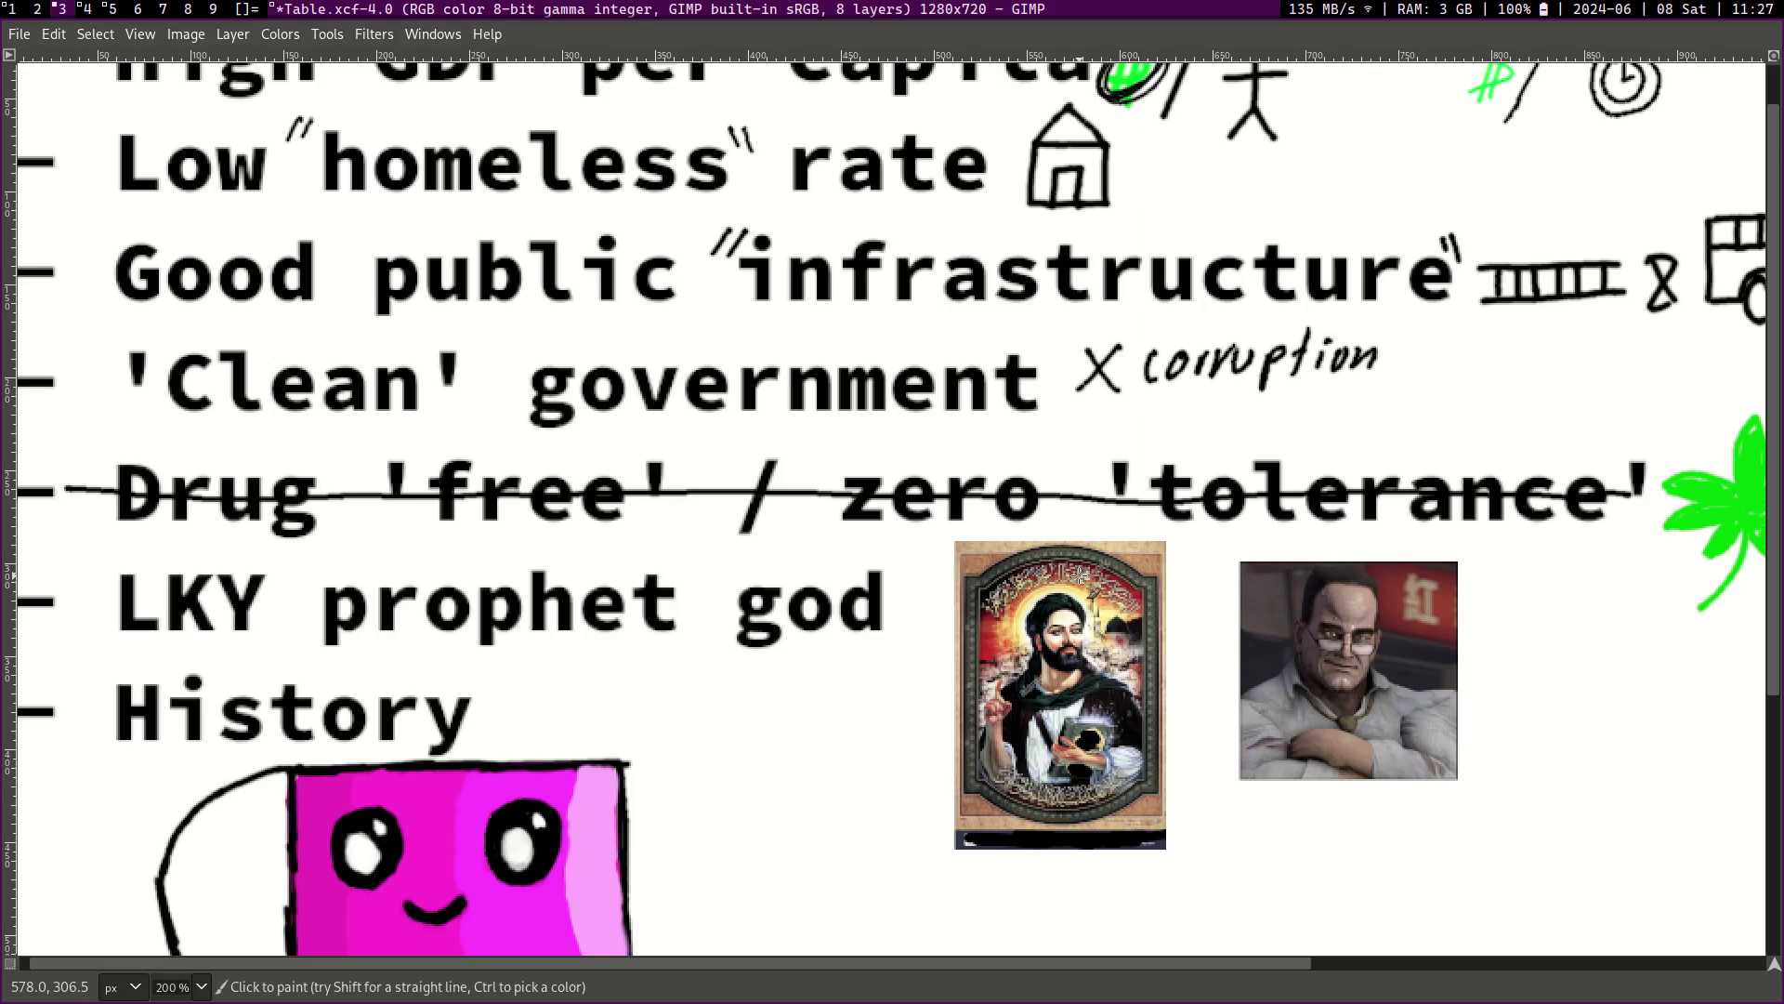
# Step: Cross out the green leaf with an X and circle the bottle with a check mark beside it
pyautogui.moveTo(1489, 528); pyautogui.dragTo(828, 507)
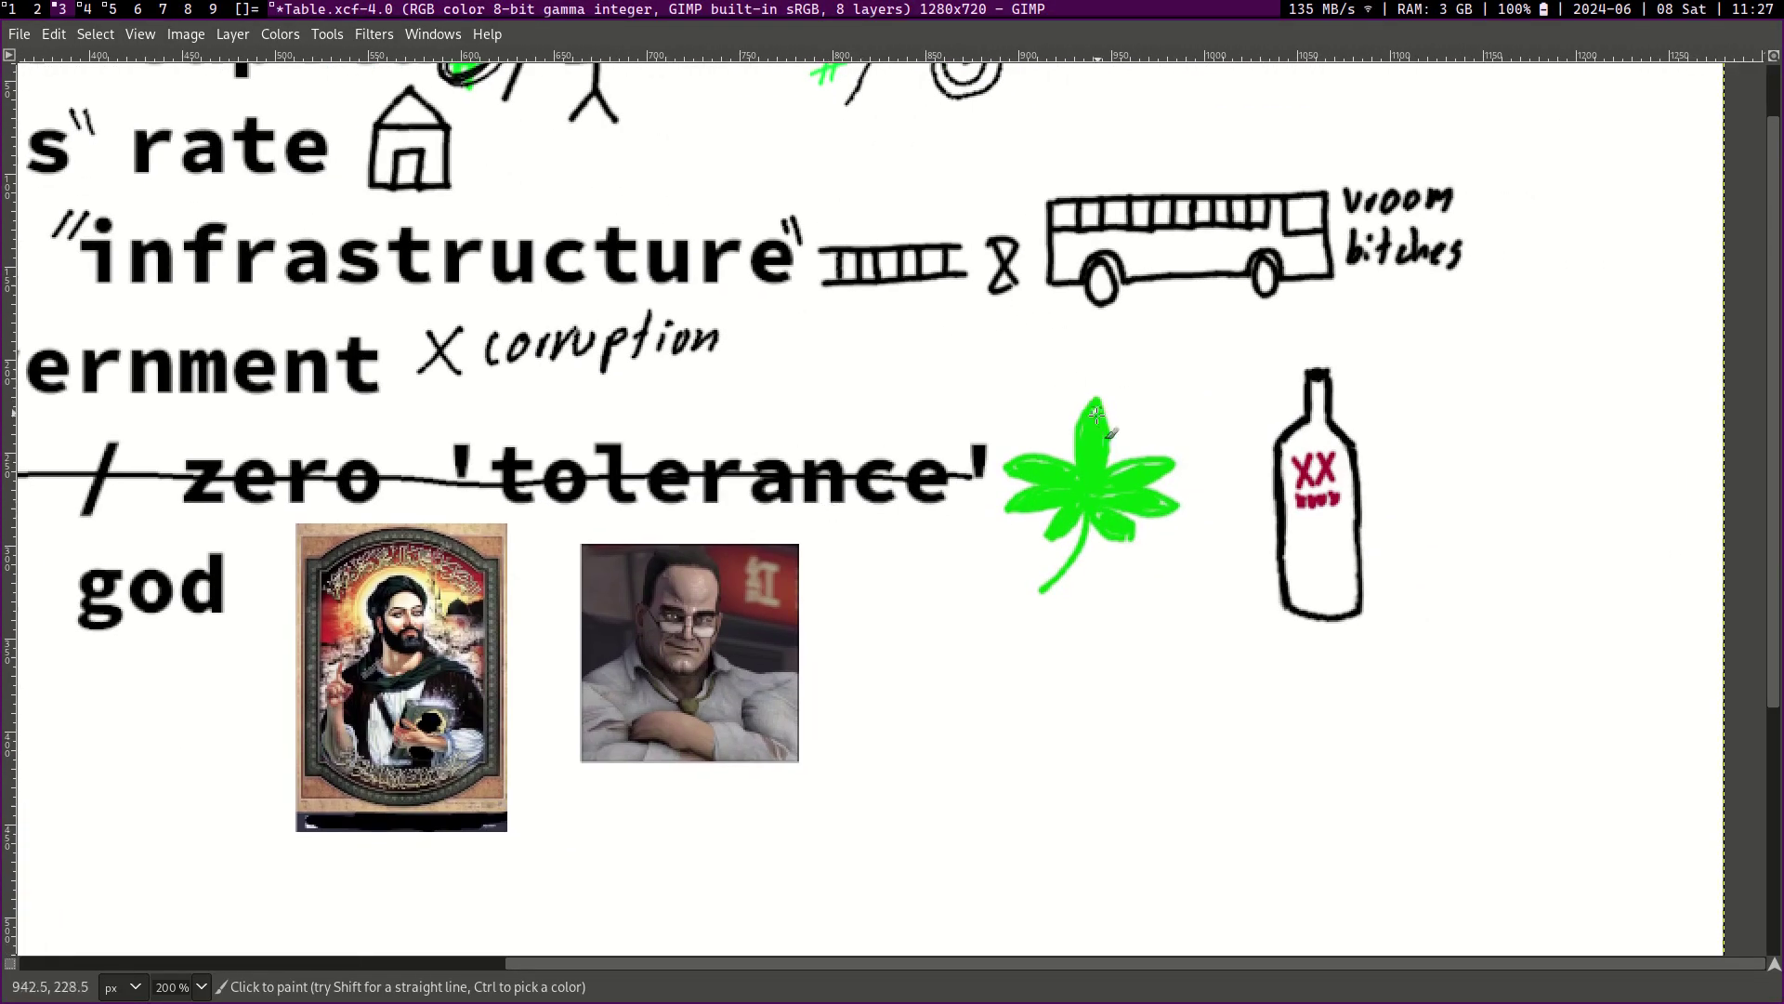
pyautogui.moveTo(1039, 398); pyautogui.dragTo(1150, 547)
pyautogui.moveTo(1149, 394); pyautogui.dragTo(1025, 526)
pyautogui.moveTo(1290, 355)
pyautogui.mouseDown()
pyautogui.moveTo(1195, 586)
pyautogui.moveTo(1473, 531)
pyautogui.moveTo(1324, 340)
pyautogui.moveTo(1262, 340)
pyautogui.mouseUp()
pyautogui.moveTo(1468, 423)
pyautogui.mouseDown()
pyautogui.moveTo(1470, 440)
pyautogui.moveTo(1584, 370)
pyautogui.mouseUp()
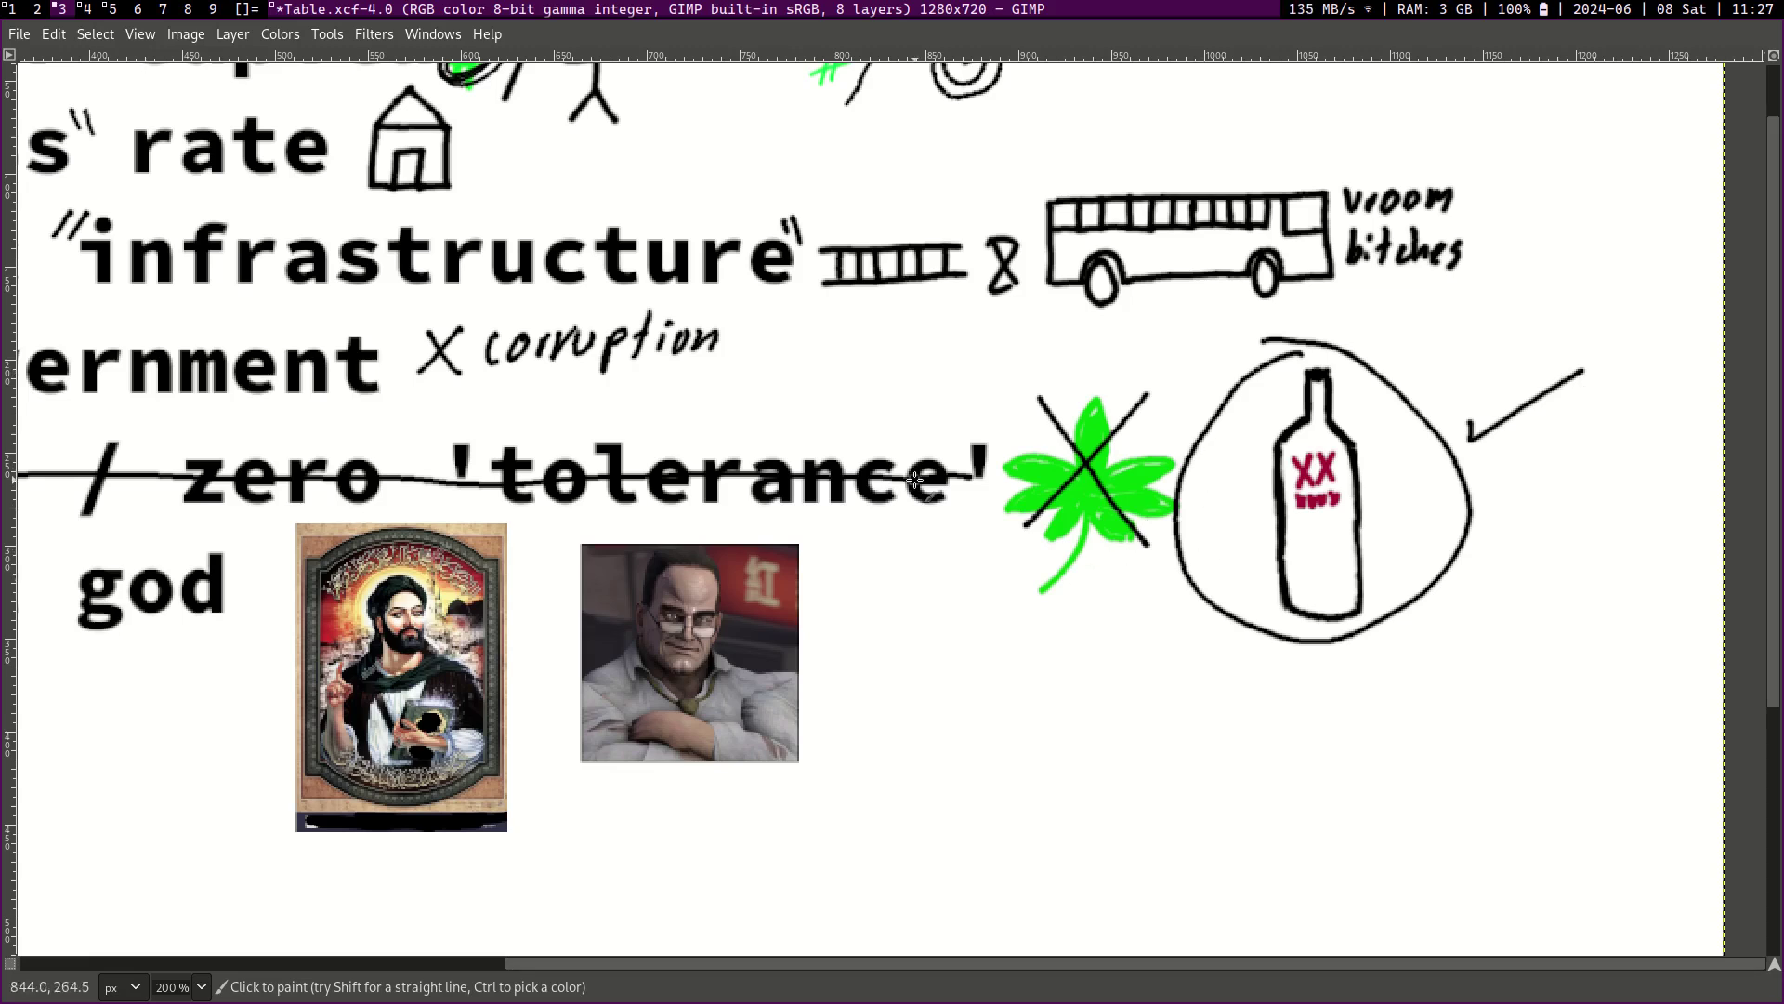
# Step: Handwrite "sex slaver" with an arrow pointing to the framed portrait beside the "LKY prophet god" line
pyautogui.hscroll(-10, 1079, 578)
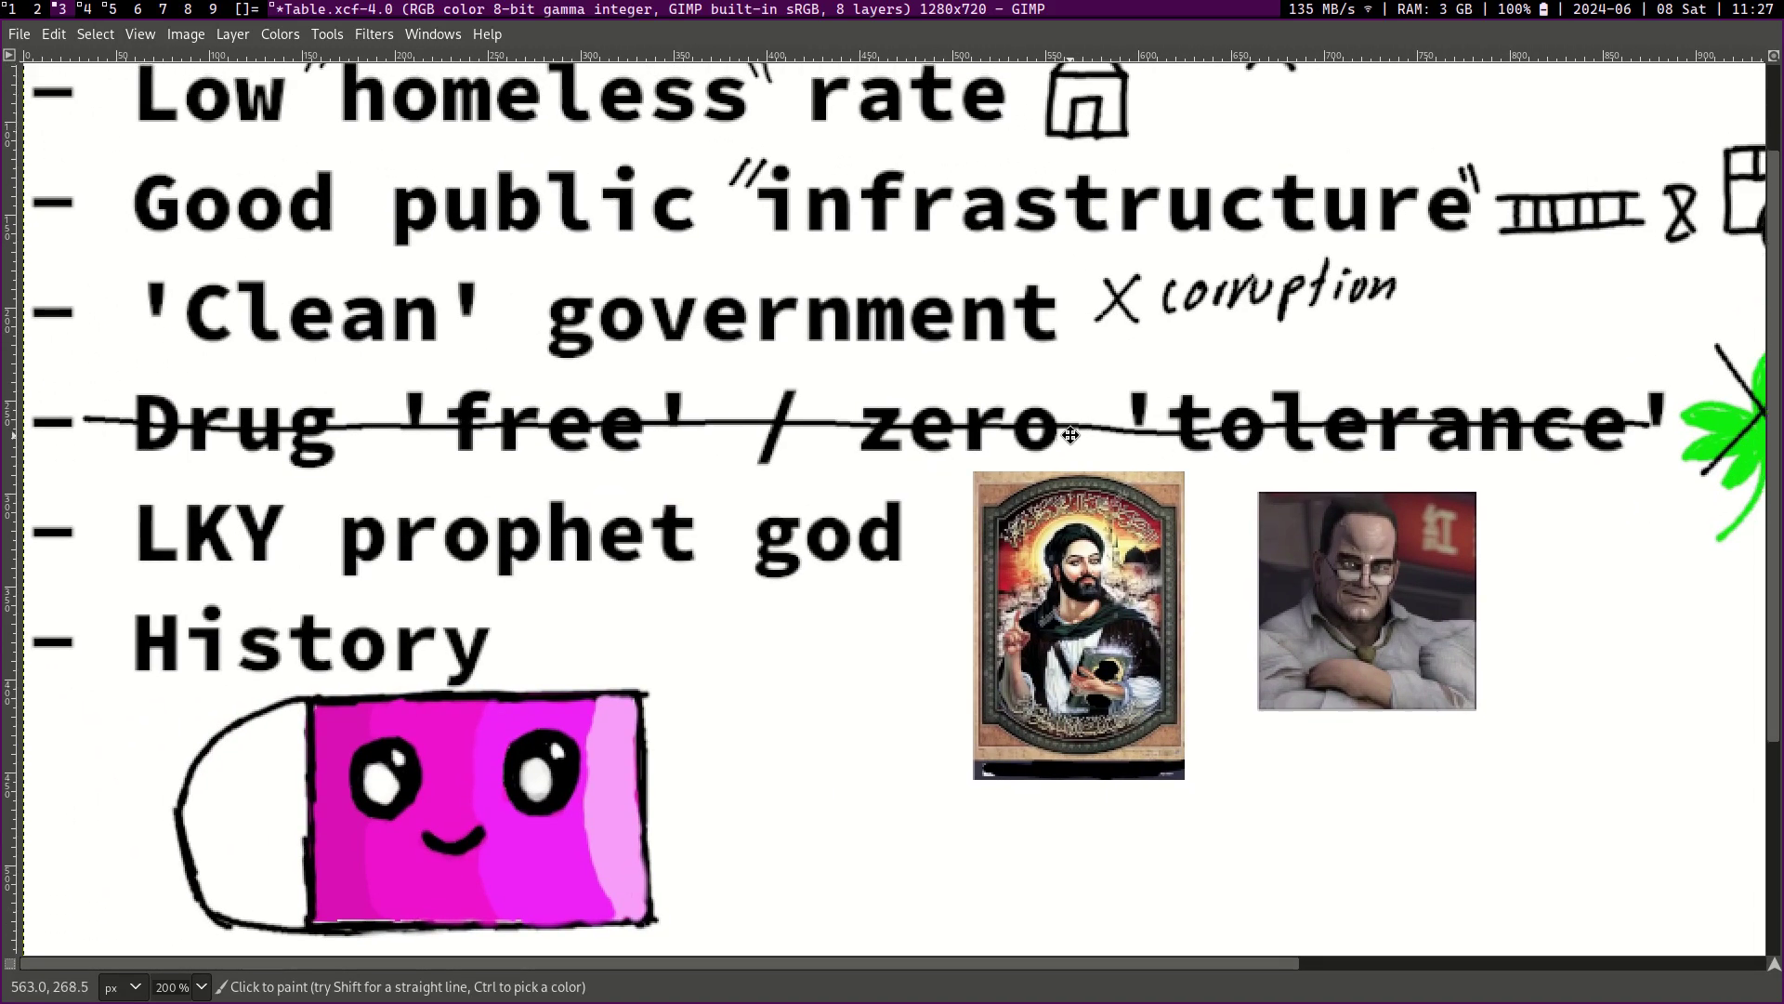
pyautogui.moveTo(1071, 435); pyautogui.dragTo(1061, 441)
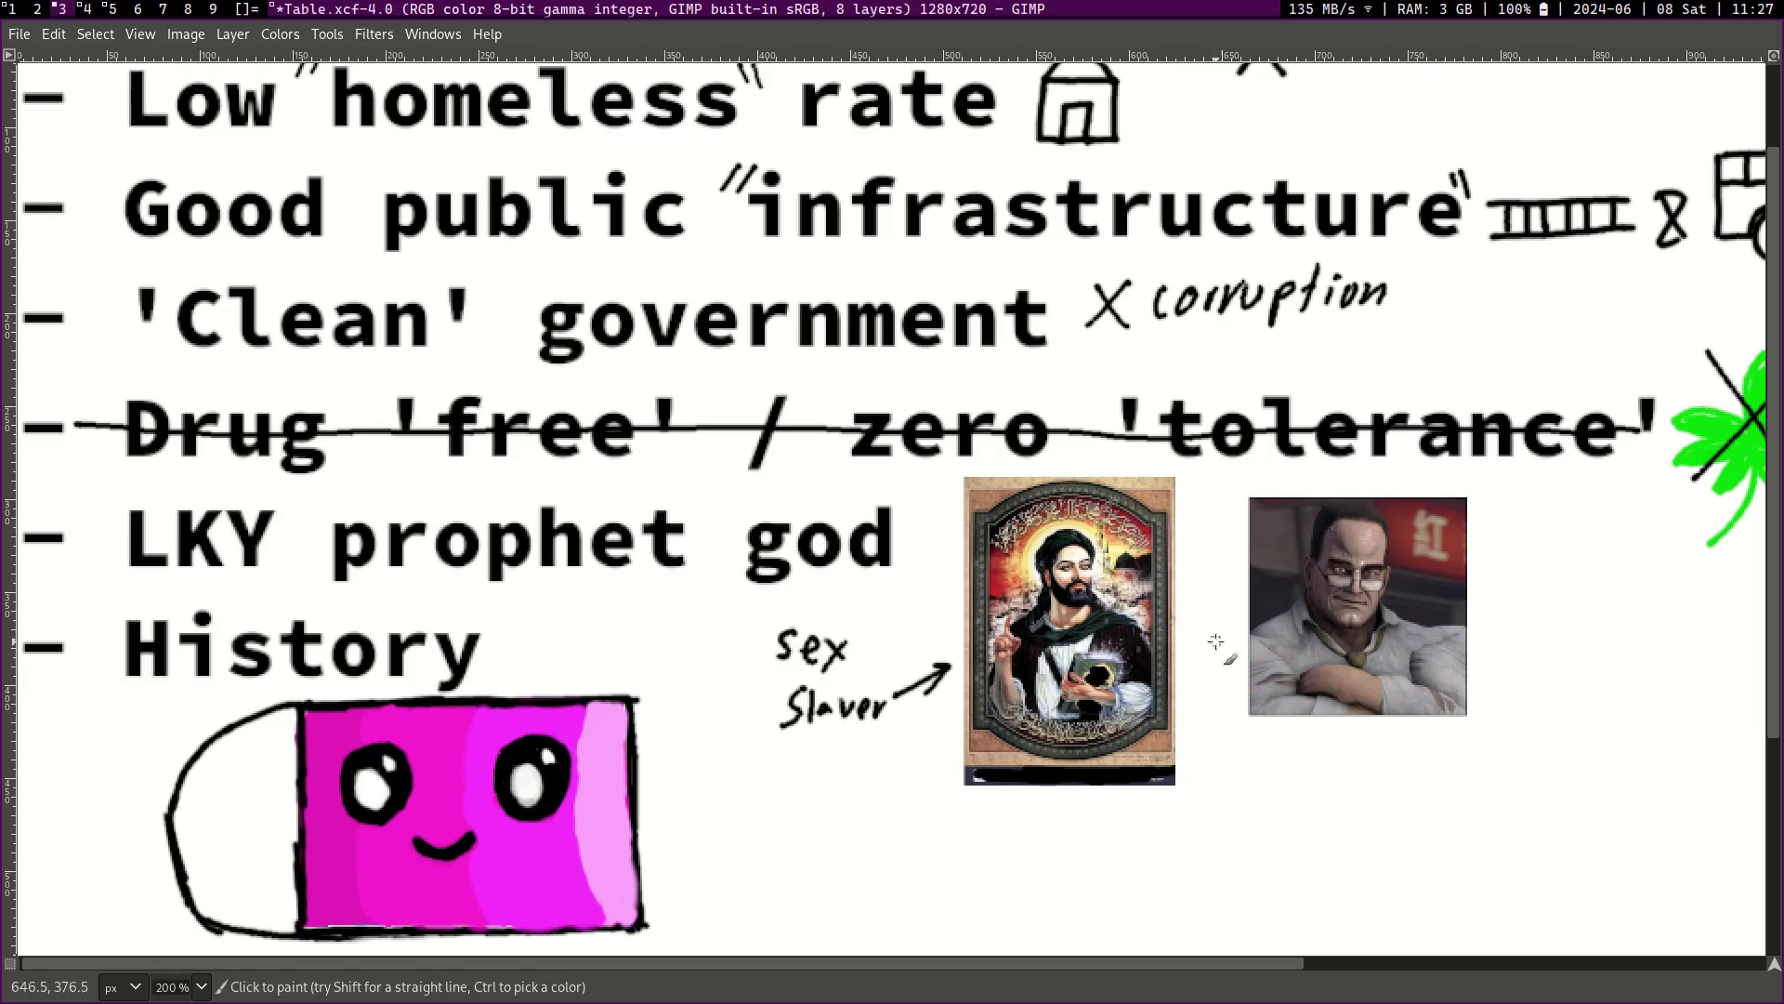
pyautogui.hscroll(3, 1257, 559)
pyautogui.scroll(1, 1257, 559)
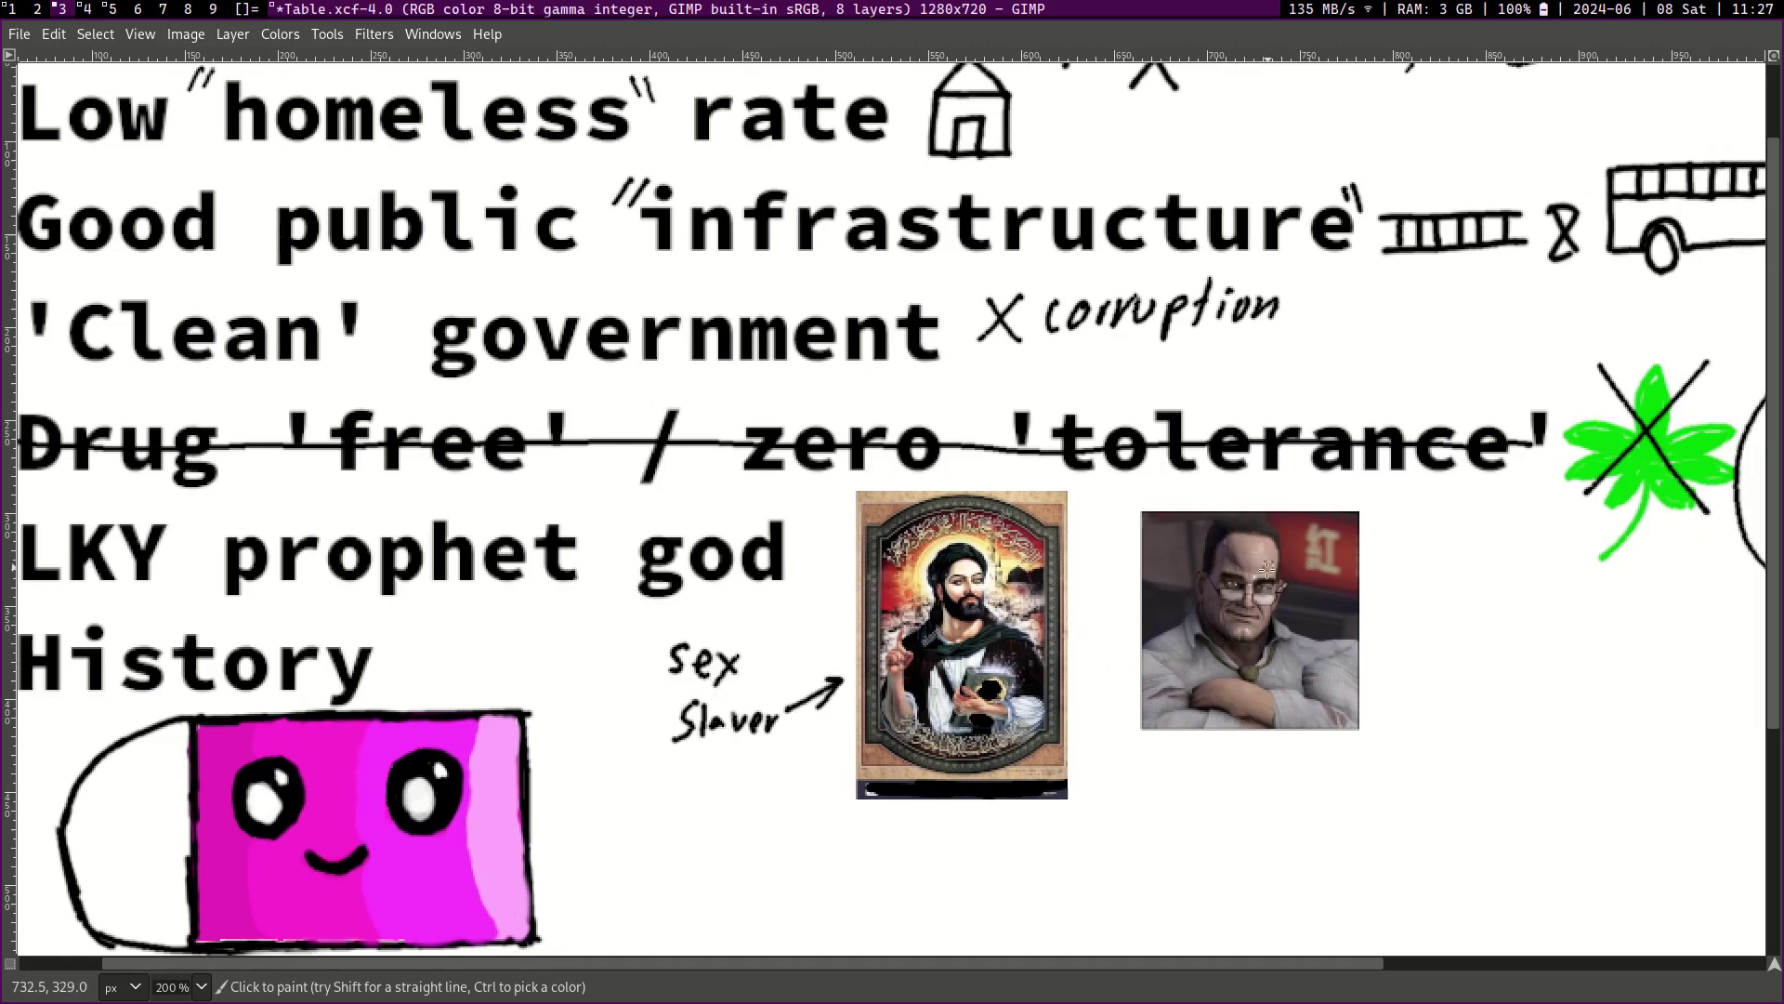
# Step: Underline "LKY" and draw a curved arrow from the pink eraser to the word "History"
pyautogui.hscroll(-3, 1177, 580)
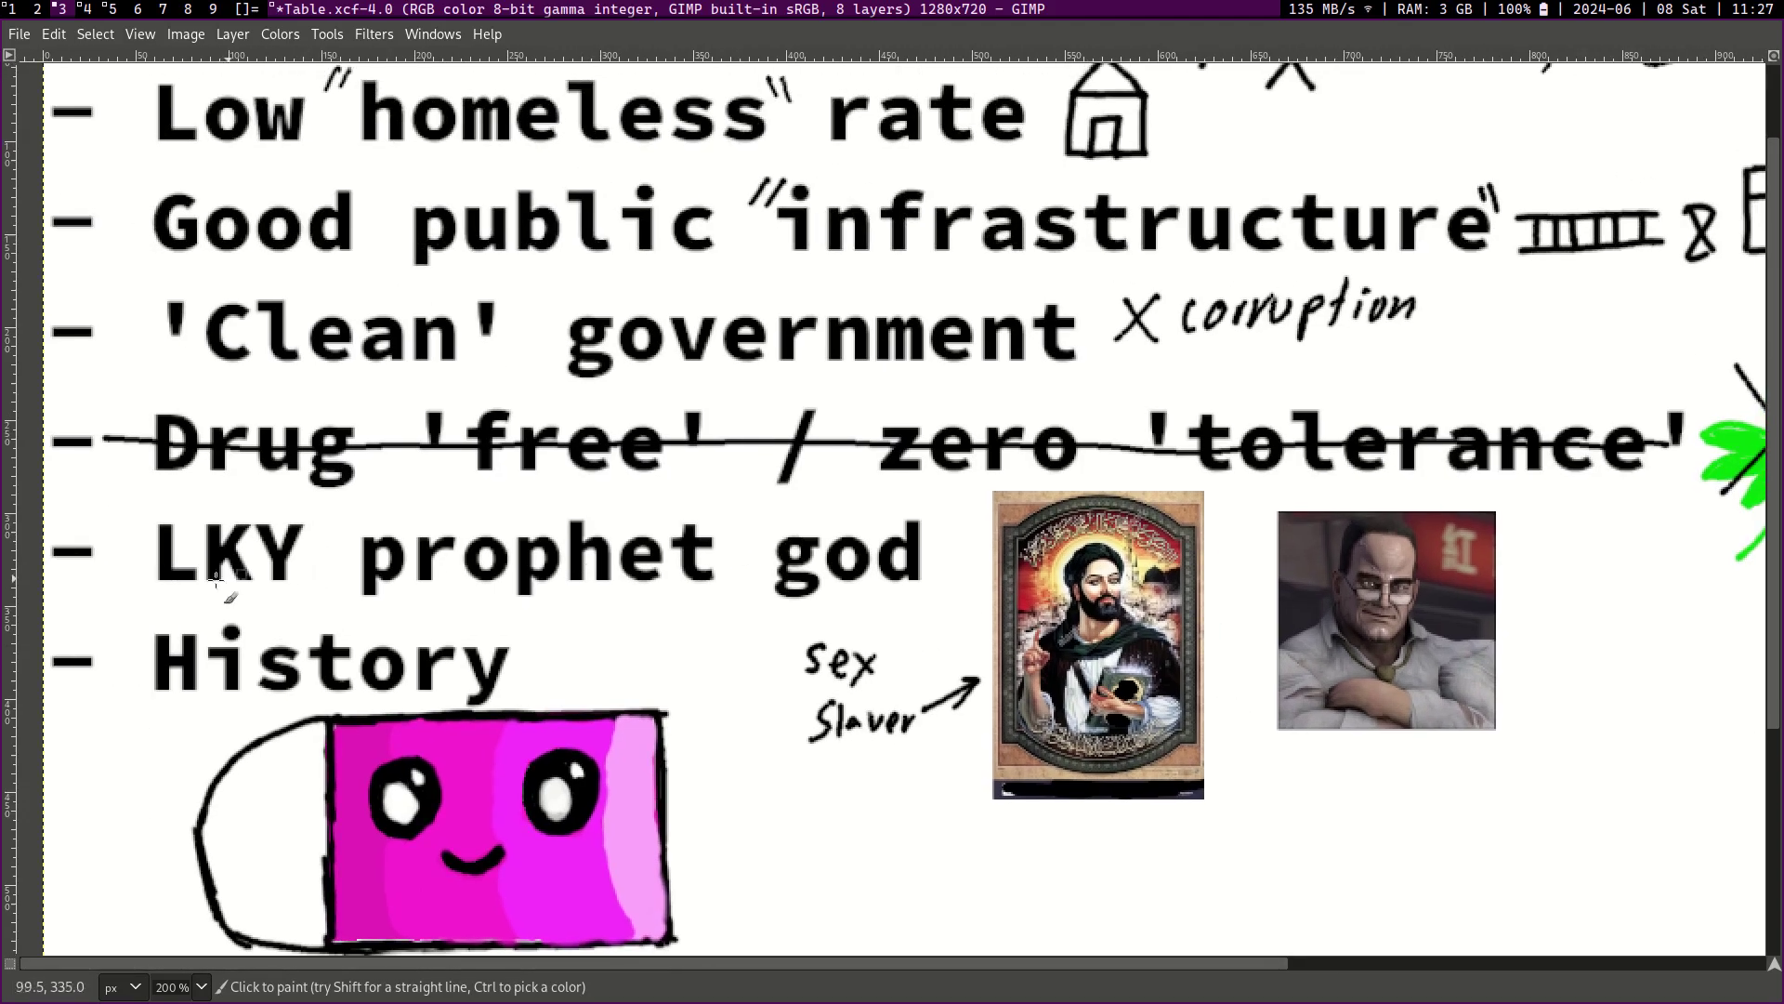
pyautogui.moveTo(151, 588); pyautogui.dragTo(309, 588)
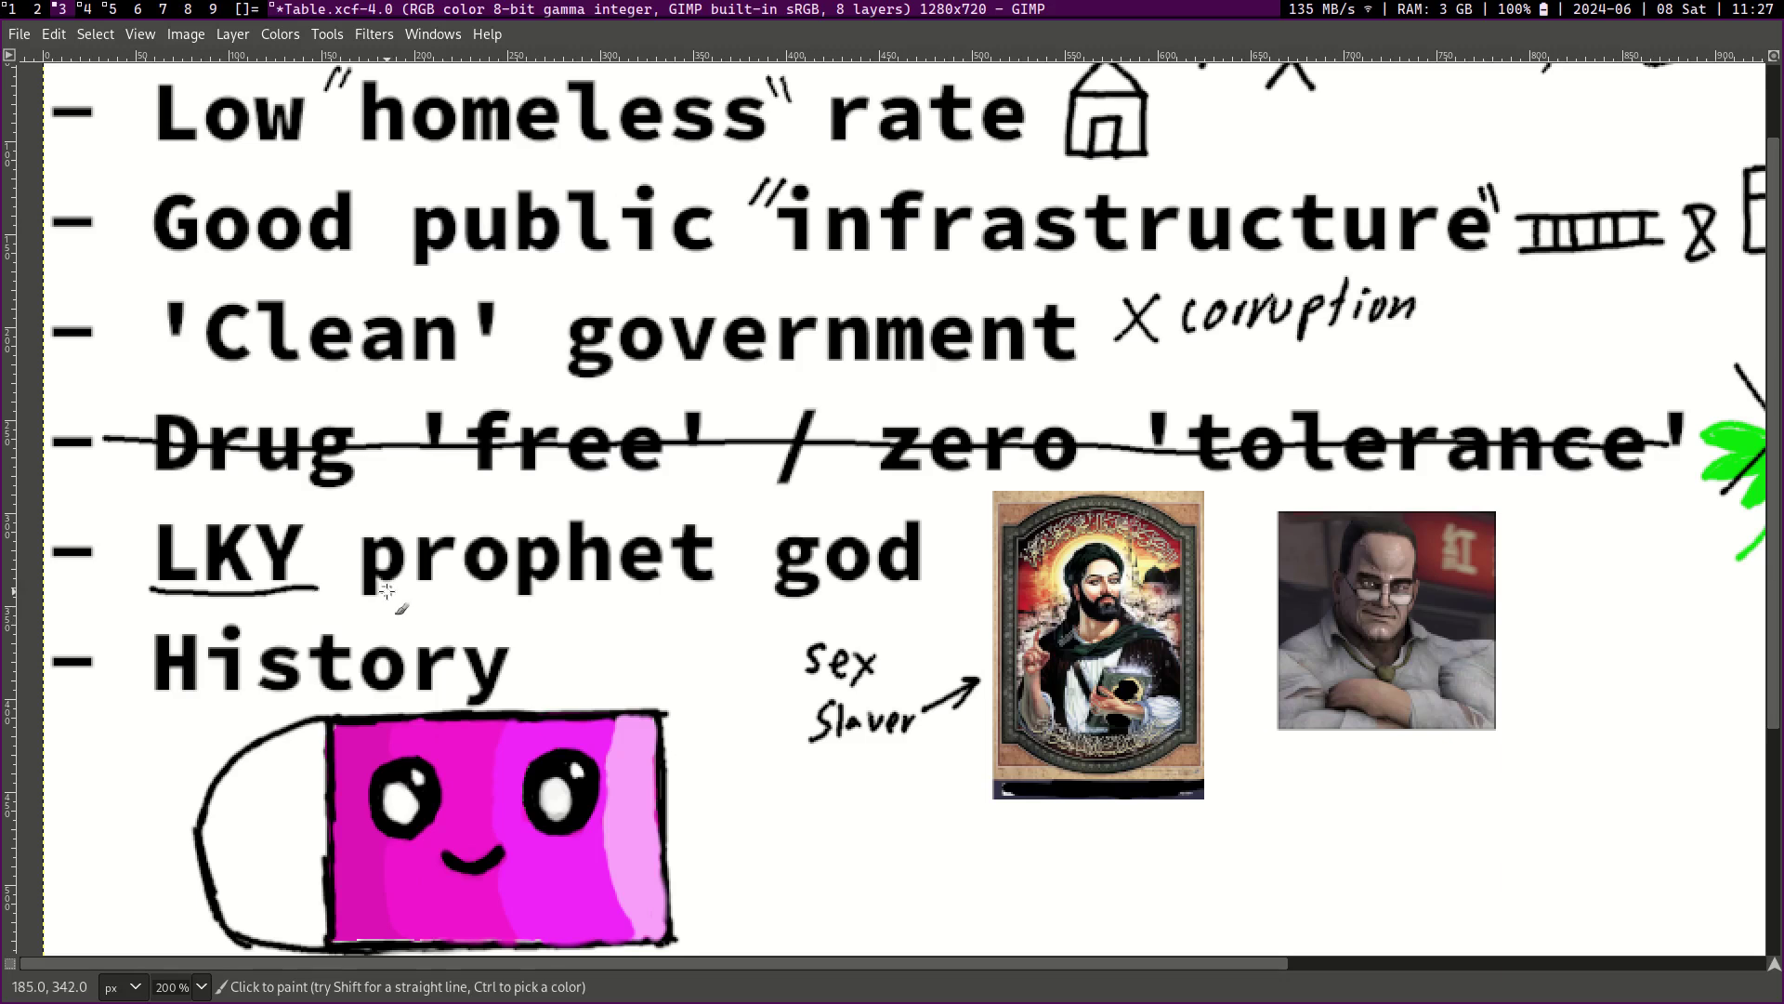
pyautogui.scroll(-6, 630, 558)
pyautogui.hscroll(-2, 629, 558)
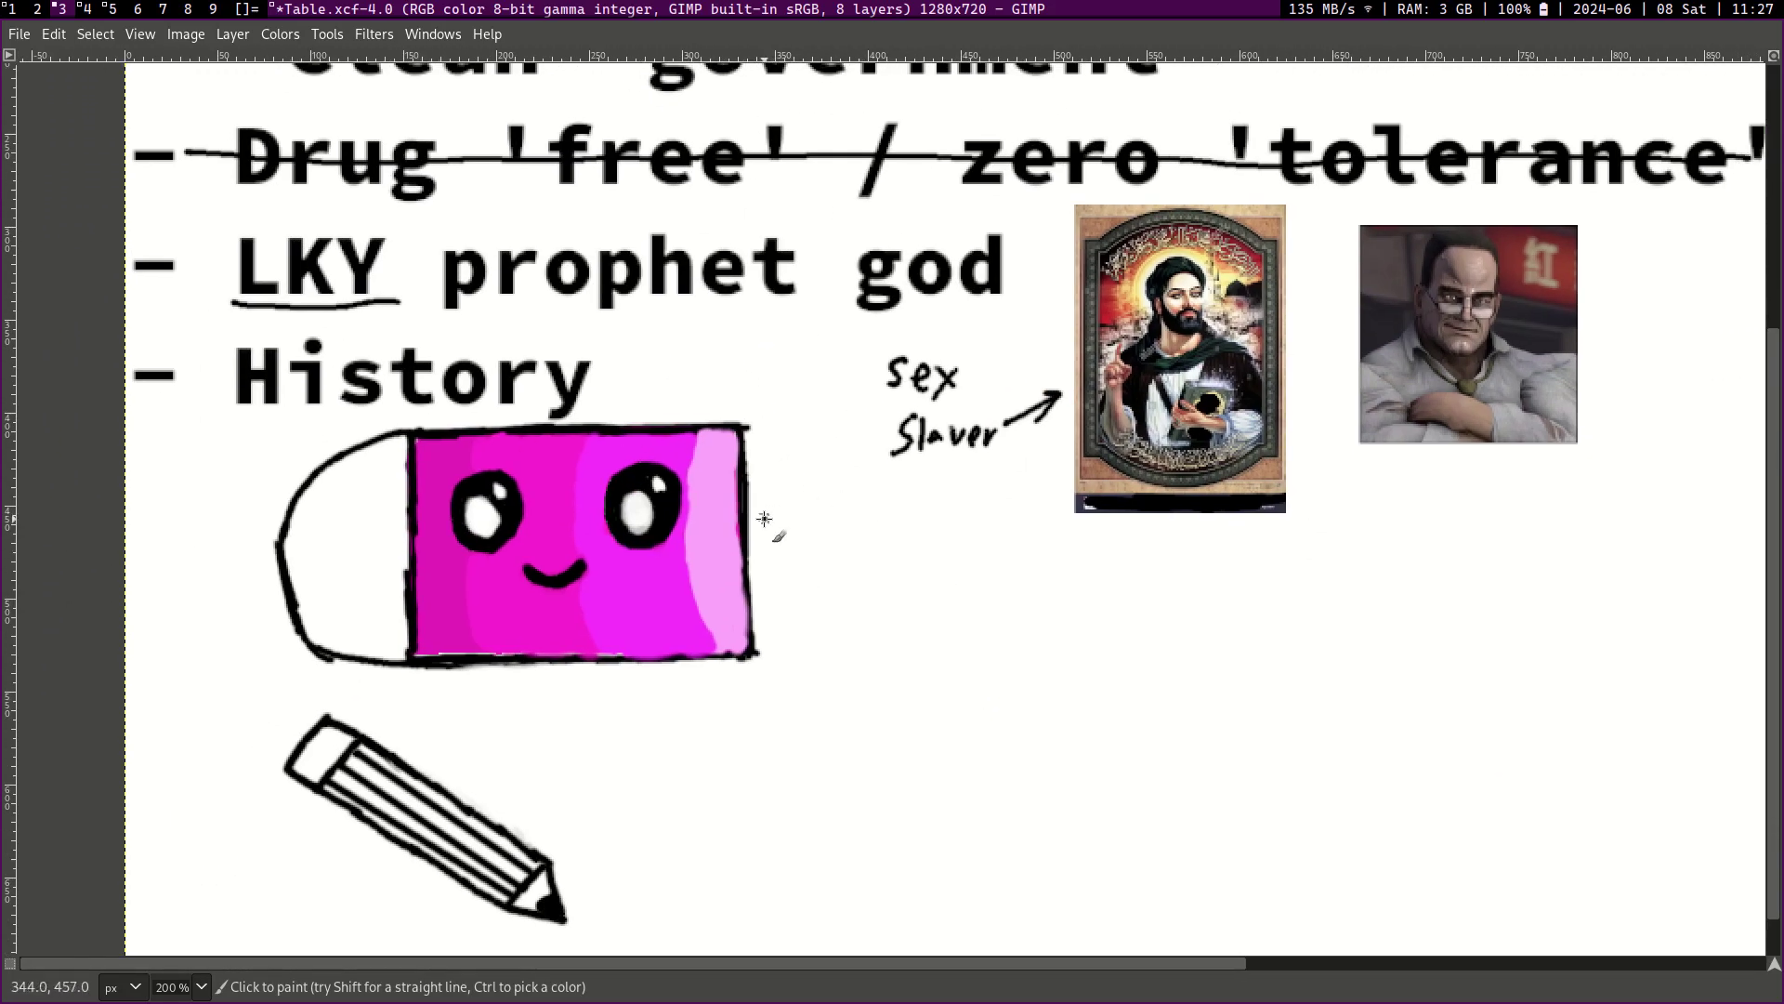
pyautogui.moveTo(764, 518)
pyautogui.mouseDown()
pyautogui.moveTo(783, 407)
pyautogui.moveTo(590, 367)
pyautogui.moveTo(636, 395)
pyautogui.mouseUp()
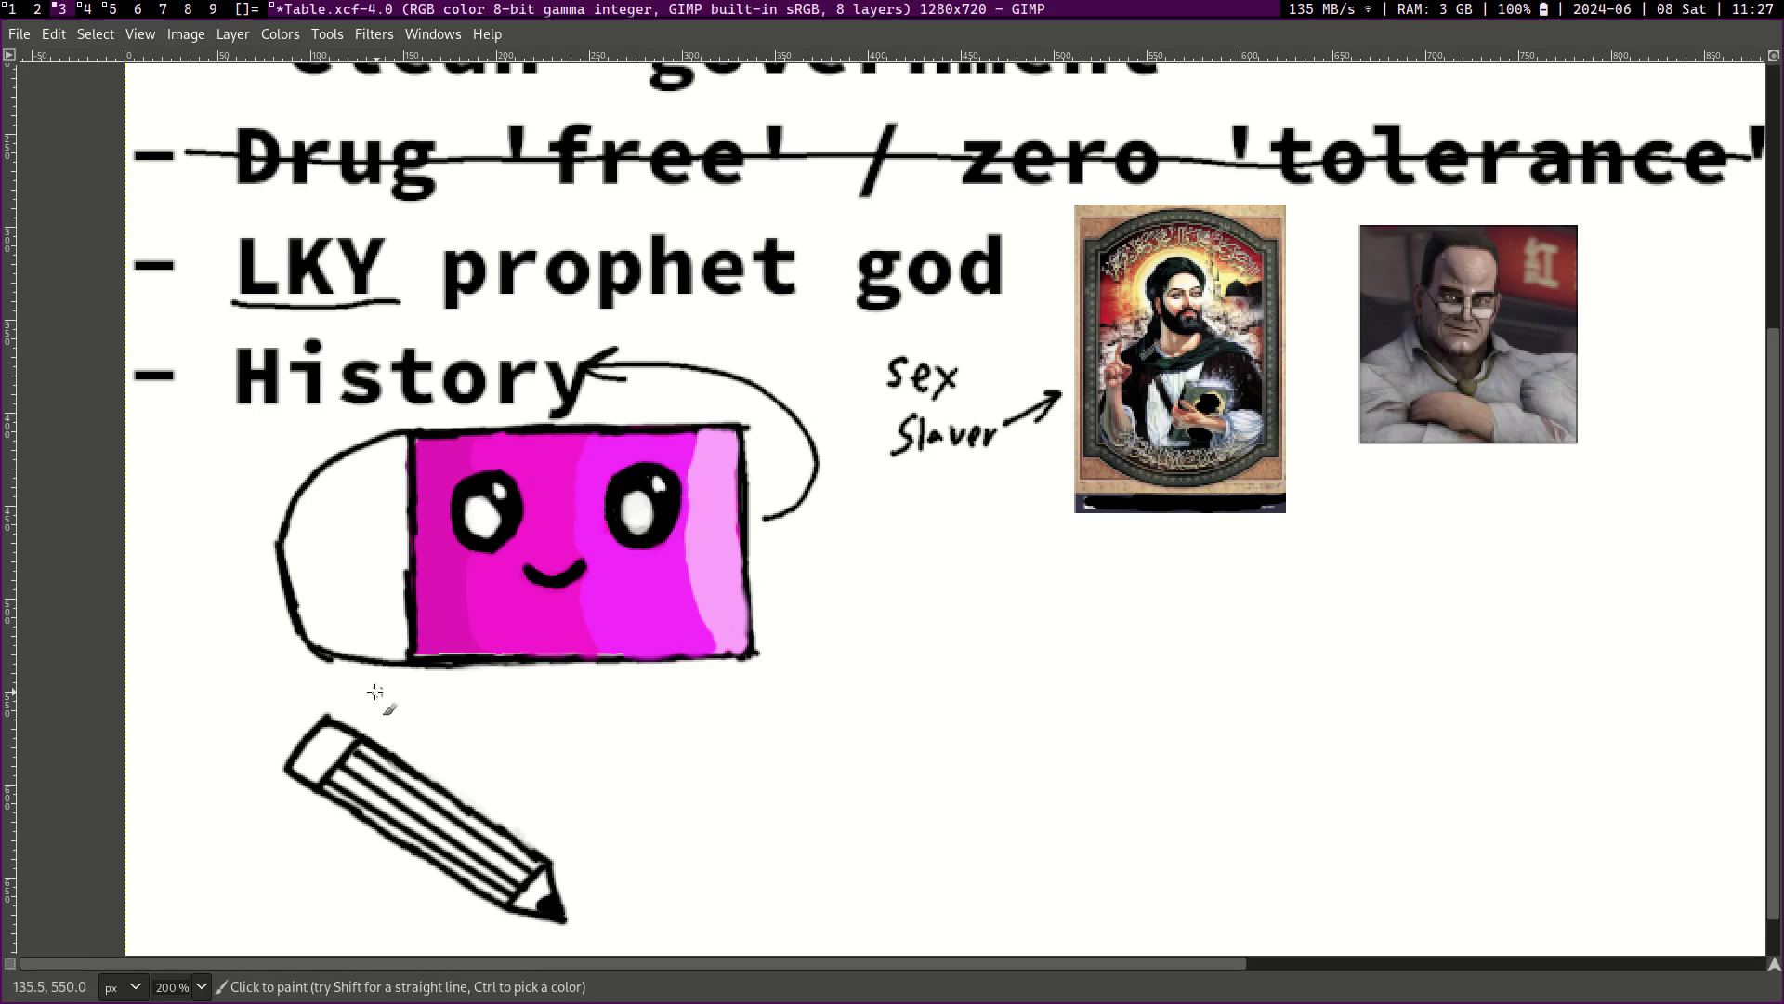
# Step: Draw a double loop around the pencil drawing below the eraser
pyautogui.scroll(-4, 481, 546)
pyautogui.hscroll(-1, 480, 547)
pyautogui.moveTo(320, 490)
pyautogui.mouseDown()
pyautogui.moveTo(290, 516)
pyautogui.moveTo(648, 637)
pyautogui.moveTo(288, 612)
pyautogui.moveTo(394, 463)
pyautogui.moveTo(259, 560)
pyautogui.mouseUp()
# Step: Handwrite "Nice" beside the circled pencil and draw a smiley face next to it
pyautogui.moveTo(830, 606)
pyautogui.mouseDown()
pyautogui.moveTo(900, 537)
pyautogui.moveTo(920, 587)
pyautogui.moveTo(987, 589)
pyautogui.mouseUp()
pyautogui.click(925, 537)
pyautogui.moveTo(987, 571); pyautogui.dragTo(1041, 588)
pyautogui.moveTo(1211, 490); pyautogui.dragTo(1218, 493)
pyautogui.click(1193, 525)
pyautogui.click(1241, 518)
pyautogui.moveTo(1195, 546); pyautogui.dragTo(1250, 546)
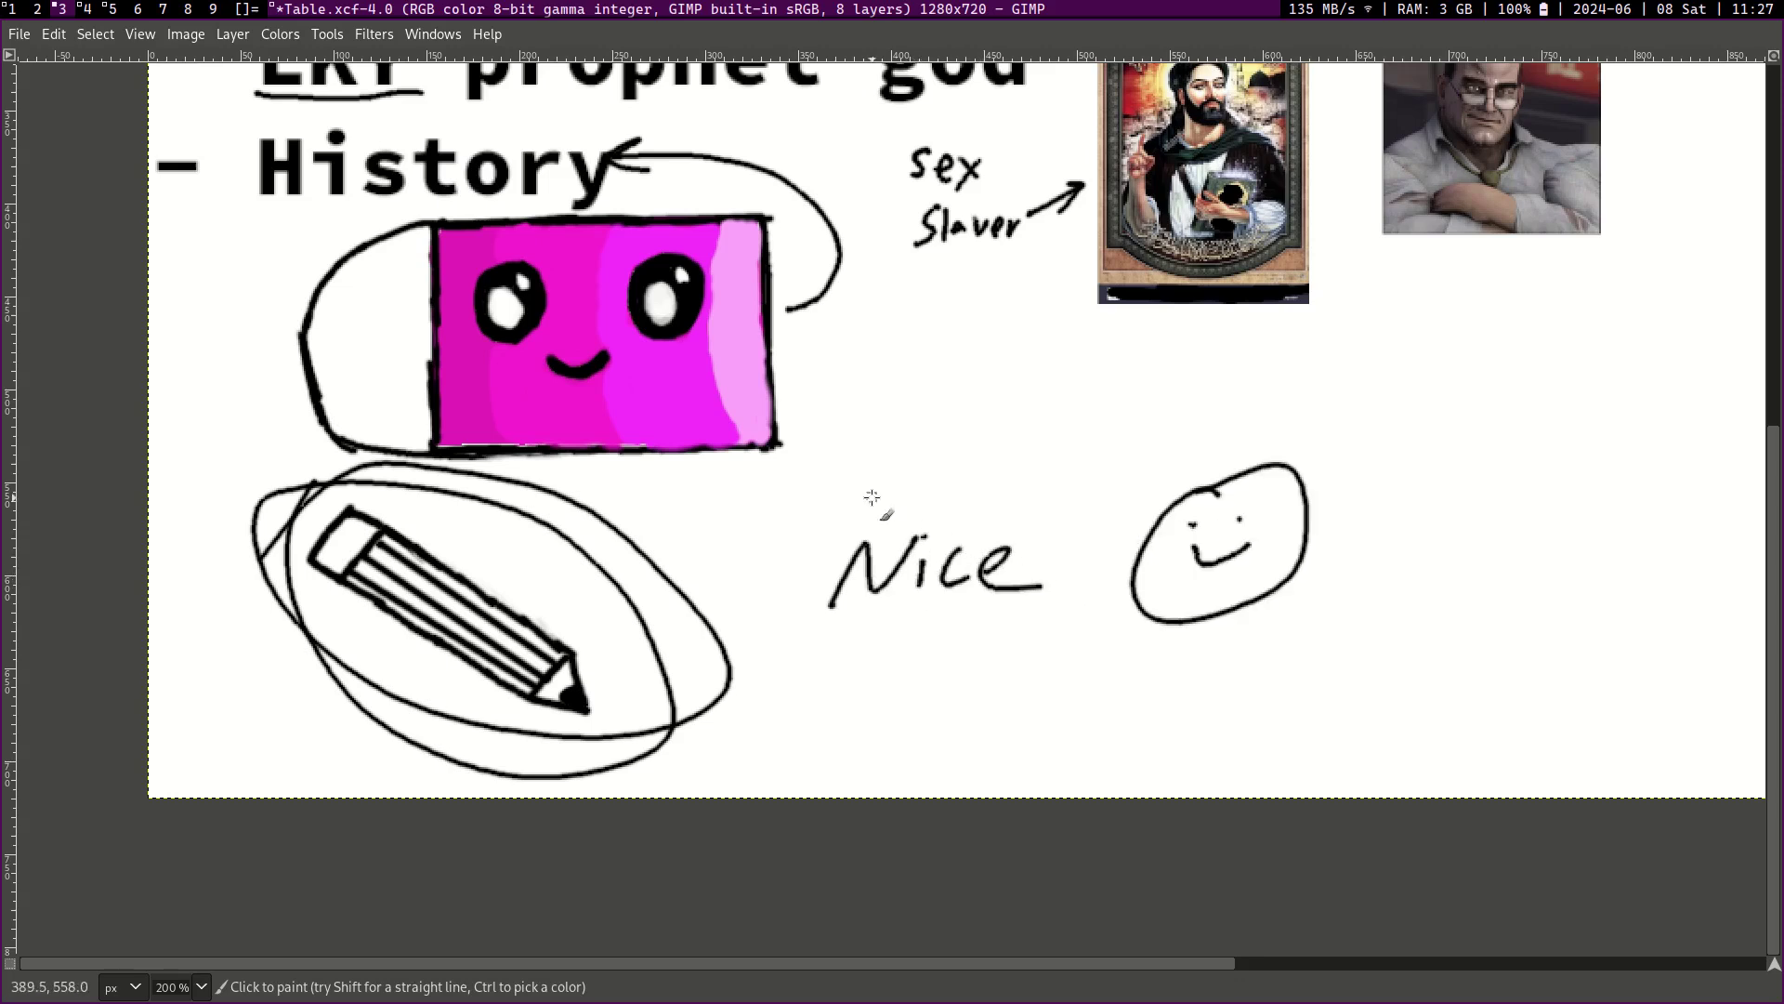
# Step: Switch to the Sources image and draw an arrow from the yellow crown to the portrait in the blue shirt
pyautogui.scroll(10, 644, 317)
pyautogui.hscroll(2, 644, 317)
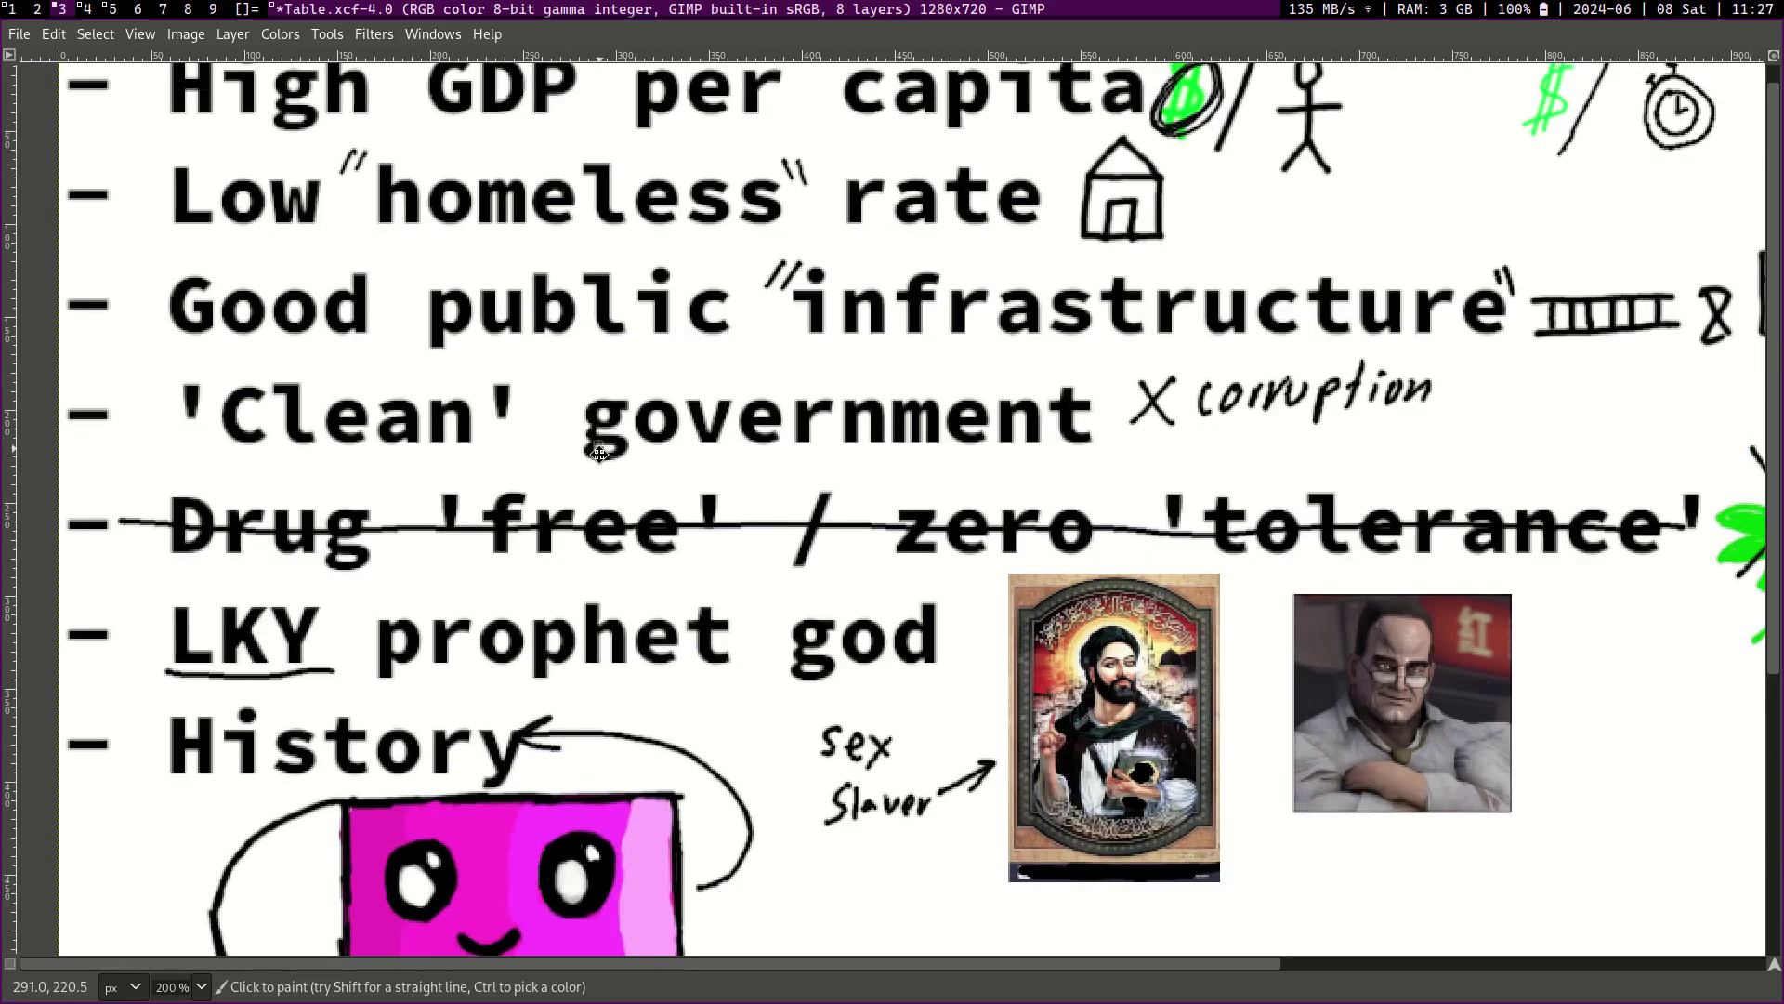
pyautogui.hotkey('ctrl', 'pageup')
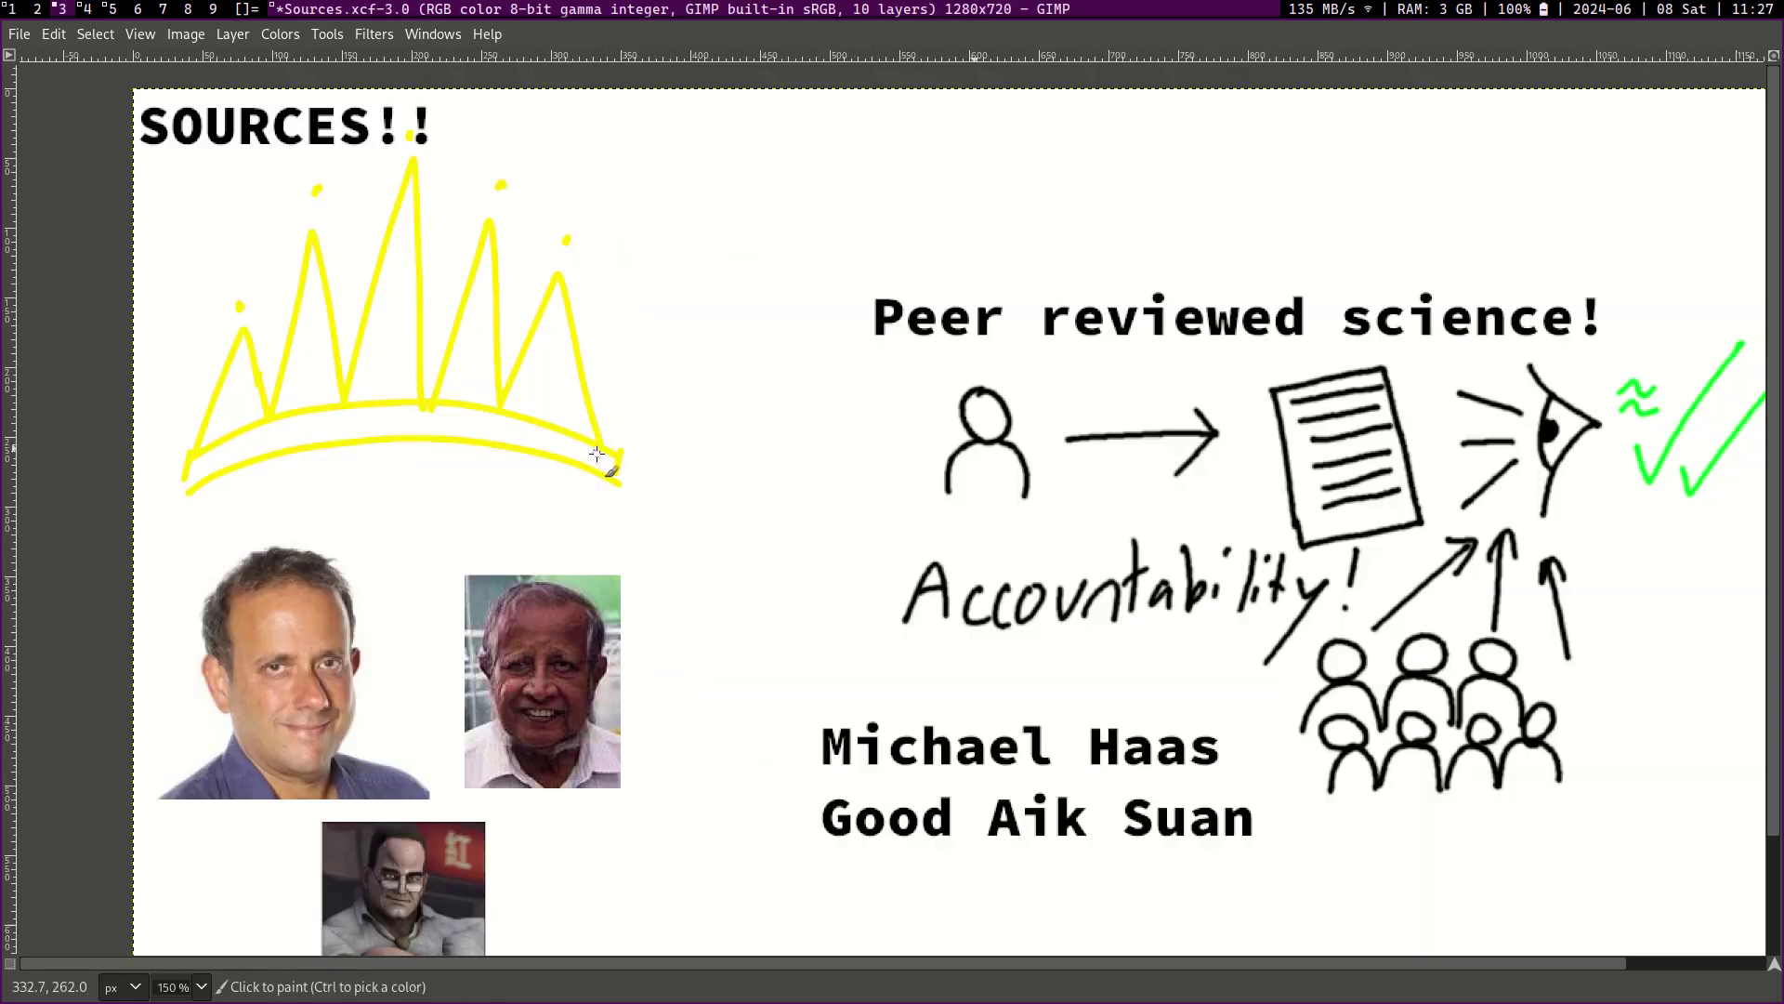
pyautogui.scroll(2, 103, 438)
pyautogui.moveTo(673, 403); pyautogui.dragTo(777, 609)
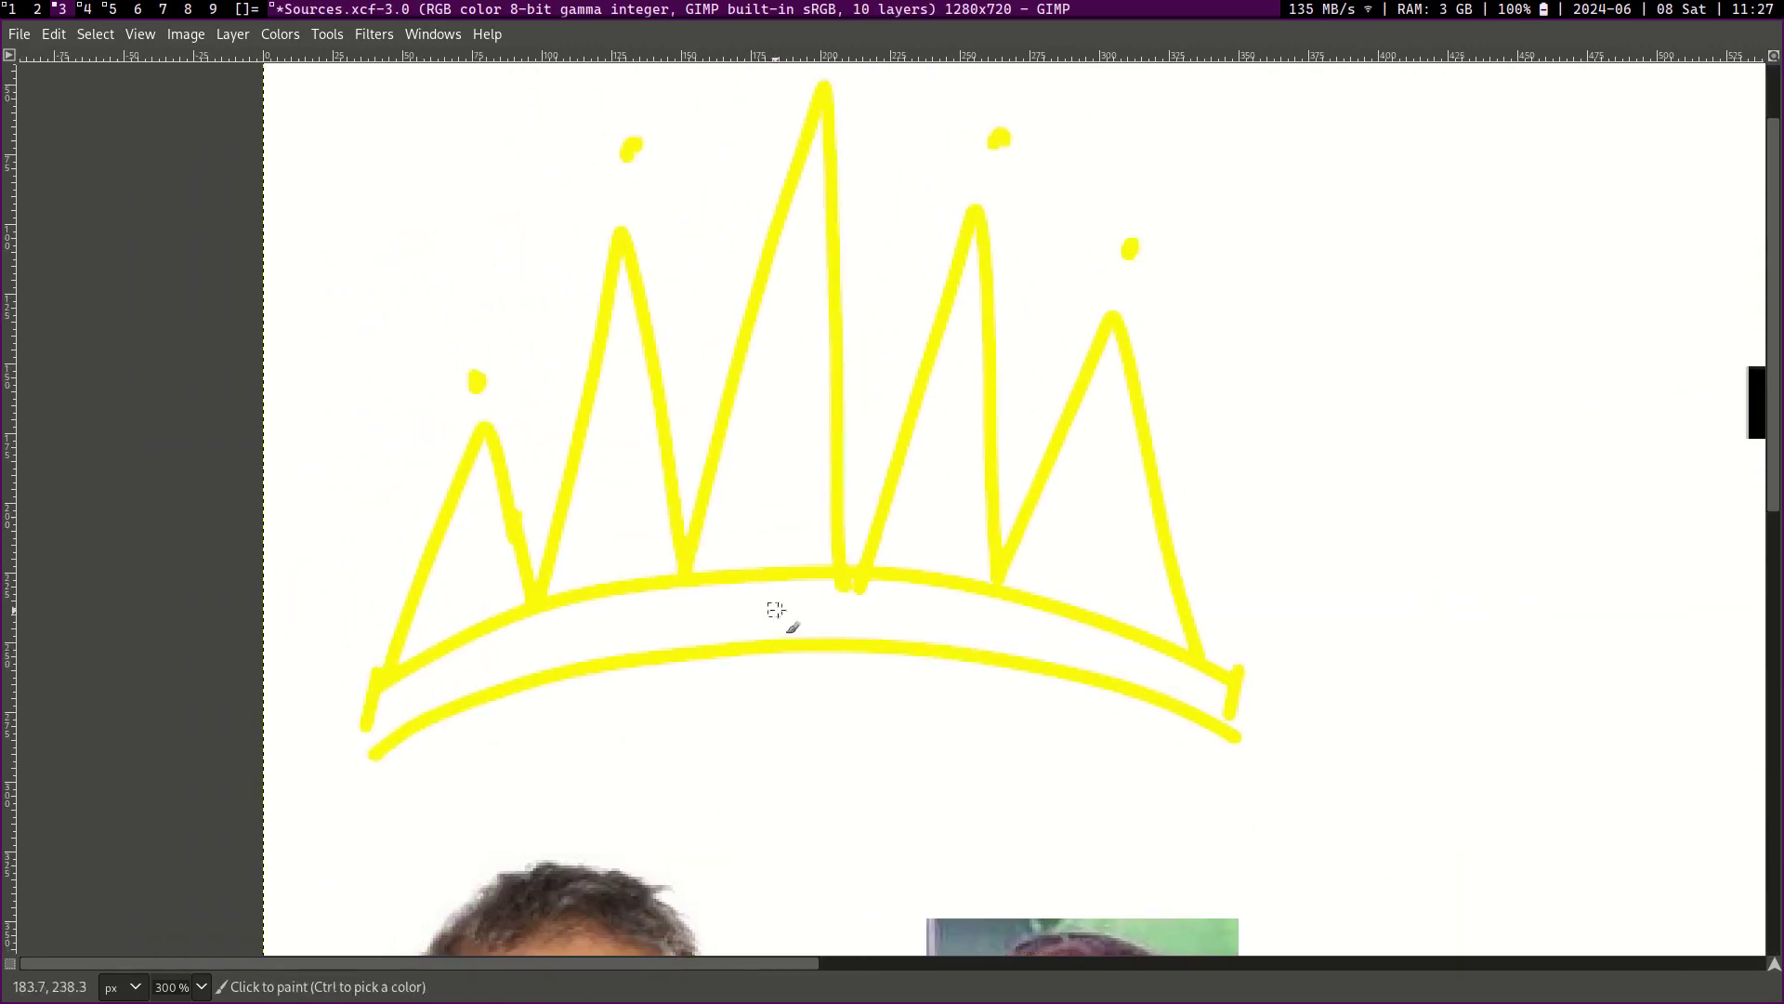
pyautogui.scroll(-2, 777, 609)
pyautogui.keyDown('ctrl'); pyautogui.scroll(2, 912, 647); pyautogui.keyUp('ctrl')
pyautogui.scroll(-2, 960, 577)
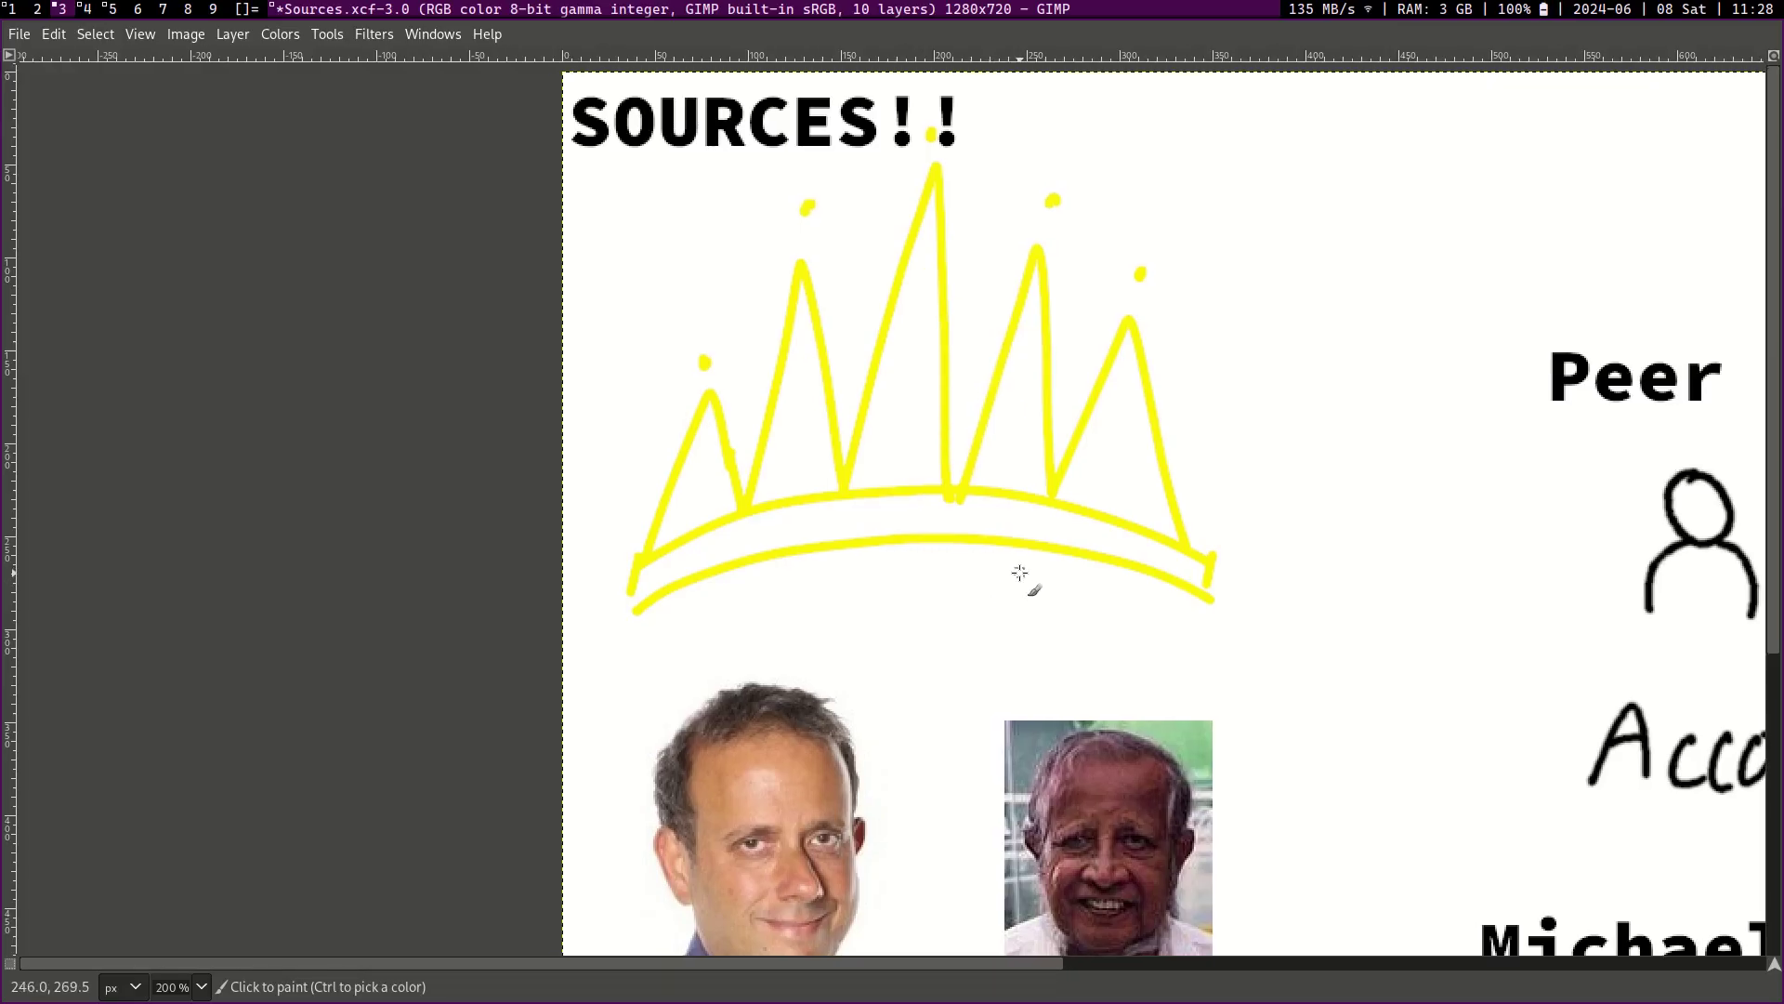
pyautogui.moveTo(1020, 641); pyautogui.dragTo(956, 524)
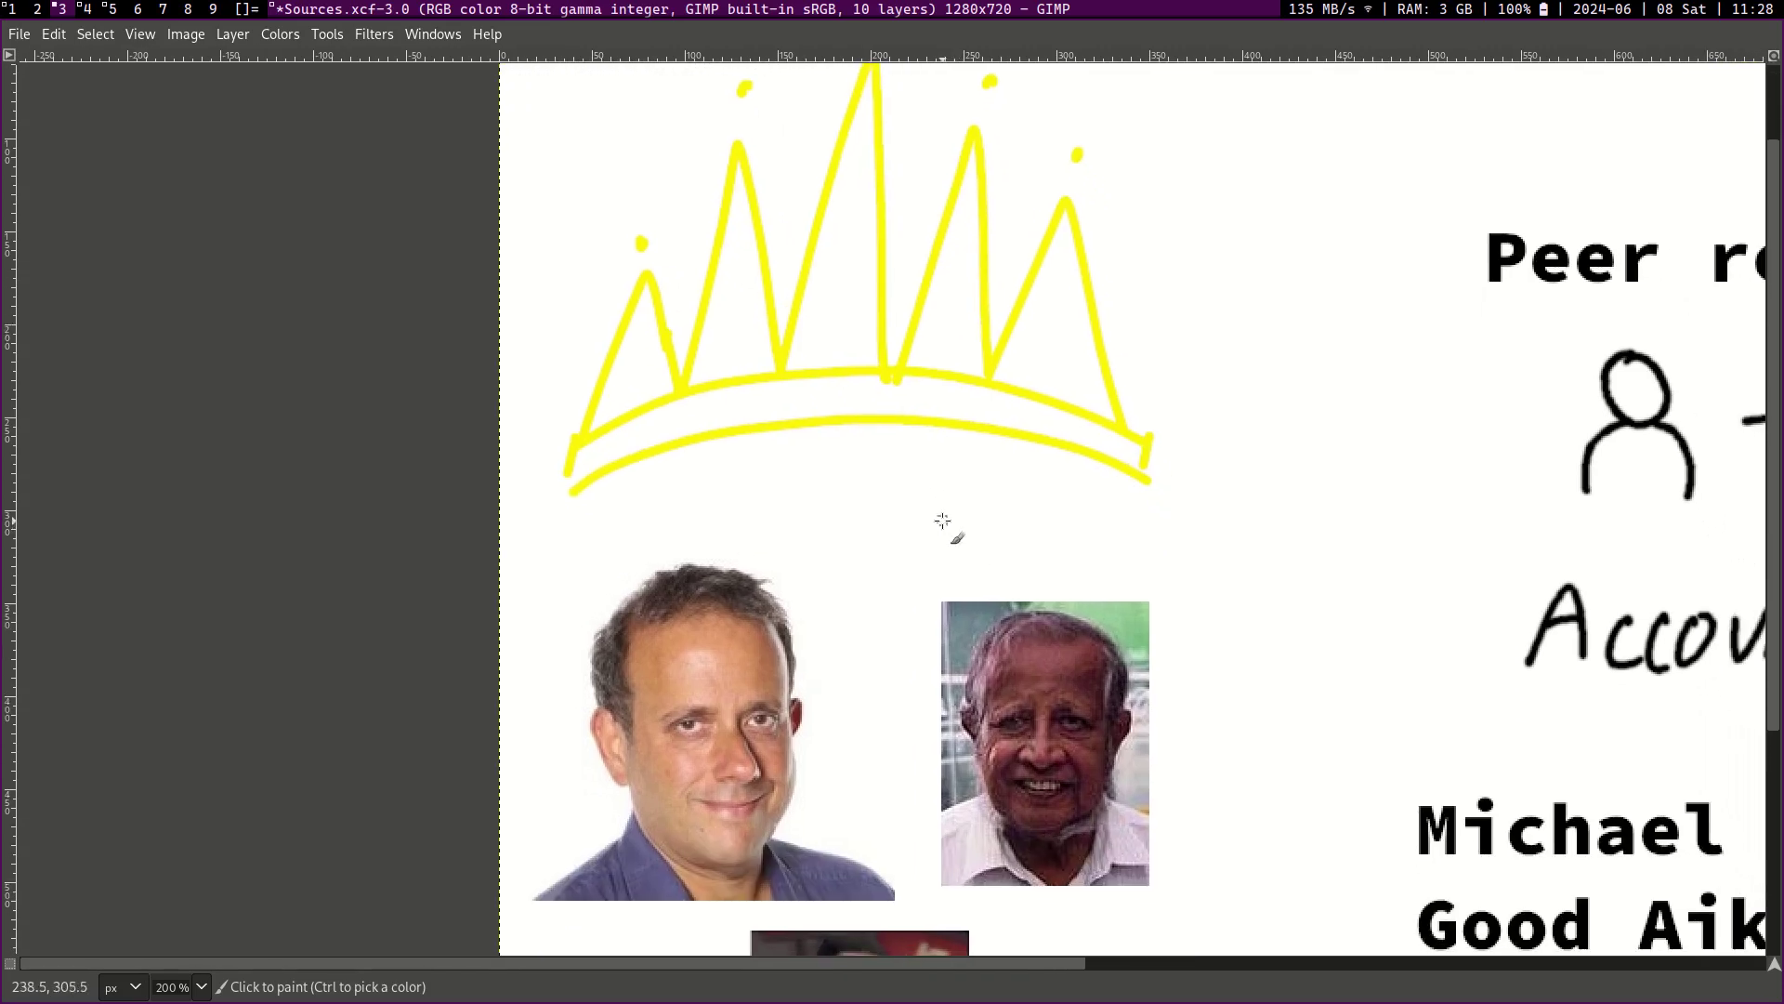
pyautogui.moveTo(745, 463)
pyautogui.mouseDown()
pyautogui.moveTo(723, 532)
pyautogui.moveTo(748, 528)
pyautogui.mouseUp()
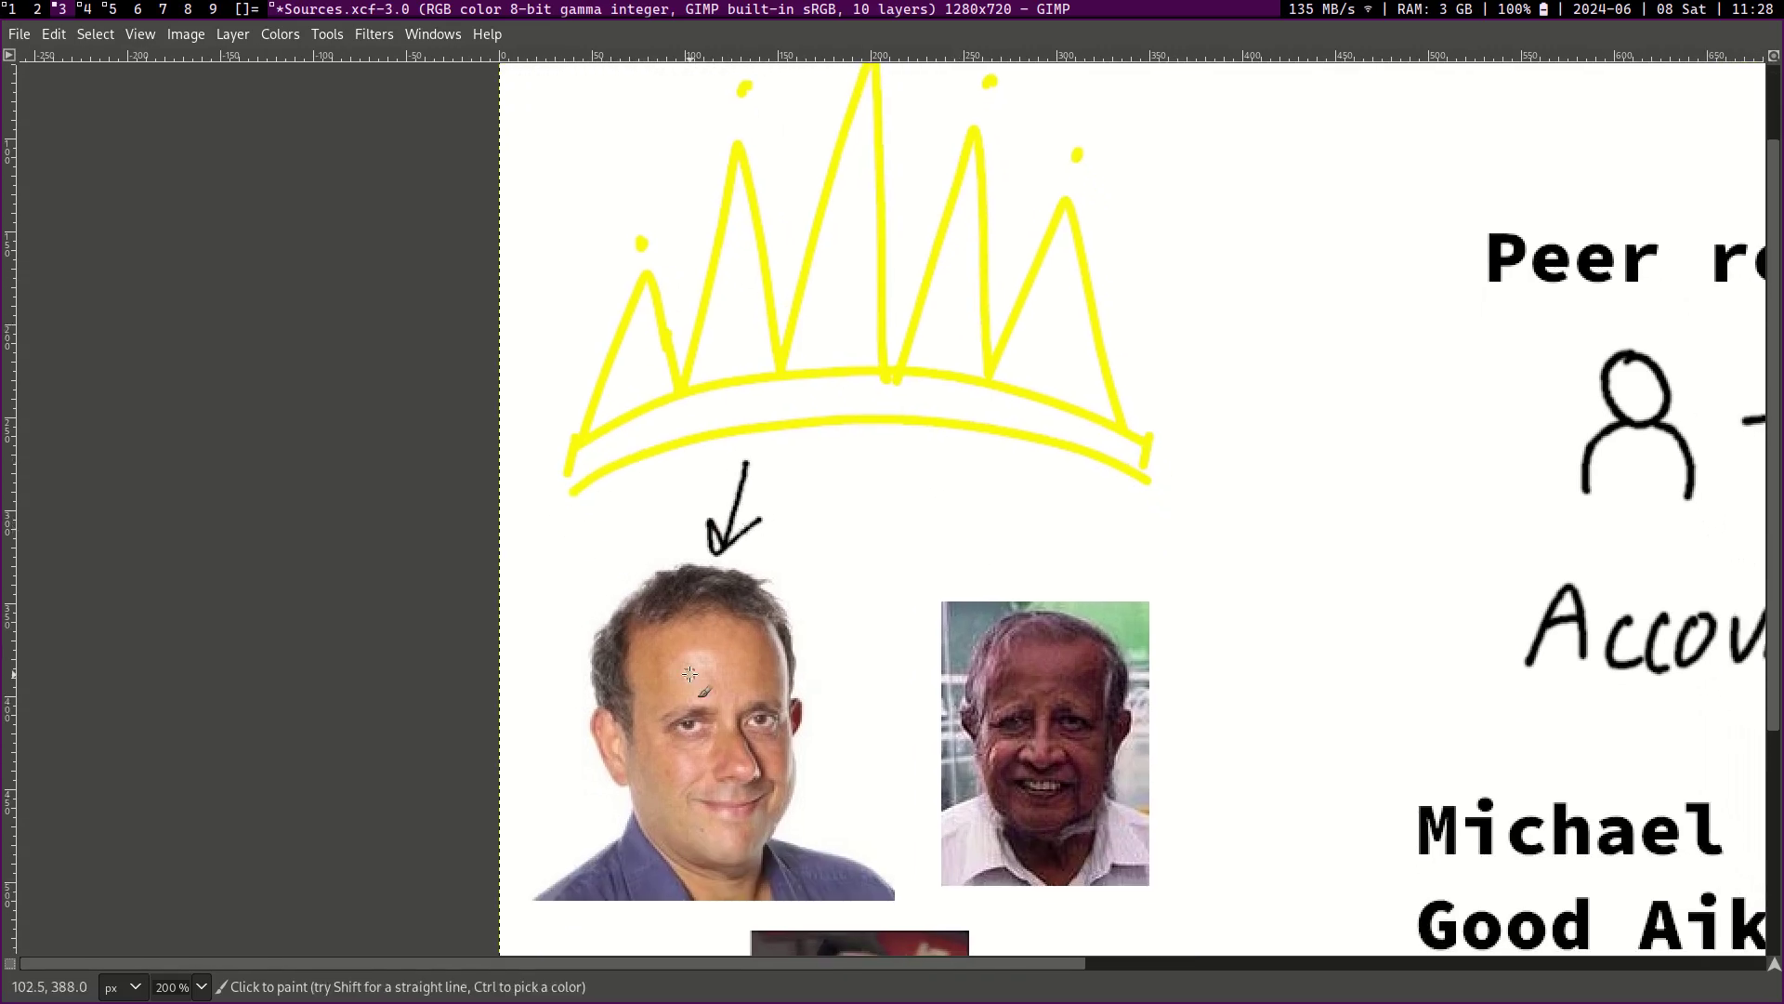
# Step: Draw a curved arrow from the portrait in the white shirt to the portrait in the blue shirt
pyautogui.moveTo(653, 706); pyautogui.dragTo(600, 690)
pyautogui.moveTo(759, 685); pyautogui.dragTo(753, 681)
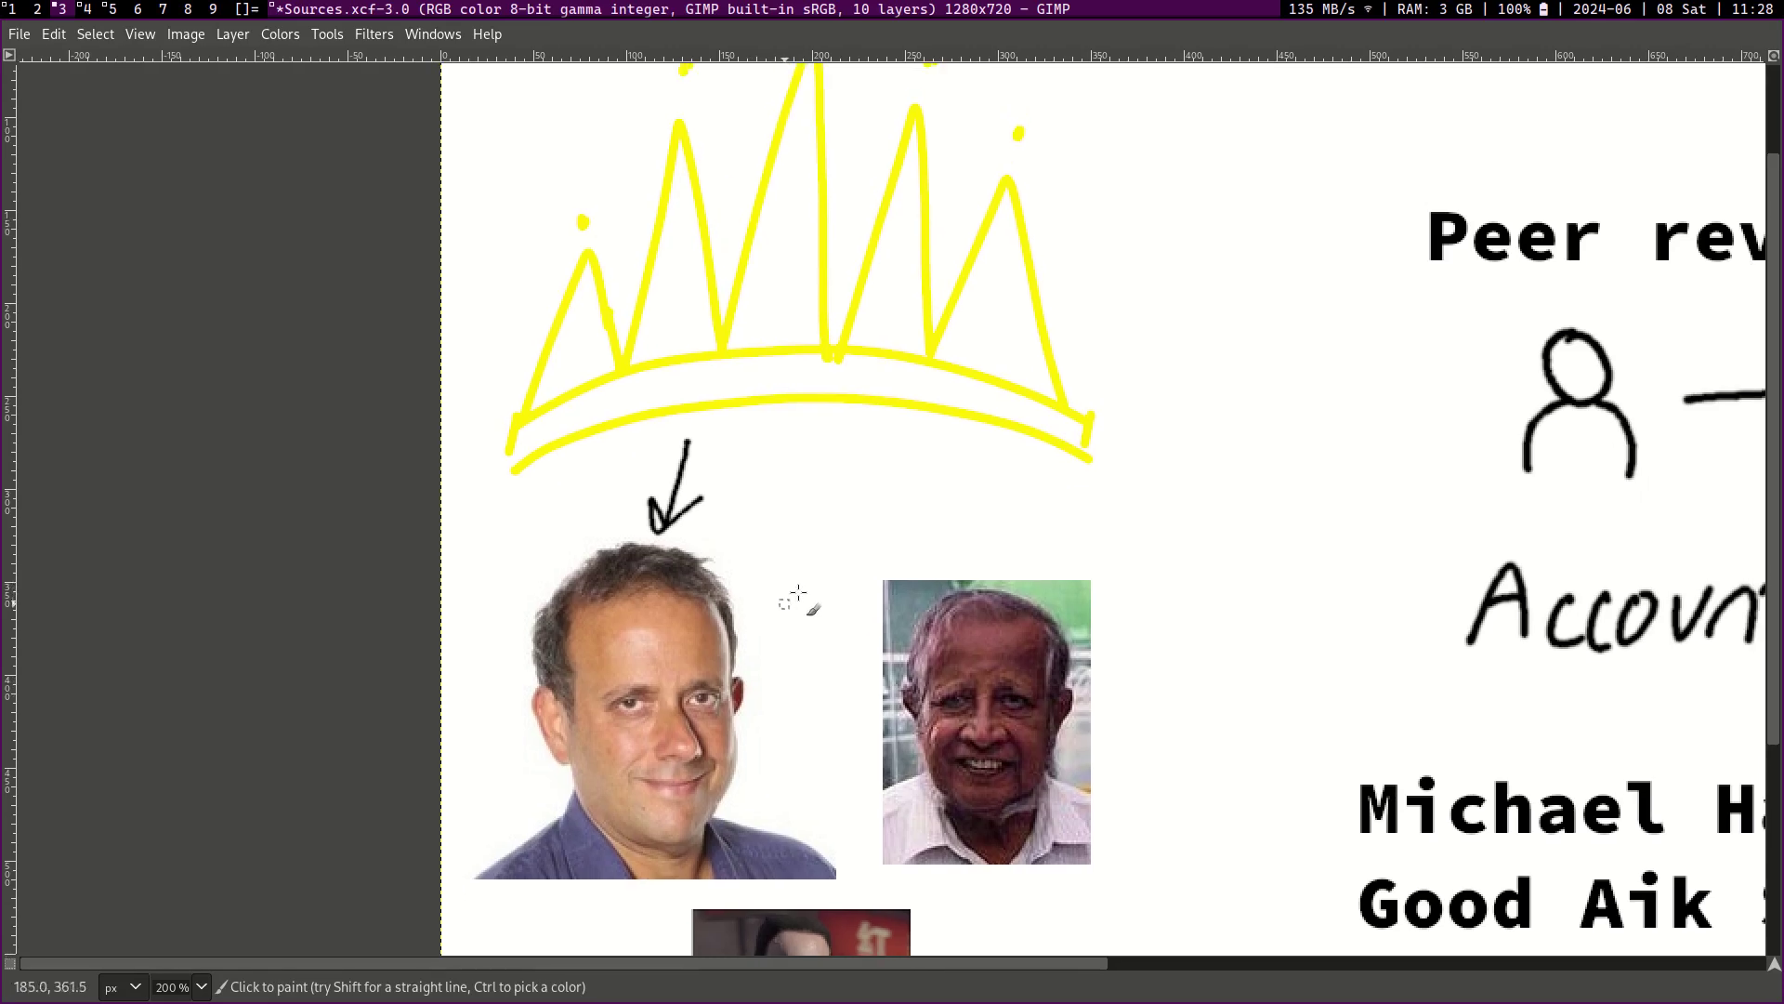
pyautogui.moveTo(914, 558)
pyautogui.mouseDown()
pyautogui.moveTo(748, 537)
pyautogui.moveTo(734, 569)
pyautogui.moveTo(783, 569)
pyautogui.mouseUp()
# Step: Circle the portrait in the white shirt and the portrait in the blue shirt
pyautogui.scroll(-4, 859, 669)
pyautogui.hscroll(2, 859, 669)
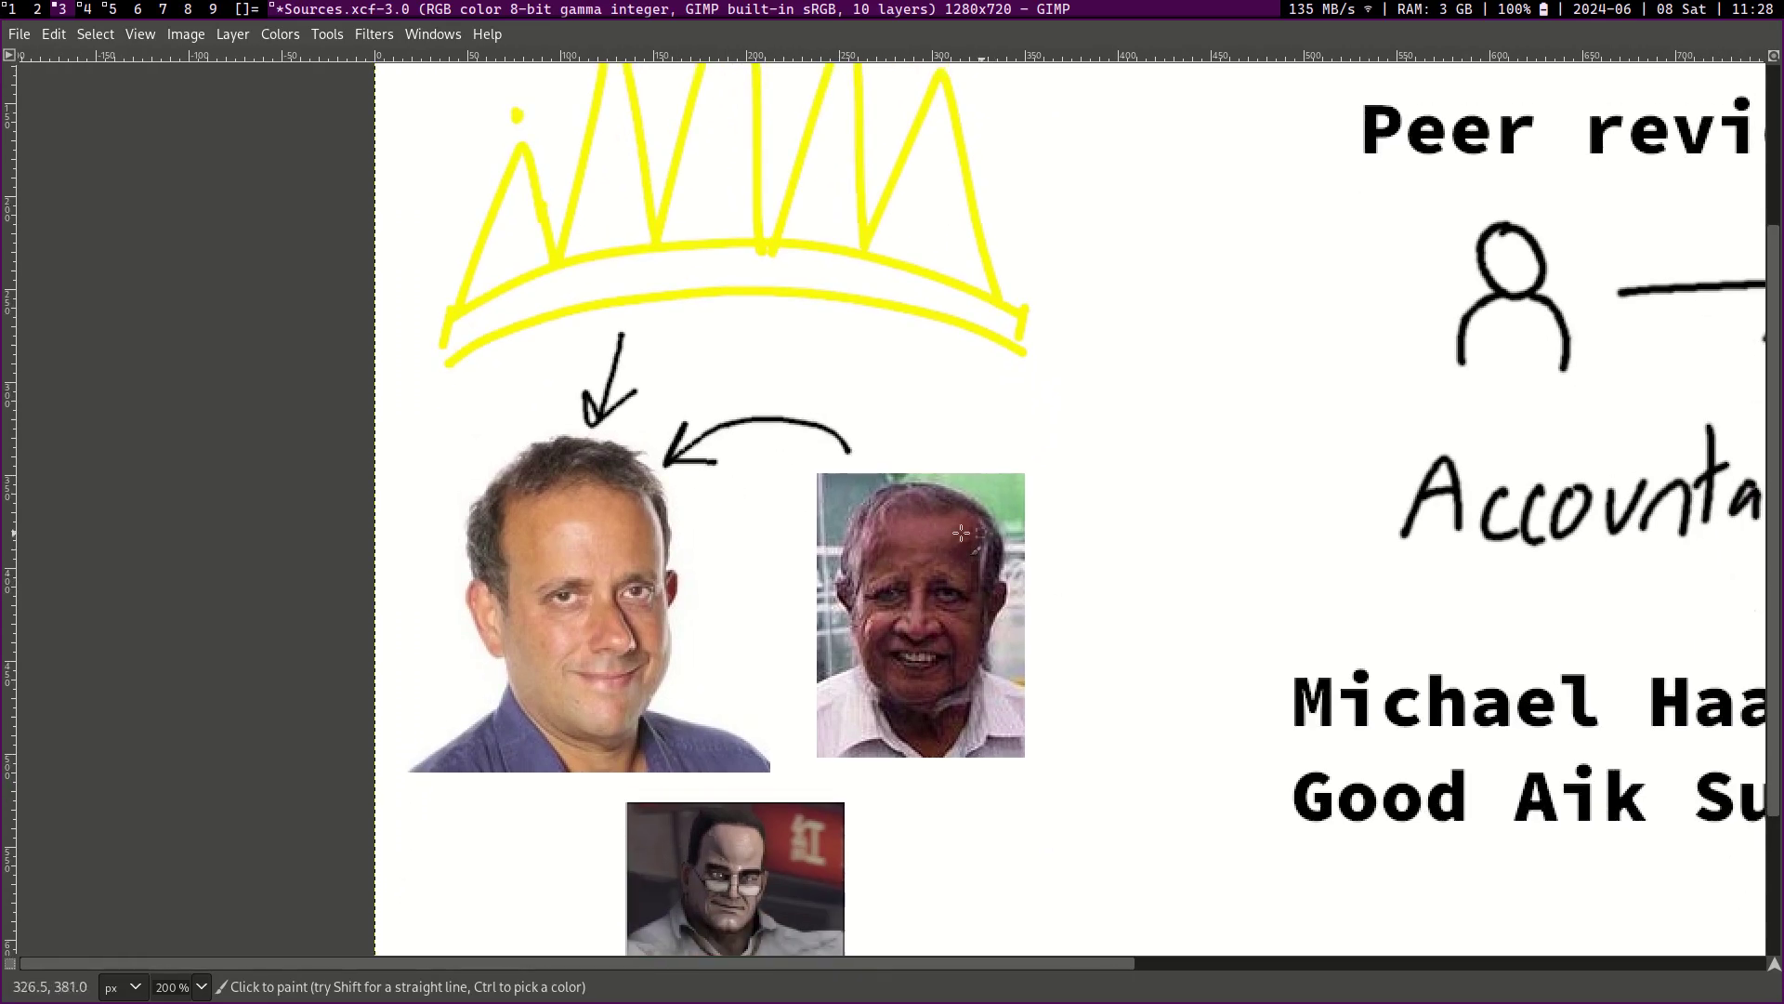
pyautogui.moveTo(939, 449)
pyautogui.mouseDown()
pyautogui.moveTo(1083, 516)
pyautogui.moveTo(816, 499)
pyautogui.mouseUp()
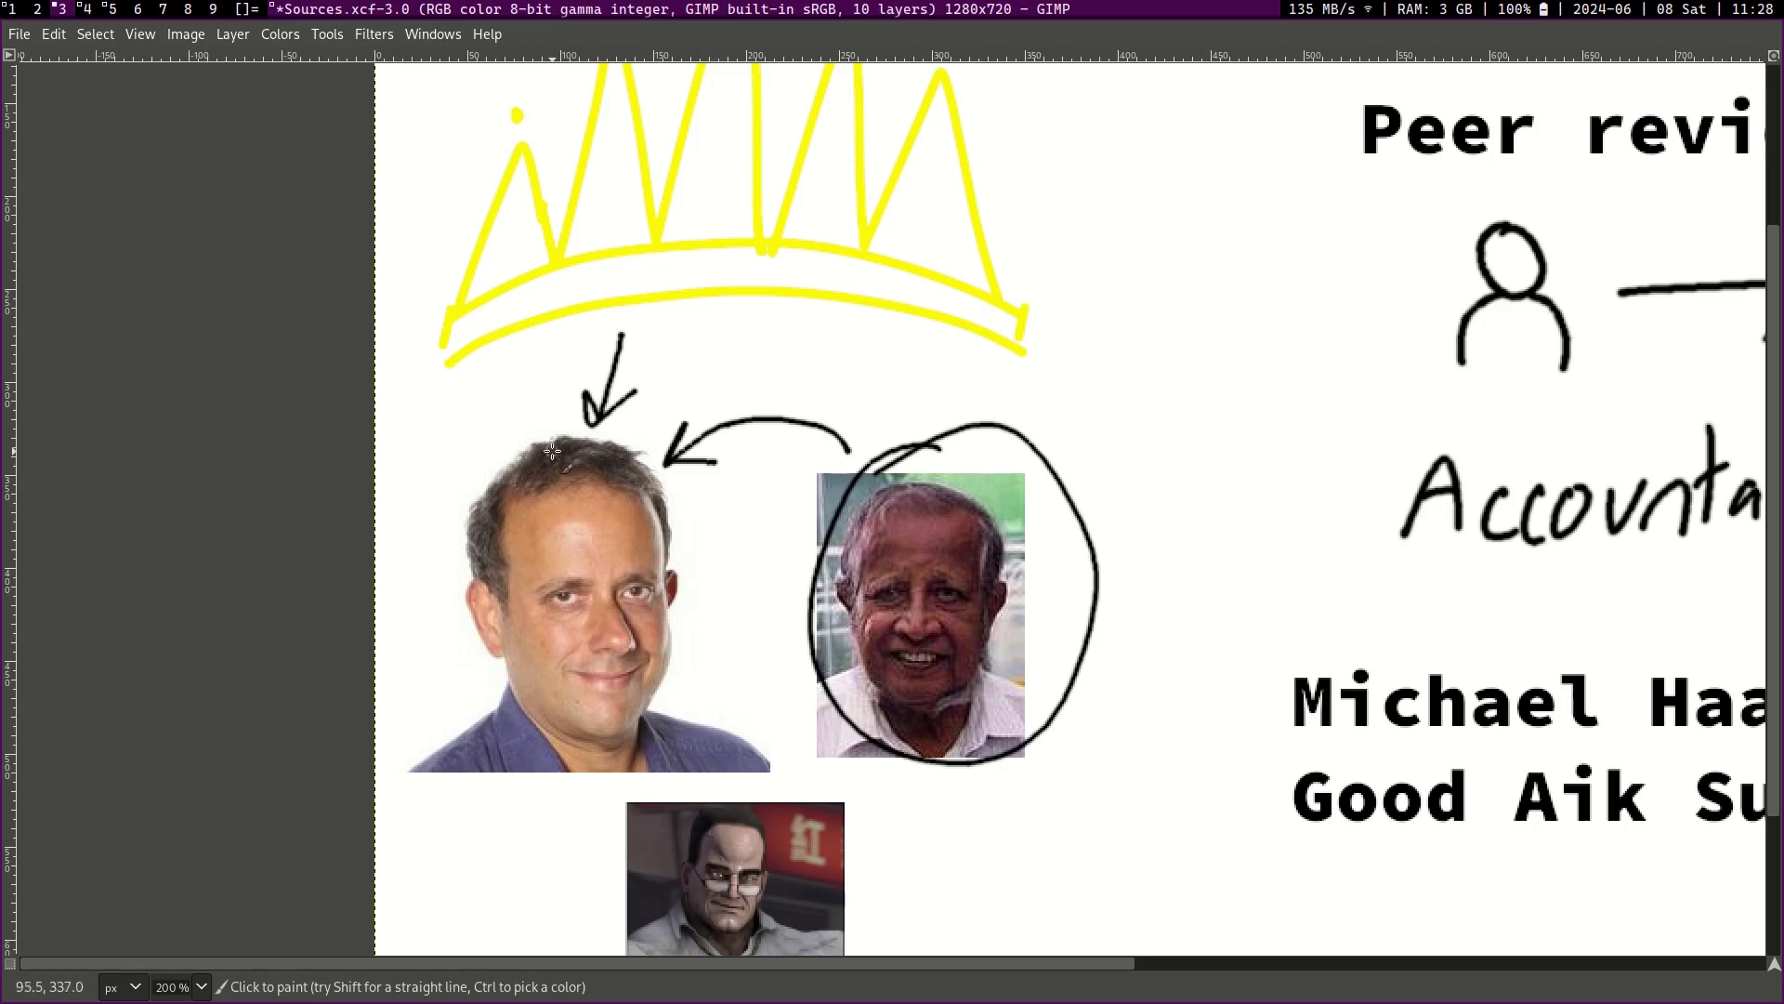
pyautogui.moveTo(537, 430)
pyautogui.mouseDown()
pyautogui.moveTo(720, 521)
pyautogui.moveTo(406, 599)
pyautogui.mouseUp()
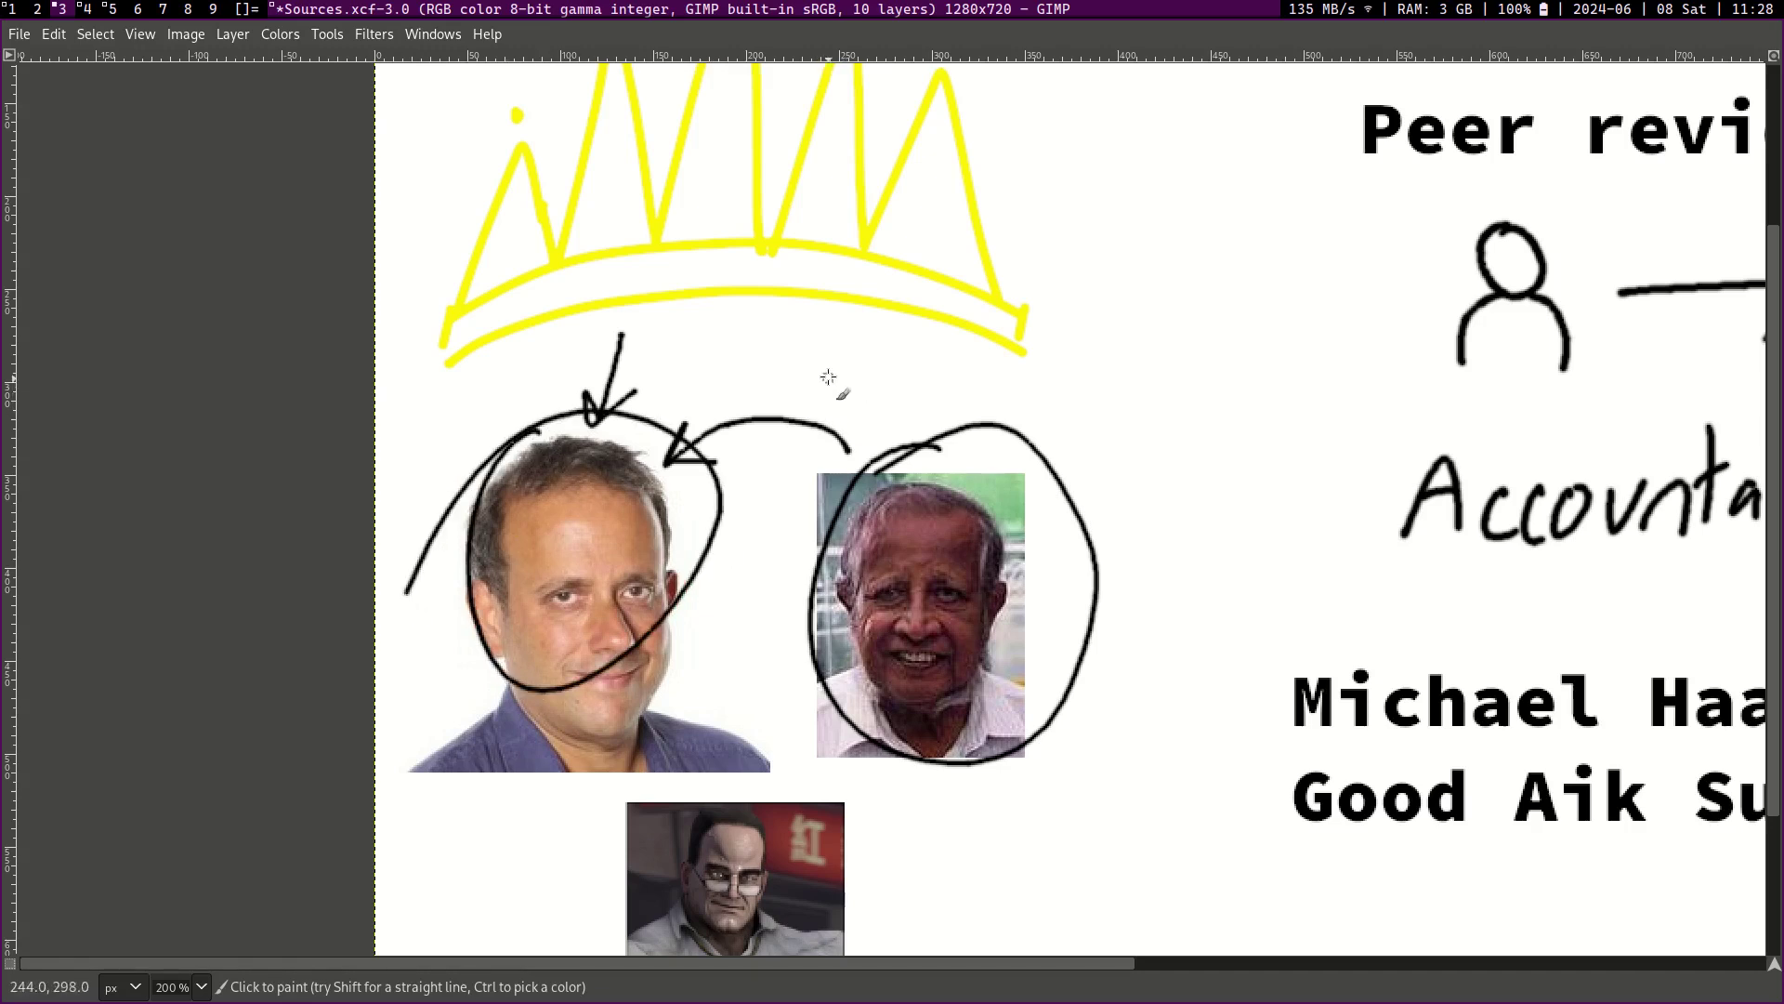
# Step: Handwrite "Cam..." above the portrait in the white shirt
pyautogui.moveTo(830, 331)
pyautogui.mouseDown()
pyautogui.moveTo(819, 375)
pyautogui.moveTo(907, 372)
pyautogui.mouseUp()
pyautogui.click(925, 363)
pyautogui.click(964, 372)
pyautogui.click(991, 375)
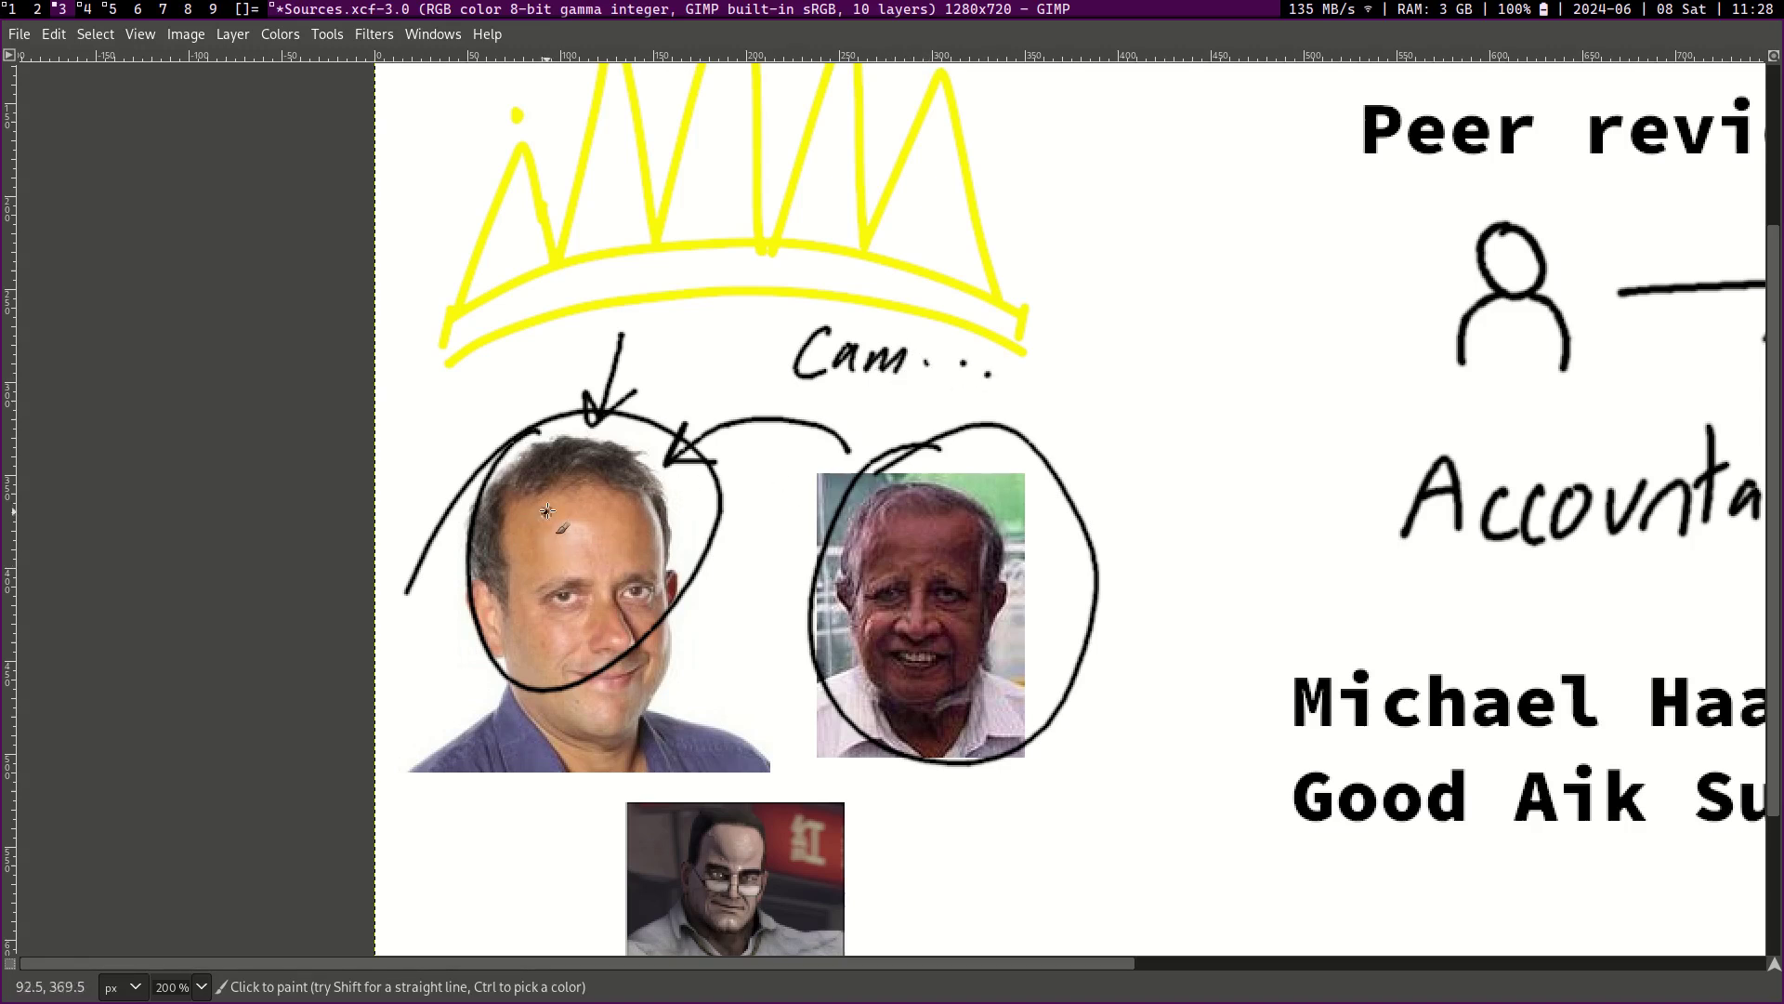
# Step: Write "IQ+" on the forehead of the blue-shirted portrait and circle the picture of the man with glasses below
pyautogui.moveTo(548, 511); pyautogui.dragTo(546, 556)
pyautogui.moveTo(579, 508)
pyautogui.mouseDown()
pyautogui.moveTo(591, 523)
pyautogui.moveTo(578, 507)
pyautogui.mouseUp()
pyautogui.moveTo(580, 534)
pyautogui.mouseDown()
pyautogui.moveTo(592, 556)
pyautogui.moveTo(633, 530)
pyautogui.mouseUp()
pyautogui.moveTo(627, 514); pyautogui.dragTo(618, 560)
pyautogui.moveTo(837, 577)
pyautogui.mouseDown()
pyautogui.moveTo(770, 480)
pyautogui.moveTo(657, 741)
pyautogui.moveTo(669, 435)
pyautogui.mouseUp()
pyautogui.scroll(-5, 770, 479)
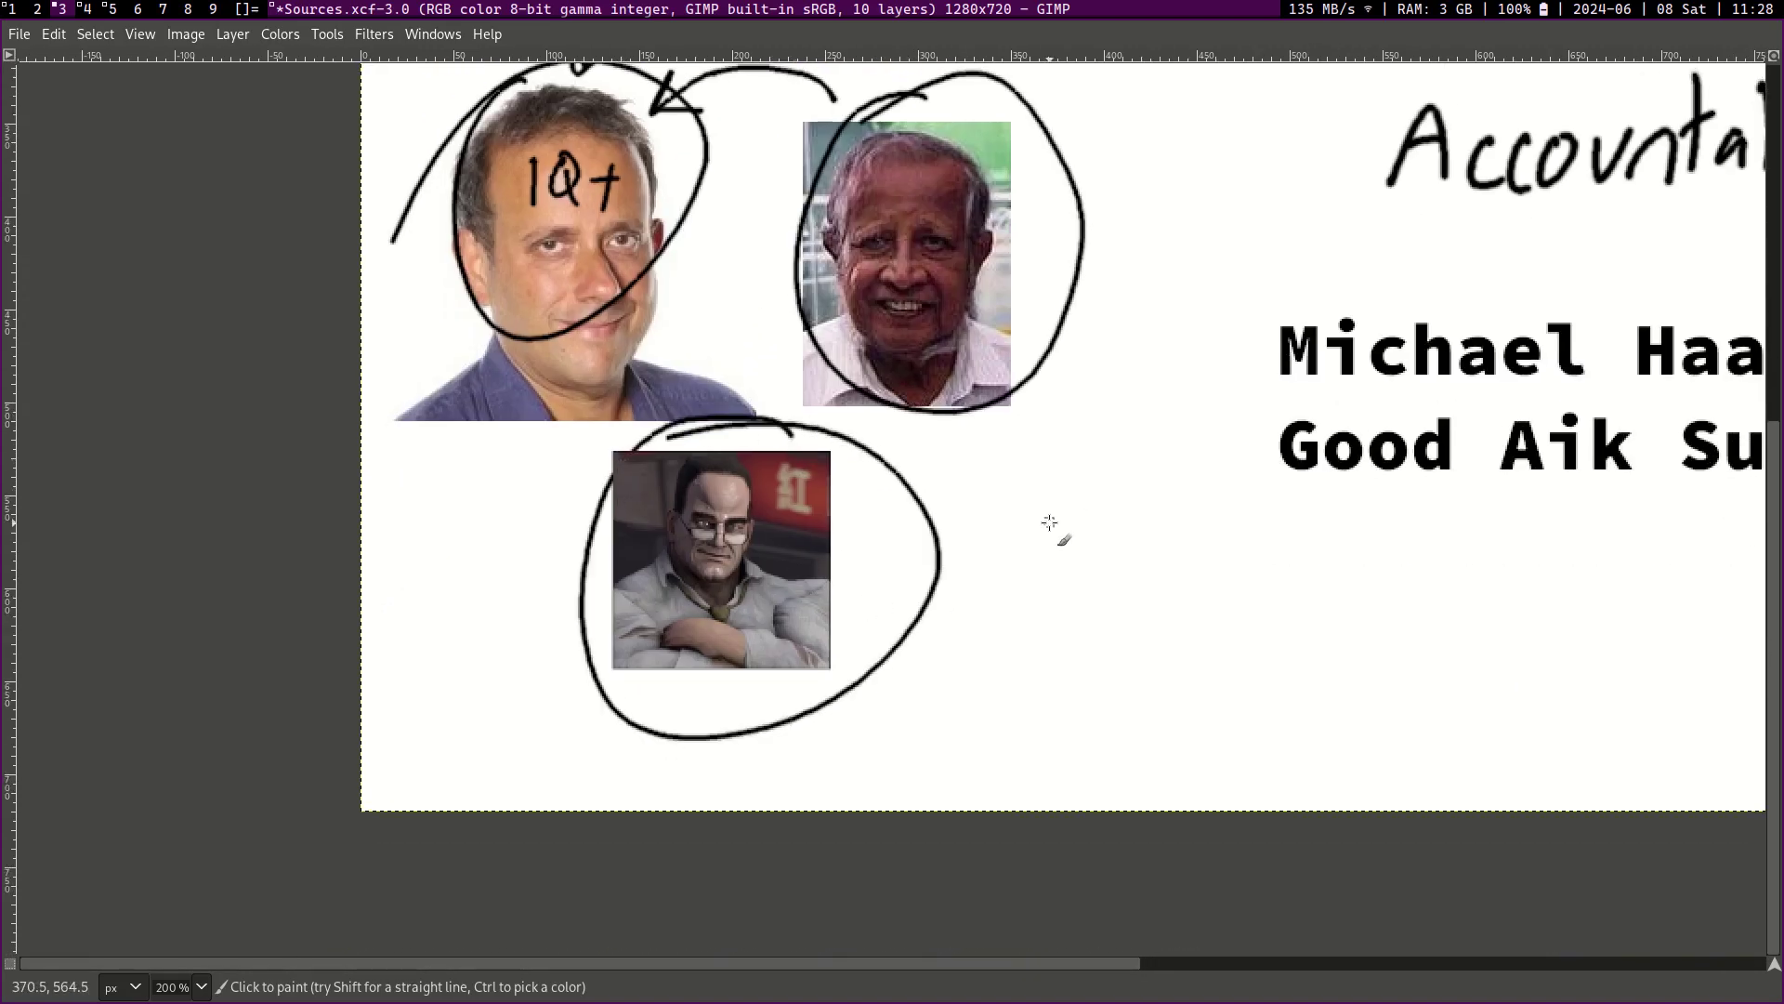
# Step: Draw a small bullet-like mark in front of each of the two author names below "Accountability!"
pyautogui.moveTo(1169, 365); pyautogui.dragTo(940, 504)
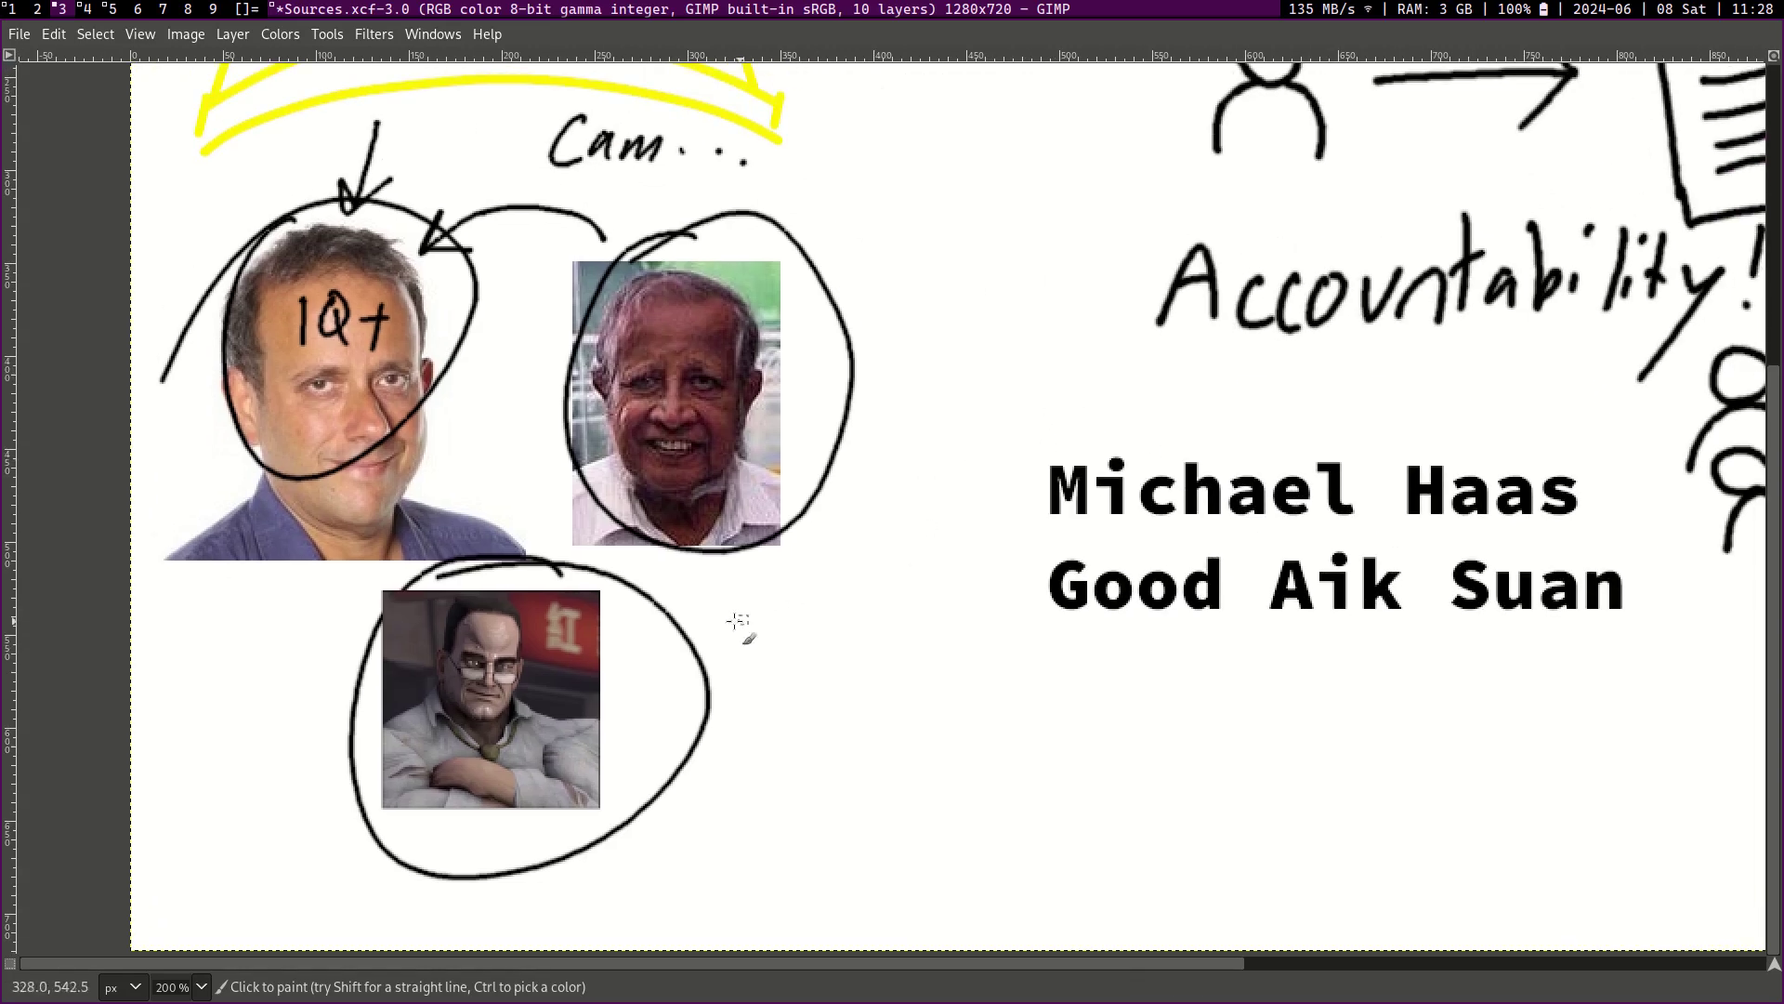
pyautogui.moveTo(742, 632); pyautogui.dragTo(985, 464)
pyautogui.scroll(8, 804, 507)
pyautogui.hscroll(7, 804, 507)
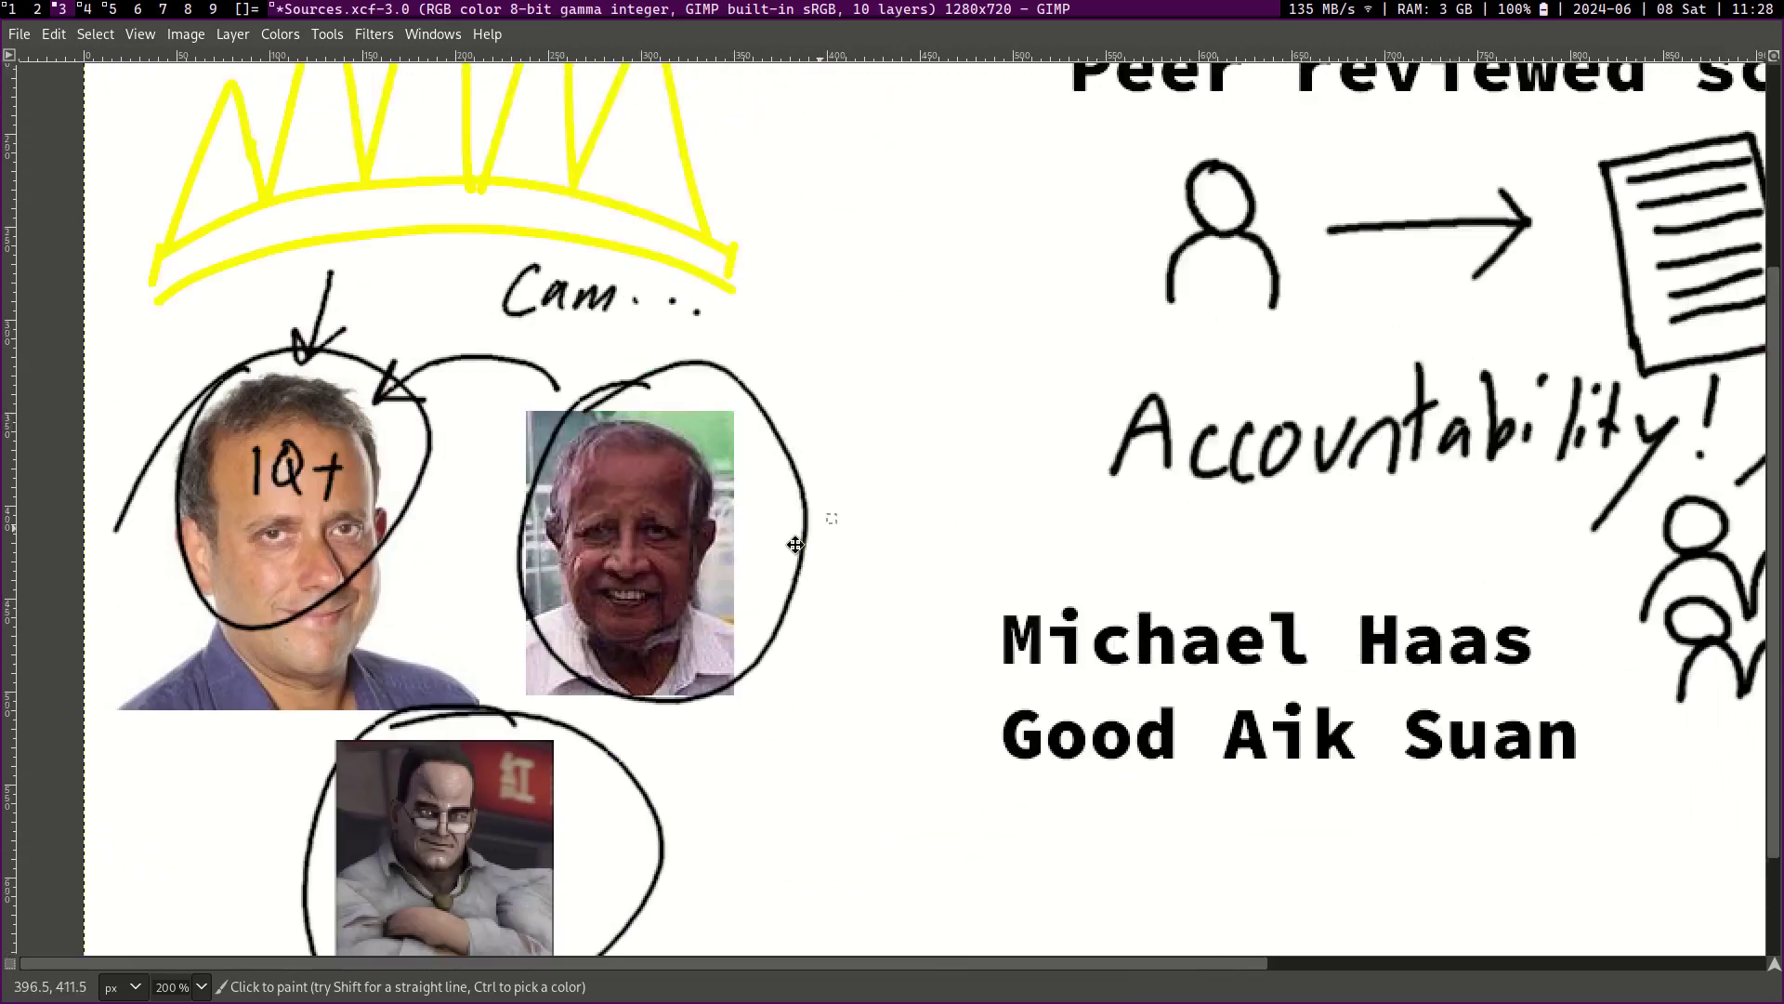
pyautogui.scroll(-6, 904, 504)
pyautogui.hscroll(-3, 904, 505)
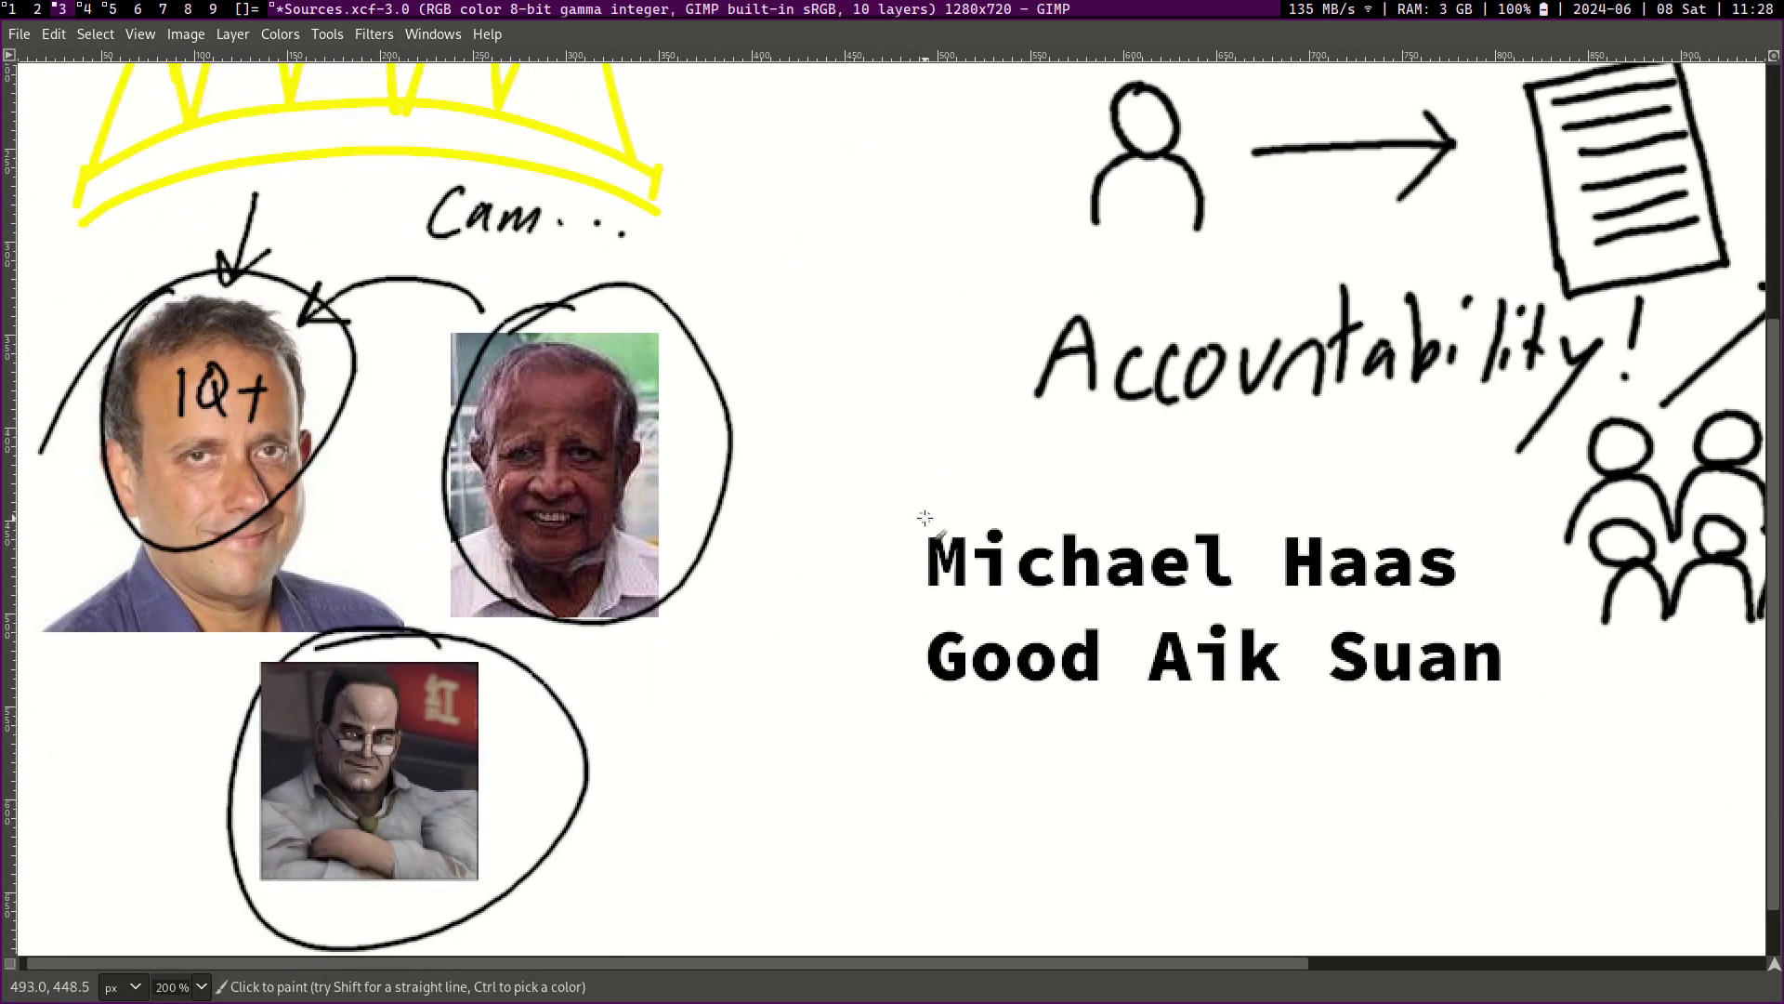
pyautogui.scroll(-1, 948, 415)
pyautogui.hscroll(1, 948, 416)
pyautogui.moveTo(881, 412); pyautogui.dragTo(876, 446)
pyautogui.moveTo(872, 428); pyautogui.dragTo(888, 423)
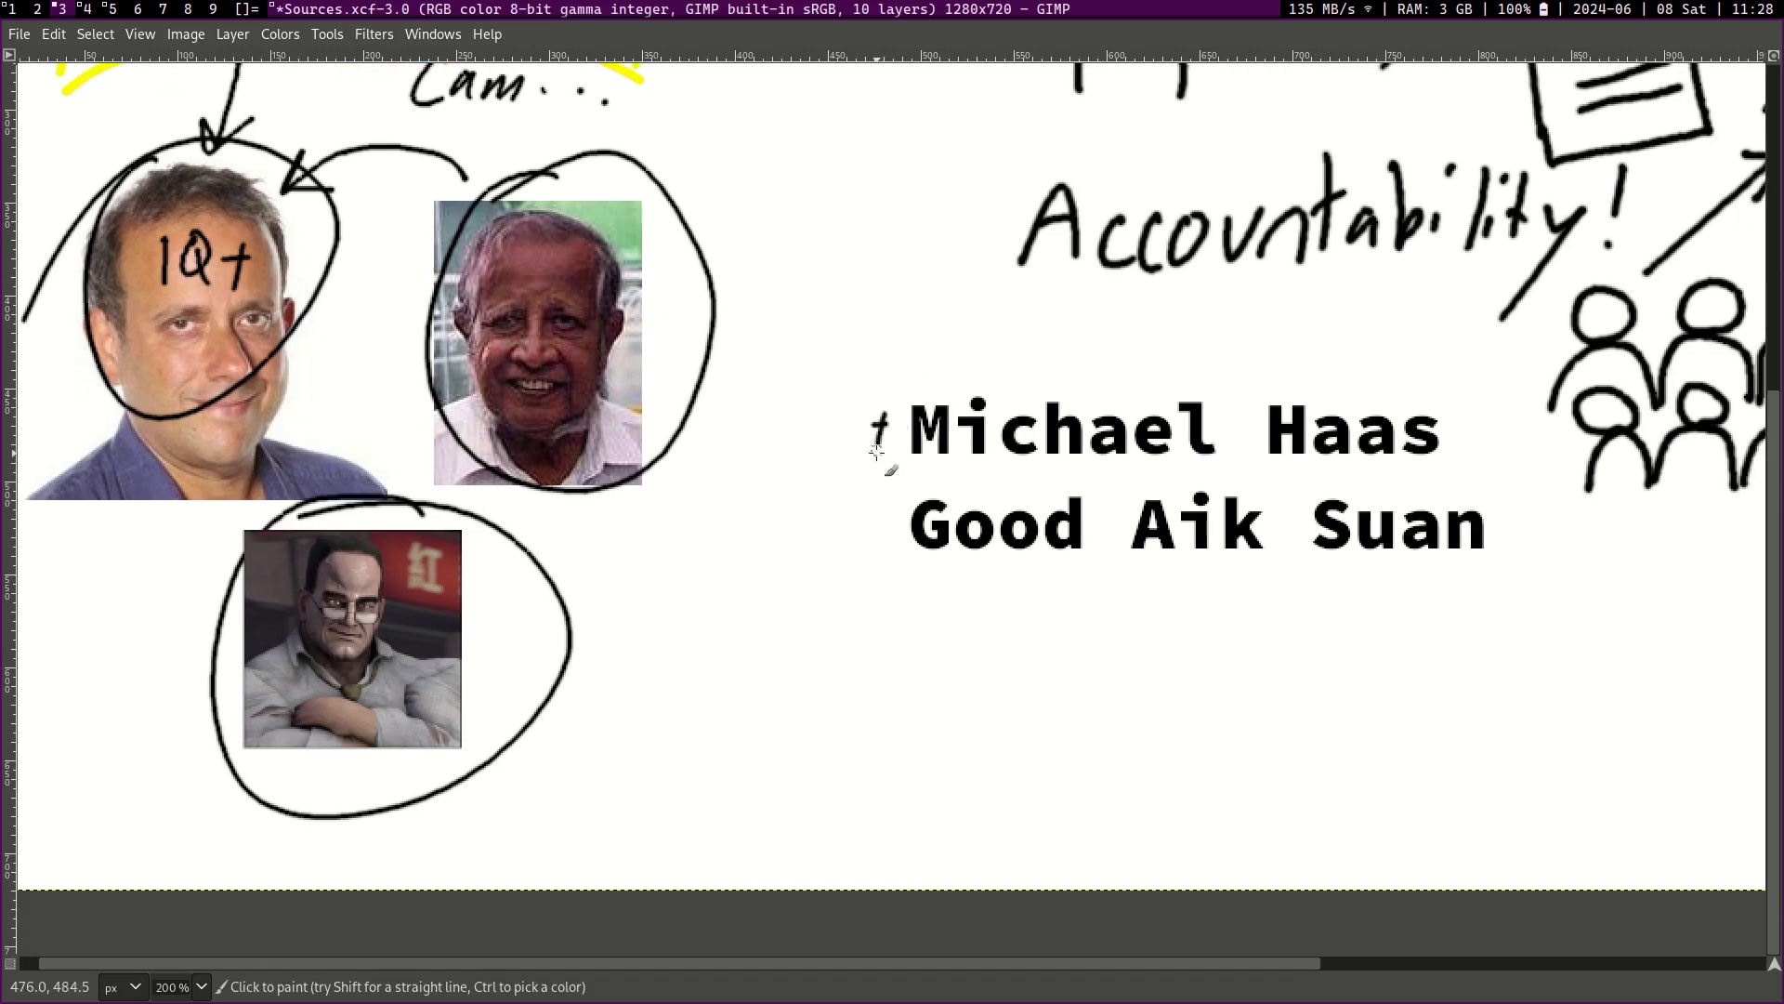
pyautogui.moveTo(878, 518)
pyautogui.mouseDown()
pyautogui.moveTo(896, 512)
pyautogui.moveTo(874, 550)
pyautogui.mouseUp()
# Step: Underline the second author name and draw check marks after it
pyautogui.moveTo(919, 548); pyautogui.dragTo(1396, 570)
pyautogui.moveTo(1493, 523)
pyautogui.mouseDown()
pyautogui.moveTo(1526, 539)
pyautogui.moveTo(1605, 510)
pyautogui.mouseUp()
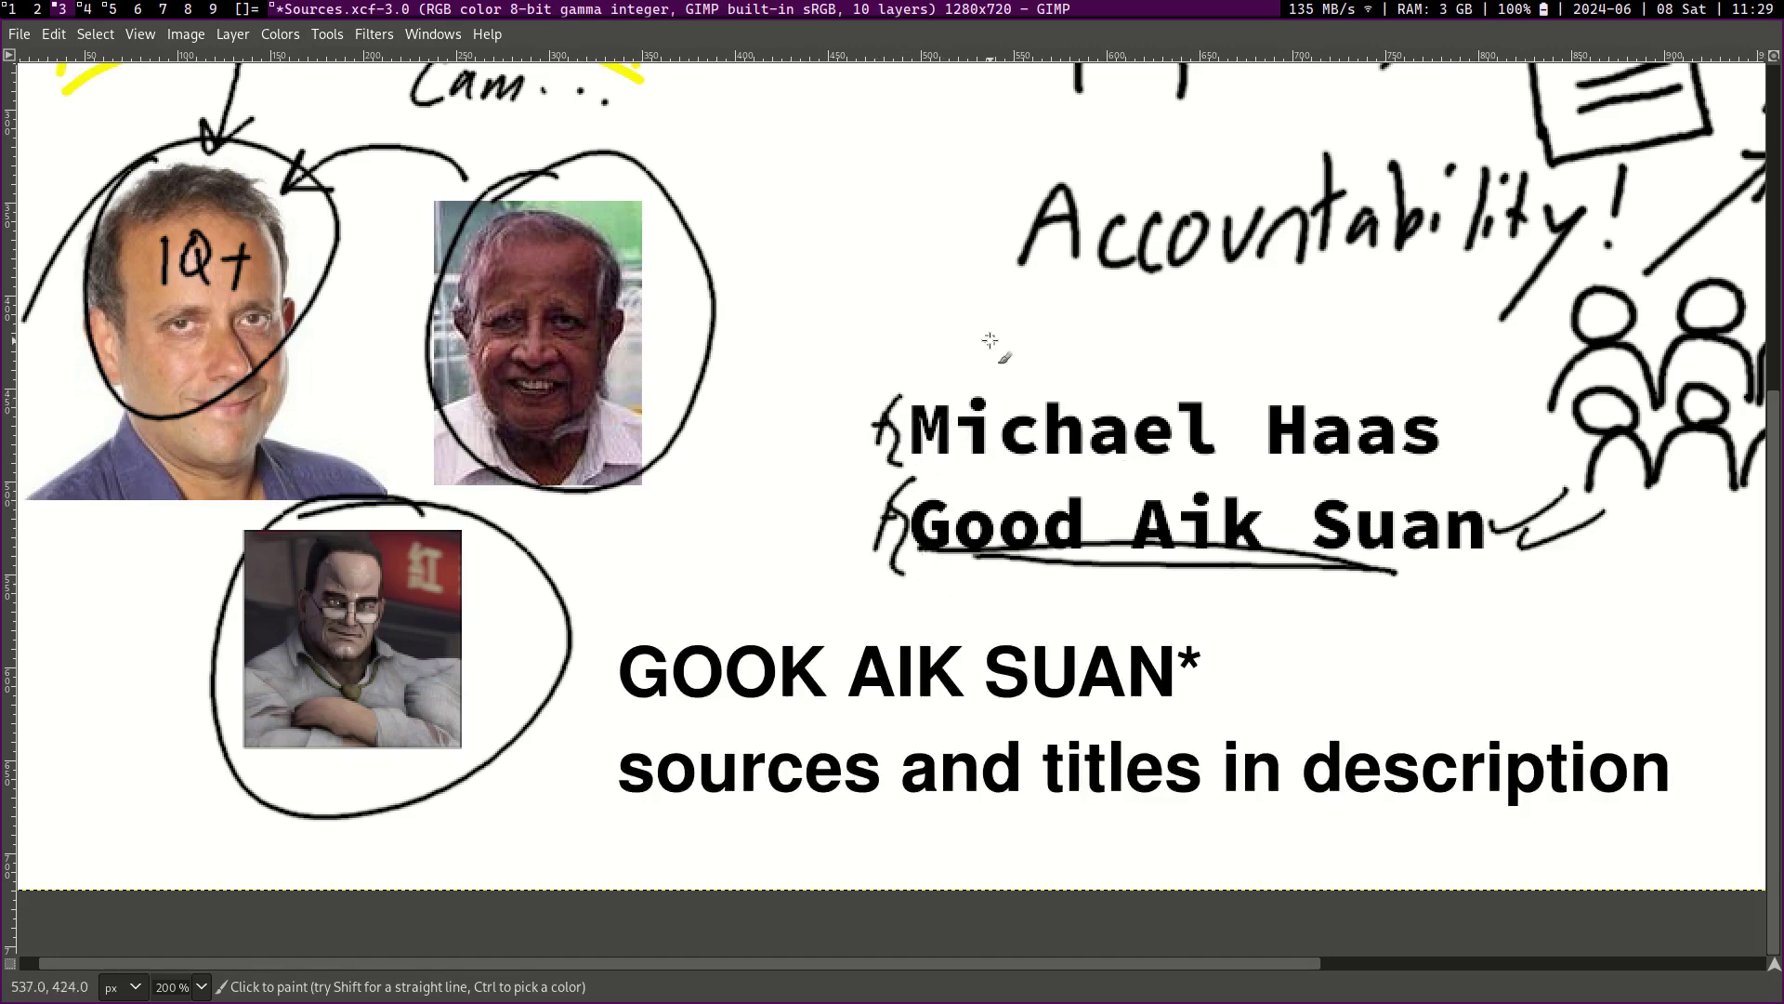
# Step: Draw a curved arrow from the person figure to the document in the "Peer reviewed science!" diagram
pyautogui.moveTo(990, 341)
pyautogui.mouseDown()
pyautogui.moveTo(920, 458)
pyautogui.moveTo(1096, 477)
pyautogui.moveTo(1024, 431)
pyautogui.mouseUp()
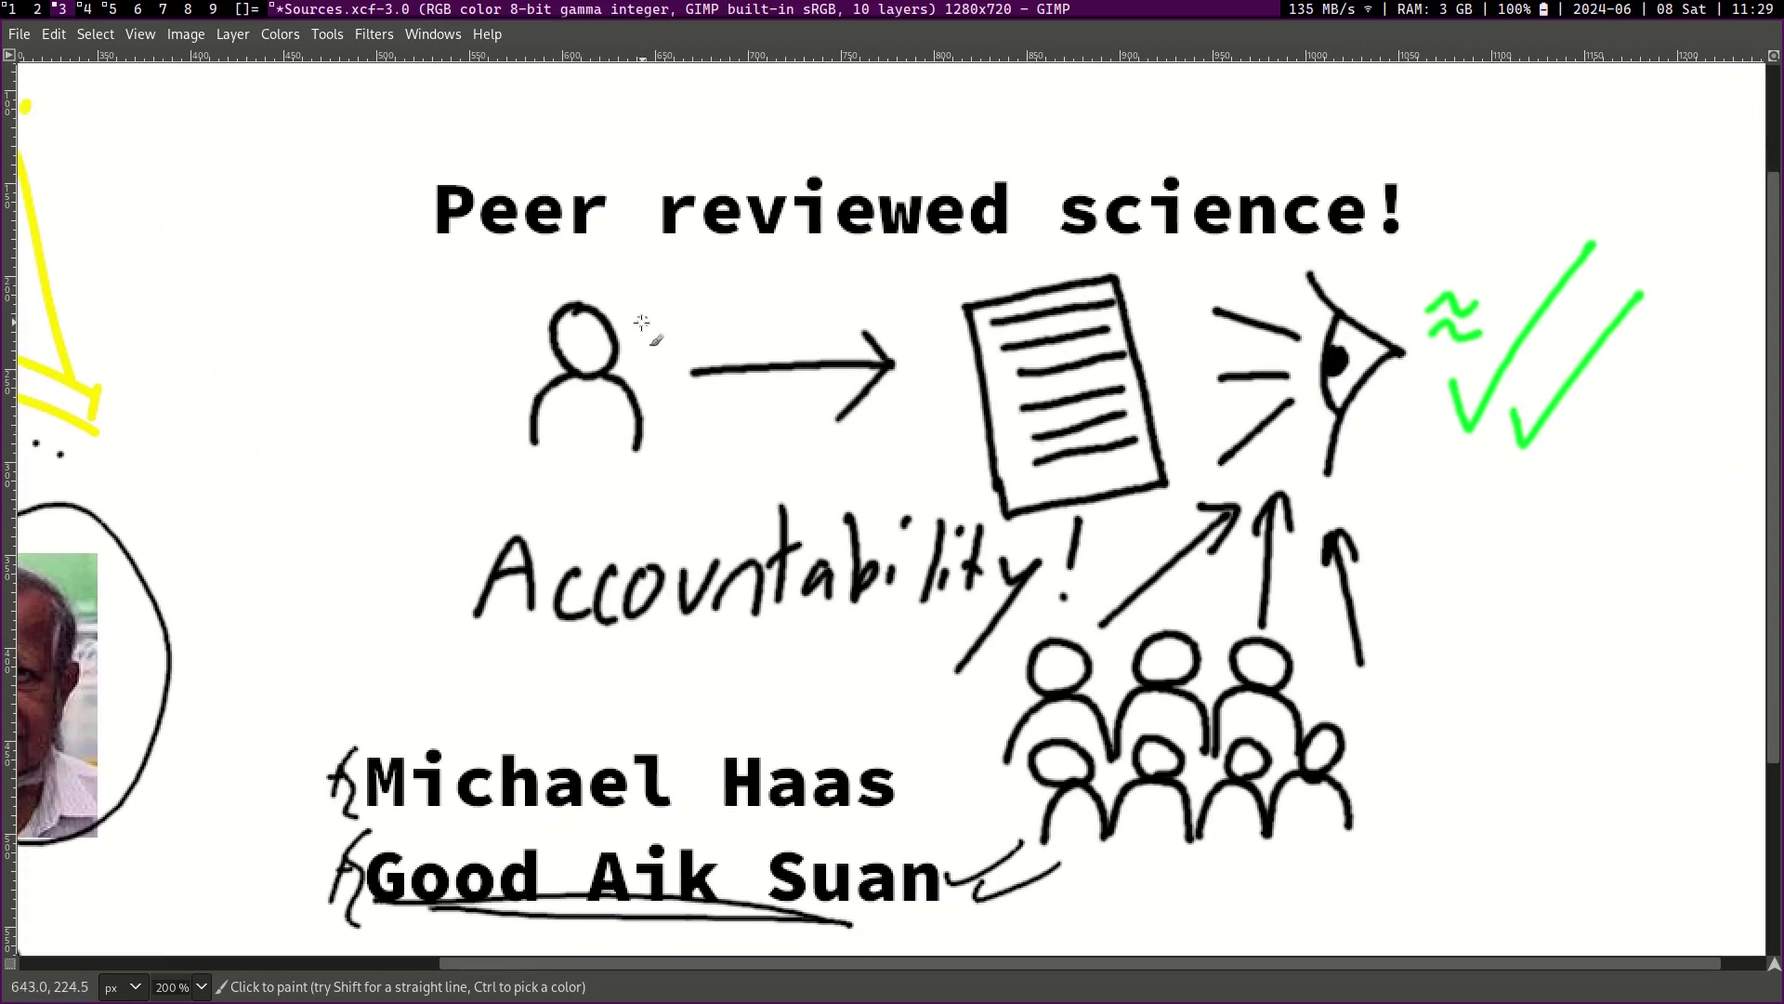
pyautogui.moveTo(642, 323)
pyautogui.mouseDown()
pyautogui.moveTo(926, 309)
pyautogui.moveTo(916, 331)
pyautogui.mouseUp()
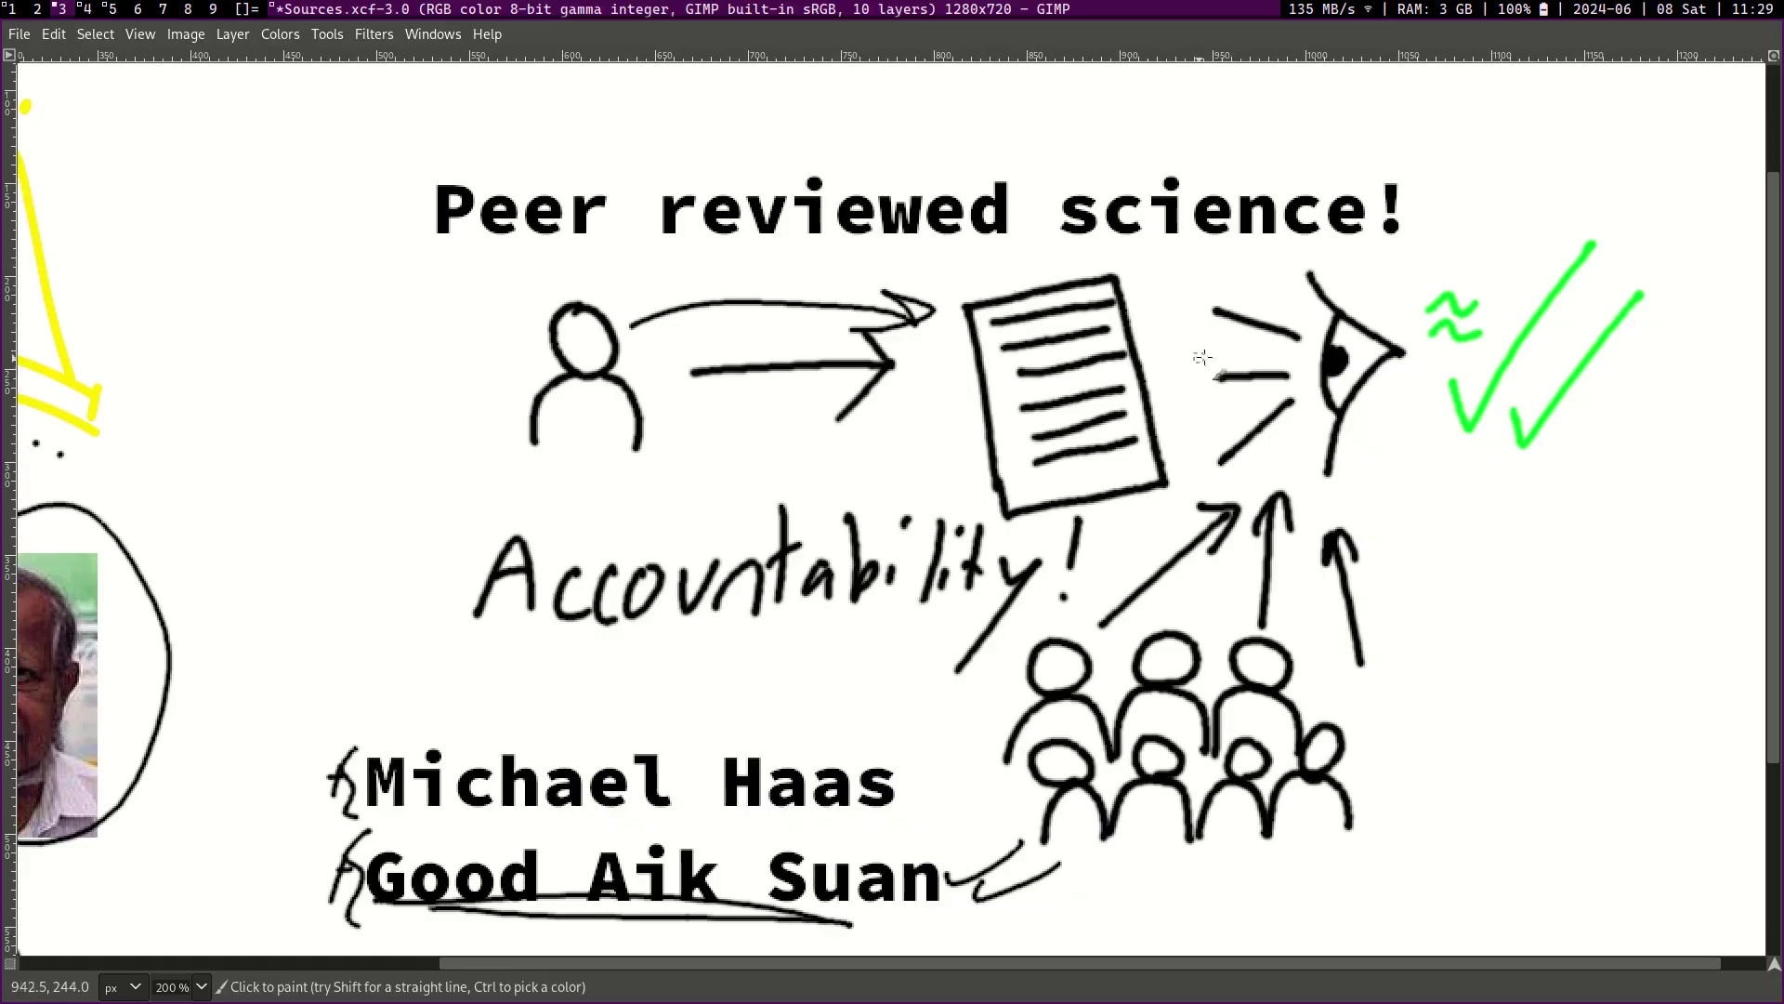
pyautogui.moveTo(1354, 398); pyautogui.dragTo(1319, 370)
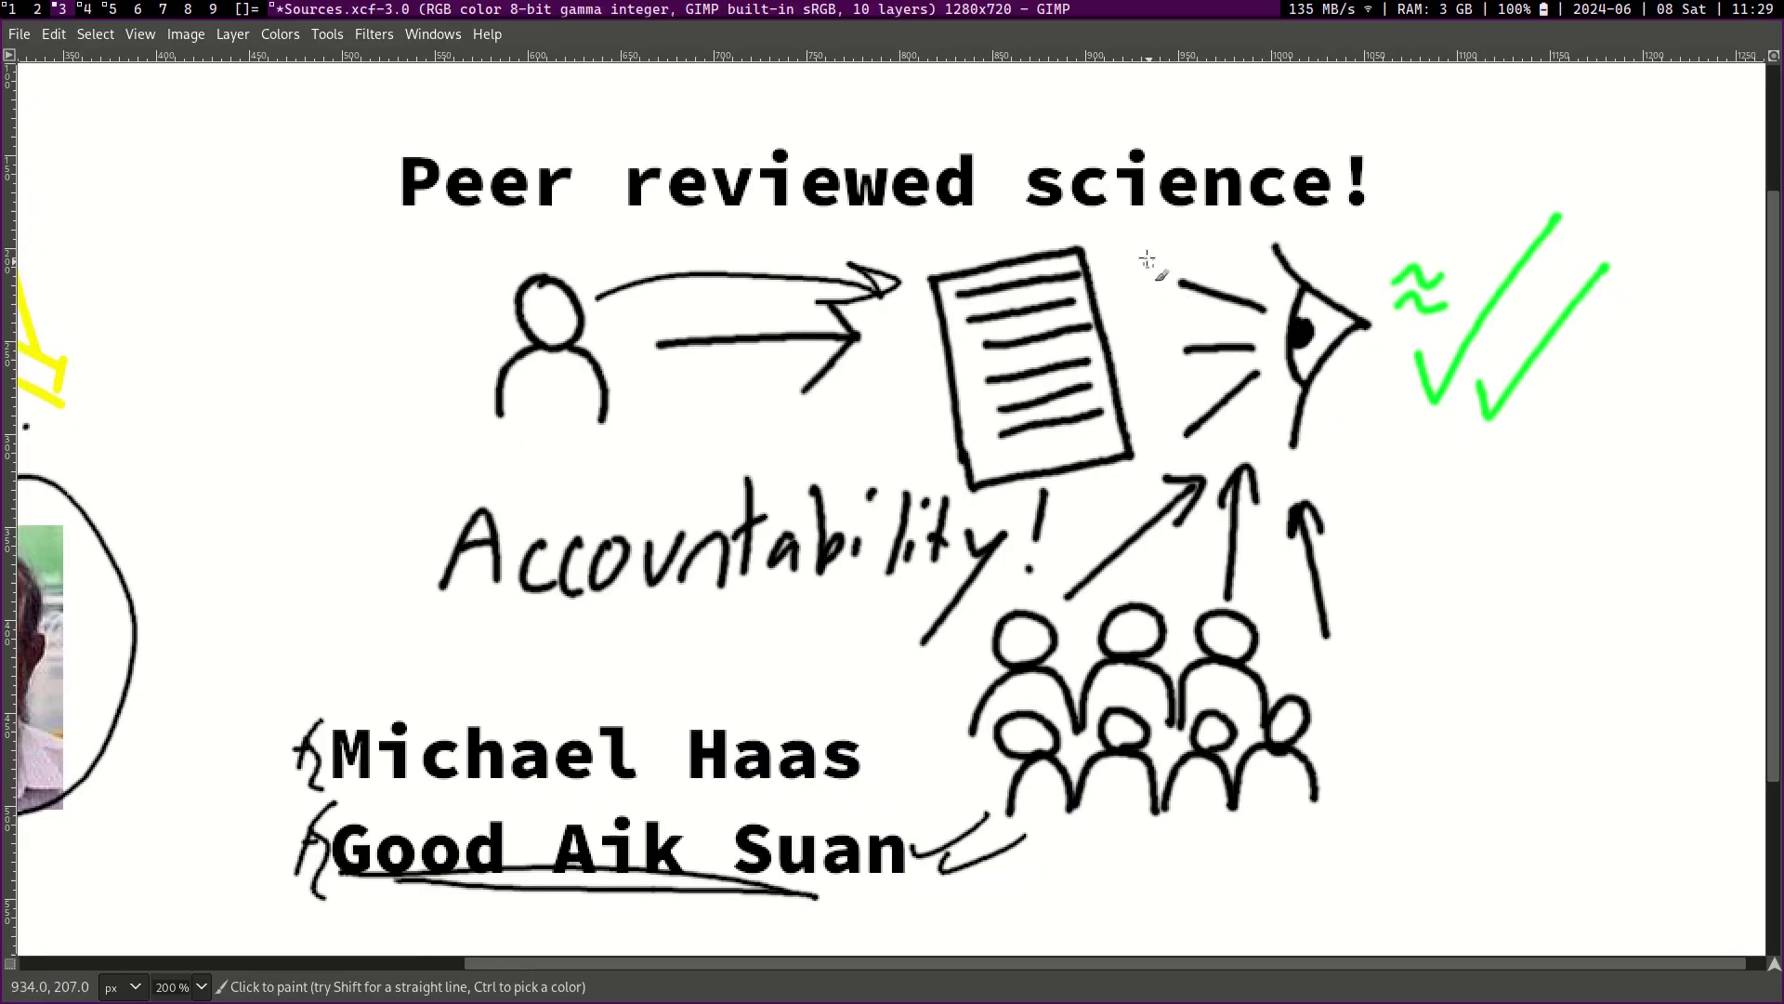
# Step: Draw a vertical line with small tick marks, like a ruler, between the document and the eye
pyautogui.moveTo(1147, 233)
pyautogui.mouseDown()
pyautogui.moveTo(1127, 359)
pyautogui.moveTo(1163, 253)
pyautogui.mouseUp()
pyautogui.moveTo(1149, 267); pyautogui.dragTo(1157, 287)
pyautogui.moveTo(1141, 304); pyautogui.dragTo(1147, 304)
pyautogui.moveTo(1137, 326); pyautogui.dragTo(1143, 329)
# Step: Write "IQ+" on the right figure in the crowd's upper row and sketch a microscope beside the document
pyautogui.scroll(-5, 1155, 588)
pyautogui.hscroll(1, 1254, 557)
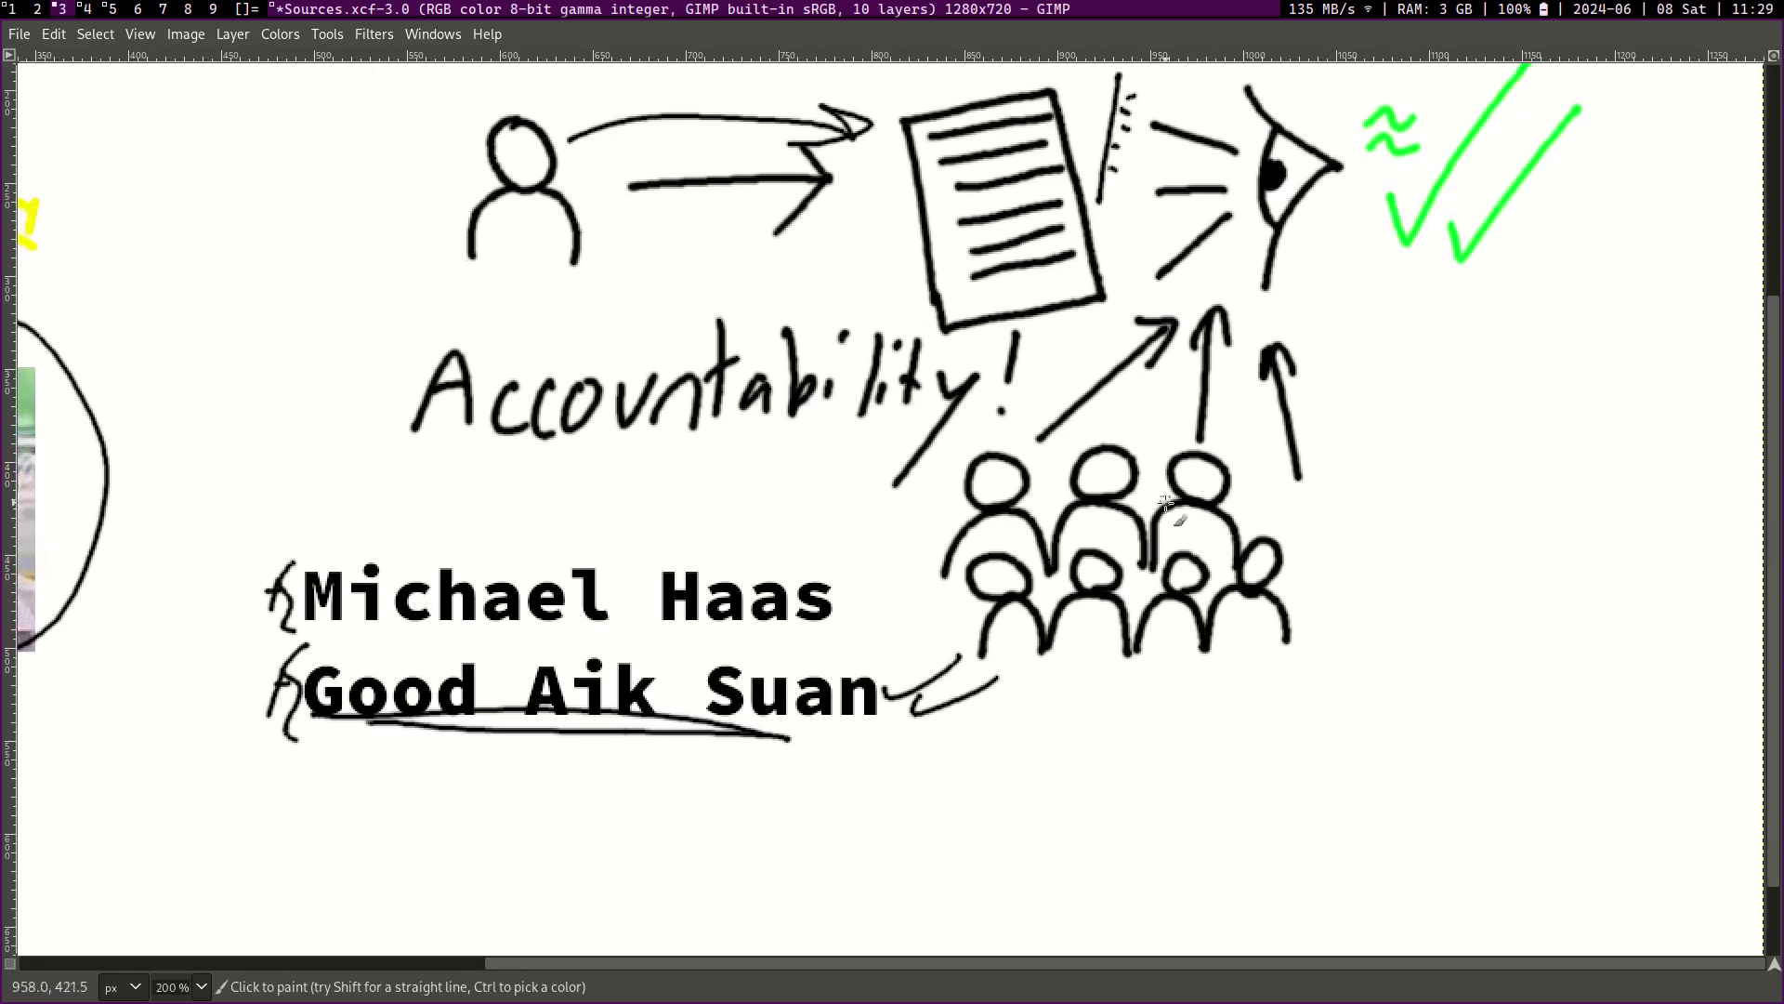
pyautogui.moveTo(1187, 509)
pyautogui.mouseDown()
pyautogui.moveTo(1180, 546)
pyautogui.moveTo(1199, 519)
pyautogui.moveTo(1230, 534)
pyautogui.mouseUp()
pyautogui.moveTo(1219, 522)
pyautogui.mouseDown()
pyautogui.moveTo(1217, 562)
pyautogui.moveTo(1195, 522)
pyautogui.mouseUp()
pyautogui.scroll(5, 1190, 528)
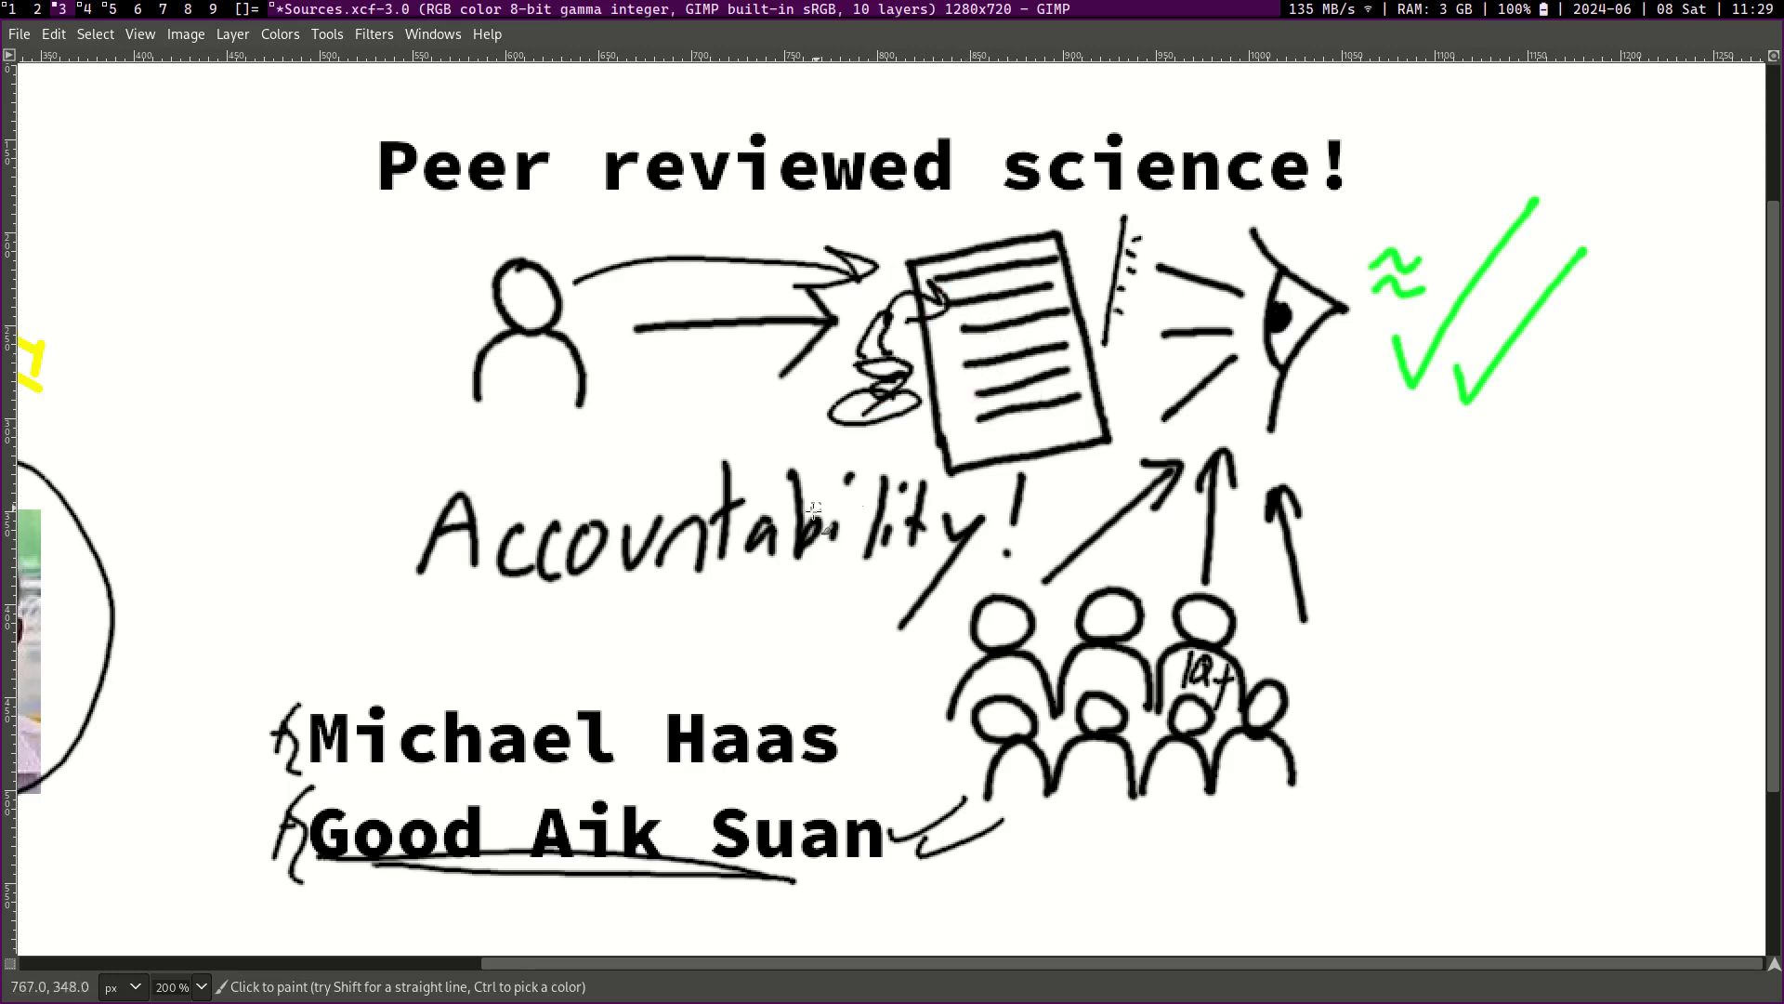
# Step: Circle the second author name's first word and handwrite the corrected name below, with its first word underlined and marked by an arrow
pyautogui.moveTo(997, 388); pyautogui.dragTo(1057, 262)
pyautogui.moveTo(640, 462); pyautogui.dragTo(718, 312)
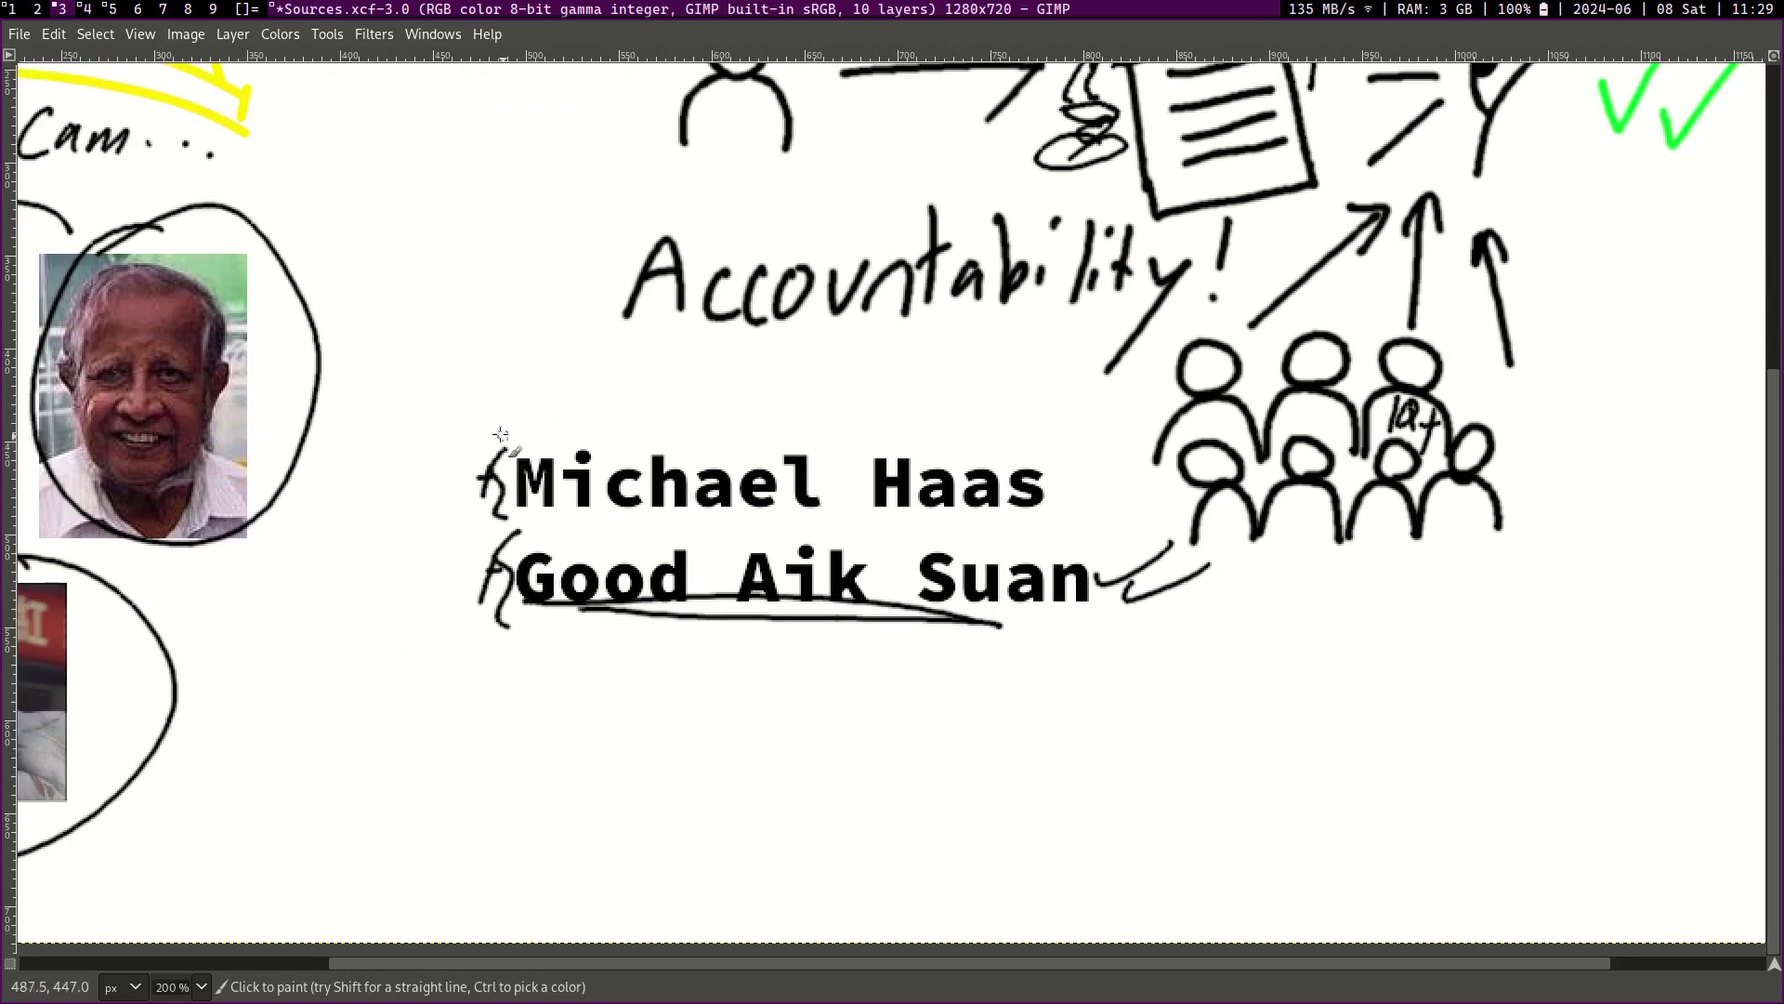
pyautogui.moveTo(480, 437); pyautogui.dragTo(457, 601)
pyautogui.click(395, 587)
pyautogui.moveTo(567, 530)
pyautogui.mouseDown()
pyautogui.moveTo(730, 584)
pyautogui.moveTo(477, 587)
pyautogui.mouseUp()
pyautogui.moveTo(743, 617); pyautogui.dragTo(777, 560)
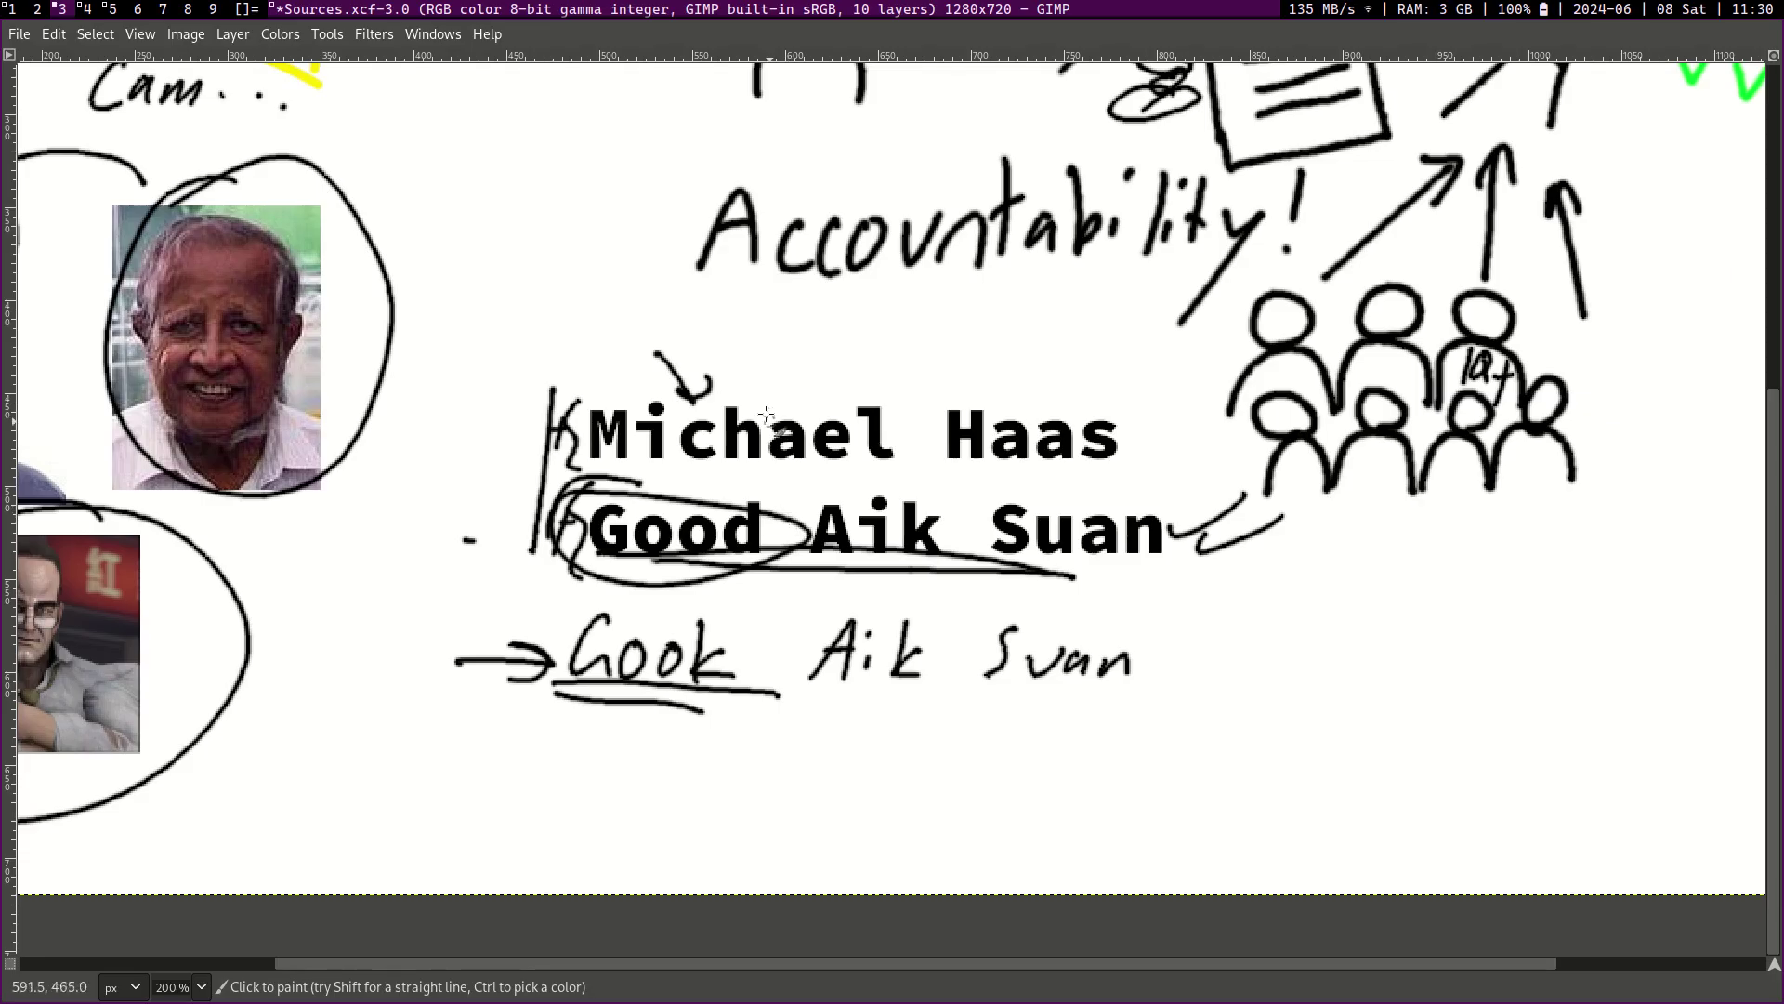
# Step: Handwrite "Point*" in the blank area between the crown and the peer review diagram
pyautogui.moveTo(780, 391); pyautogui.dragTo(850, 418)
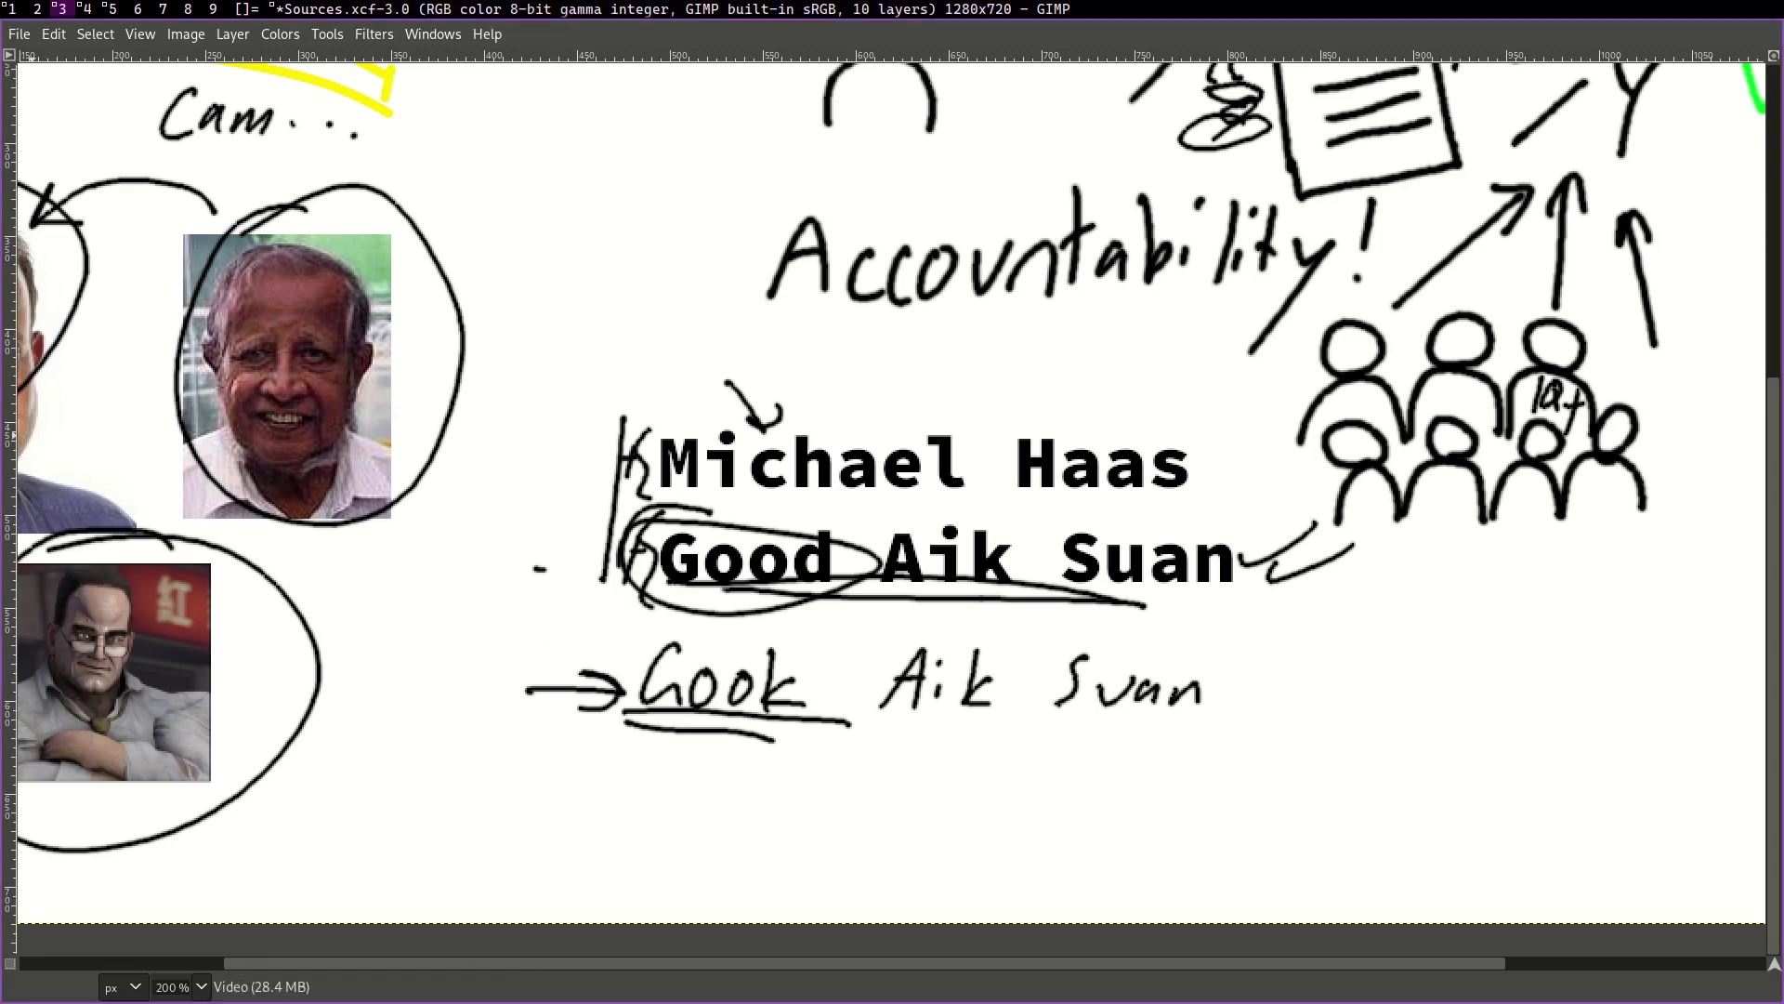
pyautogui.moveTo(540, 446)
pyautogui.mouseDown()
pyautogui.moveTo(599, 429)
pyautogui.moveTo(1172, 459)
pyautogui.mouseUp()
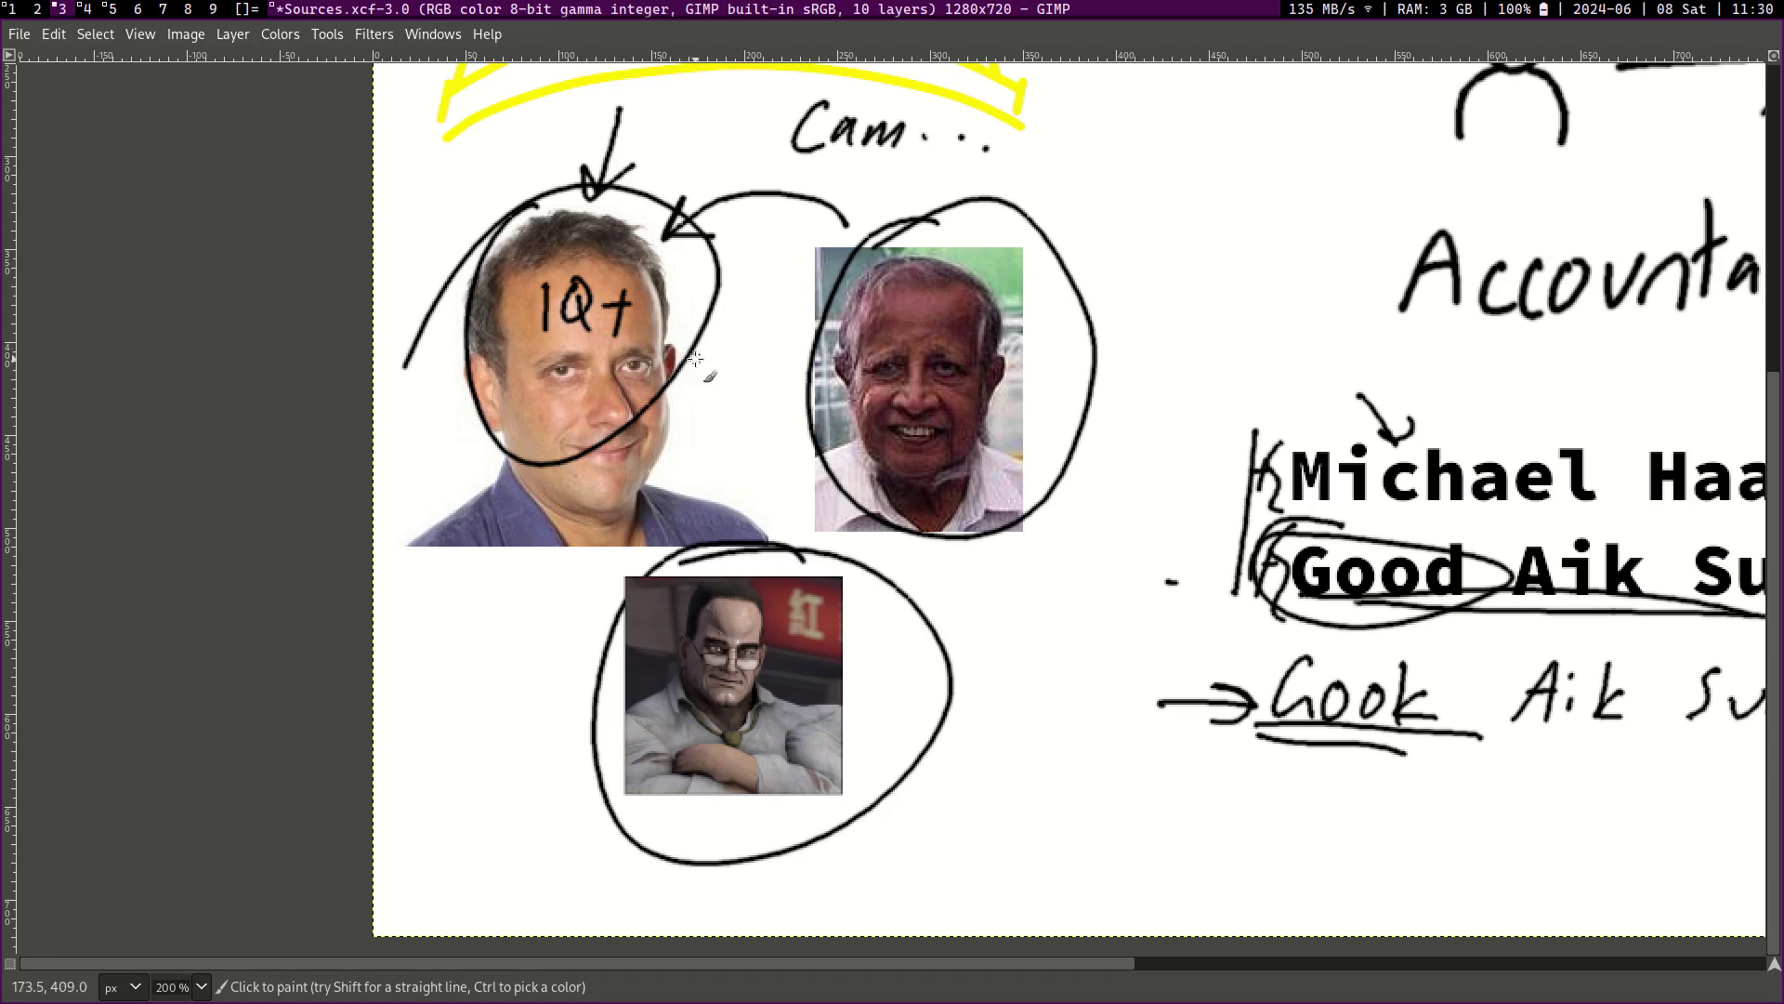
pyautogui.scroll(3, 637, 410)
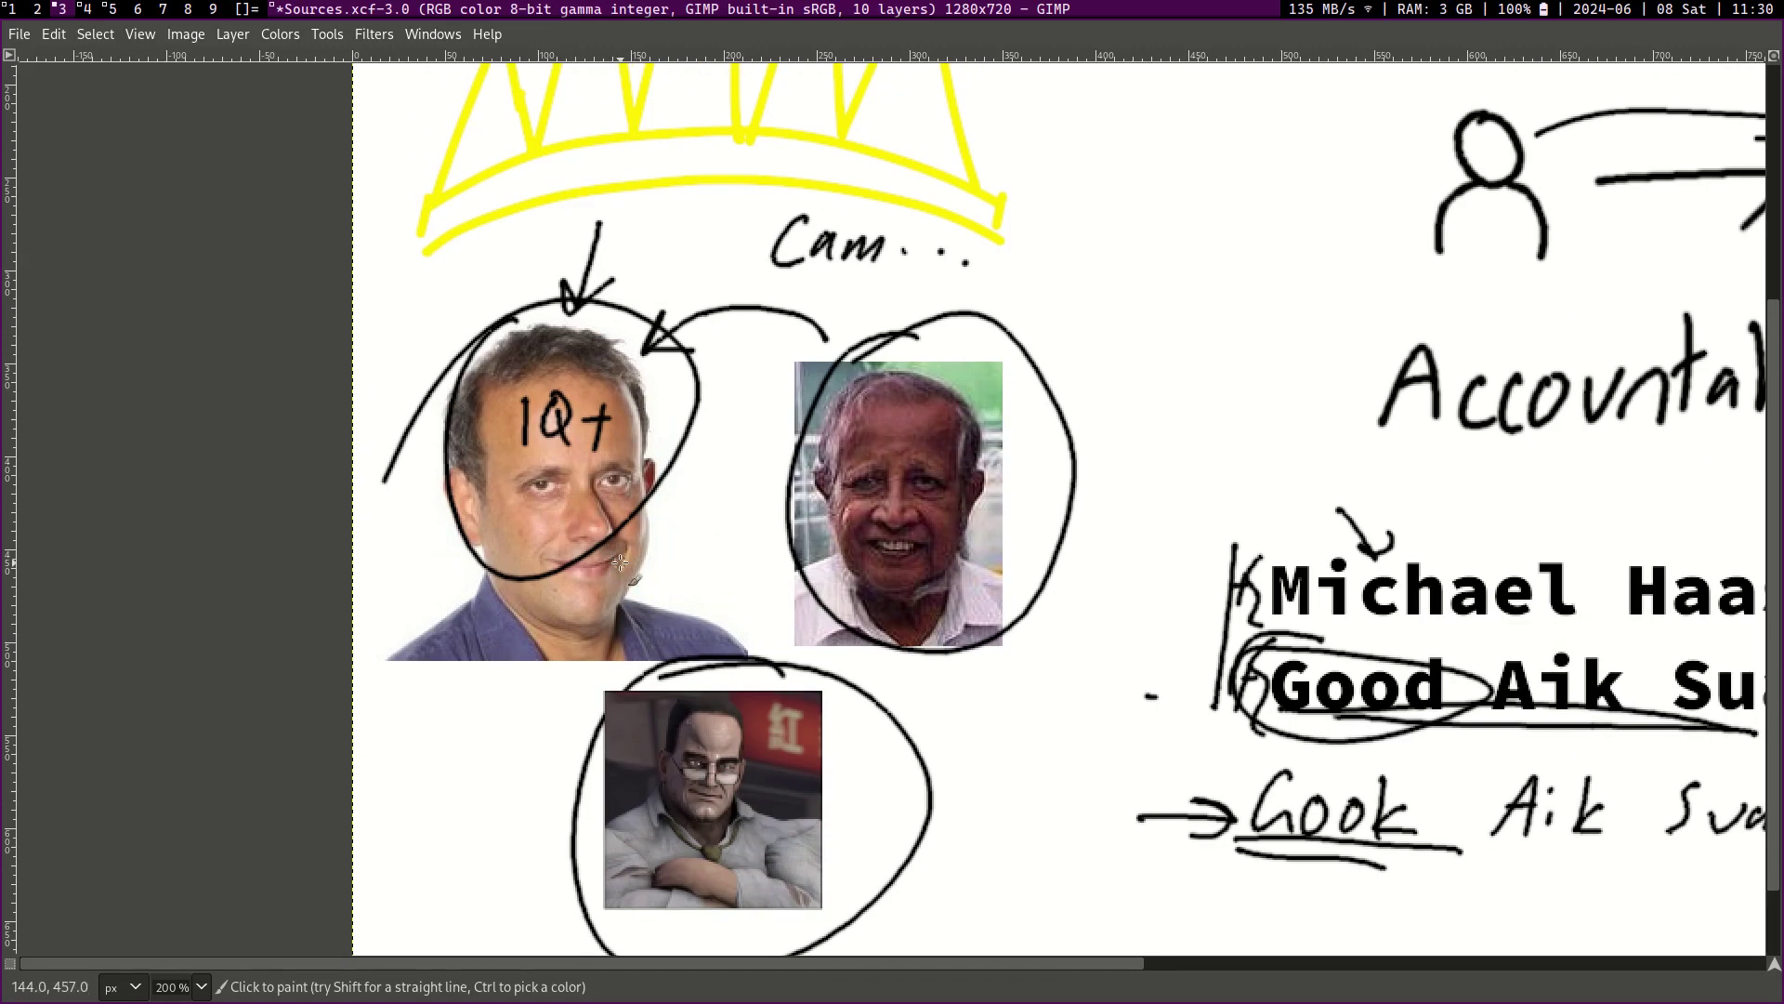
pyautogui.moveTo(777, 444)
pyautogui.mouseDown()
pyautogui.moveTo(617, 482)
pyautogui.moveTo(561, 530)
pyautogui.mouseUp()
pyautogui.moveTo(867, 152); pyautogui.dragTo(867, 196)
pyautogui.moveTo(866, 154); pyautogui.dragTo(872, 173)
pyautogui.moveTo(898, 166); pyautogui.dragTo(903, 185)
pyautogui.moveTo(916, 172); pyautogui.dragTo(915, 191)
pyautogui.click(924, 147)
pyautogui.moveTo(932, 167)
pyautogui.mouseDown()
pyautogui.moveTo(949, 190)
pyautogui.moveTo(1021, 169)
pyautogui.mouseUp()
pyautogui.moveTo(1001, 154); pyautogui.dragTo(989, 182)
pyautogui.moveTo(988, 158)
pyautogui.mouseDown()
pyautogui.moveTo(1014, 186)
pyautogui.moveTo(948, 195)
pyautogui.mouseUp()
pyautogui.moveTo(934, 171); pyautogui.dragTo(974, 163)
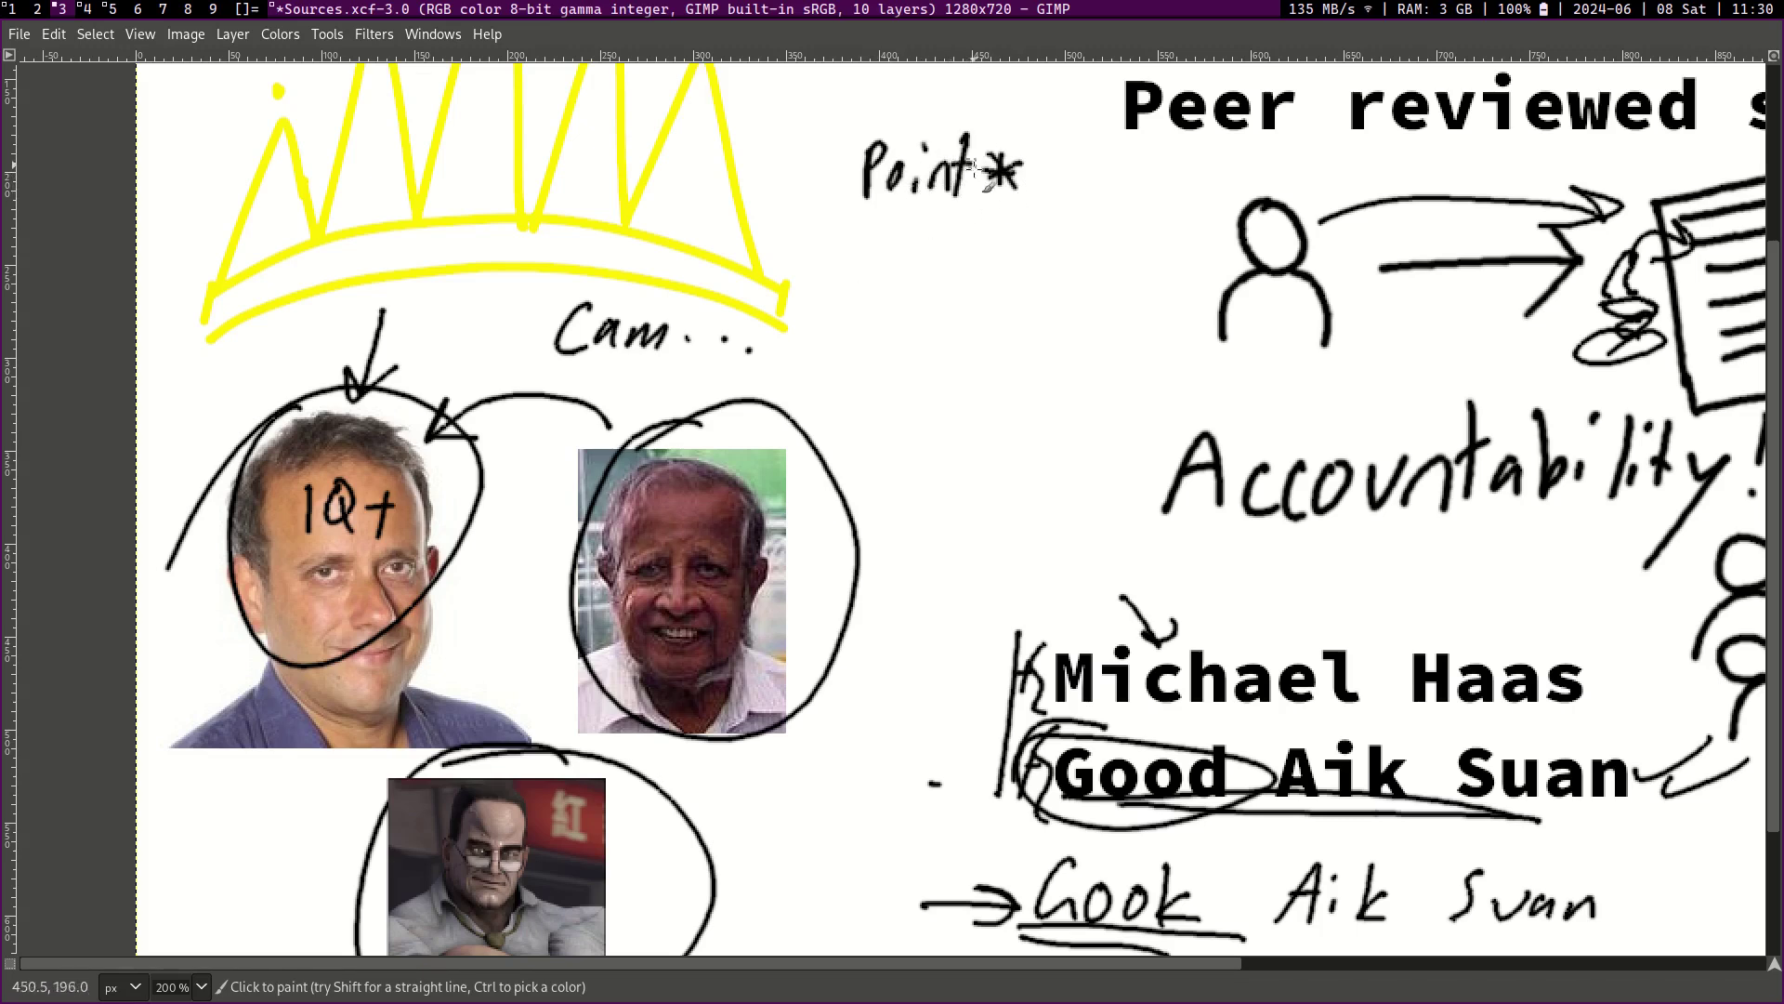
# Step: Write "statistics" below "Point*" and draw an arrow from it up to "Point*"
pyautogui.moveTo(873, 290)
pyautogui.mouseDown()
pyautogui.moveTo(923, 221)
pyautogui.moveTo(945, 240)
pyautogui.mouseUp()
pyautogui.moveTo(857, 308)
pyautogui.mouseDown()
pyautogui.moveTo(835, 342)
pyautogui.moveTo(876, 345)
pyautogui.mouseUp()
pyautogui.moveTo(862, 317); pyautogui.dragTo(897, 316)
pyautogui.moveTo(890, 321); pyautogui.dragTo(939, 345)
pyautogui.moveTo(929, 321)
pyautogui.mouseDown()
pyautogui.moveTo(959, 316)
pyautogui.moveTo(967, 348)
pyautogui.moveTo(1017, 344)
pyautogui.mouseUp()
pyautogui.moveTo(1041, 321); pyautogui.dragTo(1042, 342)
# Step: Write "SOURCES" below "statistics" and draw a long arrow to it from the picture of the man with glasses
pyautogui.moveTo(881, 364)
pyautogui.mouseDown()
pyautogui.moveTo(888, 398)
pyautogui.moveTo(850, 429)
pyautogui.mouseUp()
pyautogui.moveTo(920, 372)
pyautogui.mouseDown()
pyautogui.moveTo(897, 409)
pyautogui.moveTo(939, 367)
pyautogui.mouseUp()
pyautogui.moveTo(932, 365)
pyautogui.mouseDown()
pyautogui.moveTo(974, 372)
pyautogui.moveTo(971, 409)
pyautogui.mouseUp()
pyautogui.moveTo(976, 381); pyautogui.dragTo(1054, 394)
pyautogui.moveTo(1036, 376); pyautogui.dragTo(1054, 372)
pyautogui.moveTo(1038, 358)
pyautogui.mouseDown()
pyautogui.moveTo(1064, 350)
pyautogui.moveTo(1057, 390)
pyautogui.mouseUp()
pyautogui.moveTo(1003, 531)
pyautogui.mouseDown()
pyautogui.moveTo(1067, 375)
pyautogui.moveTo(1056, 339)
pyautogui.mouseUp()
pyautogui.moveTo(683, 657)
pyautogui.mouseDown()
pyautogui.moveTo(1009, 318)
pyautogui.moveTo(1031, 221)
pyautogui.moveTo(1041, 275)
pyautogui.mouseUp()
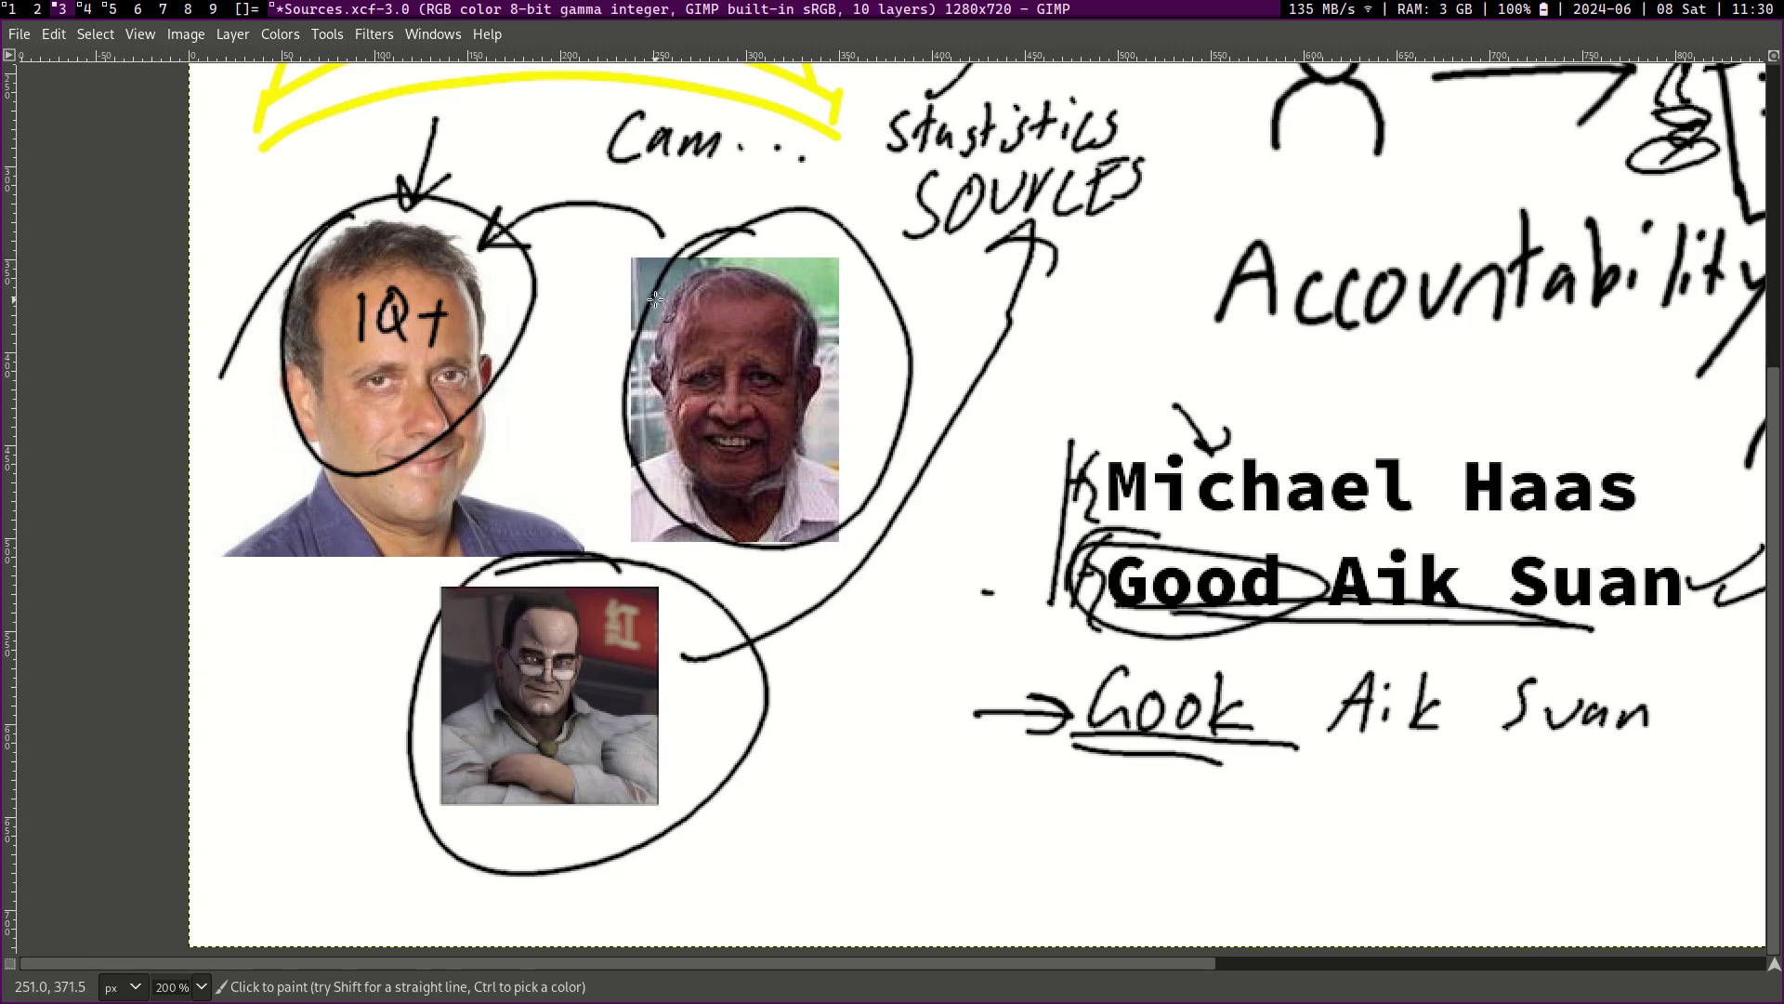
# Step: Draw large overlapping loops around the portraits and strike diagonal strokes across them
pyautogui.moveTo(725, 235)
pyautogui.mouseDown()
pyautogui.moveTo(634, 225)
pyautogui.moveTo(758, 232)
pyautogui.moveTo(687, 213)
pyautogui.mouseUp()
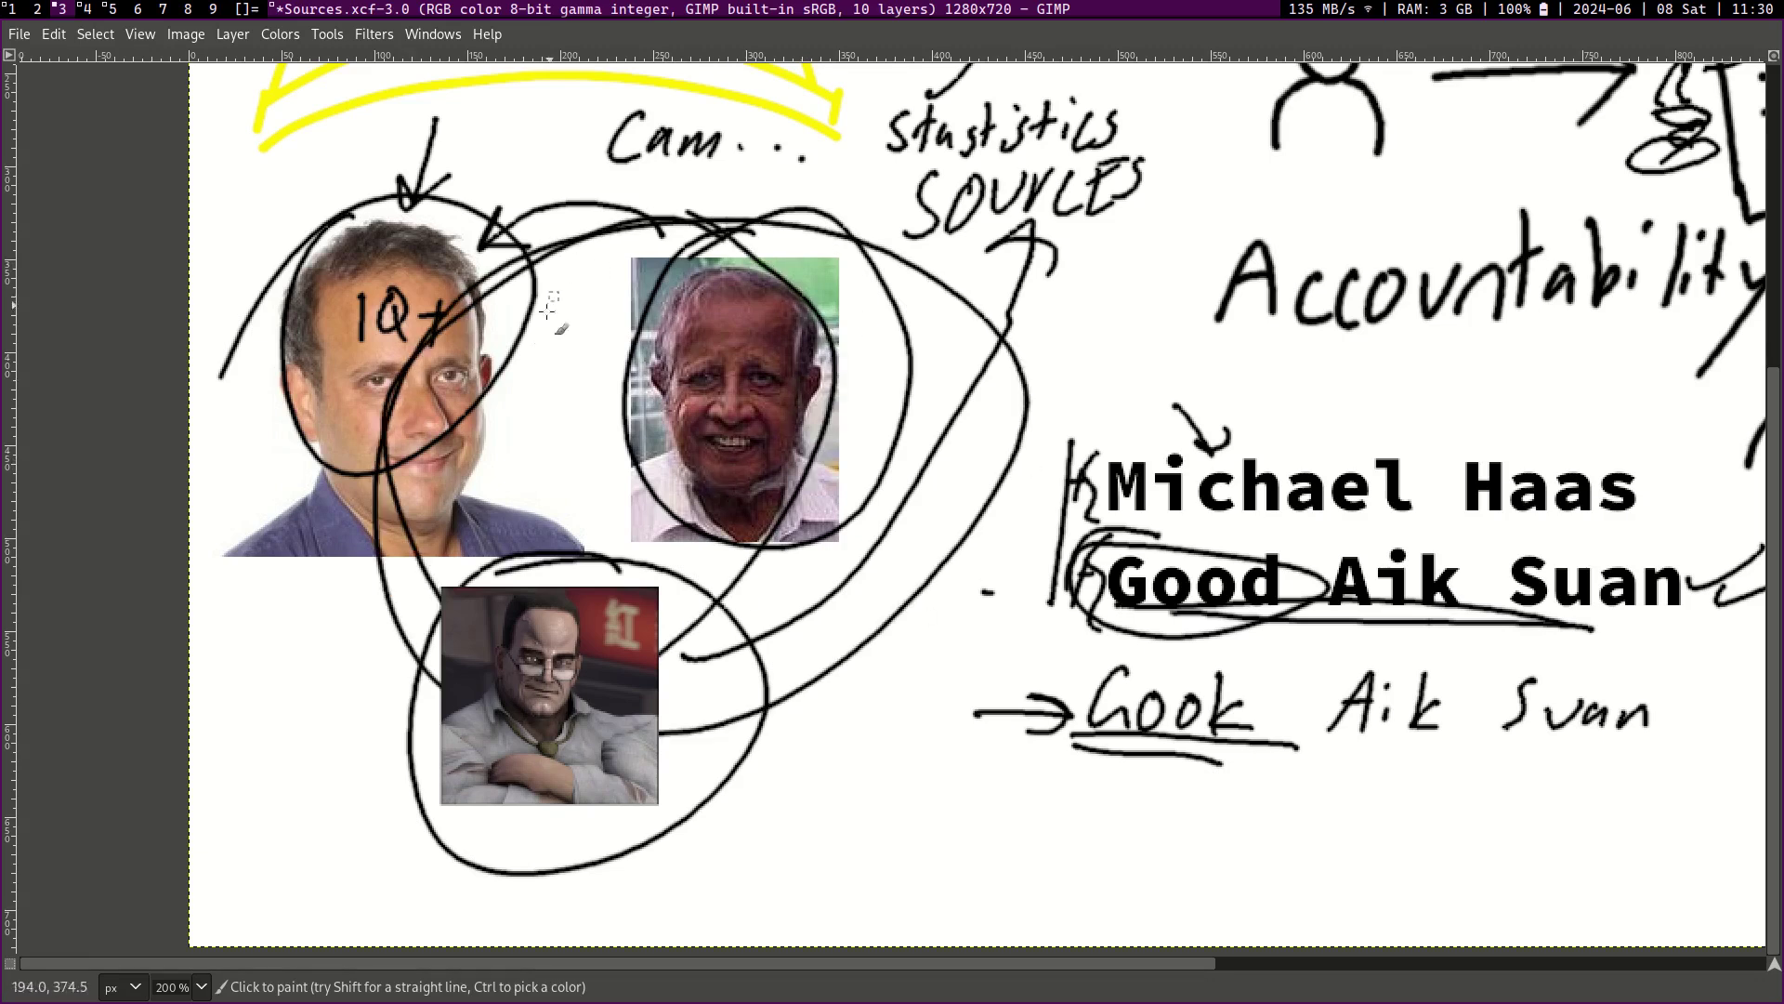
pyautogui.moveTo(396, 274); pyautogui.dragTo(759, 600)
# Step: Cross out the peer review diagram and "Accountability!" with two long diagonal lines
pyautogui.hscroll(10, 749, 605)
pyautogui.scroll(3, 749, 605)
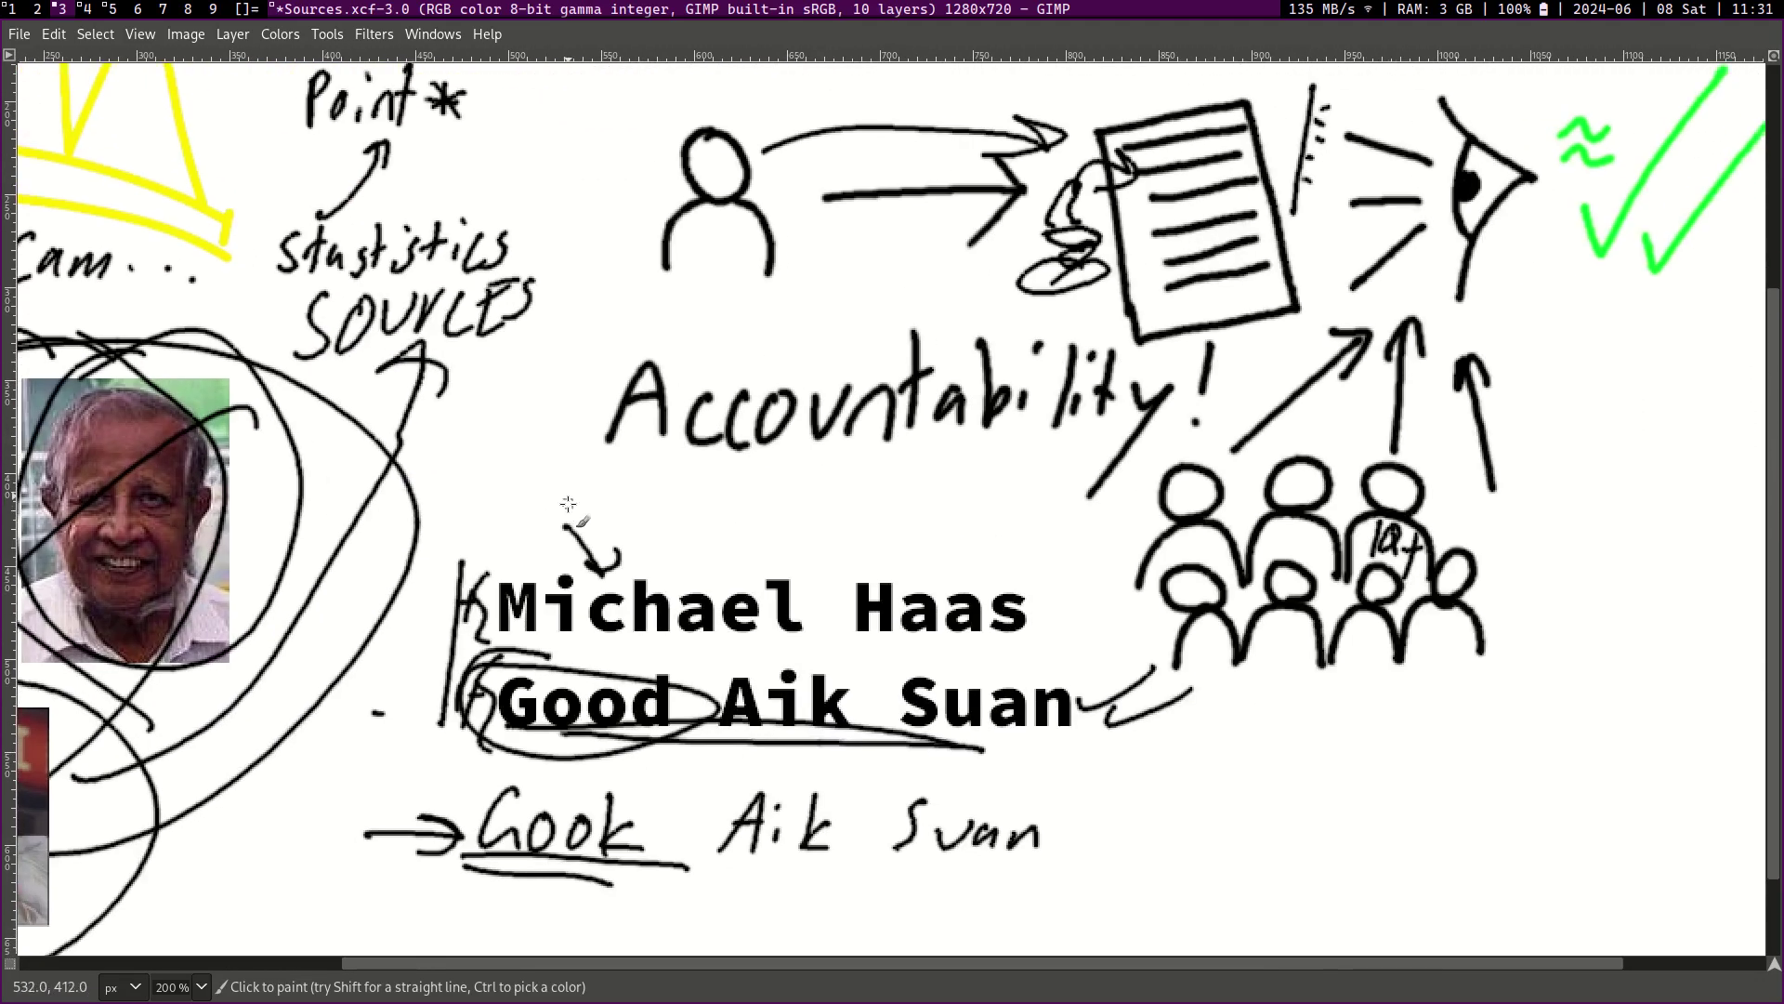
pyautogui.moveTo(635, 245); pyautogui.dragTo(1271, 588)
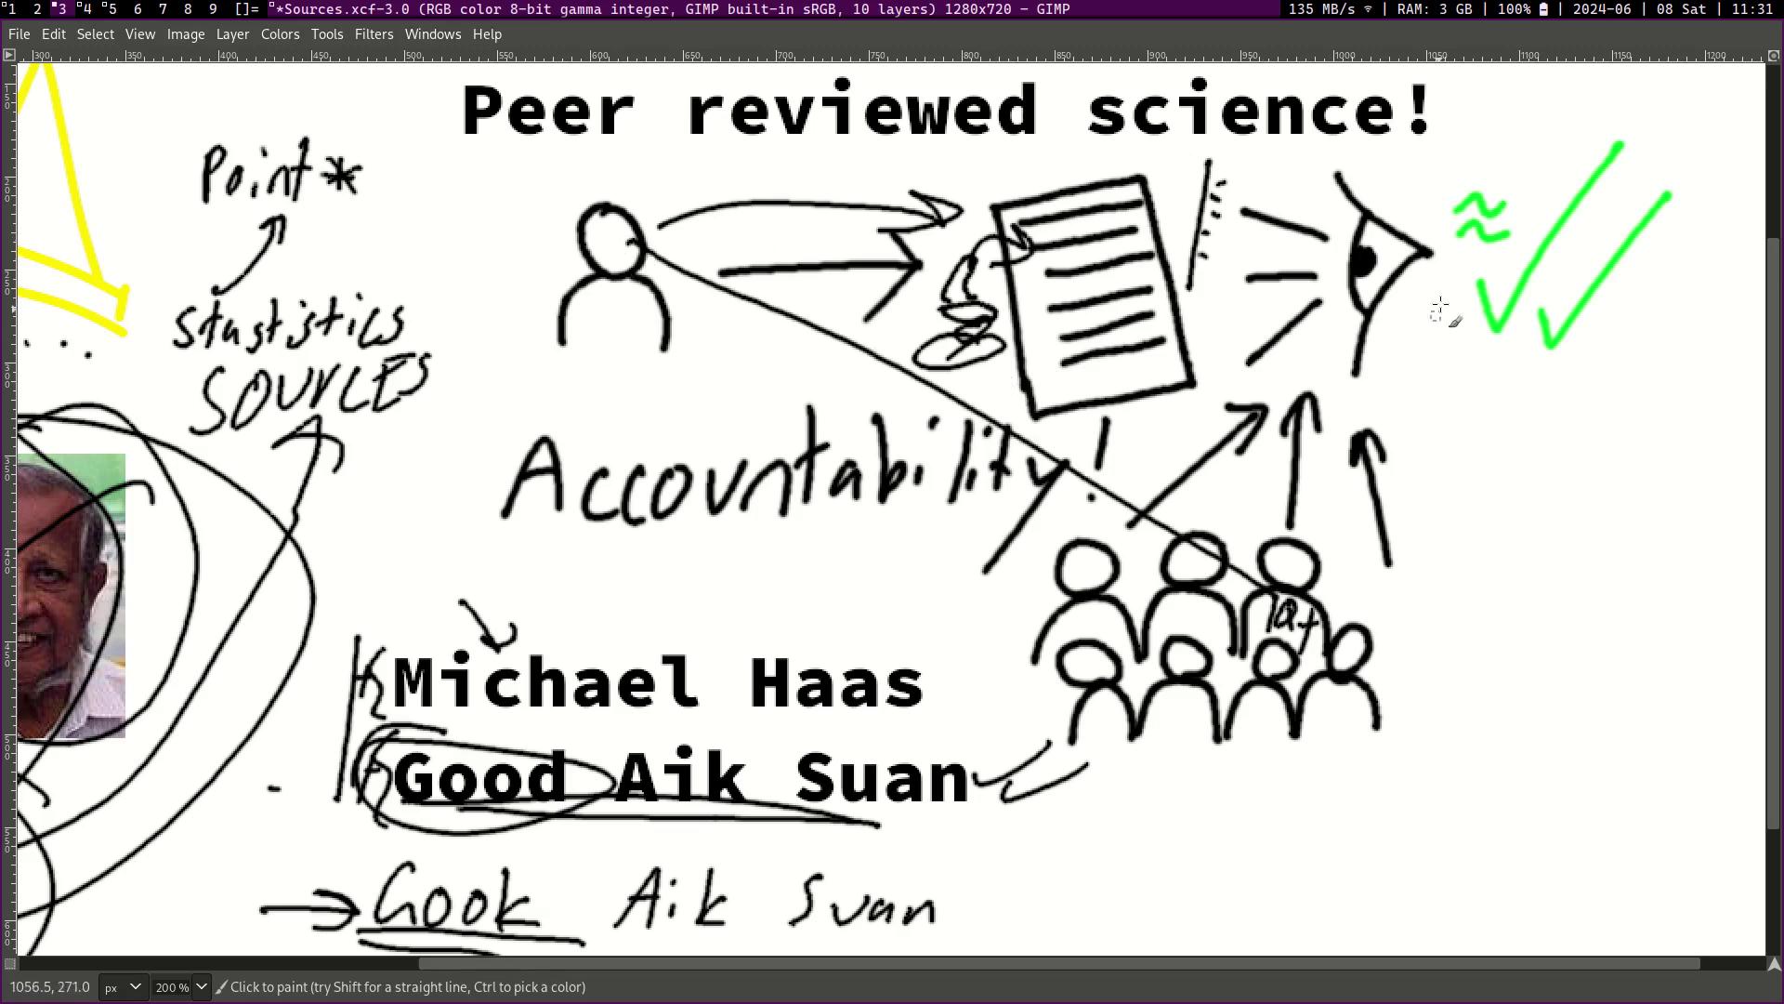
pyautogui.moveTo(1463, 263); pyautogui.dragTo(797, 519)
# Step: Cross out the two author names and the handwritten correction with two diagonal lines
pyautogui.hscroll(5, 772, 533)
pyautogui.scroll(-2, 772, 534)
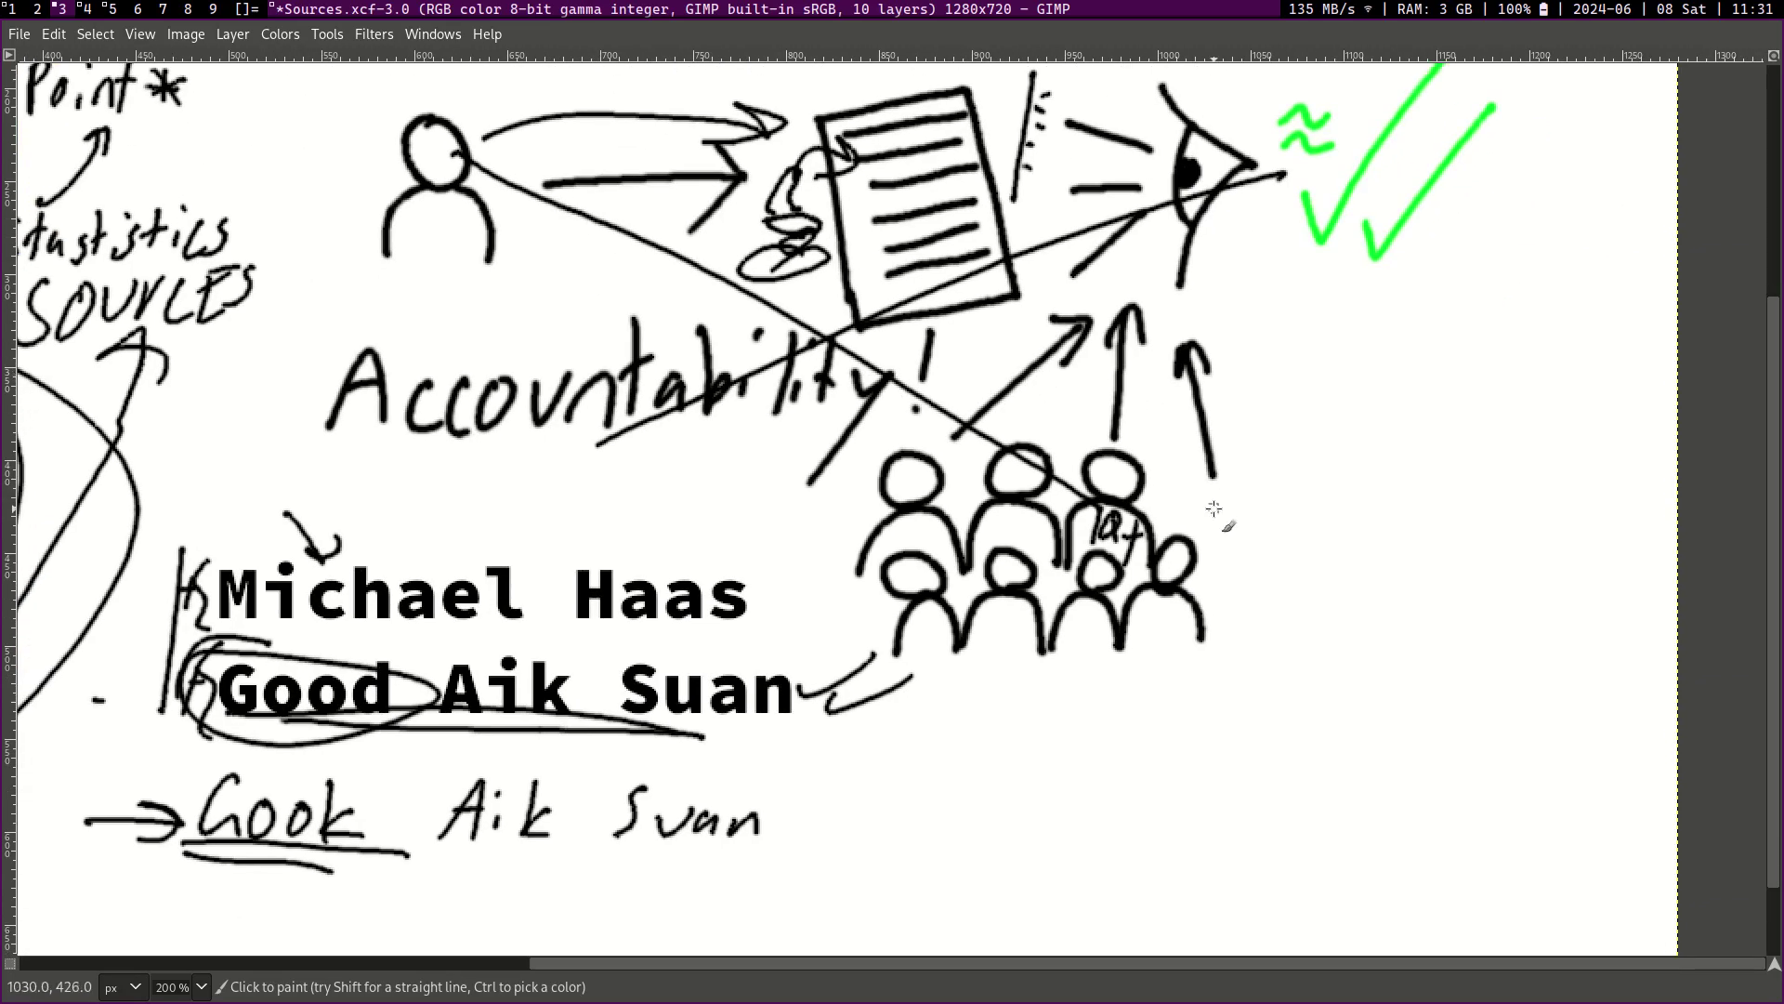
pyautogui.scroll(-2, 920, 502)
pyautogui.hscroll(-2, 920, 501)
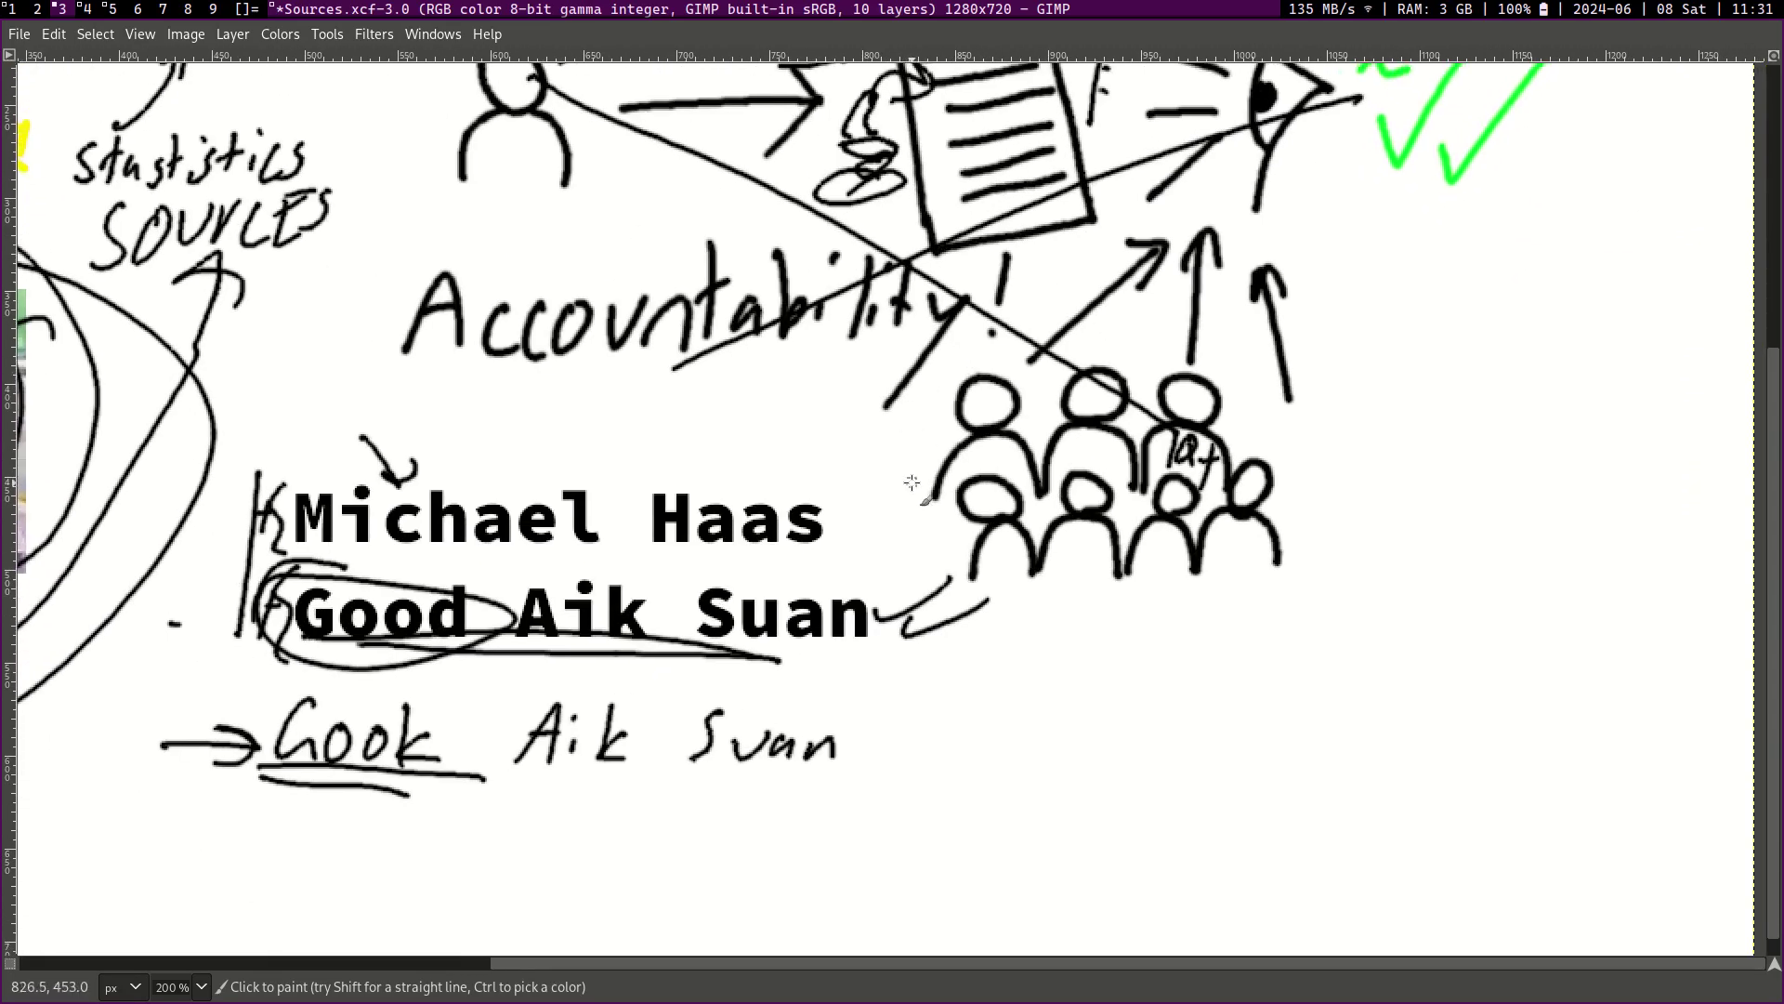
pyautogui.scroll(-3, 912, 481)
pyautogui.hscroll(-4, 912, 481)
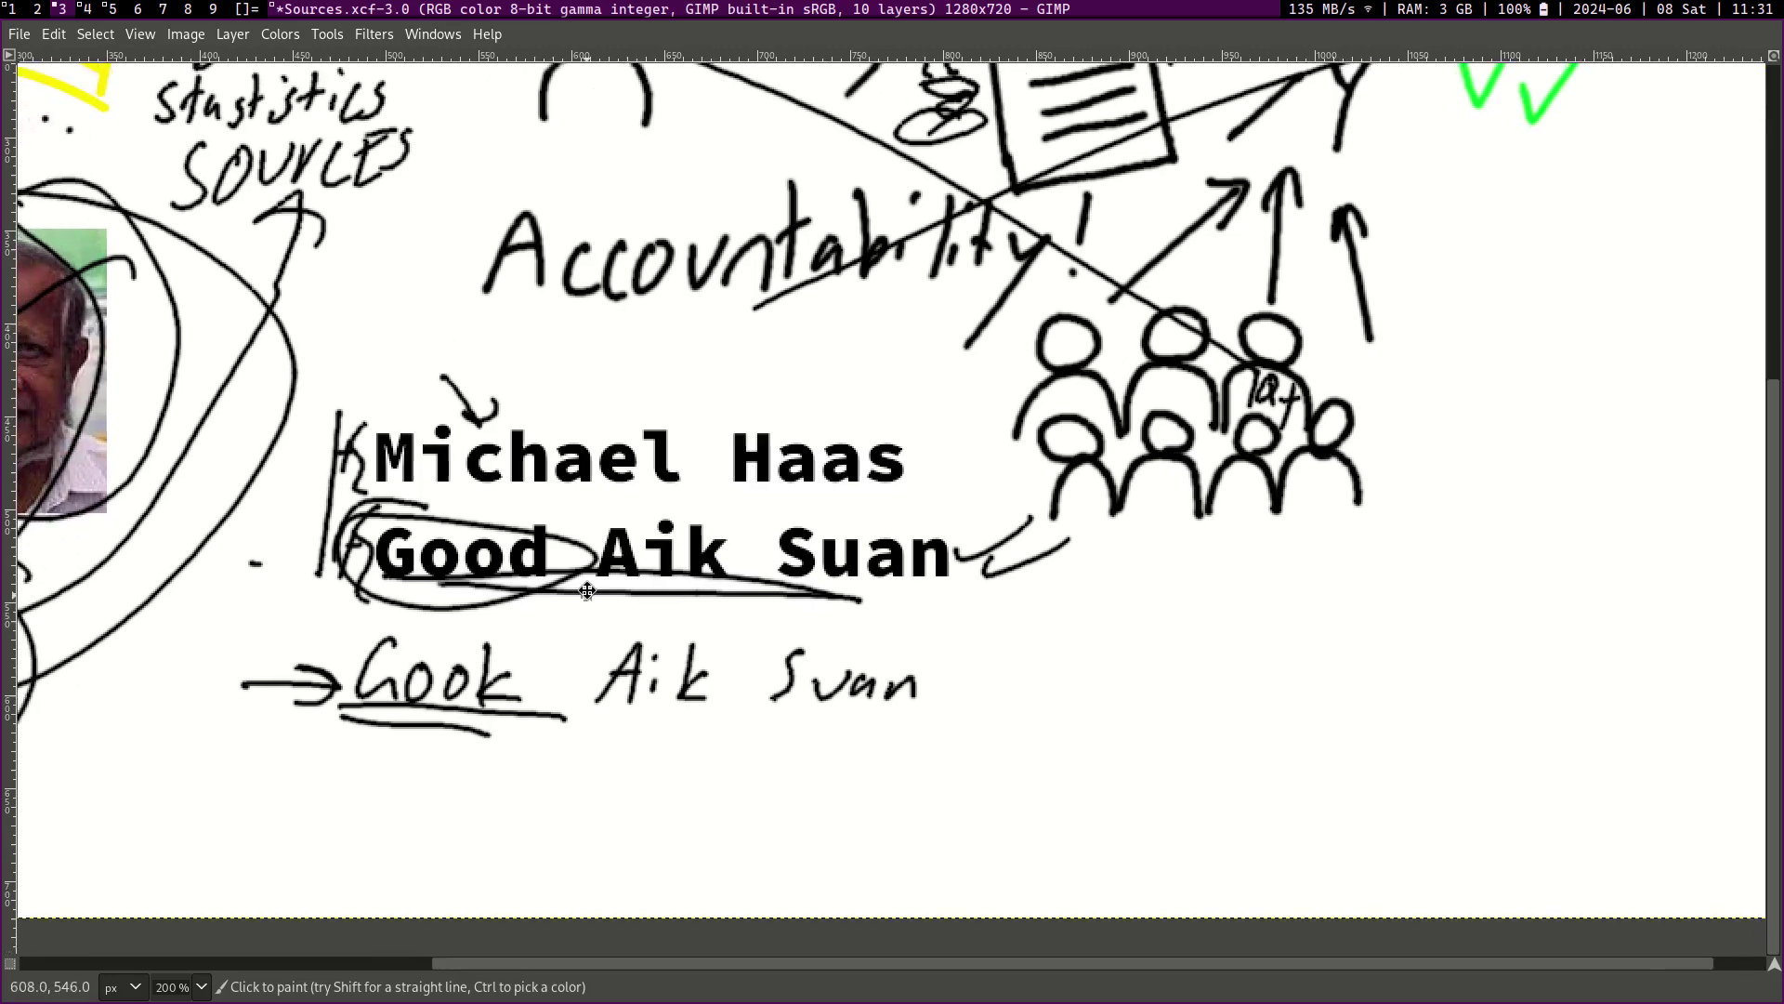
pyautogui.moveTo(446, 376); pyautogui.dragTo(938, 688)
pyautogui.moveTo(1063, 363); pyautogui.dragTo(567, 609)
# Step: Underline the "SOURCES!!" heading above the crown
pyautogui.scroll(3, 883, 469)
pyautogui.hscroll(-7, 883, 469)
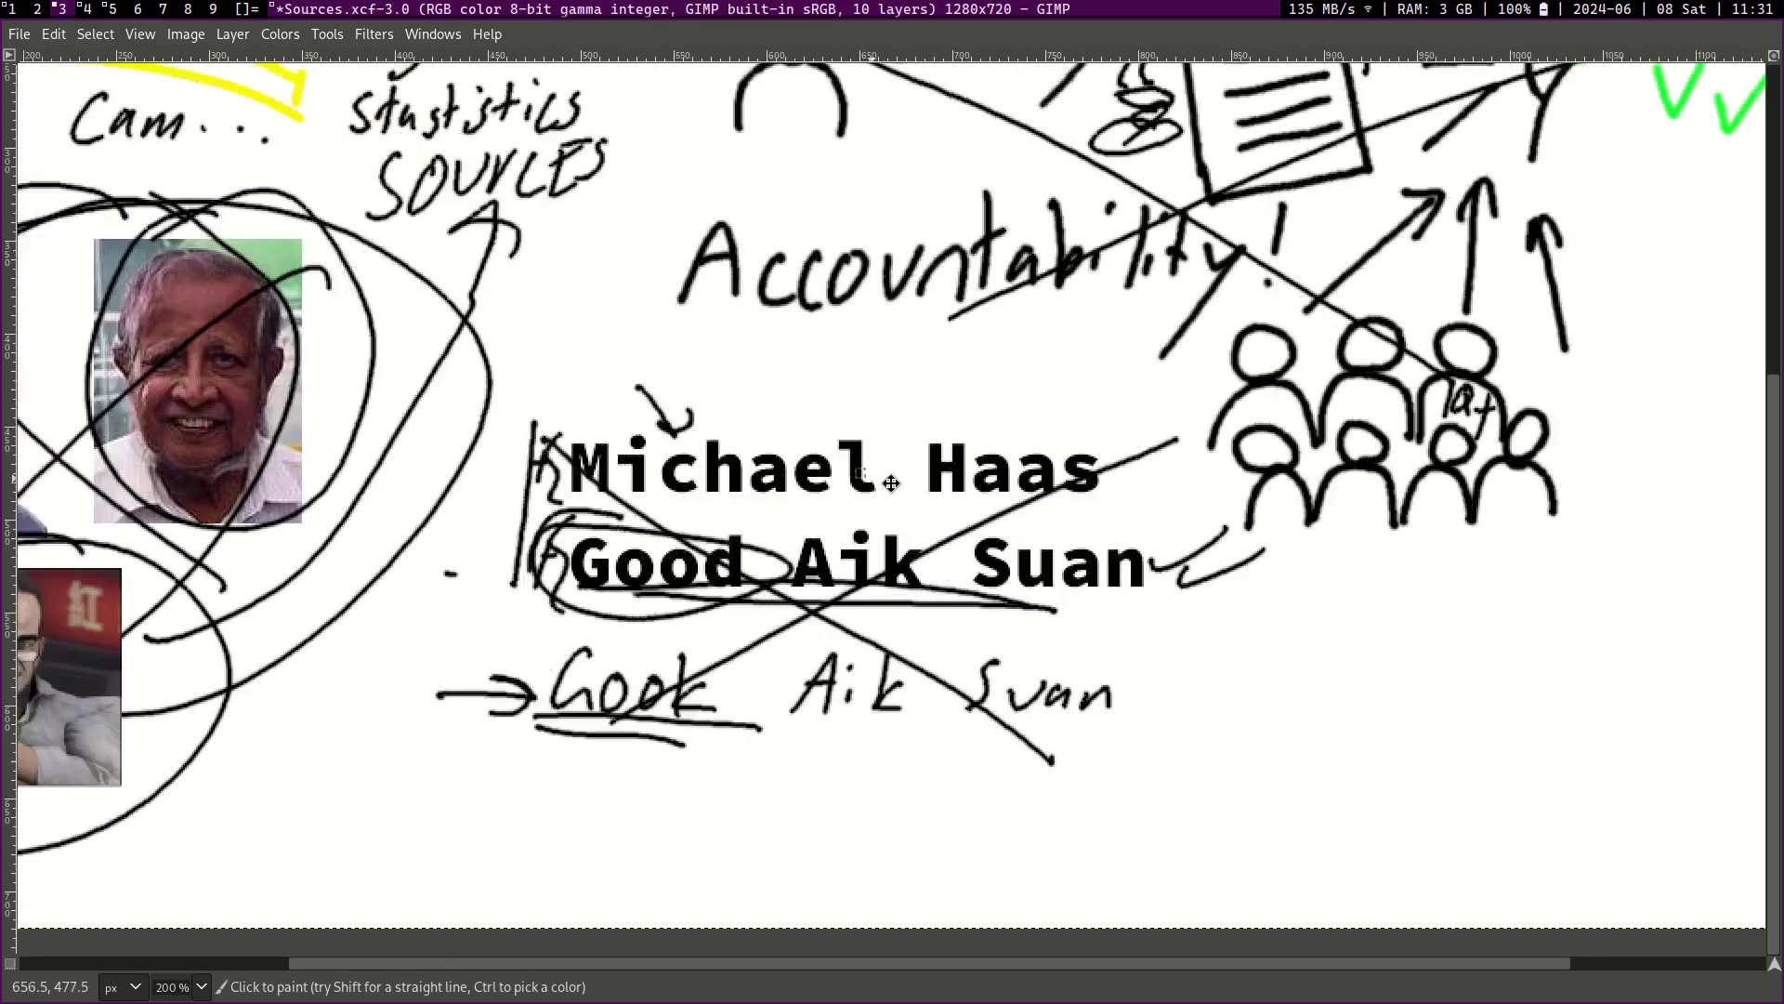
pyautogui.keyDown('ctrl'); pyautogui.scroll(-3, 1087, 427); pyautogui.keyUp('ctrl')
pyautogui.scroll(10, 861, 818)
pyautogui.hscroll(3, 861, 818)
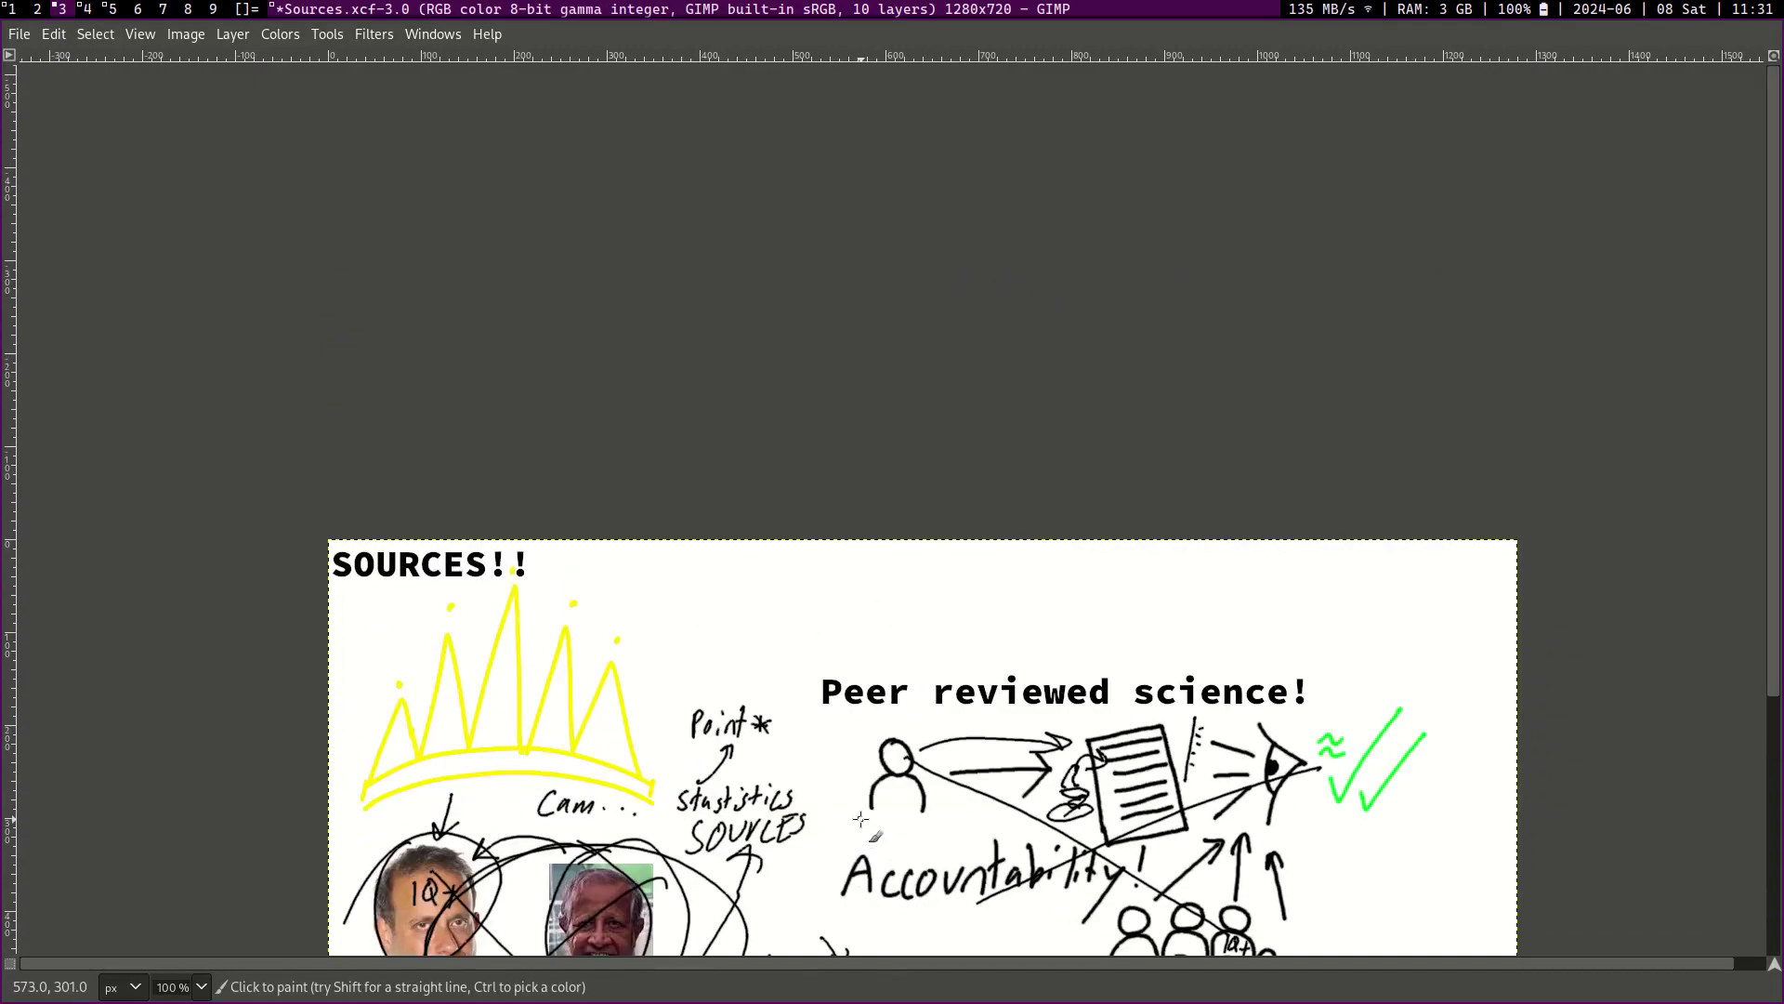
pyautogui.scroll(-5, 861, 818)
pyautogui.hscroll(-1, 861, 818)
pyautogui.moveTo(353, 317)
pyautogui.mouseDown()
pyautogui.moveTo(676, 315)
pyautogui.moveTo(628, 301)
pyautogui.mouseUp()
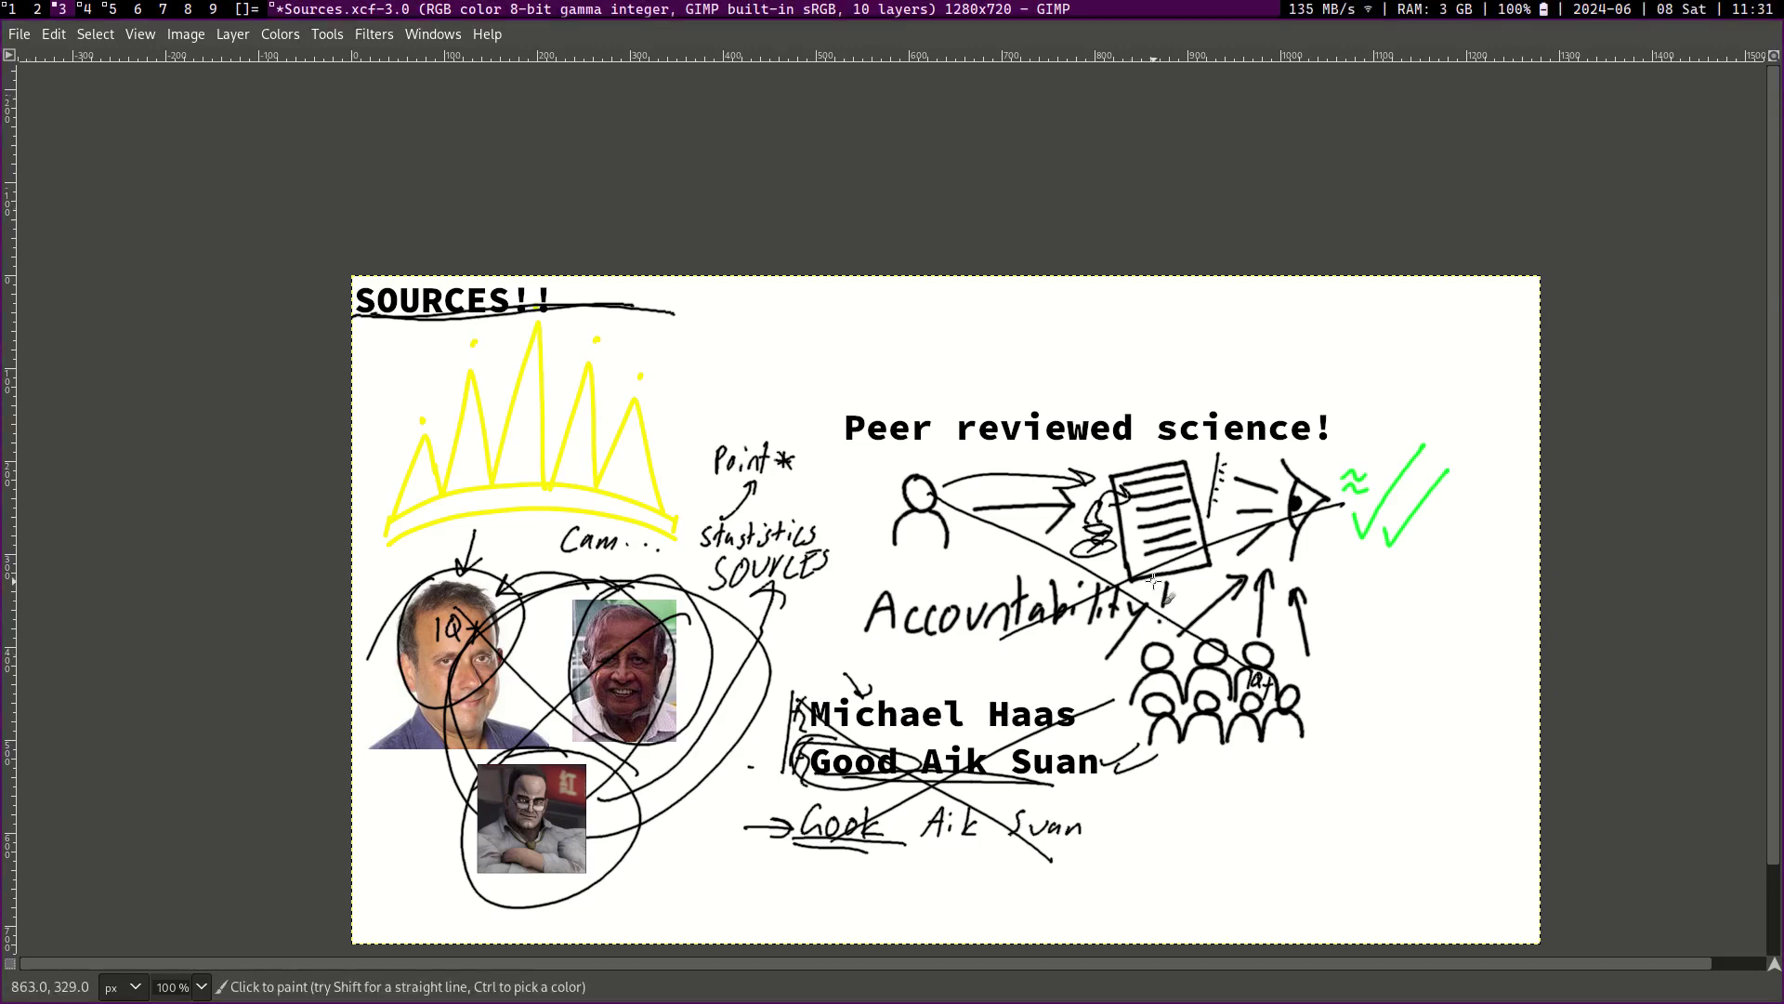
# Step: Switch to the Table.xcf image and draw a smiley face after the stick figure on the GDP per capita line
pyautogui.hotkey('ctrl', 'pagedown')
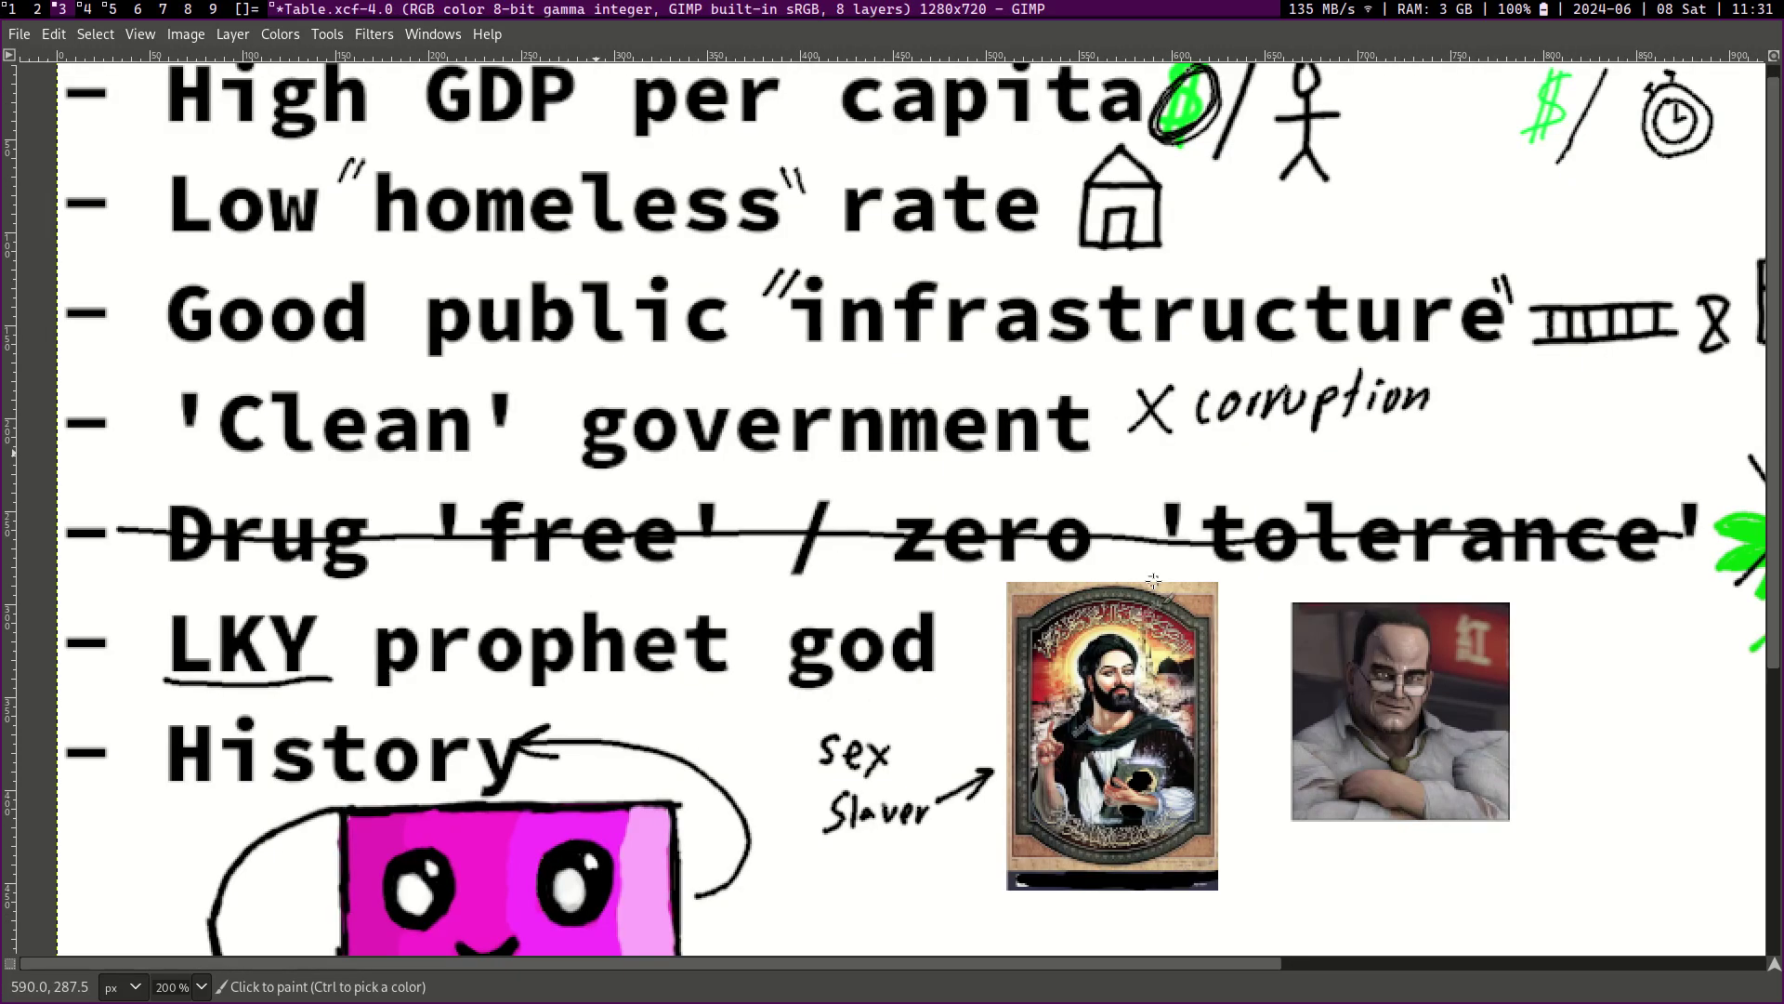
pyautogui.moveTo(959, 477); pyautogui.dragTo(942, 523)
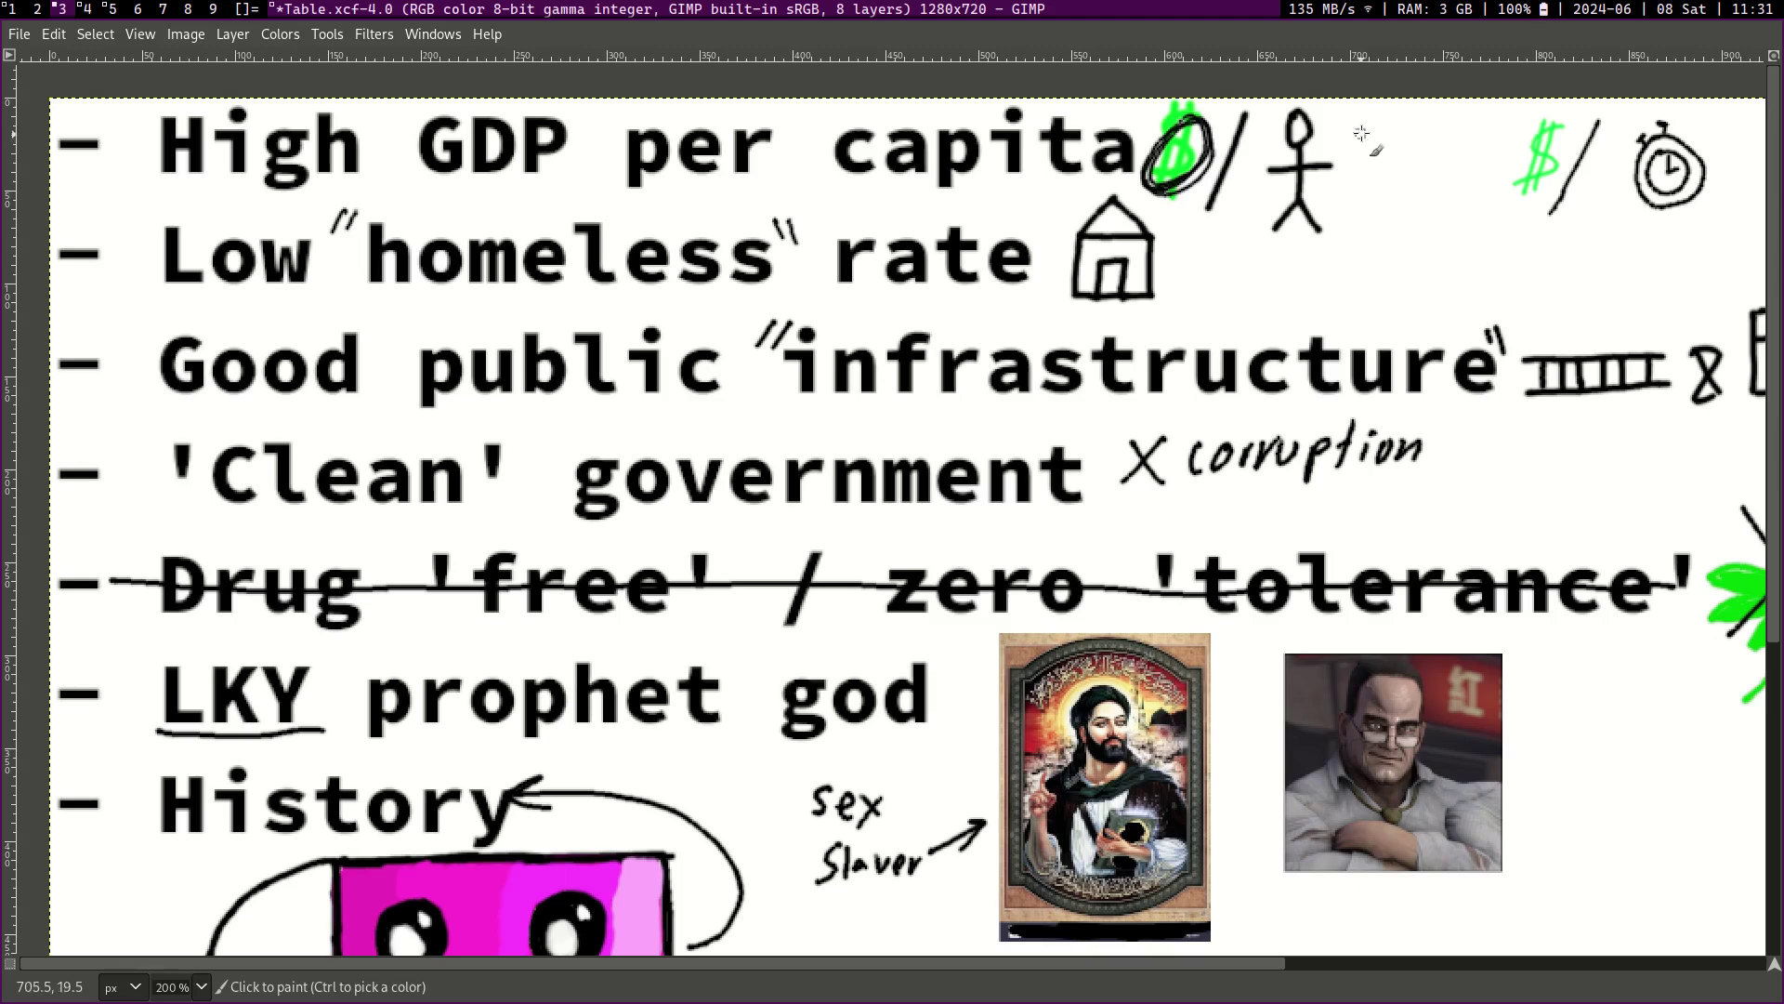
pyautogui.moveTo(1359, 131); pyautogui.dragTo(1432, 152)
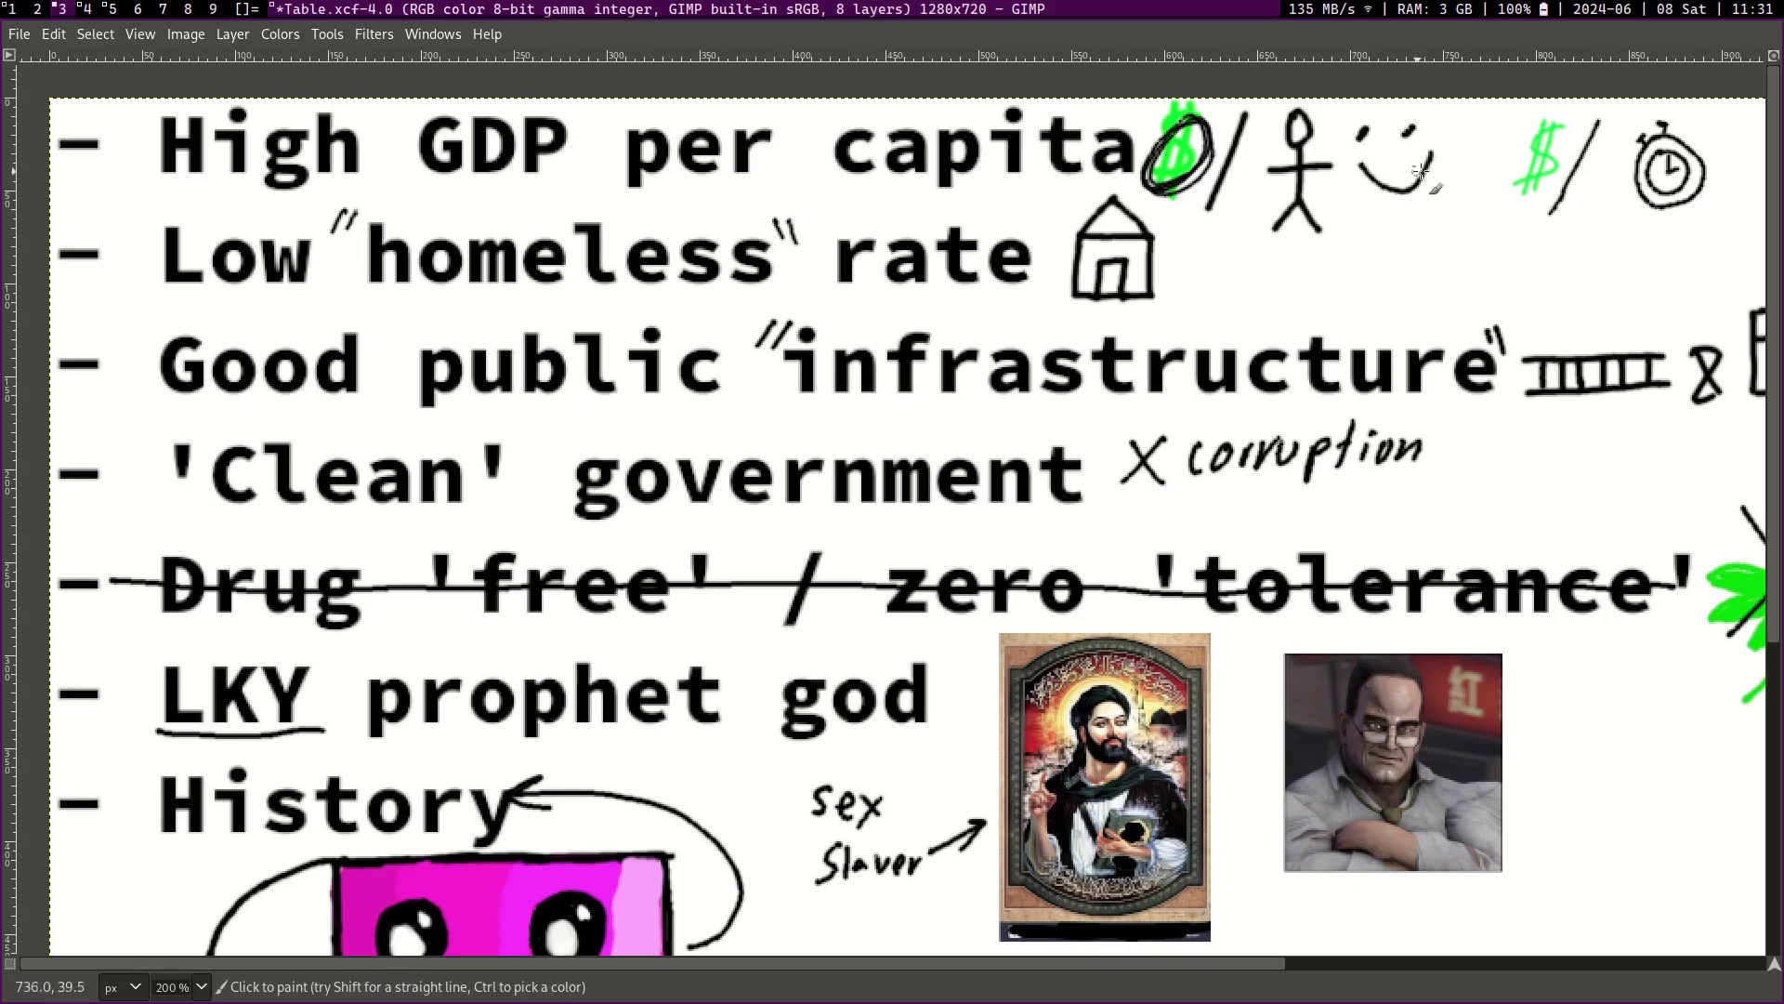
# Step: Write "6+ inch" to the right of the stopwatch and draw a sad face after it
pyautogui.moveTo(1319, 230)
pyautogui.mouseDown()
pyautogui.moveTo(1260, 241)
pyautogui.moveTo(1346, 218)
pyautogui.moveTo(897, 236)
pyautogui.mouseUp()
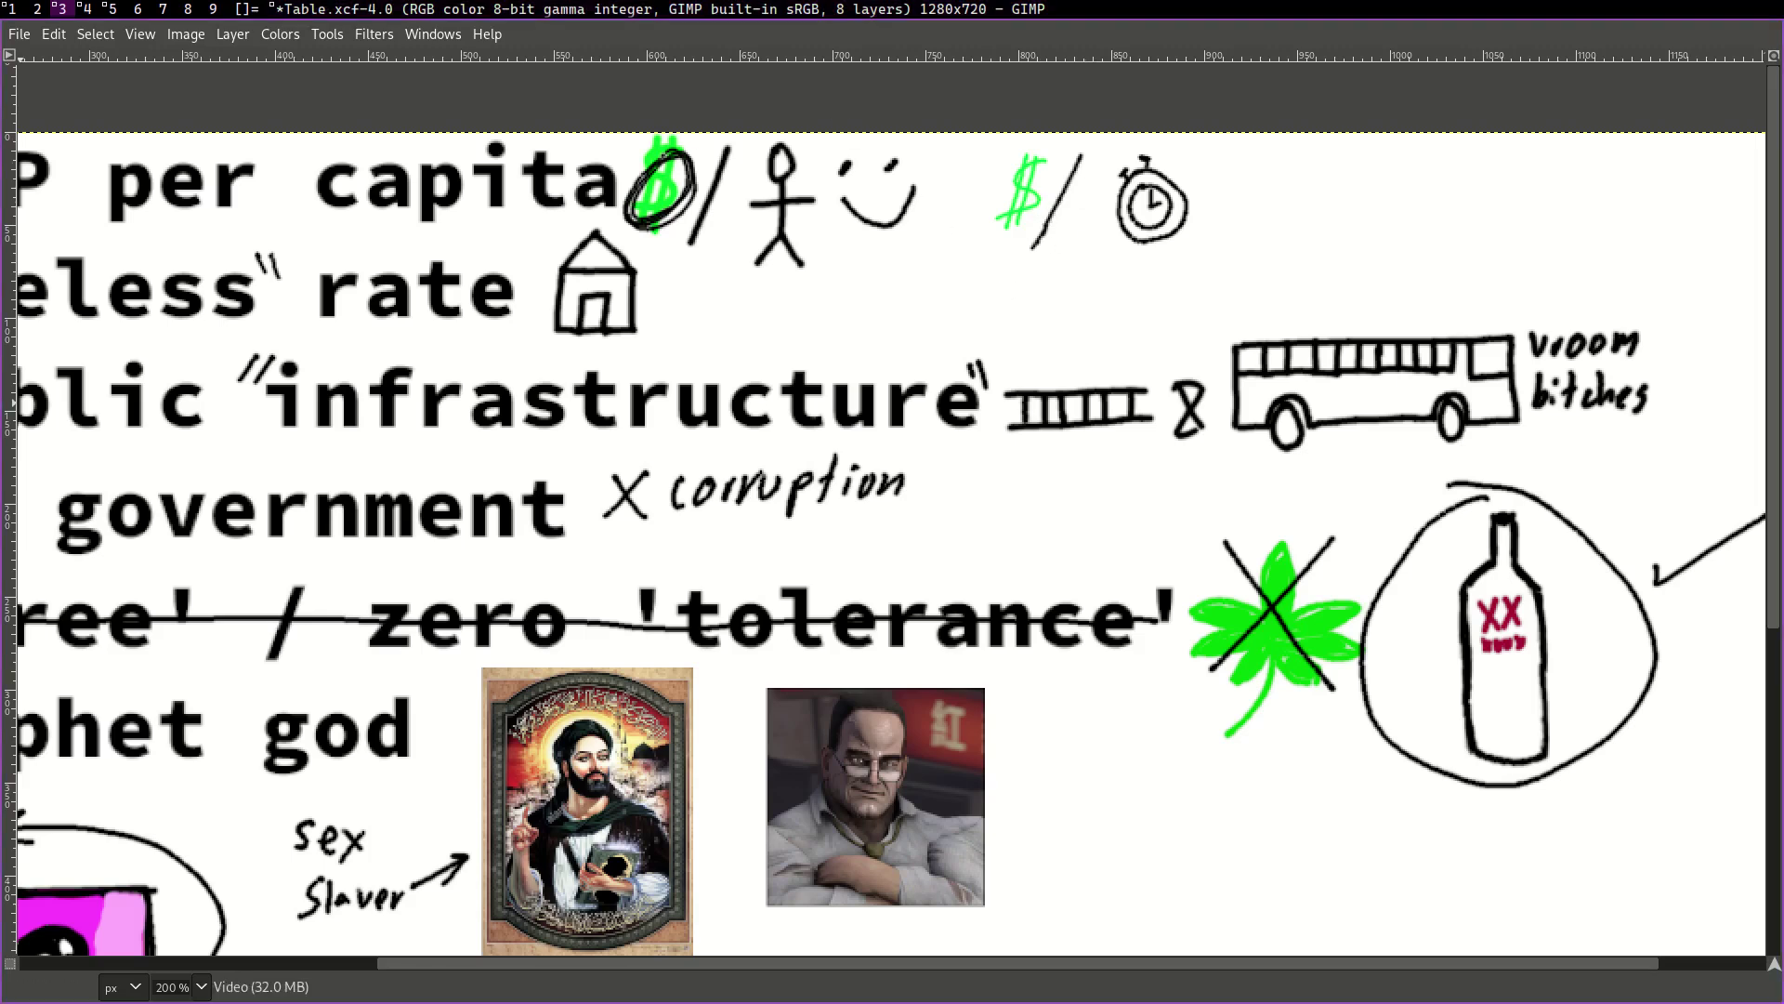
pyautogui.moveTo(924, 437)
pyautogui.mouseDown()
pyautogui.moveTo(1157, 389)
pyautogui.moveTo(494, 396)
pyautogui.mouseUp()
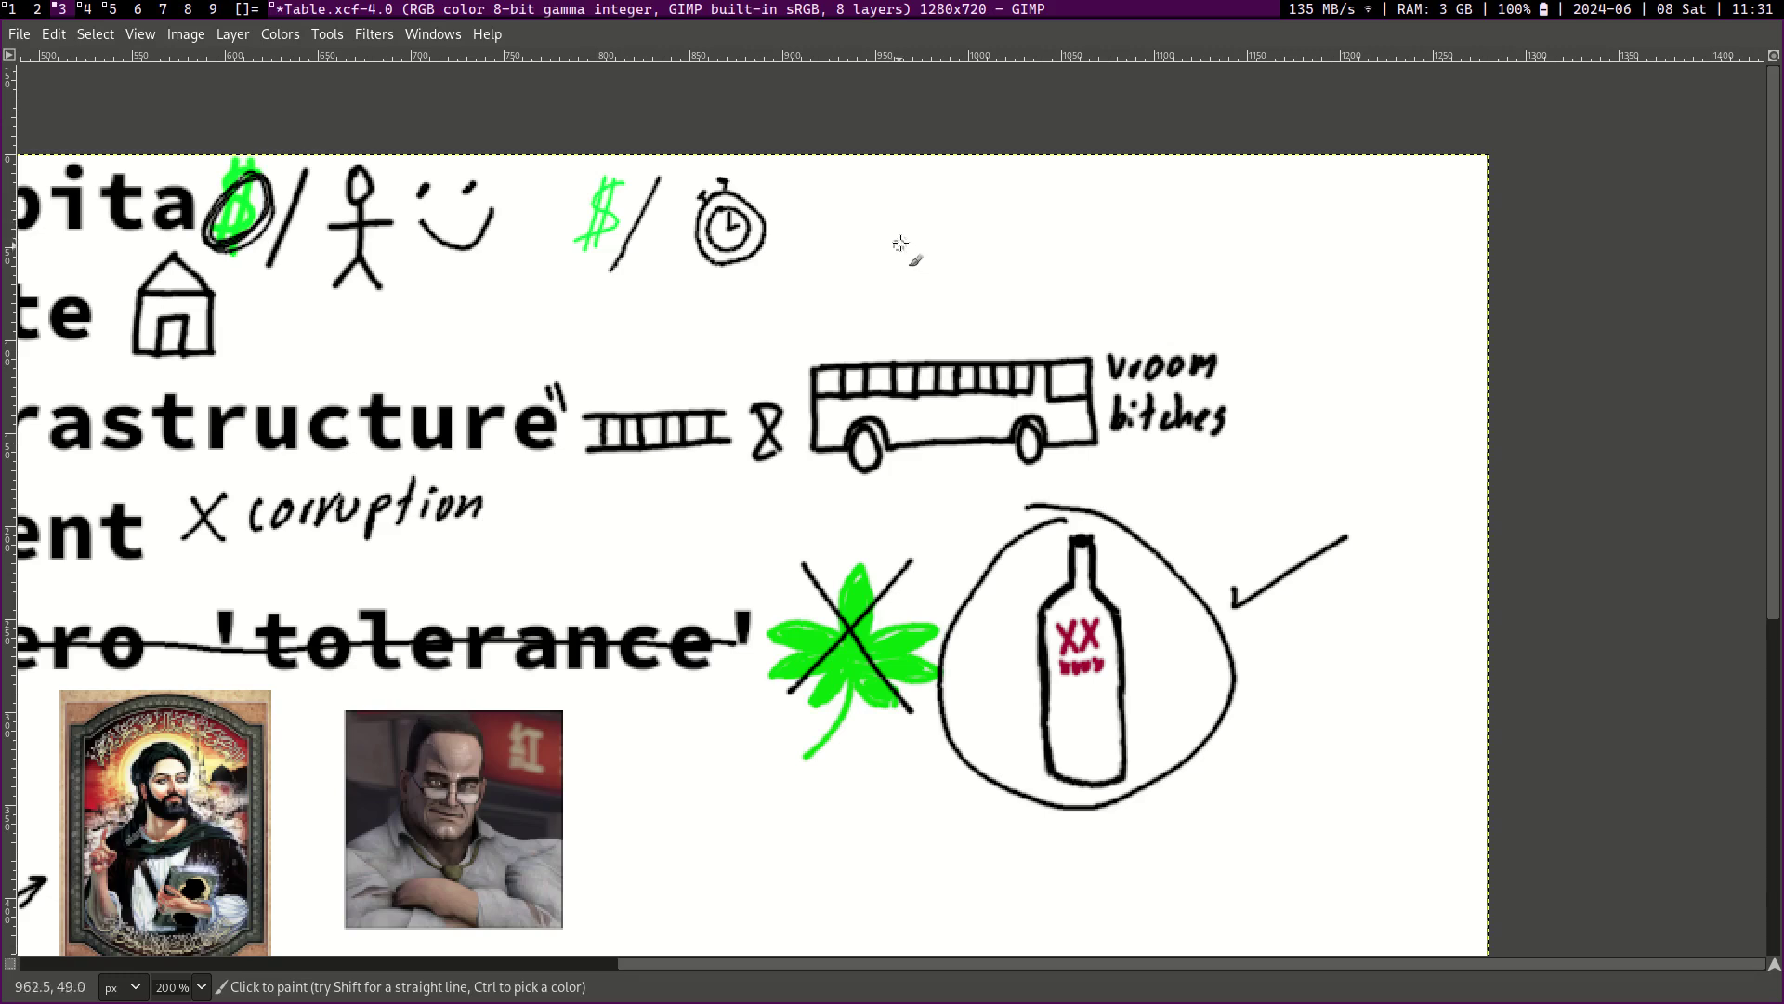
pyautogui.moveTo(922, 177)
pyautogui.mouseDown()
pyautogui.moveTo(898, 240)
pyautogui.moveTo(981, 199)
pyautogui.moveTo(956, 240)
pyautogui.mouseUp()
pyautogui.moveTo(1005, 219); pyautogui.dragTo(1006, 235)
pyautogui.moveTo(1024, 234); pyautogui.dragTo(1052, 234)
pyautogui.moveTo(1071, 216)
pyautogui.mouseDown()
pyautogui.moveTo(1068, 234)
pyautogui.moveTo(1108, 240)
pyautogui.moveTo(1232, 220)
pyautogui.mouseUp()
pyautogui.click(1187, 179)
pyautogui.click(1231, 180)
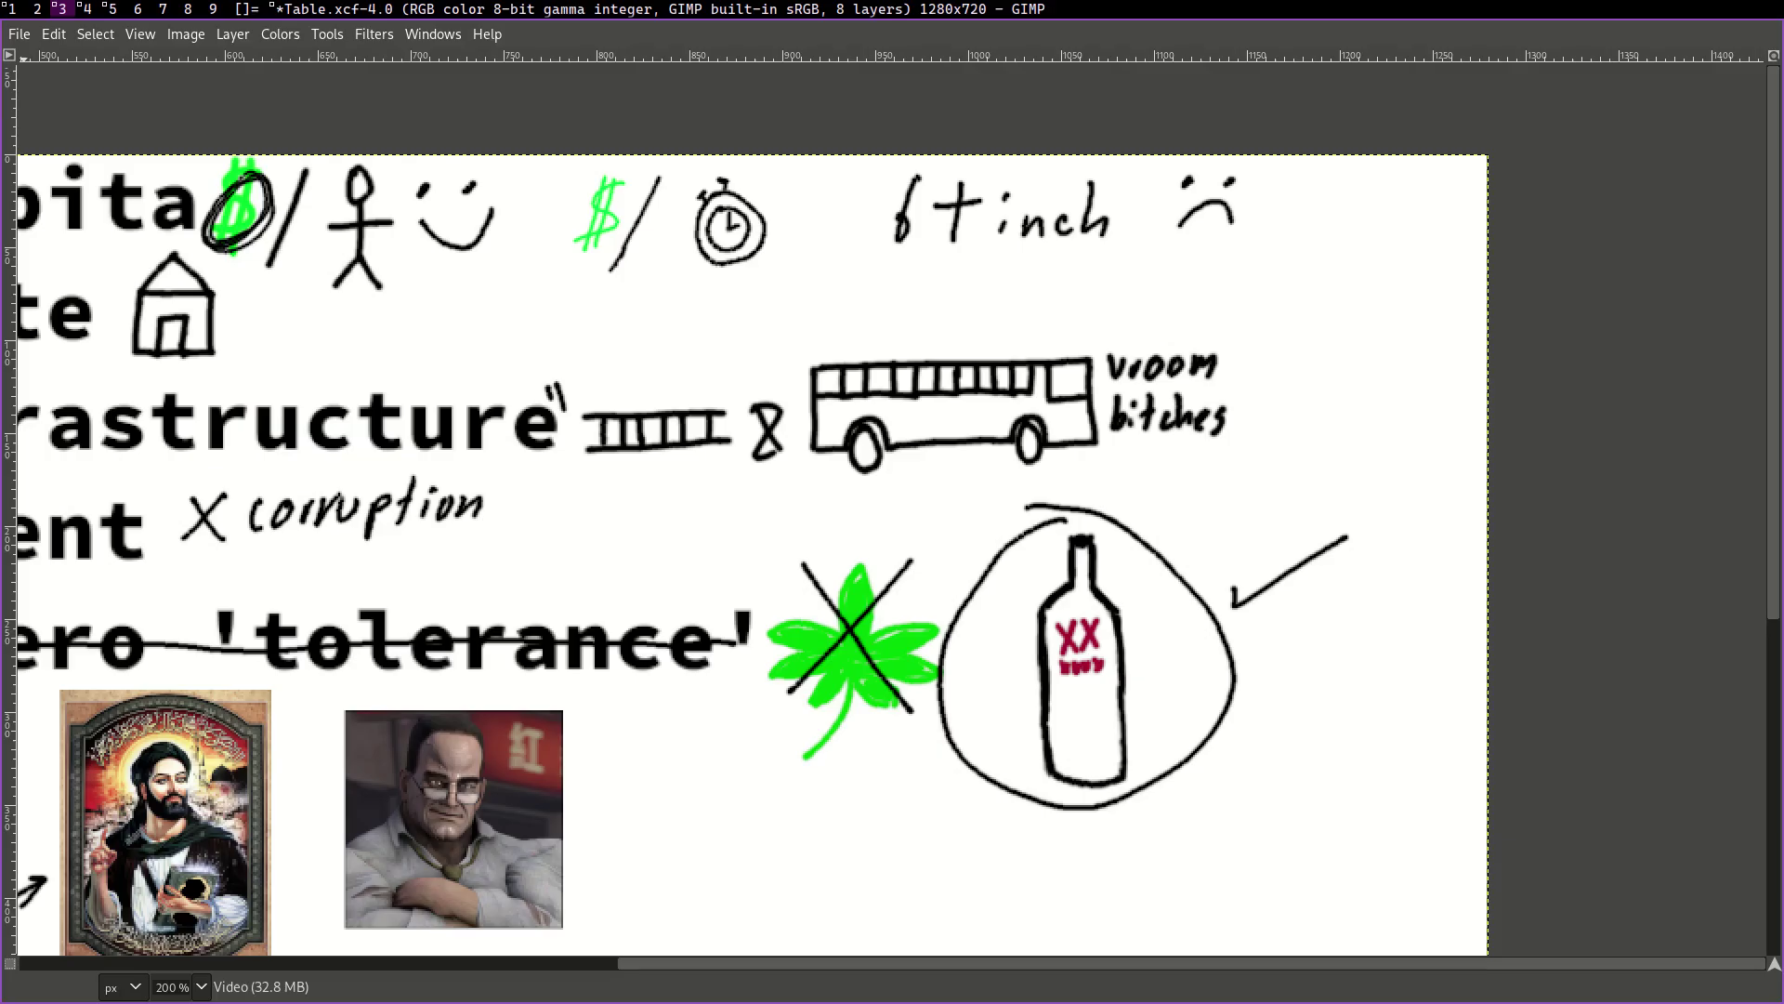
# Step: Write "money" under the graph's horizontal axis, strike it out and write "Cumul population" beside it
pyautogui.scroll(-10, 1035, 598)
pyautogui.moveTo(894, 595)
pyautogui.mouseDown()
pyautogui.moveTo(1022, 584)
pyautogui.moveTo(1018, 621)
pyautogui.mouseUp()
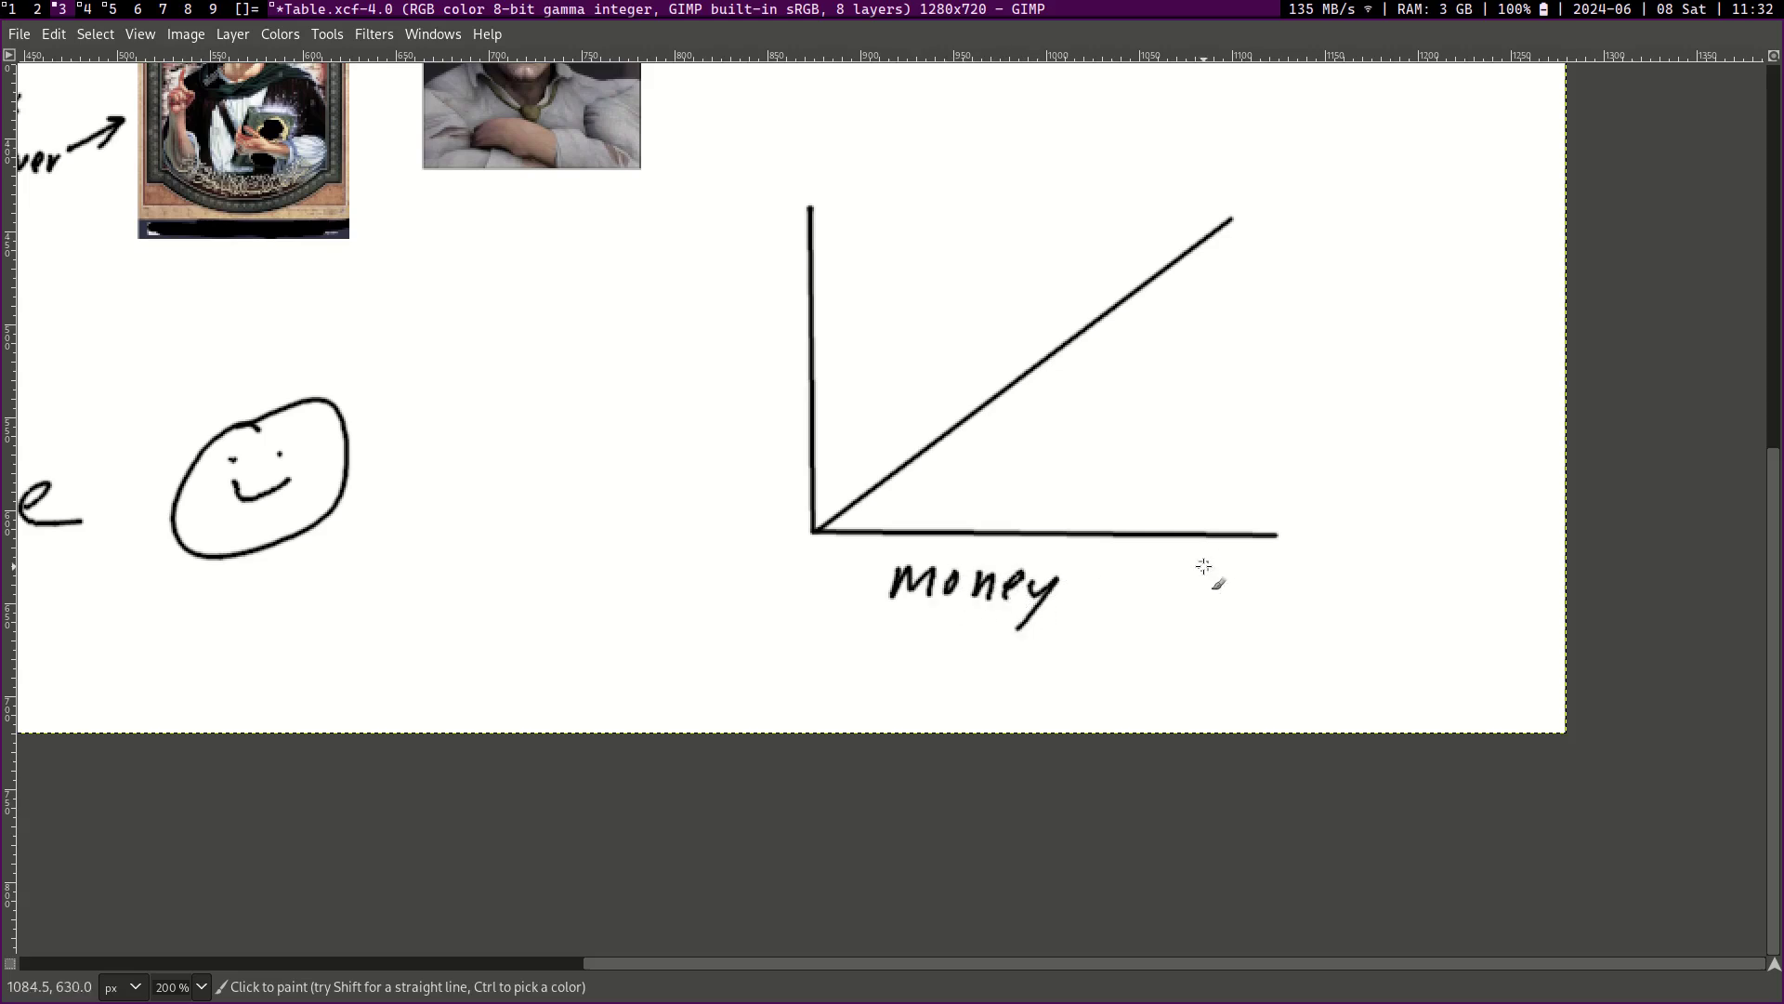
pyautogui.moveTo(674, 214); pyautogui.dragTo(670, 245)
pyautogui.moveTo(925, 566)
pyautogui.mouseDown()
pyautogui.moveTo(951, 591)
pyautogui.moveTo(1120, 616)
pyautogui.moveTo(1217, 603)
pyautogui.moveTo(1288, 619)
pyautogui.mouseUp()
pyautogui.moveTo(1134, 637)
pyautogui.mouseDown()
pyautogui.moveTo(1147, 665)
pyautogui.moveTo(1364, 652)
pyautogui.mouseUp()
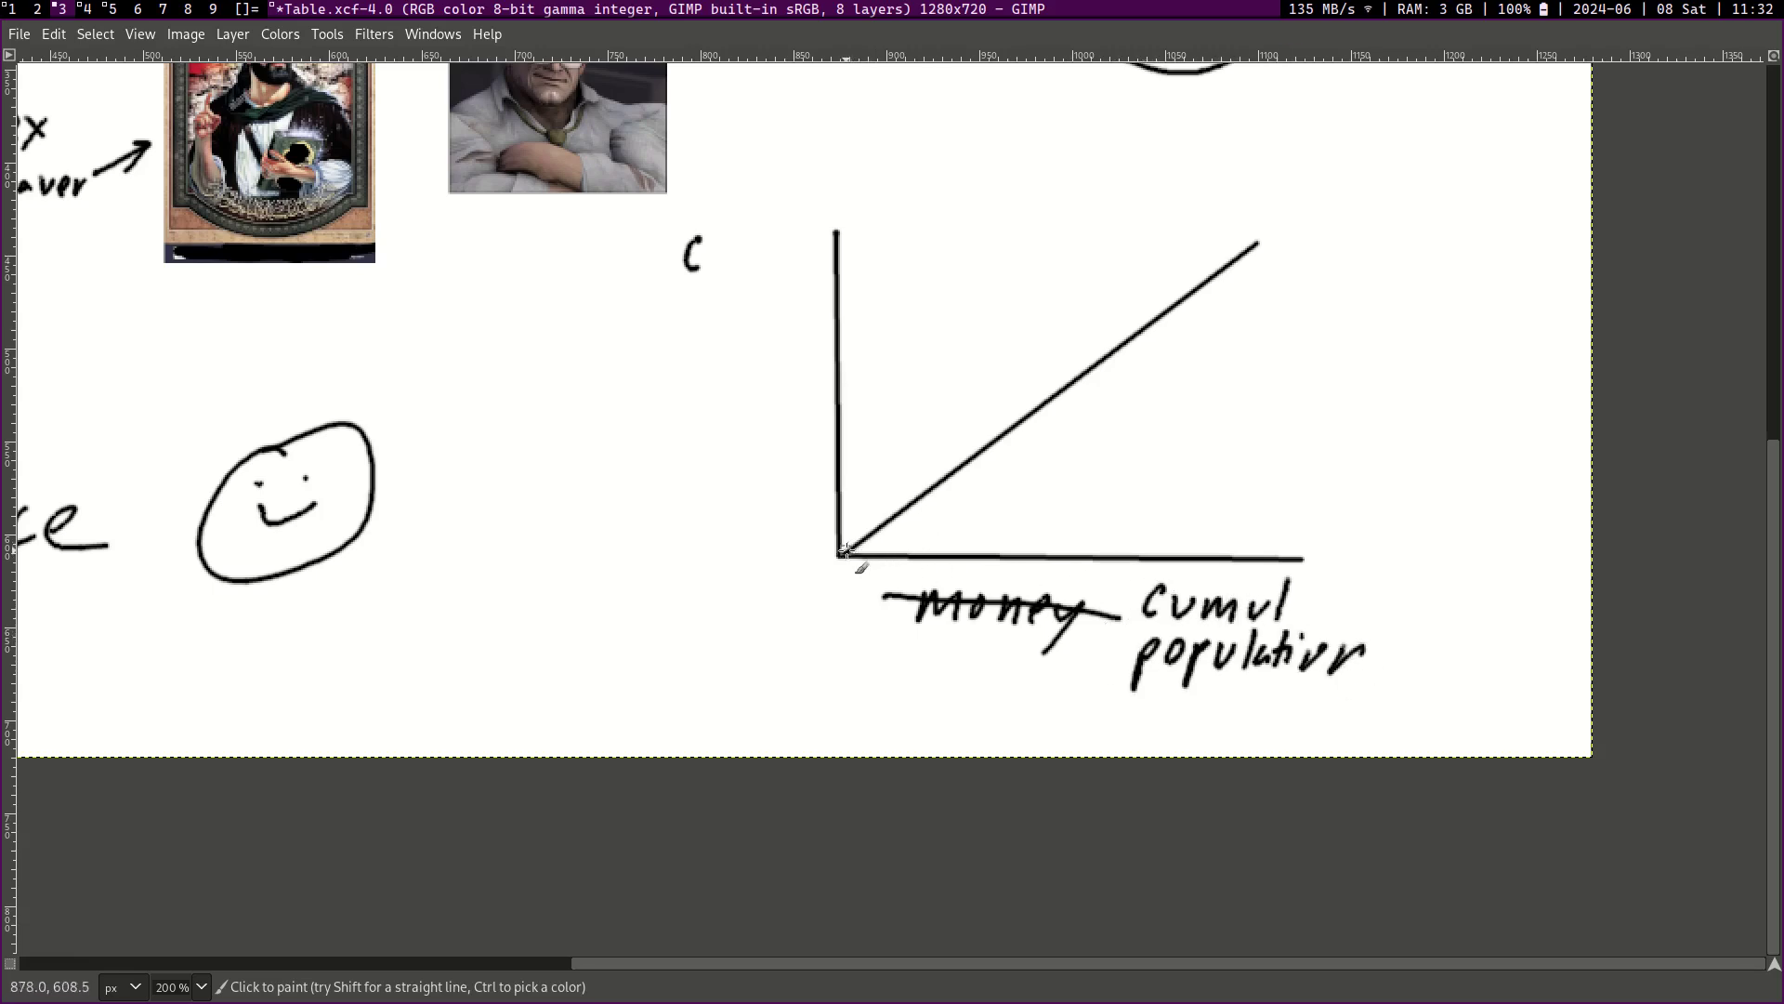
# Step: Mark the graph's horizontal axis with 0, 50 and 100, adding a tick at 50
pyautogui.moveTo(1314, 570)
pyautogui.mouseDown()
pyautogui.moveTo(1311, 587)
pyautogui.moveTo(1361, 570)
pyautogui.mouseUp()
pyautogui.moveTo(839, 574); pyautogui.dragTo(846, 568)
pyautogui.moveTo(1066, 548)
pyautogui.mouseDown()
pyautogui.moveTo(1051, 587)
pyautogui.moveTo(1087, 569)
pyautogui.mouseUp()
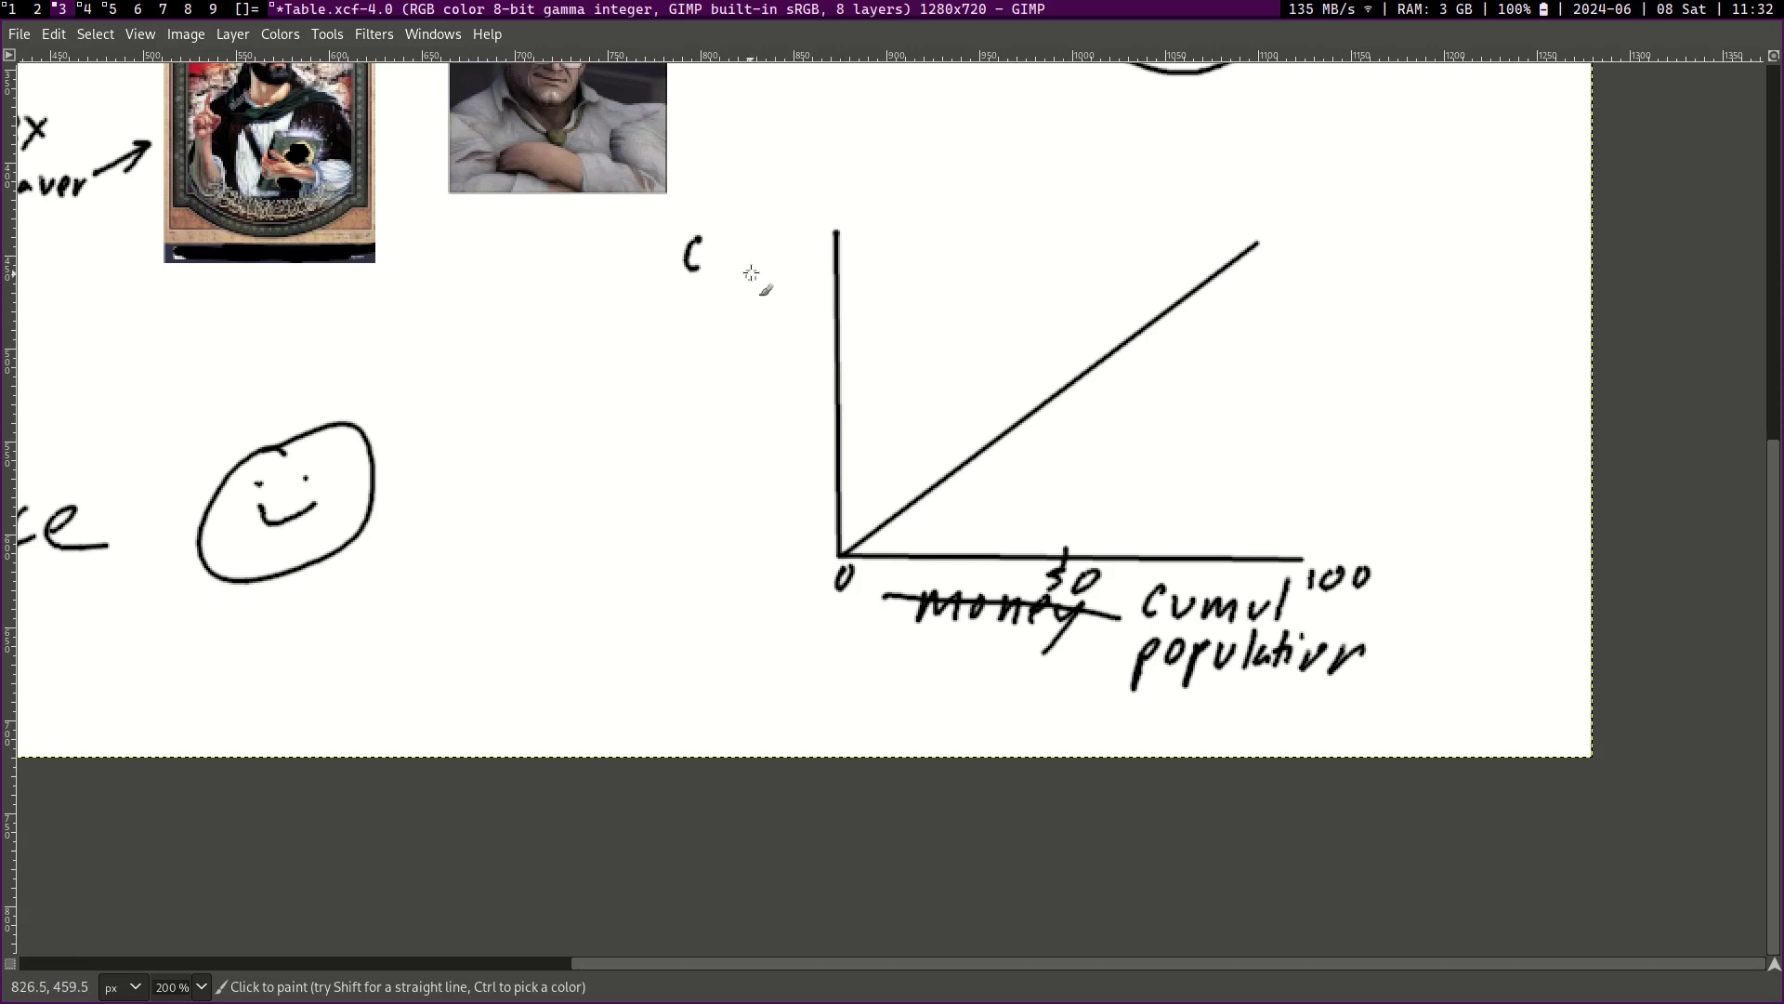
# Step: Label the graph's vertical axis "Money" and add a tick marked 50% halfway up
pyautogui.scroll(-1, 699, 255)
pyautogui.moveTo(699, 245)
pyautogui.mouseDown()
pyautogui.moveTo(805, 242)
pyautogui.moveTo(787, 299)
pyautogui.mouseUp()
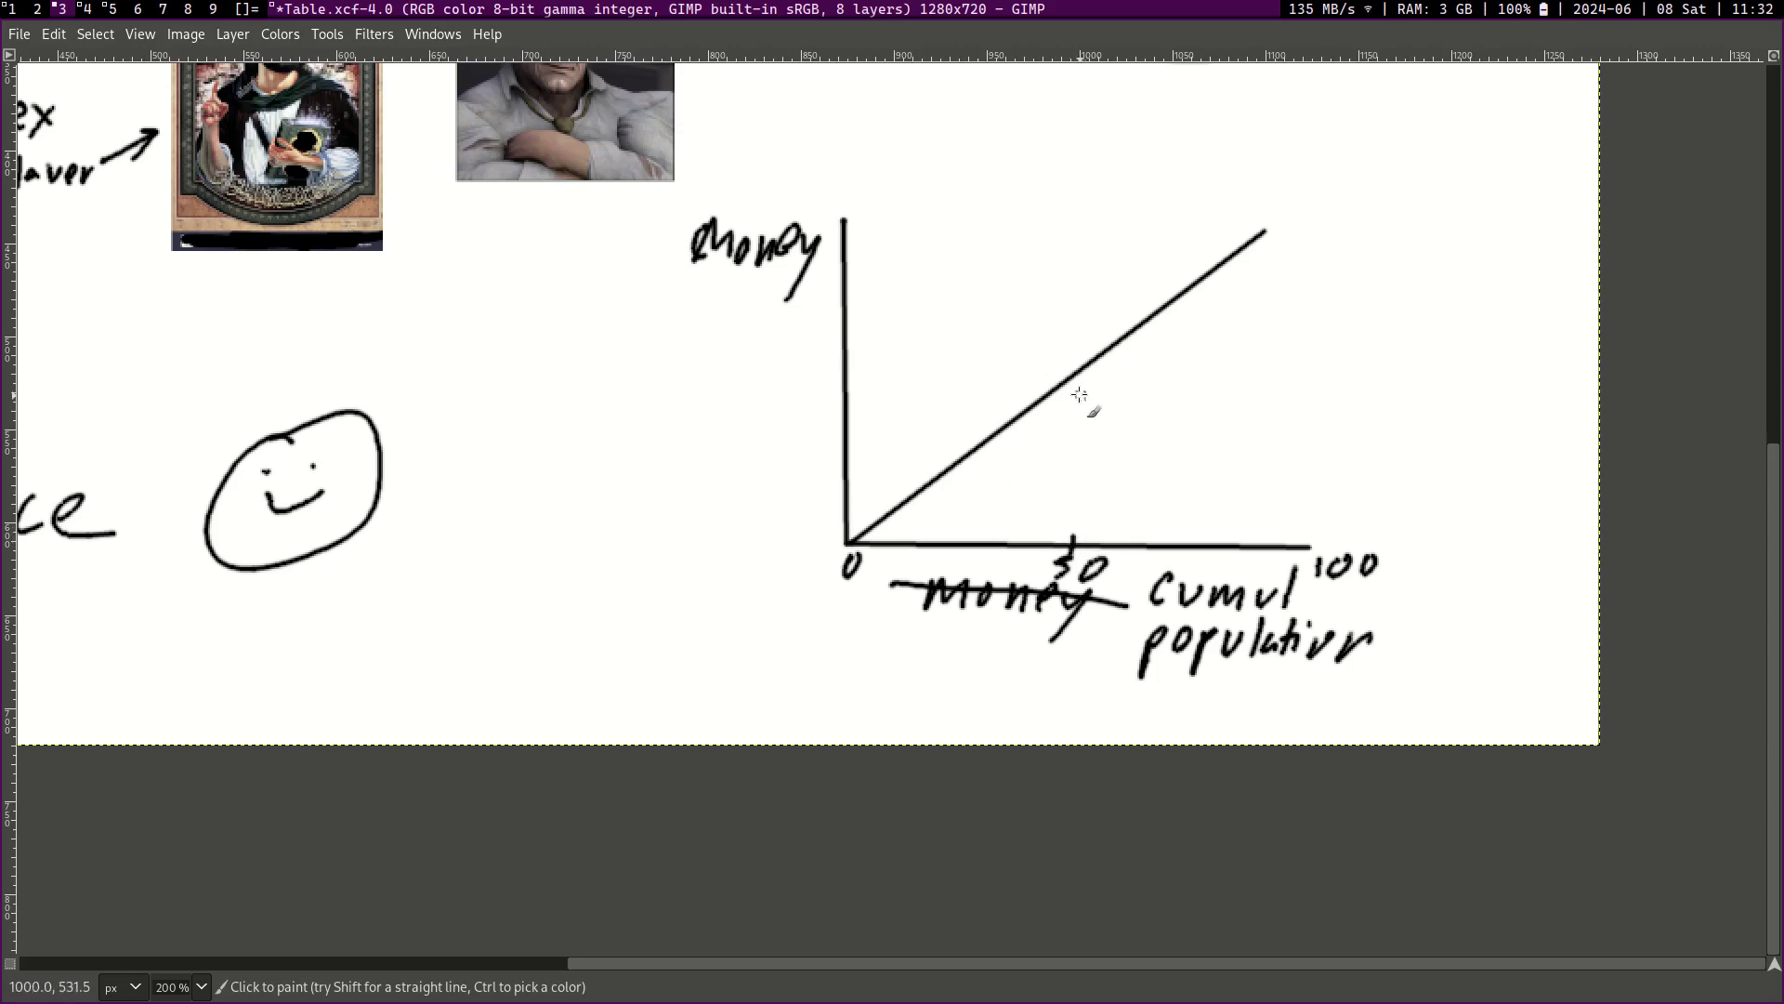
pyautogui.moveTo(837, 377); pyautogui.dragTo(857, 376)
pyautogui.moveTo(768, 350)
pyautogui.mouseDown()
pyautogui.moveTo(754, 386)
pyautogui.moveTo(792, 359)
pyautogui.moveTo(817, 378)
pyautogui.mouseUp()
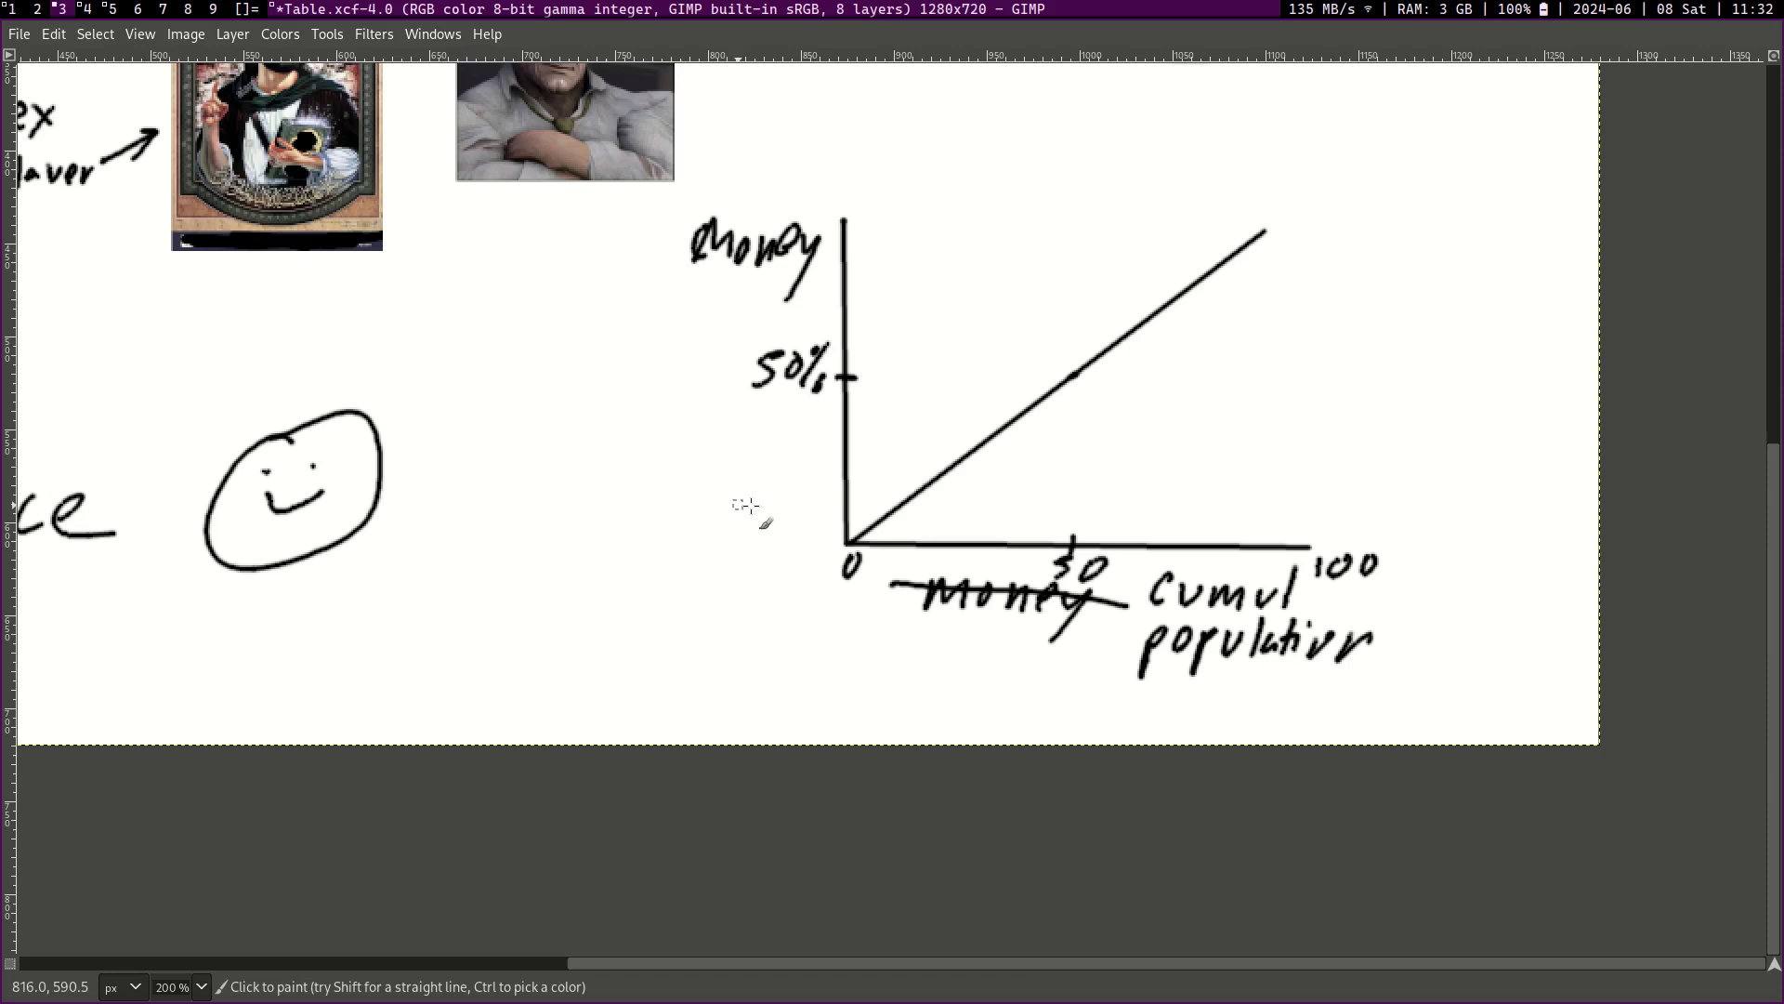
# Step: Mark 25 on the horizontal axis with a line up to the diagonal, and draw a curve bowing below the diagonal
pyautogui.moveTo(962, 469); pyautogui.dragTo(963, 574)
pyautogui.moveTo(976, 552)
pyautogui.mouseDown()
pyautogui.moveTo(972, 573)
pyautogui.moveTo(989, 548)
pyautogui.mouseUp()
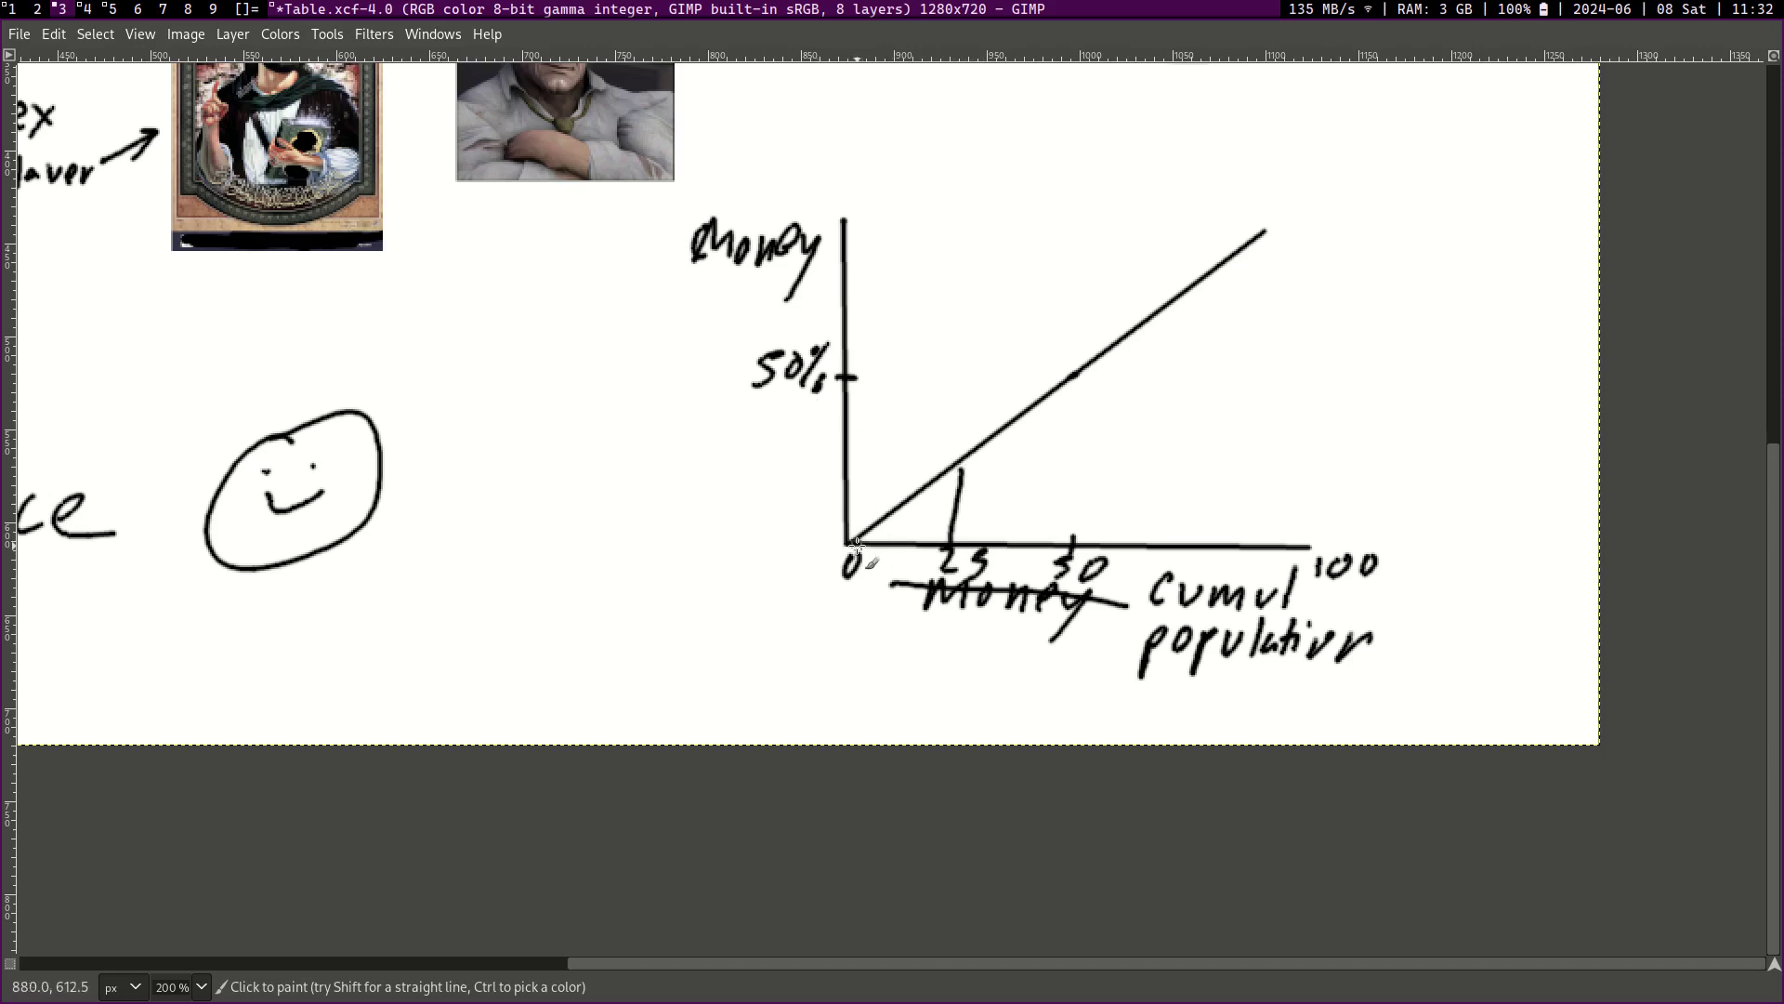
pyautogui.moveTo(855, 547)
pyautogui.mouseDown()
pyautogui.moveTo(1119, 475)
pyautogui.moveTo(1256, 333)
pyautogui.moveTo(1279, 228)
pyautogui.mouseUp()
pyautogui.click(1298, 240)
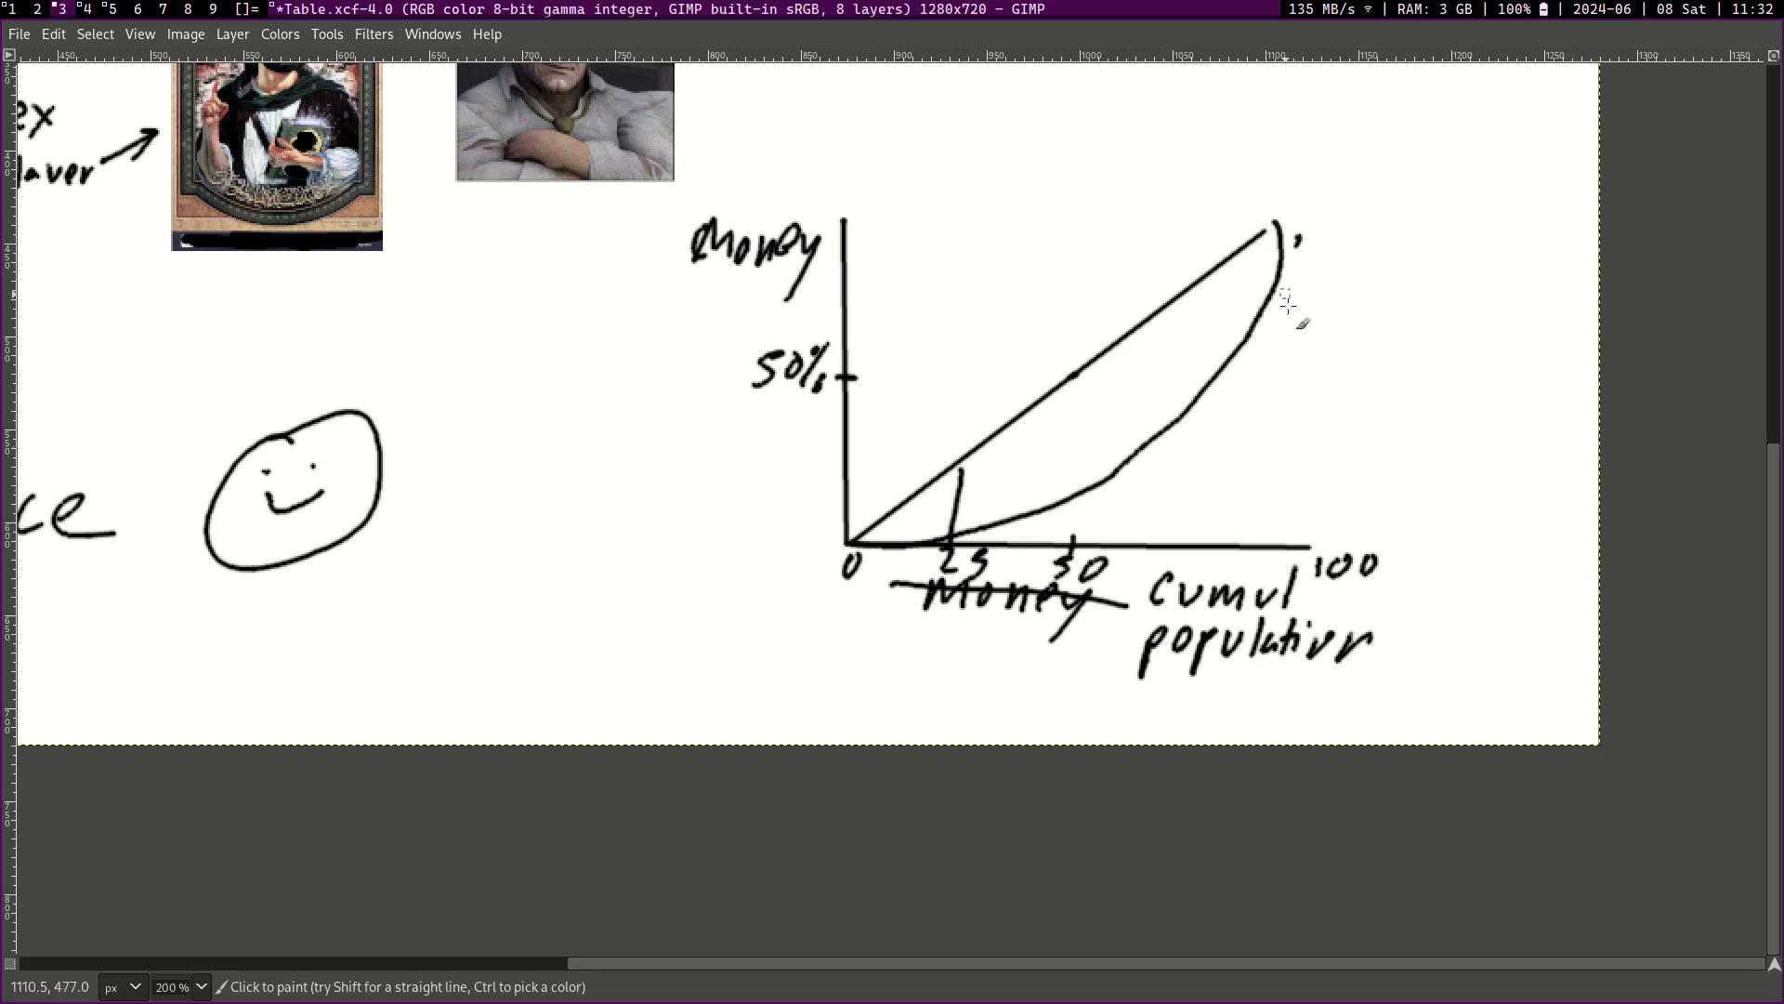
# Step: Hatch the area under the diagonal and a strip near 100, and draw an up arrow and a down arrow above the graph
pyautogui.click(1288, 317)
pyautogui.moveTo(1277, 401); pyautogui.dragTo(1272, 438)
pyautogui.moveTo(1278, 475); pyautogui.dragTo(1281, 553)
pyautogui.moveTo(950, 485)
pyautogui.mouseDown()
pyautogui.moveTo(999, 476)
pyautogui.moveTo(1218, 307)
pyautogui.moveTo(1189, 409)
pyautogui.mouseUp()
pyautogui.moveTo(897, 492)
pyautogui.mouseDown()
pyautogui.moveTo(906, 540)
pyautogui.moveTo(1050, 409)
pyautogui.moveTo(1168, 465)
pyautogui.moveTo(1291, 424)
pyautogui.moveTo(1287, 469)
pyautogui.moveTo(1199, 606)
pyautogui.mouseUp()
pyautogui.moveTo(834, 430)
pyautogui.mouseDown()
pyautogui.moveTo(857, 345)
pyautogui.moveTo(900, 428)
pyautogui.moveTo(936, 391)
pyautogui.mouseUp()
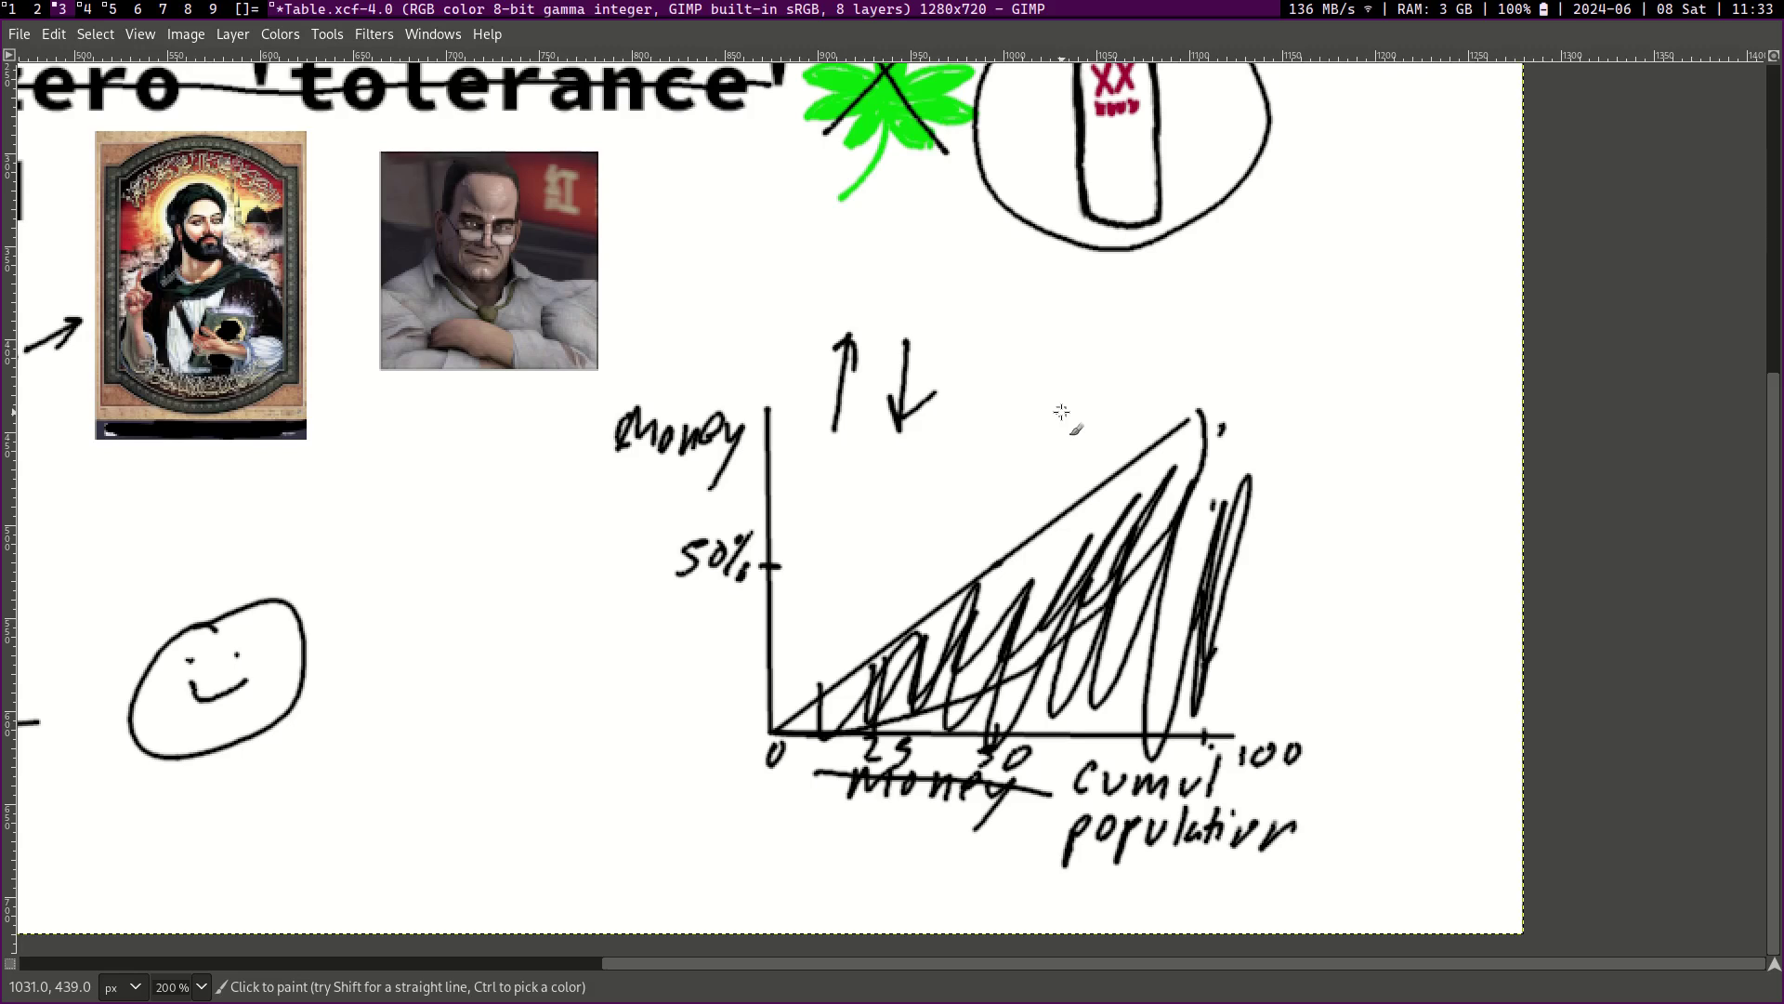
# Step: Write "India" above the graph's diagonal, circle the word, and draw a down arrow beside it
pyautogui.scroll(-2, 929, 456)
pyautogui.hscroll(1, 832, 495)
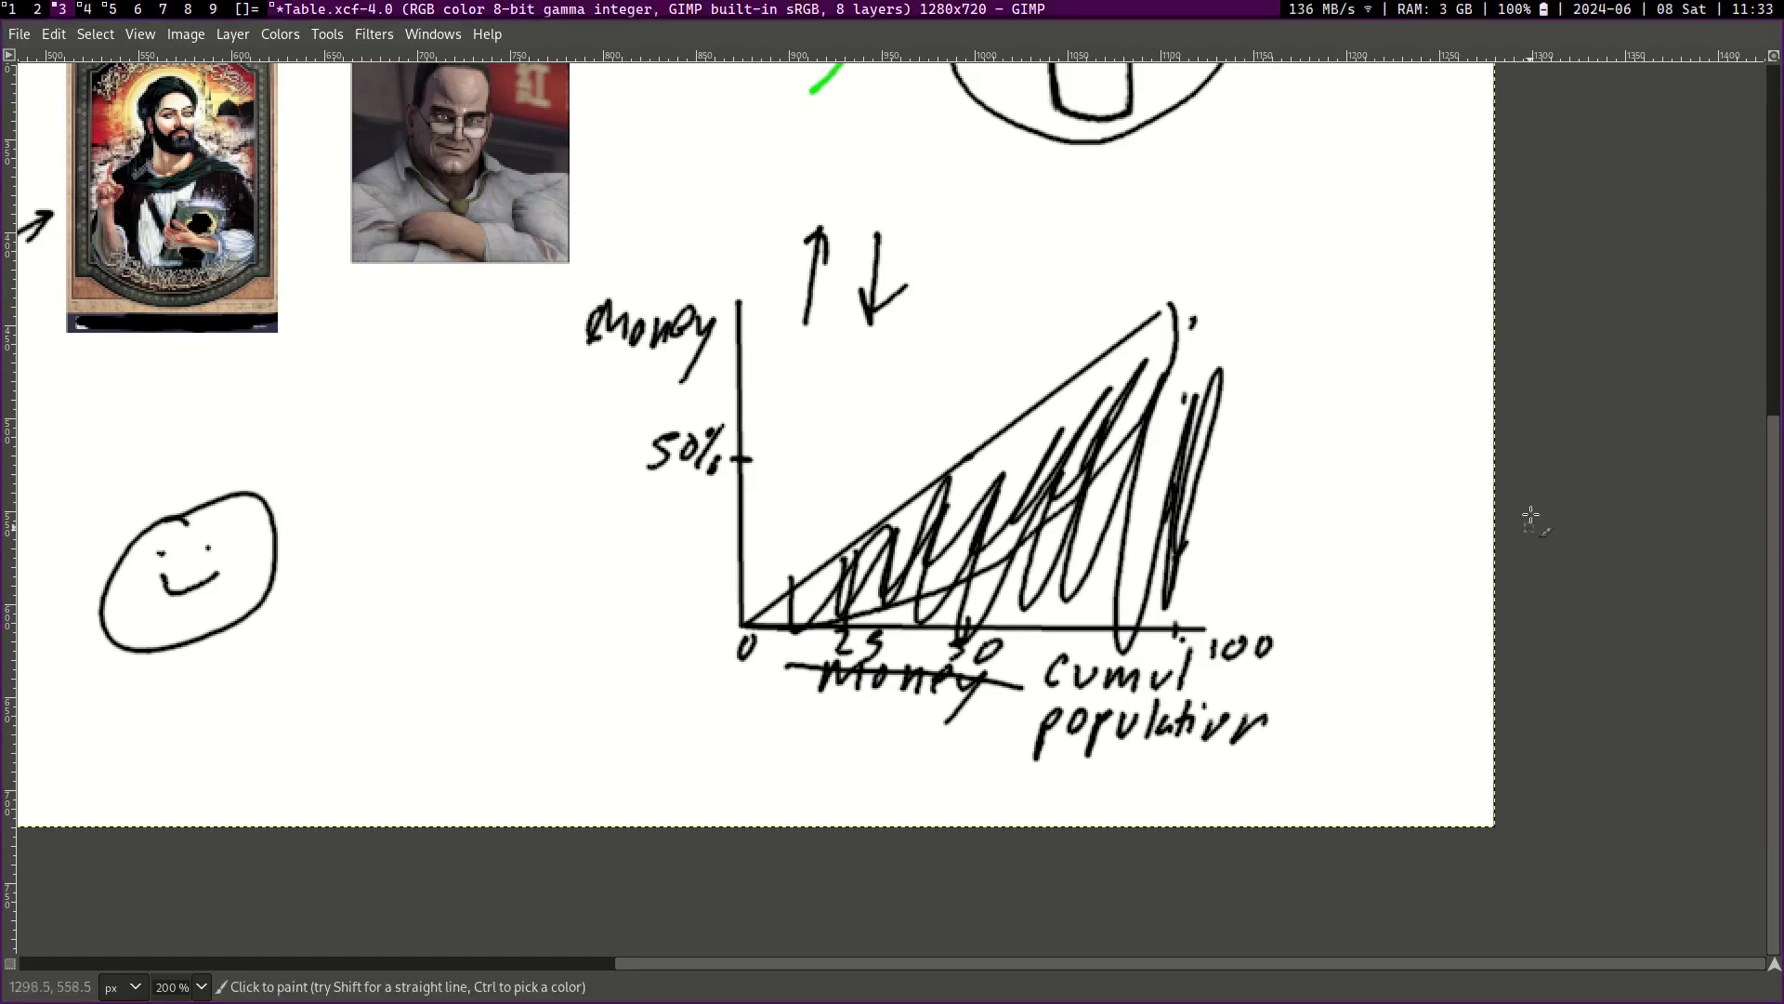
pyautogui.moveTo(1041, 221); pyautogui.dragTo(1023, 285)
pyautogui.moveTo(1052, 248); pyautogui.dragTo(1068, 277)
pyautogui.moveTo(1112, 219); pyautogui.dragTo(1095, 276)
pyautogui.moveTo(1123, 253); pyautogui.dragTo(1120, 272)
pyautogui.moveTo(1149, 251); pyautogui.dragTo(1154, 277)
pyautogui.click(1135, 226)
pyautogui.moveTo(1063, 184)
pyautogui.mouseDown()
pyautogui.moveTo(1043, 324)
pyautogui.moveTo(1022, 174)
pyautogui.mouseUp()
pyautogui.moveTo(1193, 265)
pyautogui.mouseDown()
pyautogui.moveTo(1039, 329)
pyautogui.moveTo(1084, 296)
pyautogui.mouseUp()
pyautogui.moveTo(1118, 225)
pyautogui.mouseDown()
pyautogui.moveTo(1106, 316)
pyautogui.moveTo(1157, 269)
pyautogui.mouseUp()
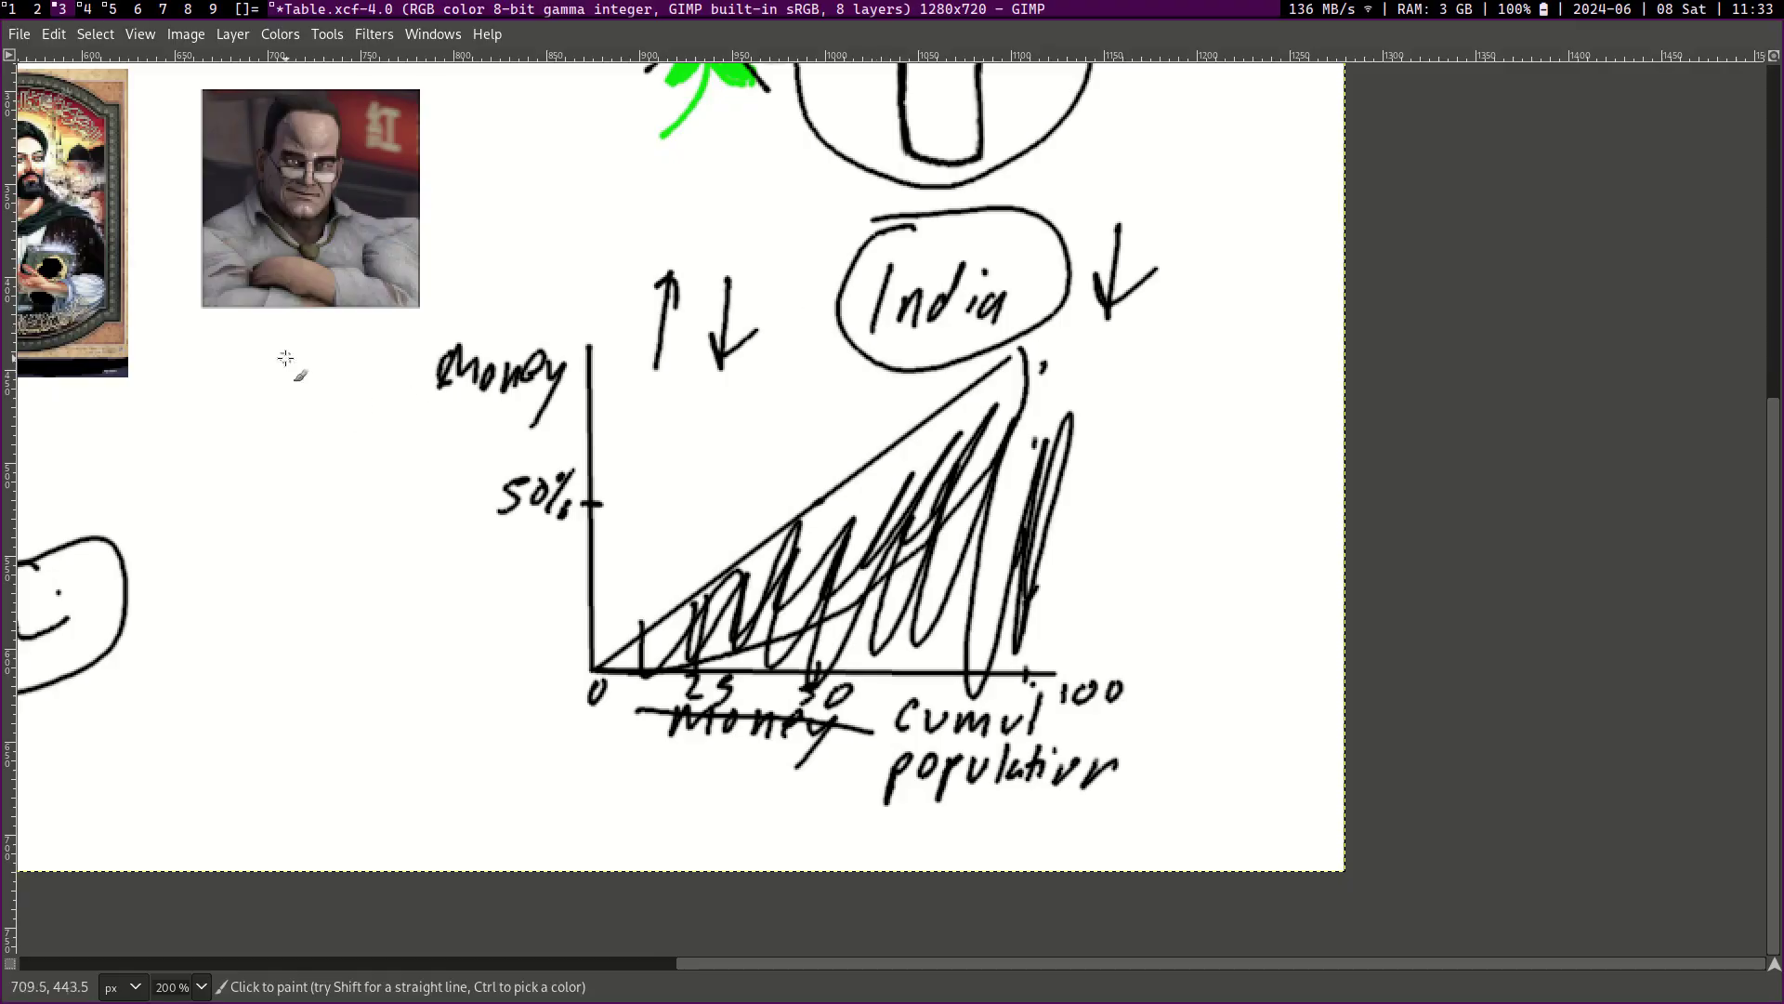
# Step: Underline the word "homeless" in the topic list
pyautogui.hscroll(-5, 418, 372)
pyautogui.scroll(3, 558, 394)
pyautogui.moveTo(492, 335); pyautogui.dragTo(987, 378)
pyautogui.hscroll(1, 987, 378)
pyautogui.scroll(1, 987, 379)
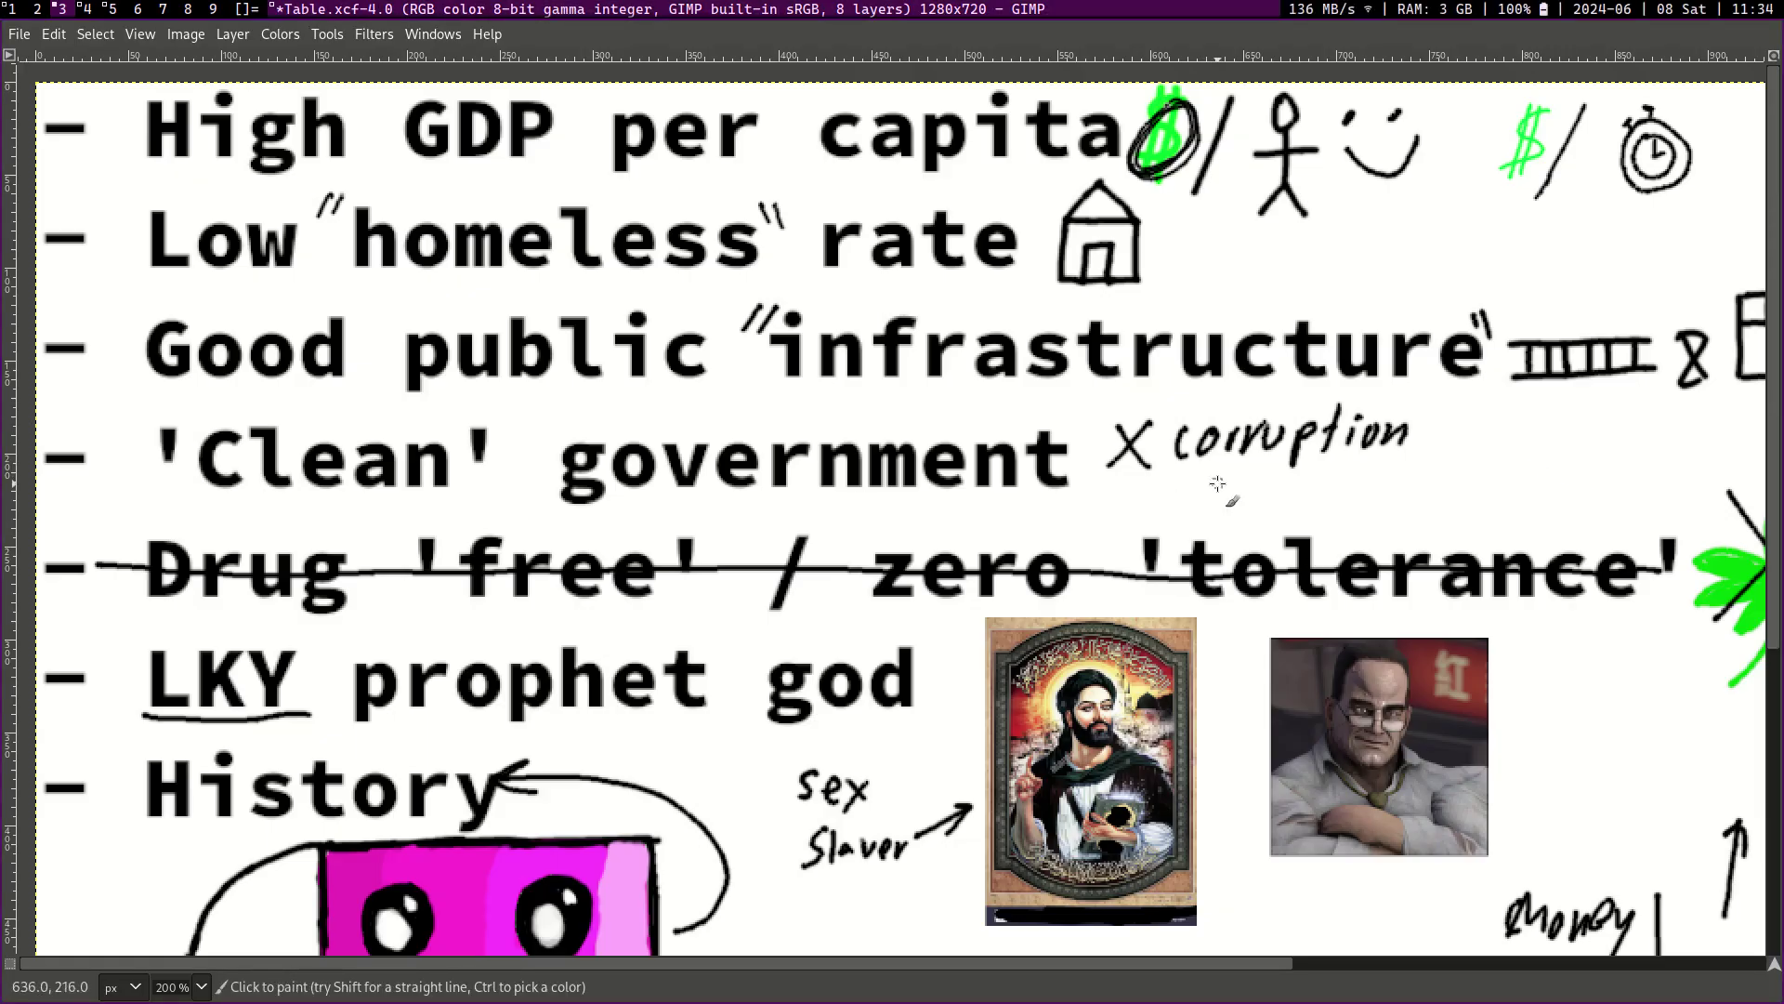
pyautogui.scroll(-1, 1217, 483)
pyautogui.hscroll(1, 1217, 483)
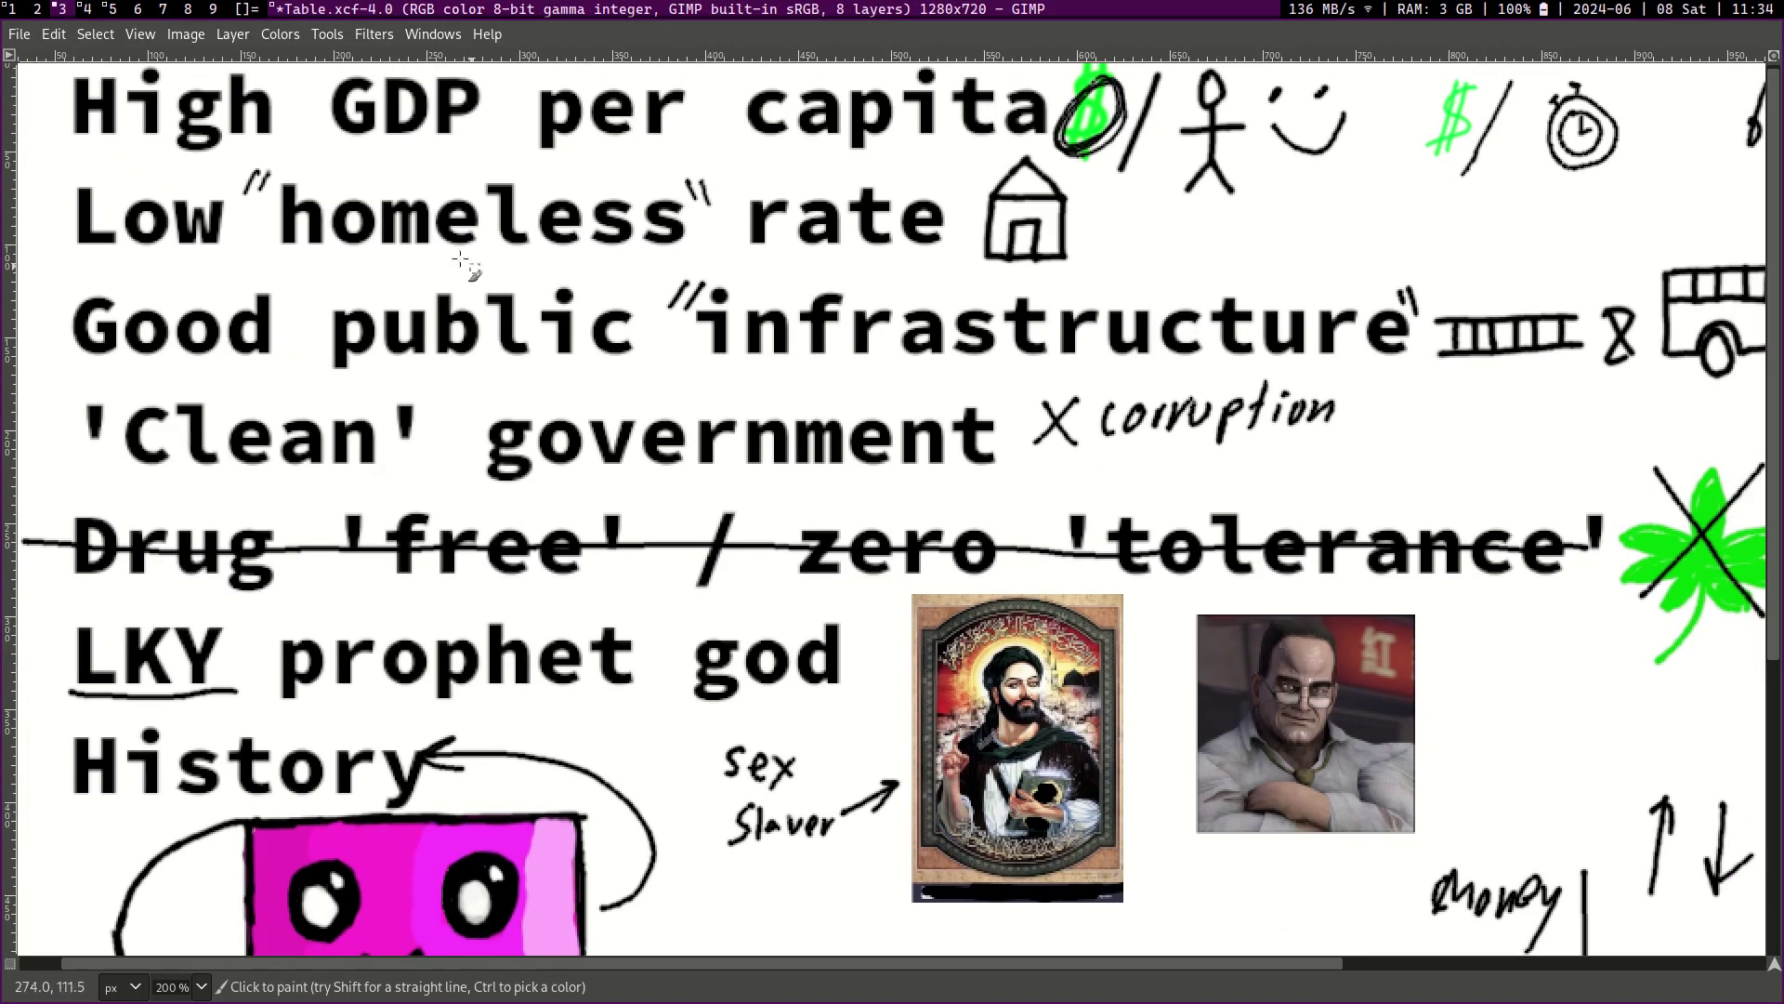
pyautogui.moveTo(277, 247); pyautogui.dragTo(666, 249)
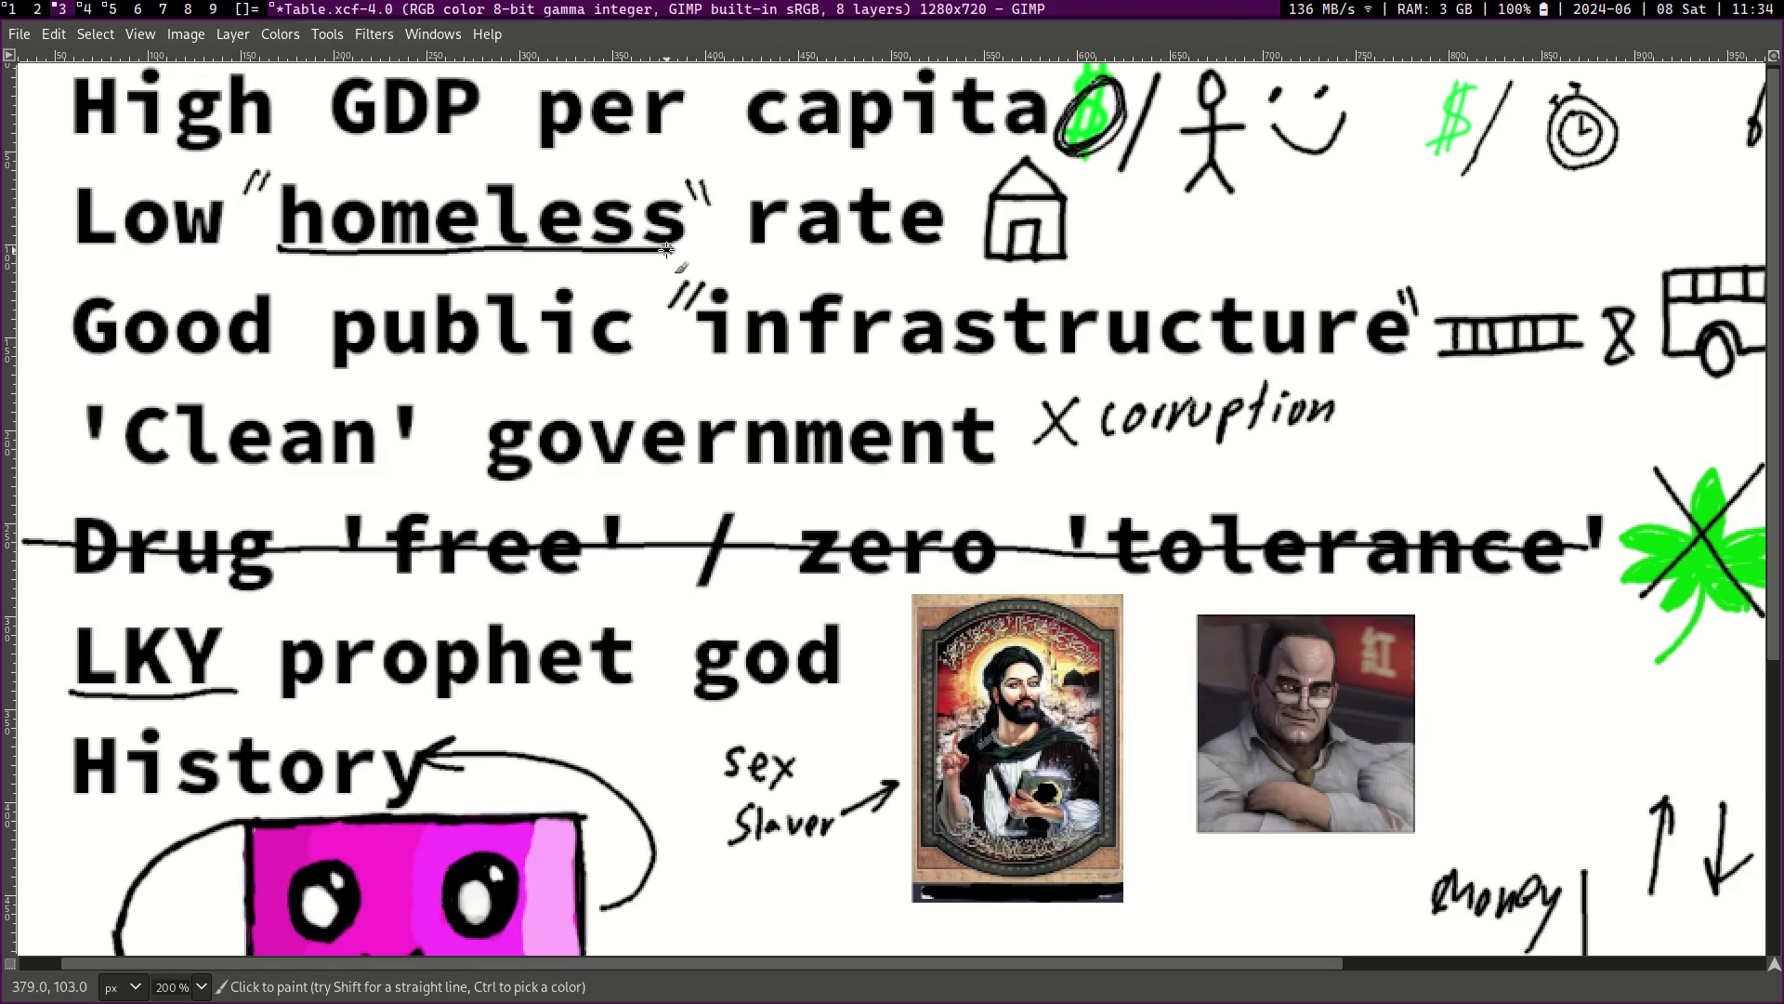
# Step: Write "PAP" after the house sketch on the homeless rate line and draw a cloud-shaped outline beside it
pyautogui.moveTo(989, 446); pyautogui.dragTo(806, 450)
pyautogui.moveTo(979, 272)
pyautogui.mouseDown()
pyautogui.moveTo(1012, 200)
pyautogui.moveTo(984, 221)
pyautogui.mouseUp()
pyautogui.moveTo(1014, 260)
pyautogui.mouseDown()
pyautogui.moveTo(1057, 205)
pyautogui.moveTo(1074, 257)
pyautogui.mouseUp()
pyautogui.moveTo(1031, 238)
pyautogui.mouseDown()
pyautogui.moveTo(1065, 232)
pyautogui.moveTo(1070, 263)
pyautogui.mouseUp()
pyautogui.moveTo(1078, 208); pyautogui.dragTo(1086, 231)
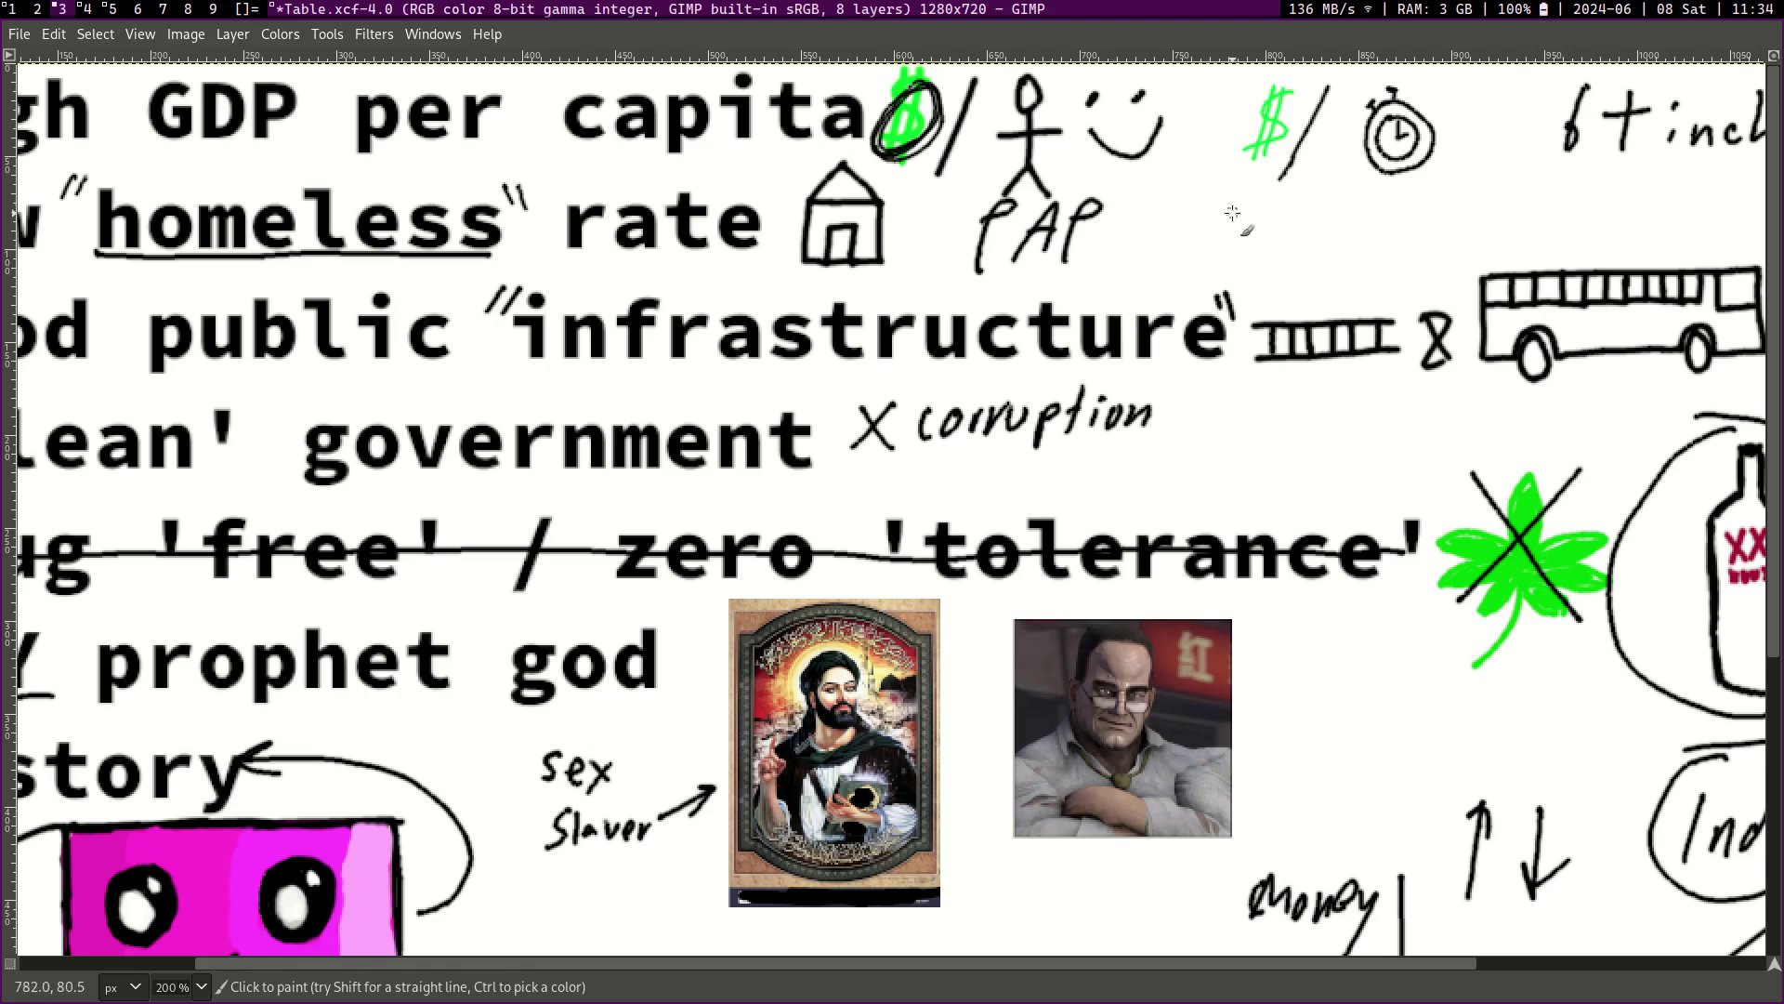
pyautogui.moveTo(1202, 190)
pyautogui.mouseDown()
pyautogui.moveTo(1155, 201)
pyautogui.moveTo(1246, 249)
pyautogui.moveTo(1278, 201)
pyautogui.moveTo(1163, 193)
pyautogui.mouseUp()
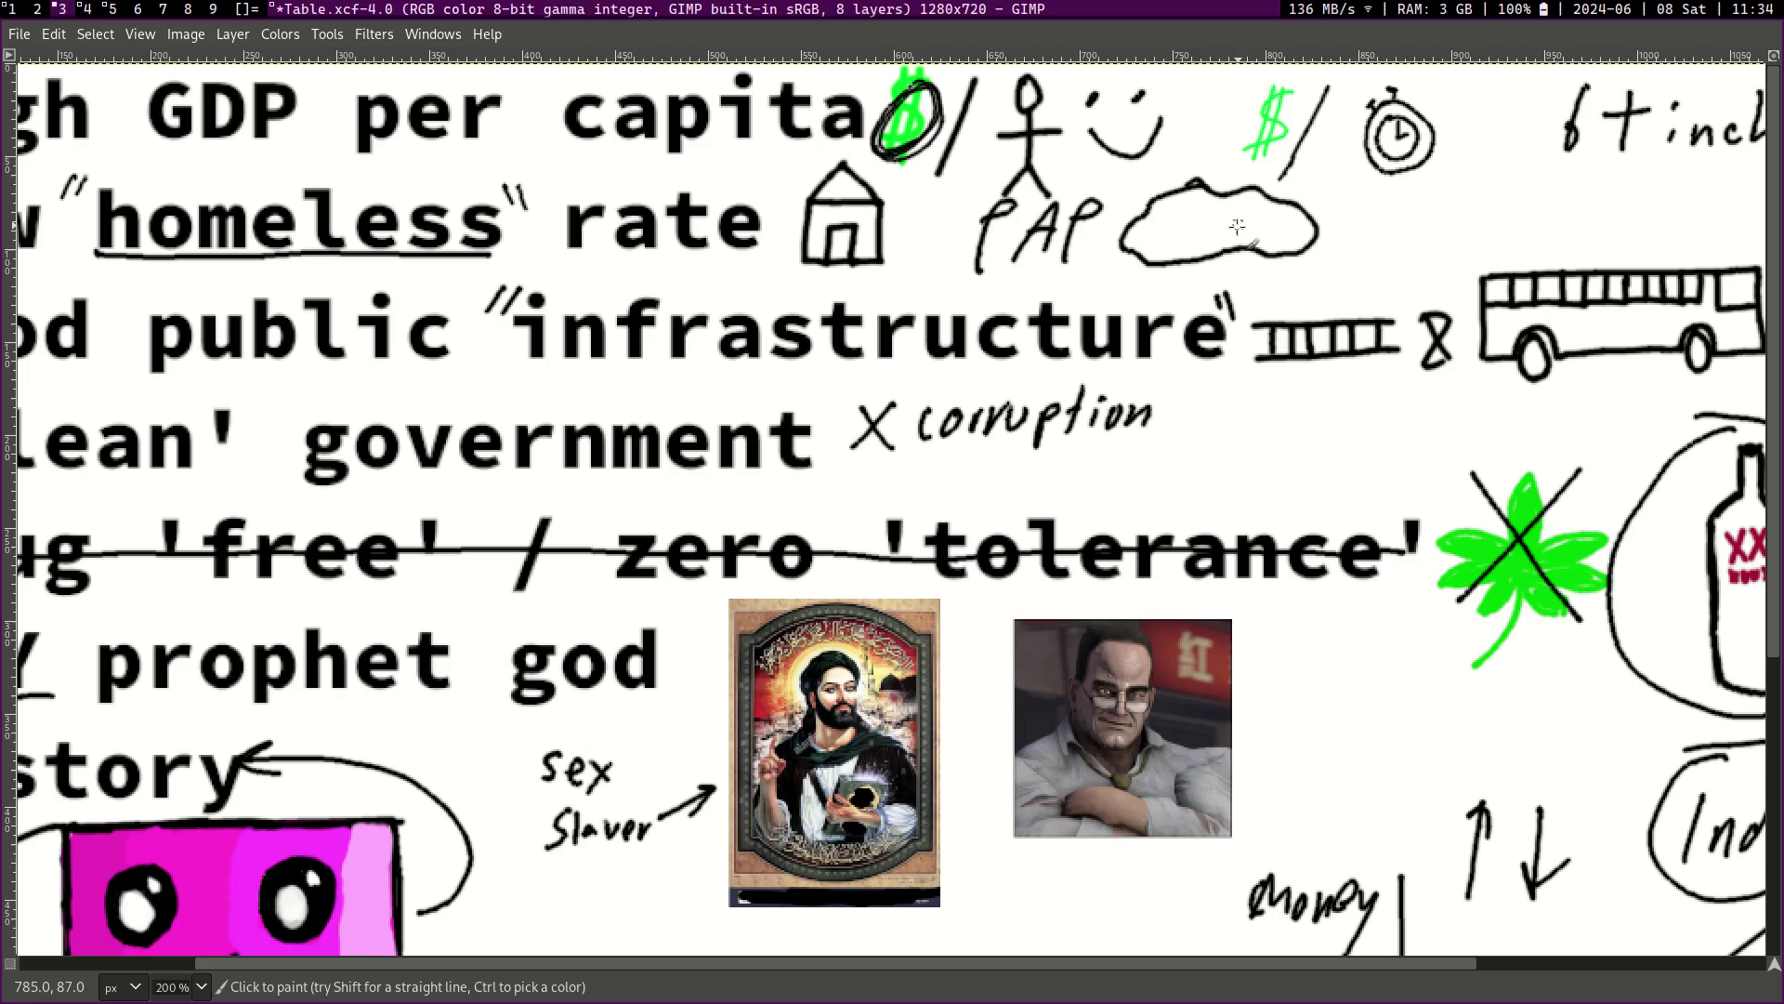
# Step: View the Singapore map in the Urban_Planning_One image and return to the topic list image
pyautogui.hotkey('ctrl', 'pagedown')
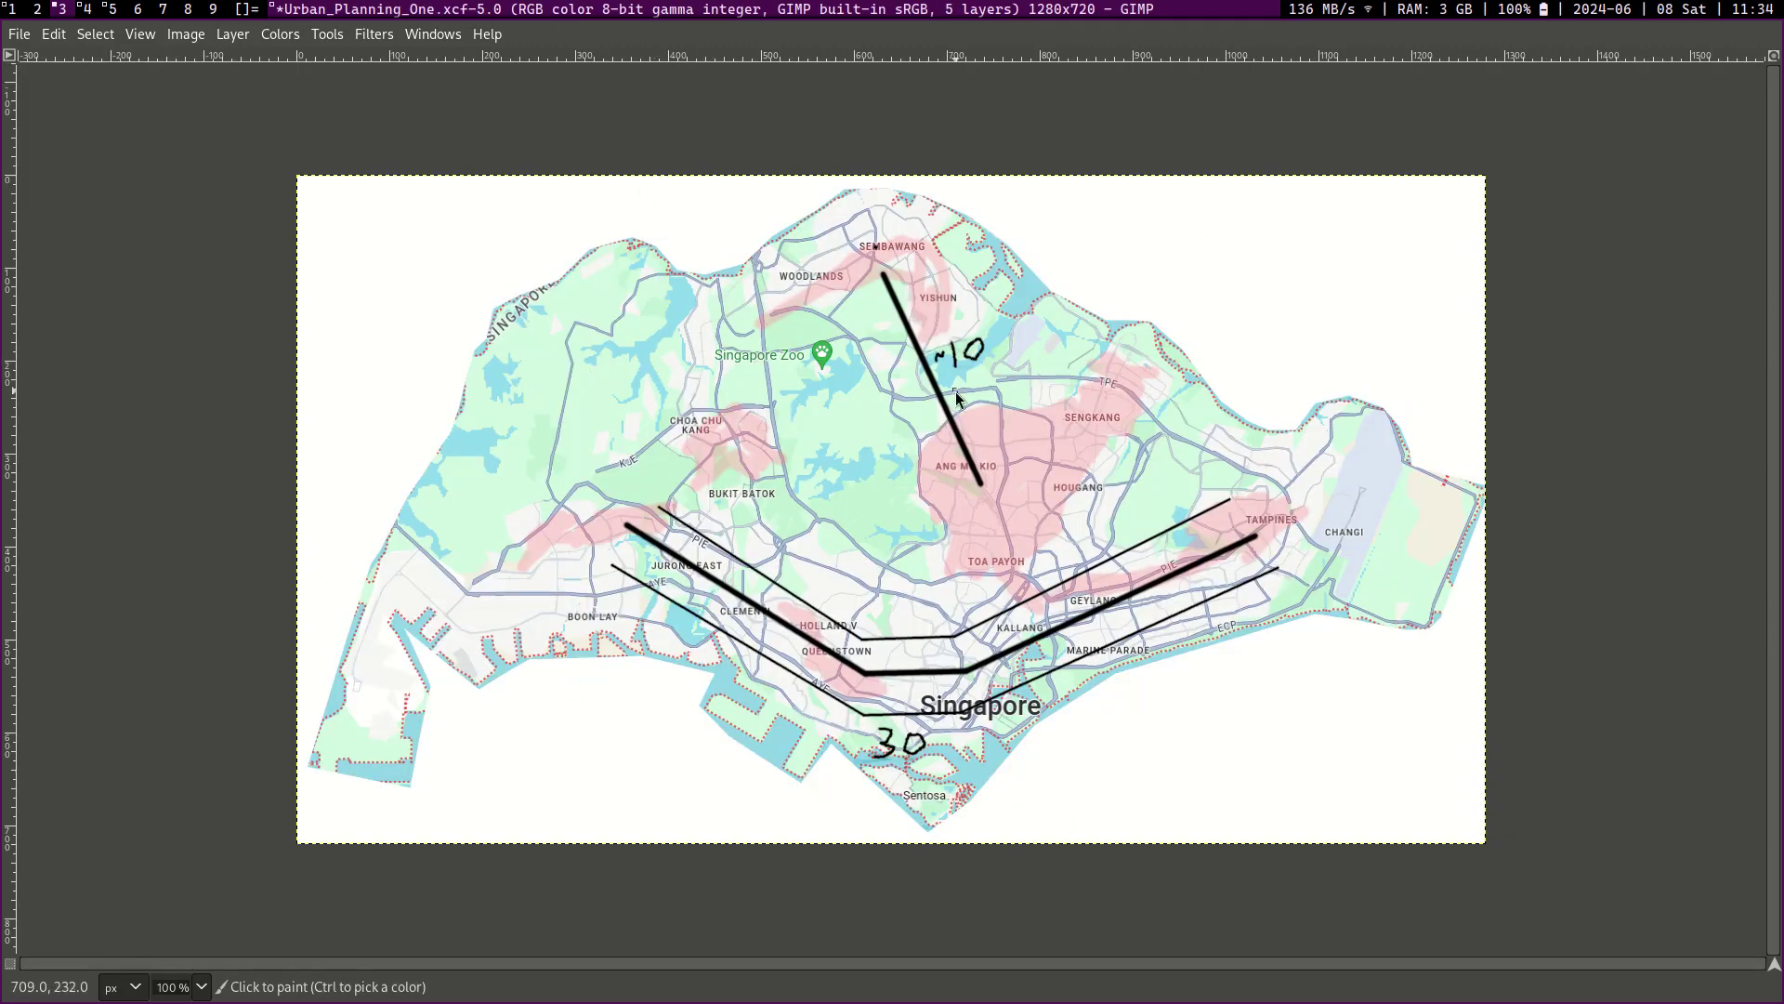
pyautogui.hotkey('ctrl', 'pageup')
pyautogui.hscroll(-5, 729, 346)
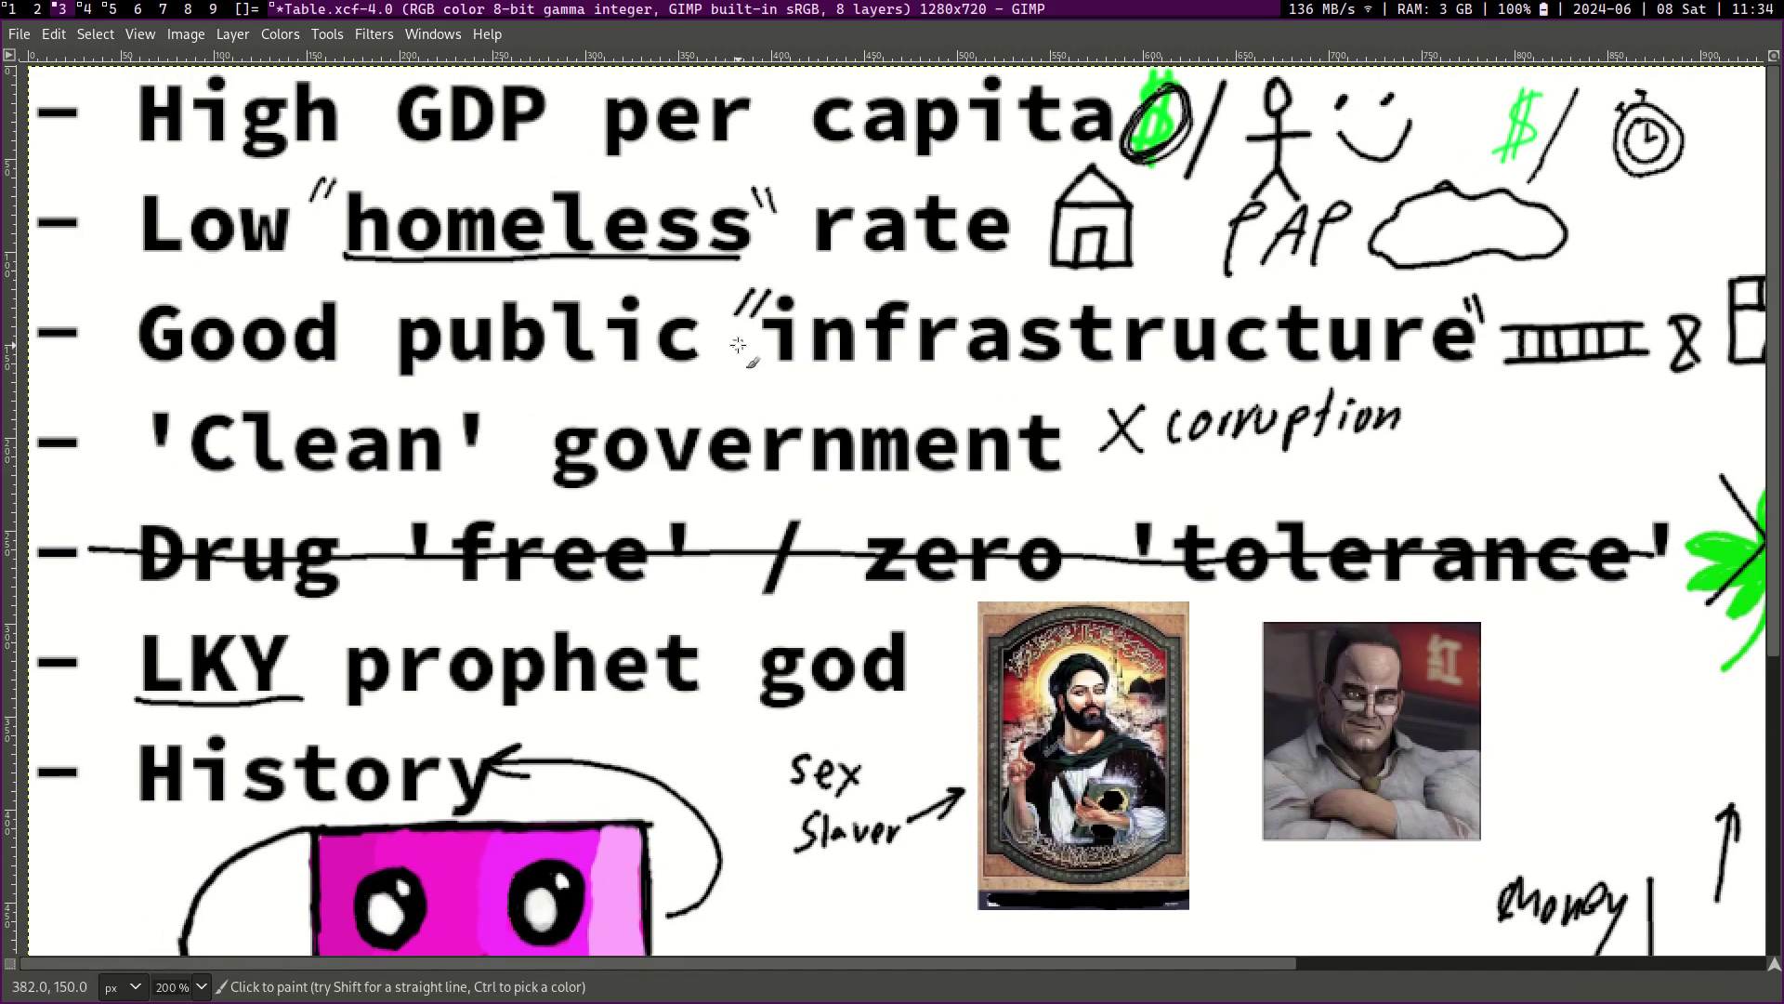
pyautogui.hscroll(6, 738, 346)
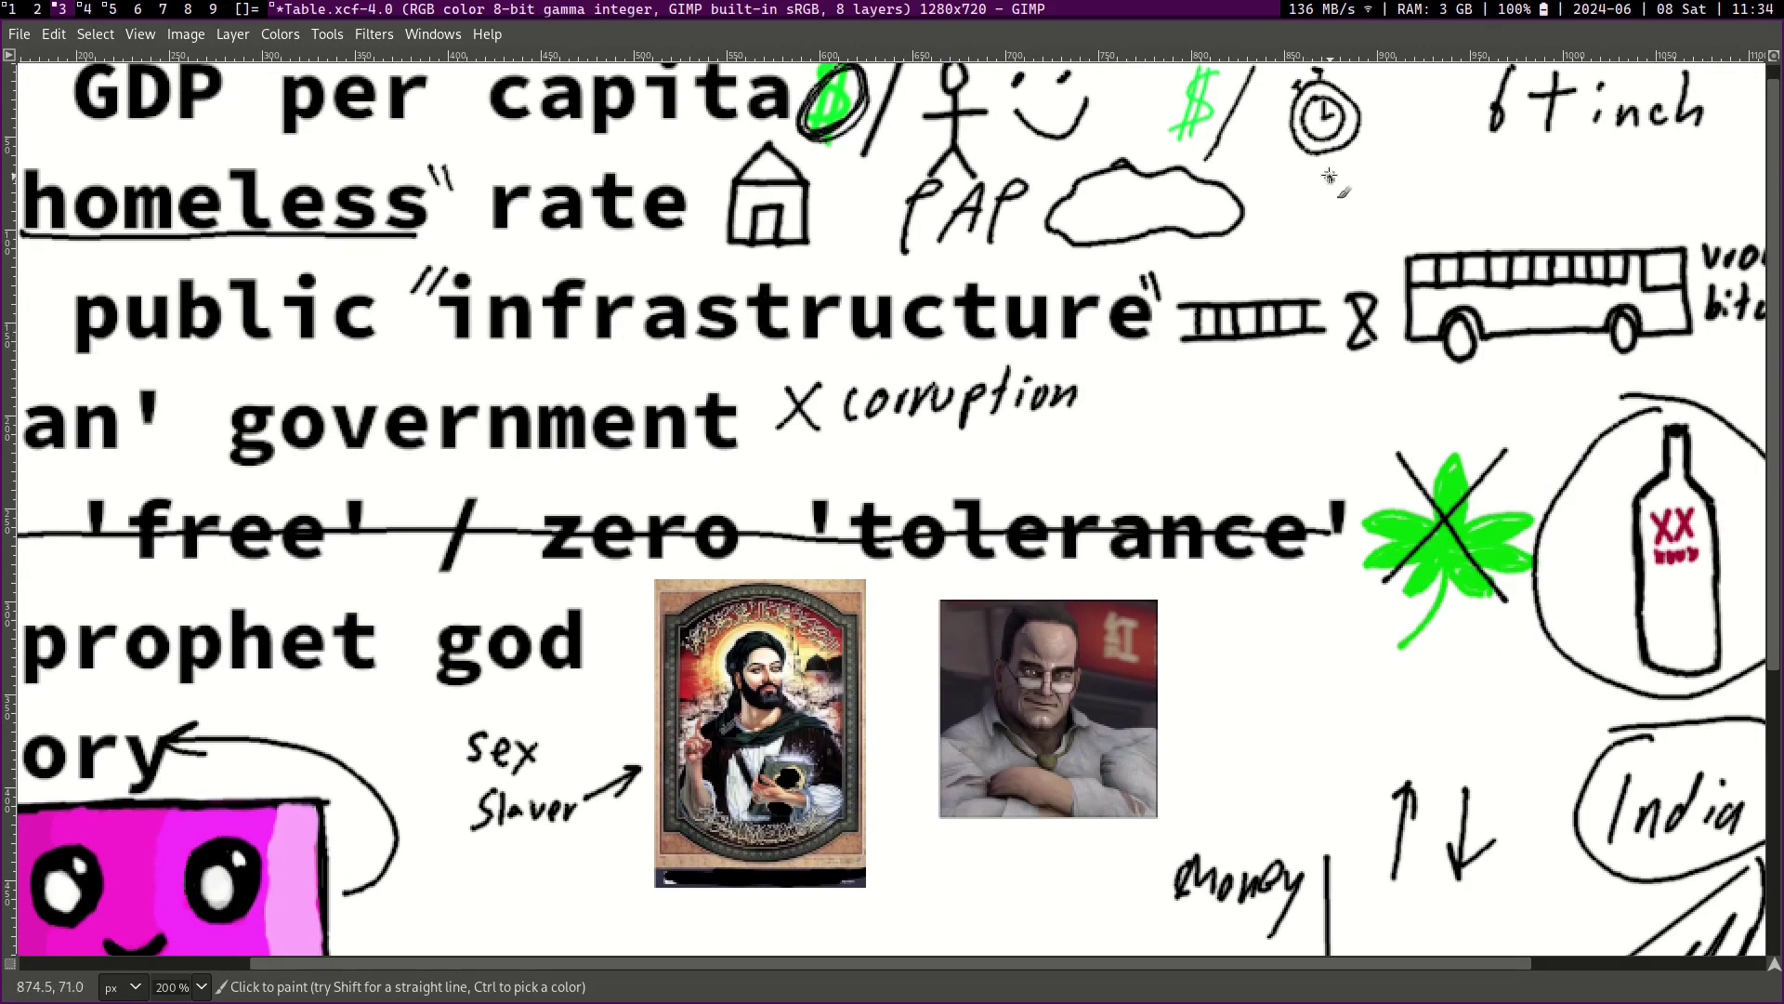
# Step: Write 99 years Vs "I own house" beside the cloud-shaped outline on the homeless rate line
pyautogui.moveTo(1334, 178)
pyautogui.mouseDown()
pyautogui.moveTo(1325, 225)
pyautogui.moveTo(1362, 229)
pyautogui.mouseUp()
pyautogui.moveTo(1394, 190)
pyautogui.mouseDown()
pyautogui.moveTo(1386, 244)
pyautogui.moveTo(1448, 214)
pyautogui.mouseUp()
pyautogui.moveTo(1471, 195); pyautogui.dragTo(1484, 215)
pyautogui.moveTo(1487, 199)
pyautogui.mouseDown()
pyautogui.moveTo(1508, 195)
pyautogui.moveTo(1498, 222)
pyautogui.moveTo(1195, 224)
pyautogui.mouseUp()
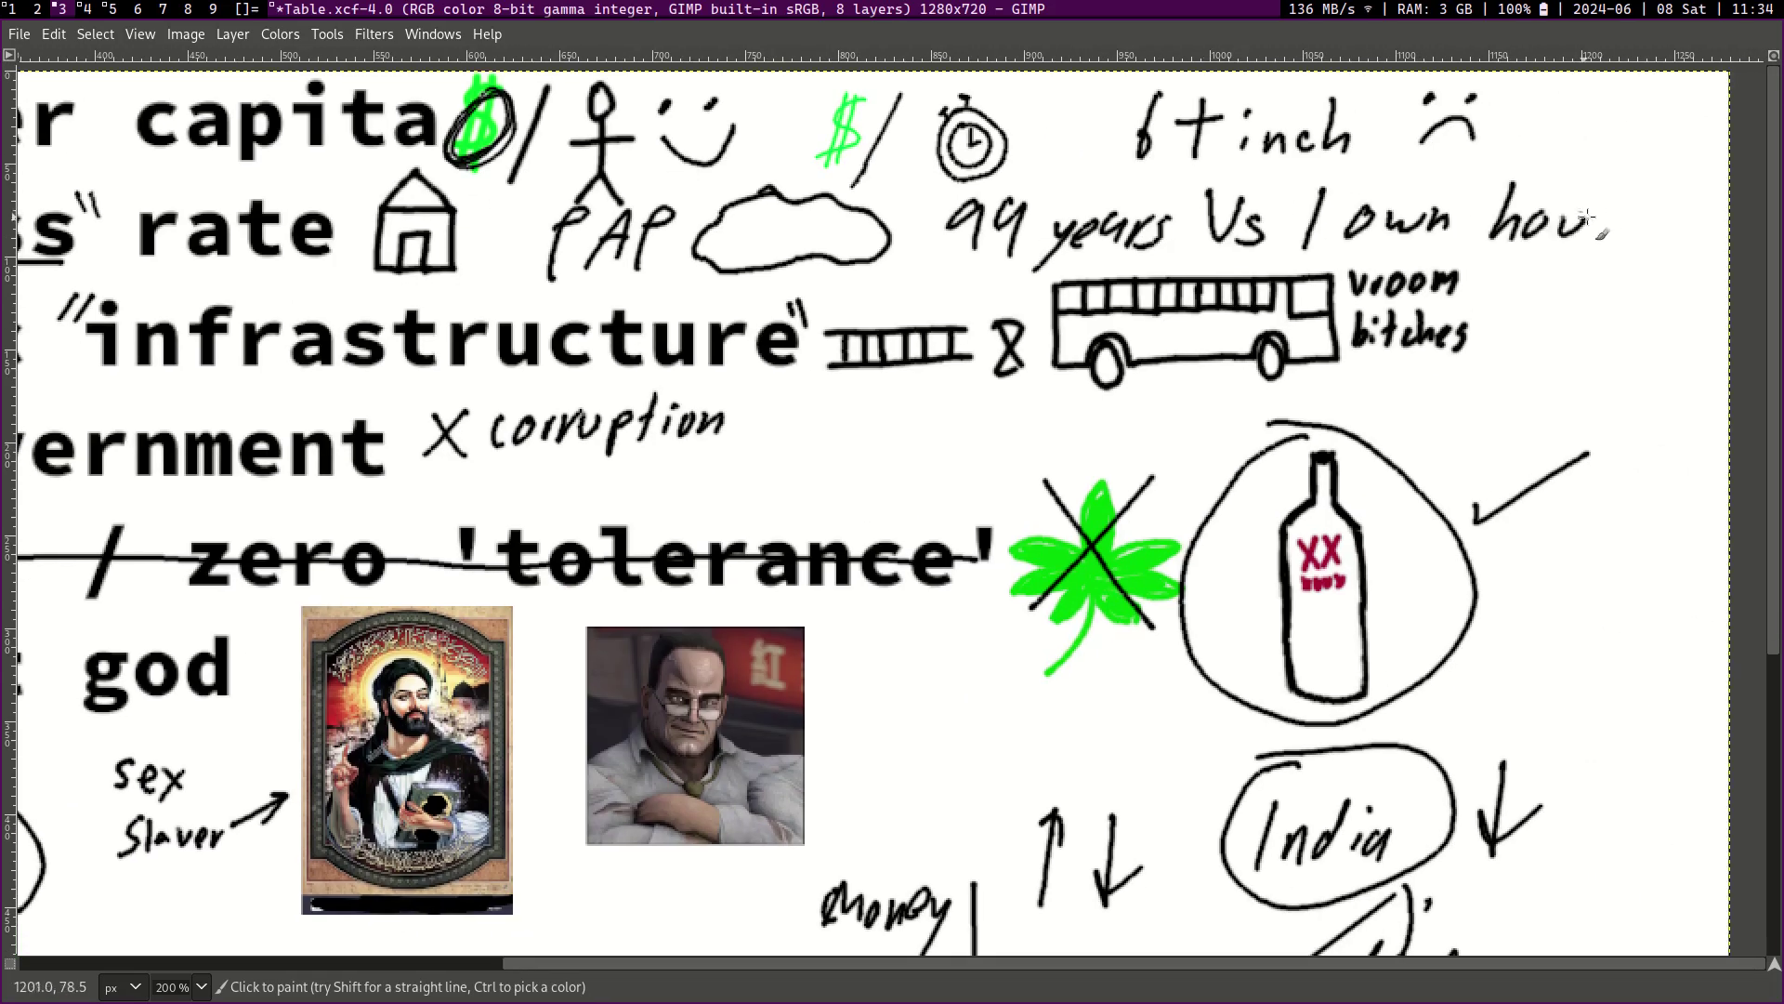
pyautogui.moveTo(1597, 212)
pyautogui.mouseDown()
pyautogui.moveTo(1582, 238)
pyautogui.moveTo(1626, 235)
pyautogui.mouseUp()
pyautogui.moveTo(1650, 190); pyautogui.dragTo(1663, 203)
pyautogui.moveTo(1287, 186); pyautogui.dragTo(1283, 209)
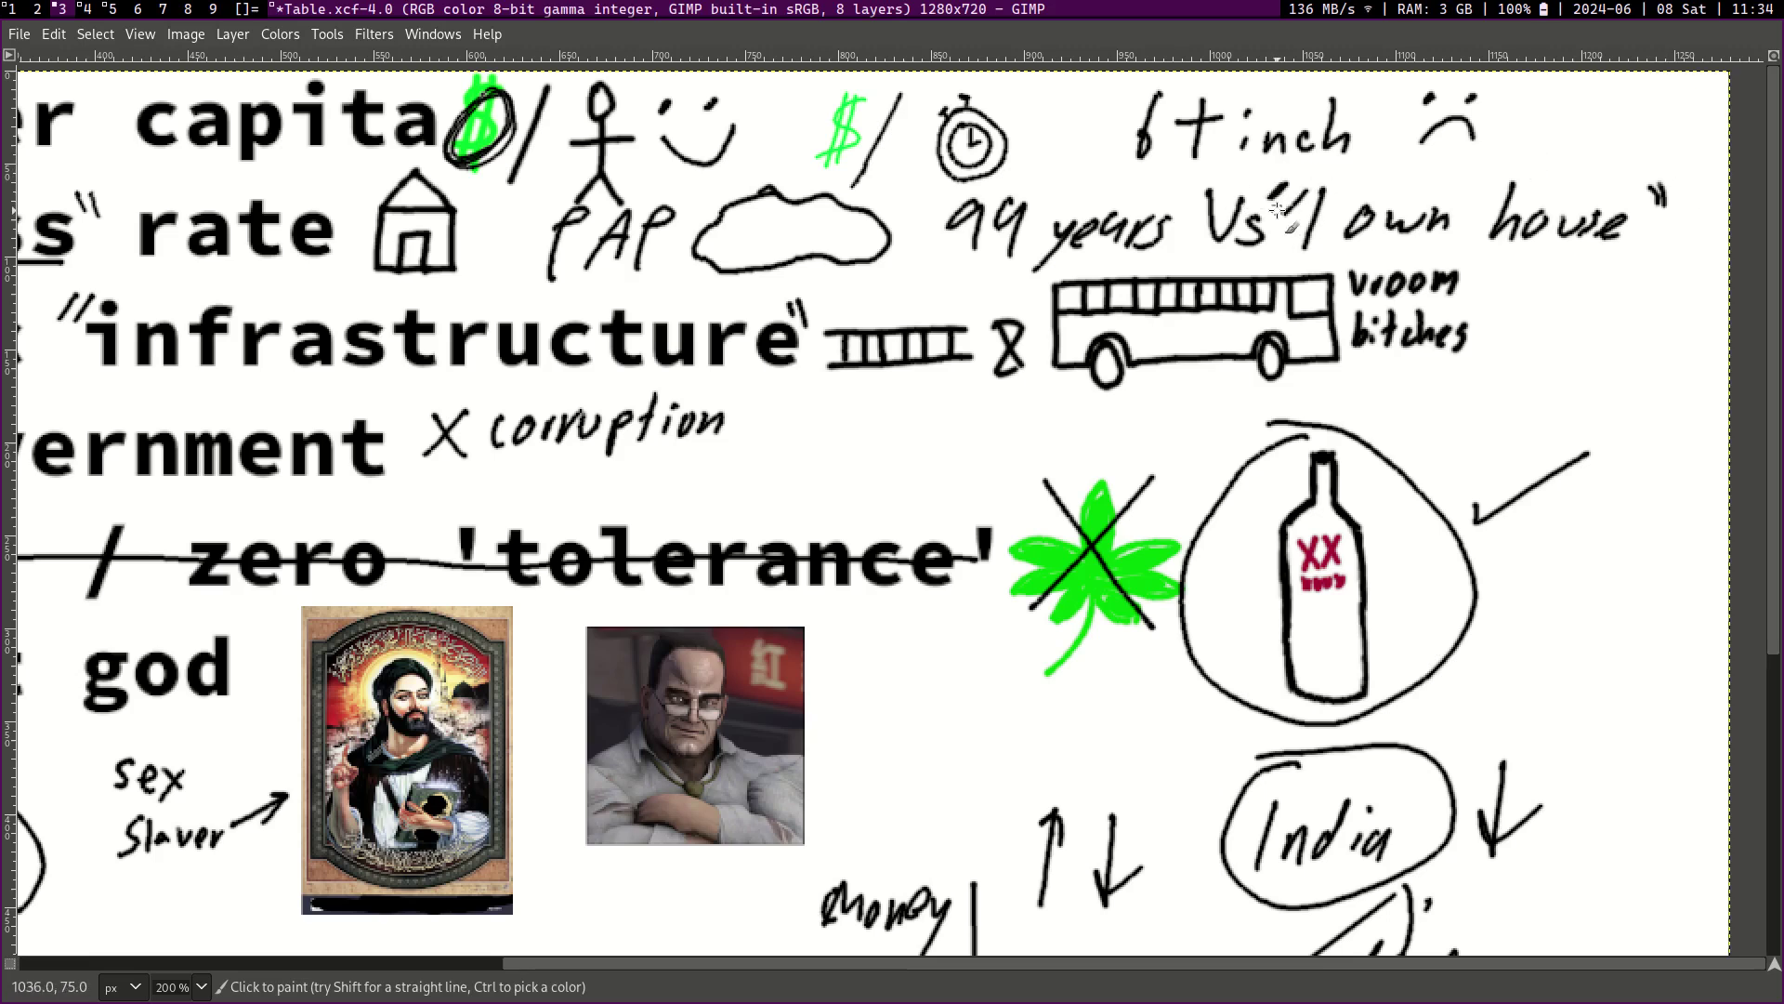
# Step: Write and underline "LAA" beneath the "I own house" note, and view the Land Acquisition Act article
pyautogui.moveTo(976, 358)
pyautogui.mouseDown()
pyautogui.moveTo(1104, 312)
pyautogui.moveTo(1343, 315)
pyautogui.mouseUp()
pyautogui.hscroll(-5, 842, 409)
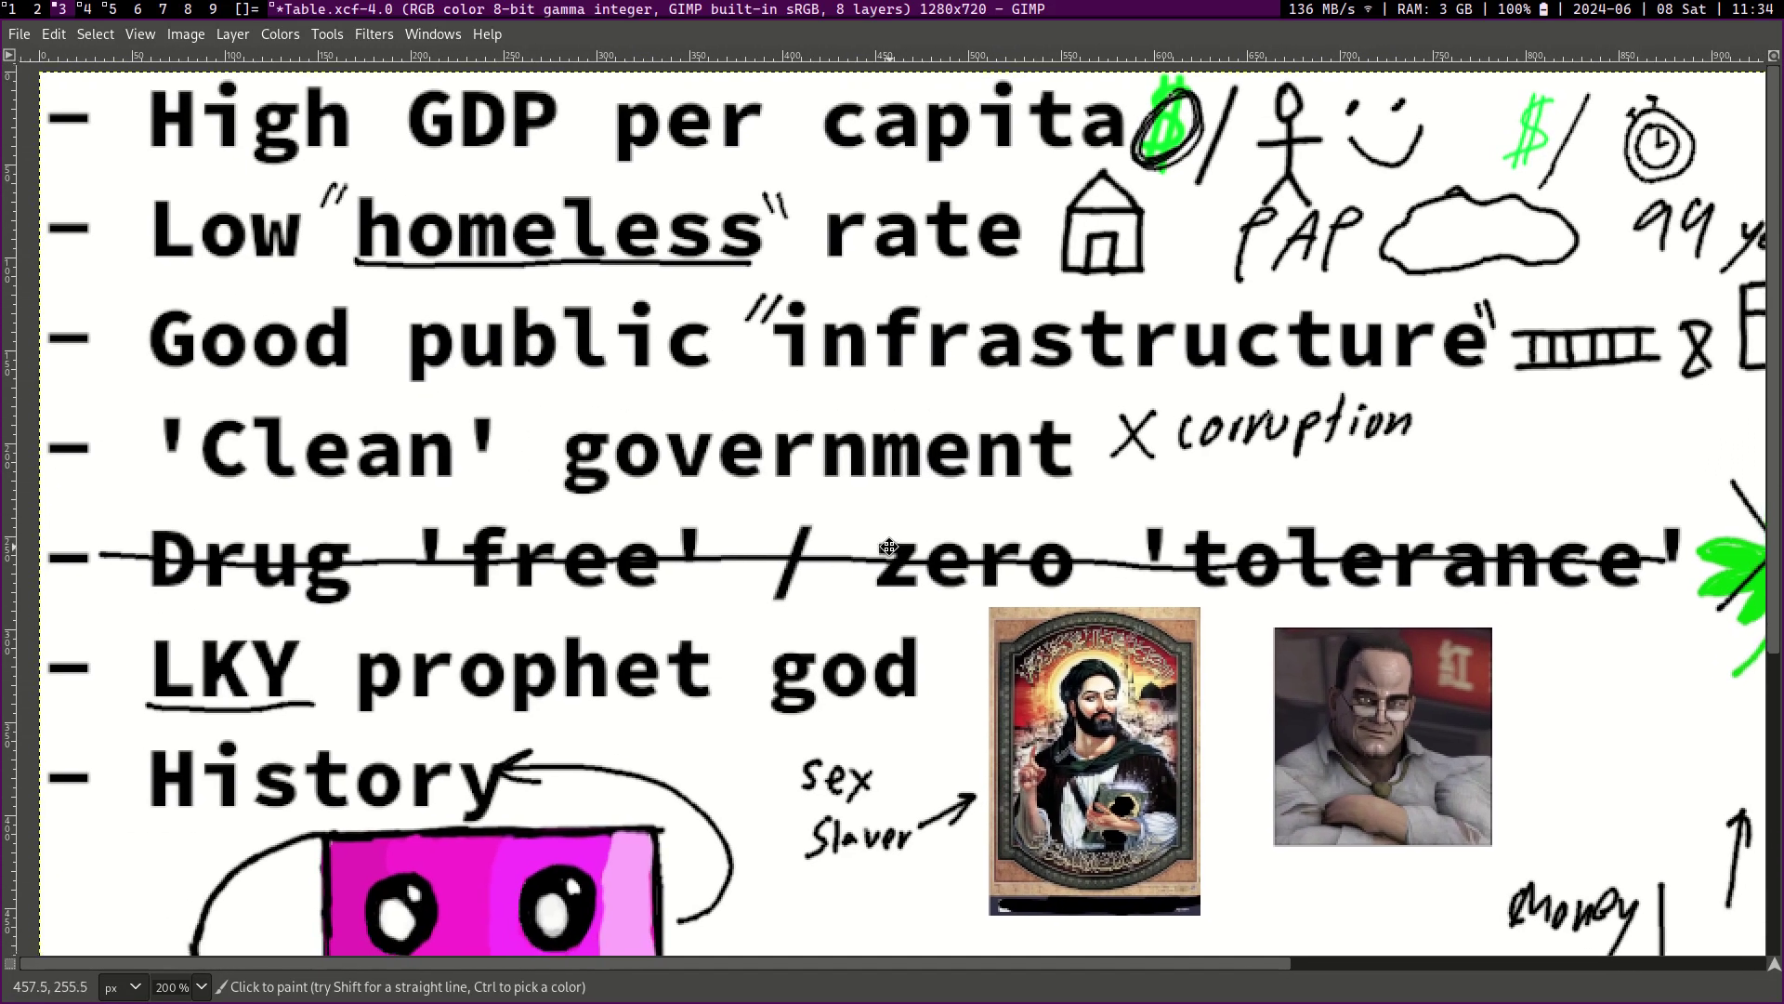
pyautogui.moveTo(889, 546); pyautogui.dragTo(876, 542)
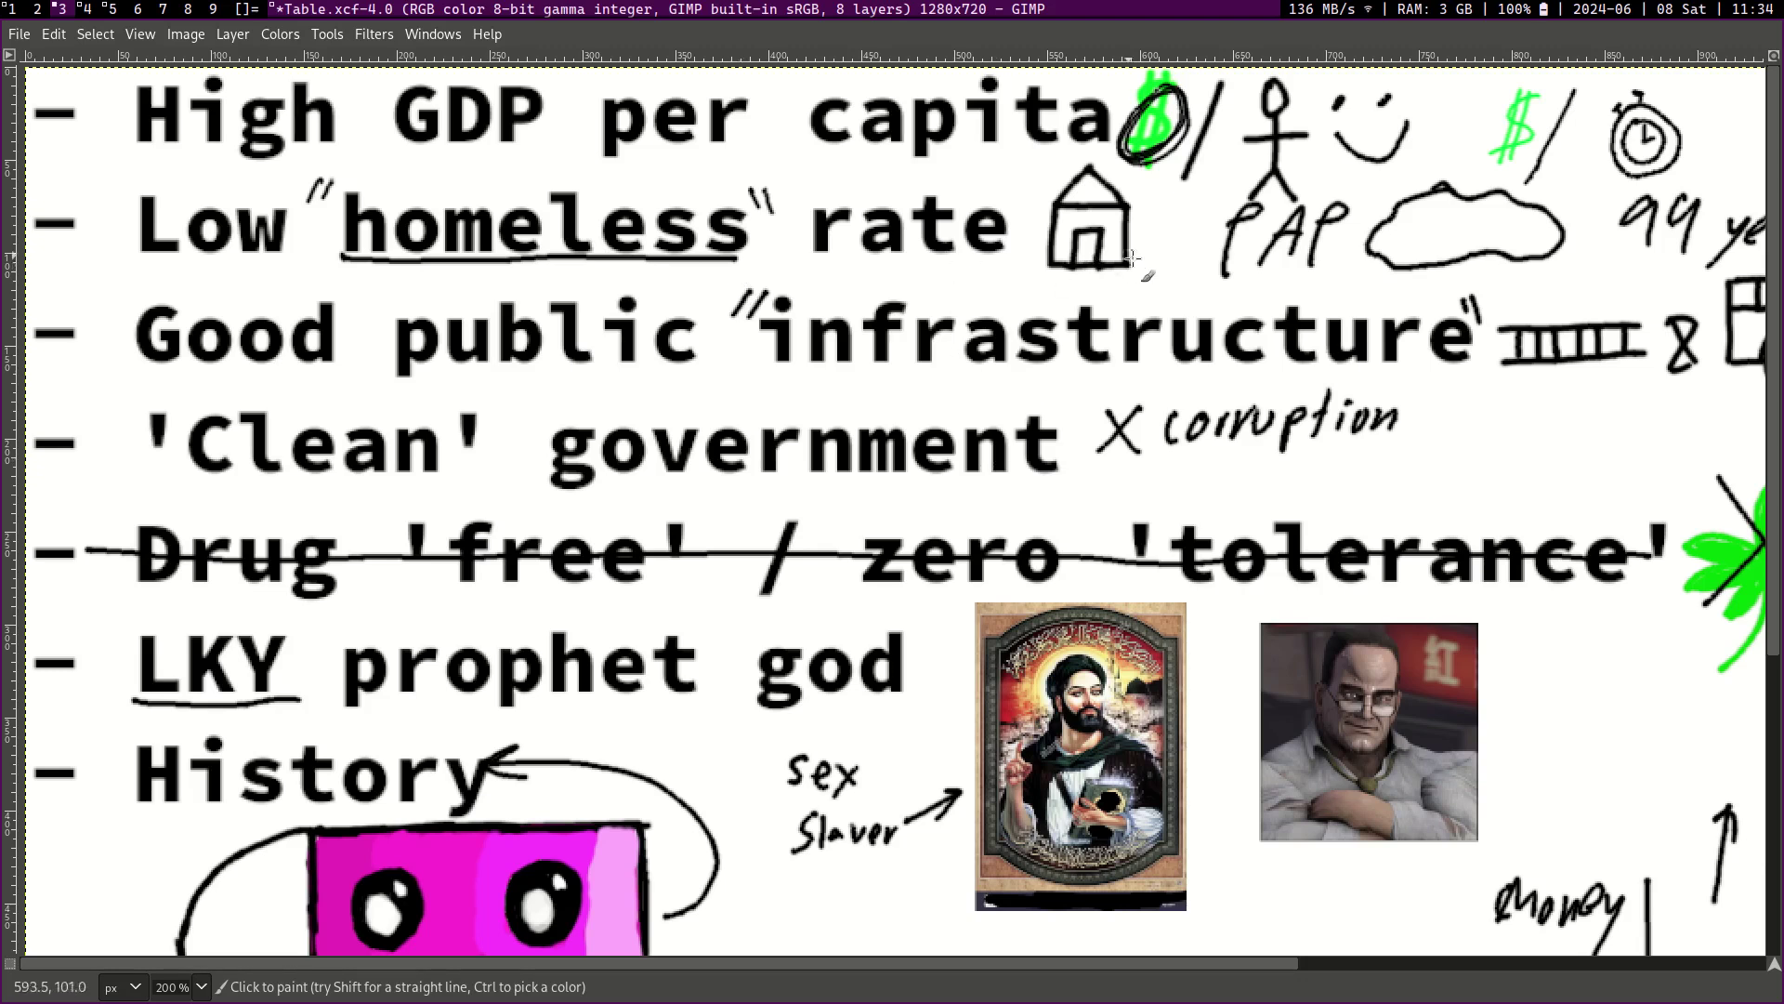
pyautogui.moveTo(1139, 306); pyautogui.dragTo(600, 311)
pyautogui.moveTo(1554, 281); pyautogui.dragTo(1066, 238)
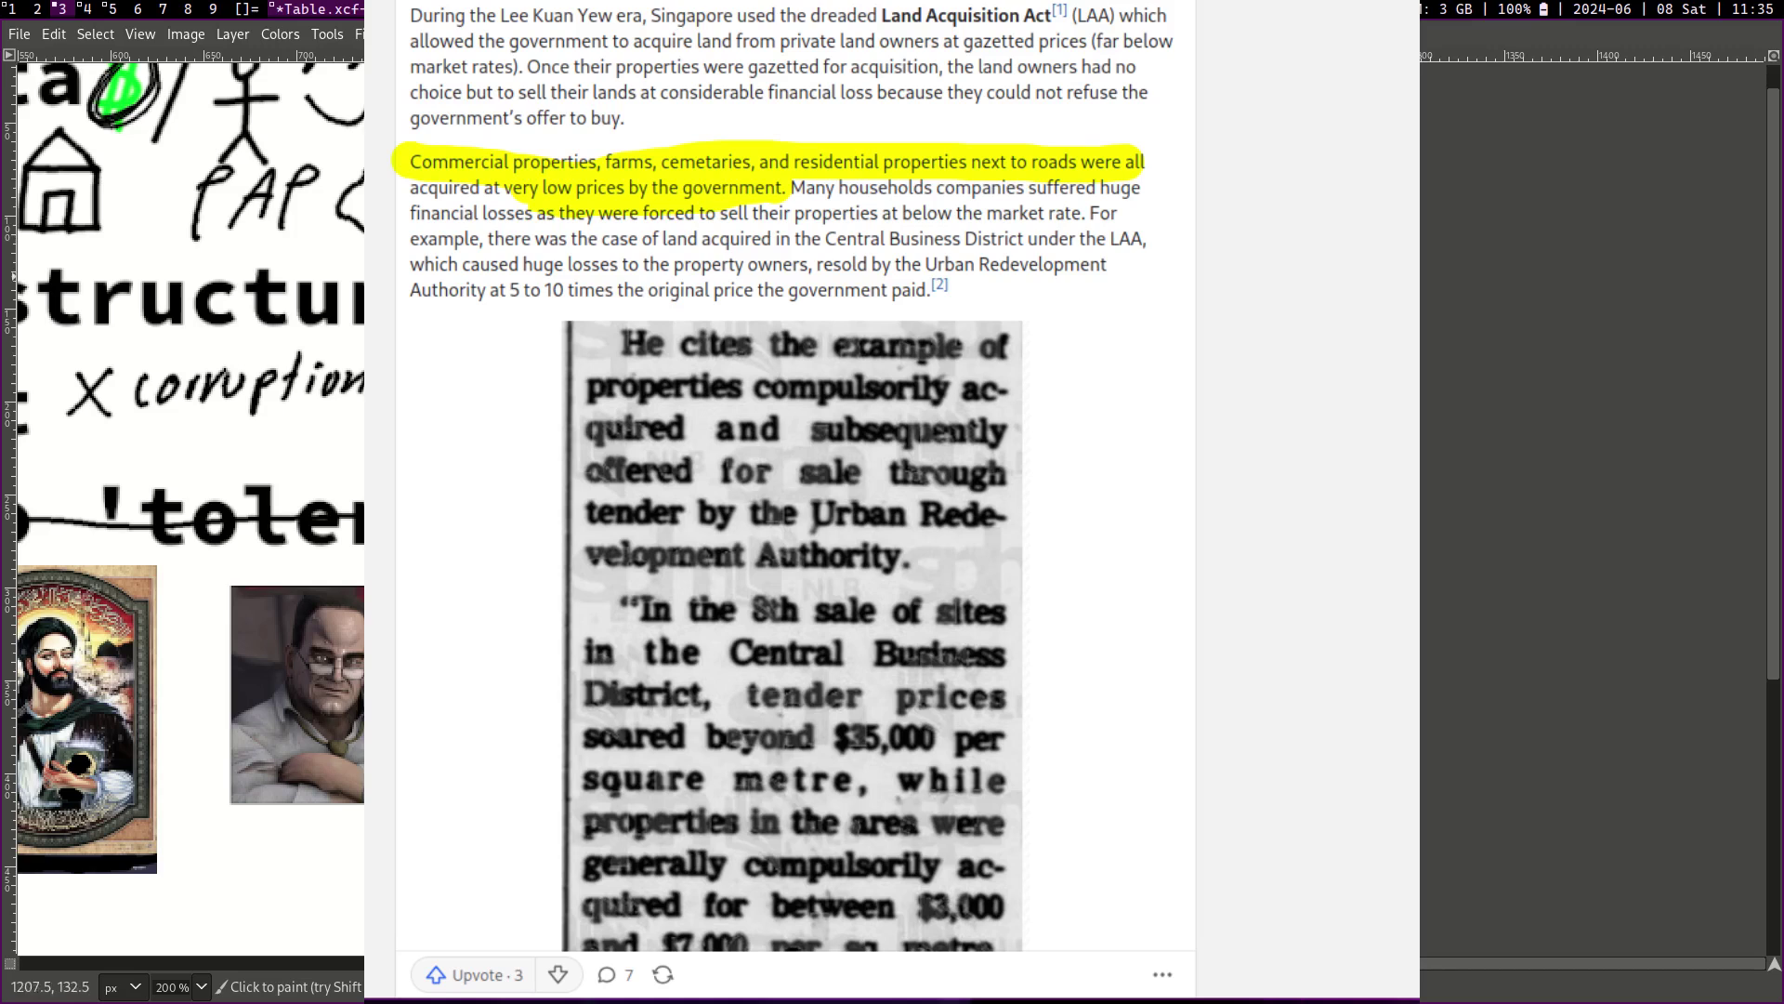
pyautogui.press('super+minus')
pyautogui.moveTo(1209, 284)
pyautogui.mouseDown()
pyautogui.moveTo(1261, 278)
pyautogui.moveTo(1241, 280)
pyautogui.mouseUp()
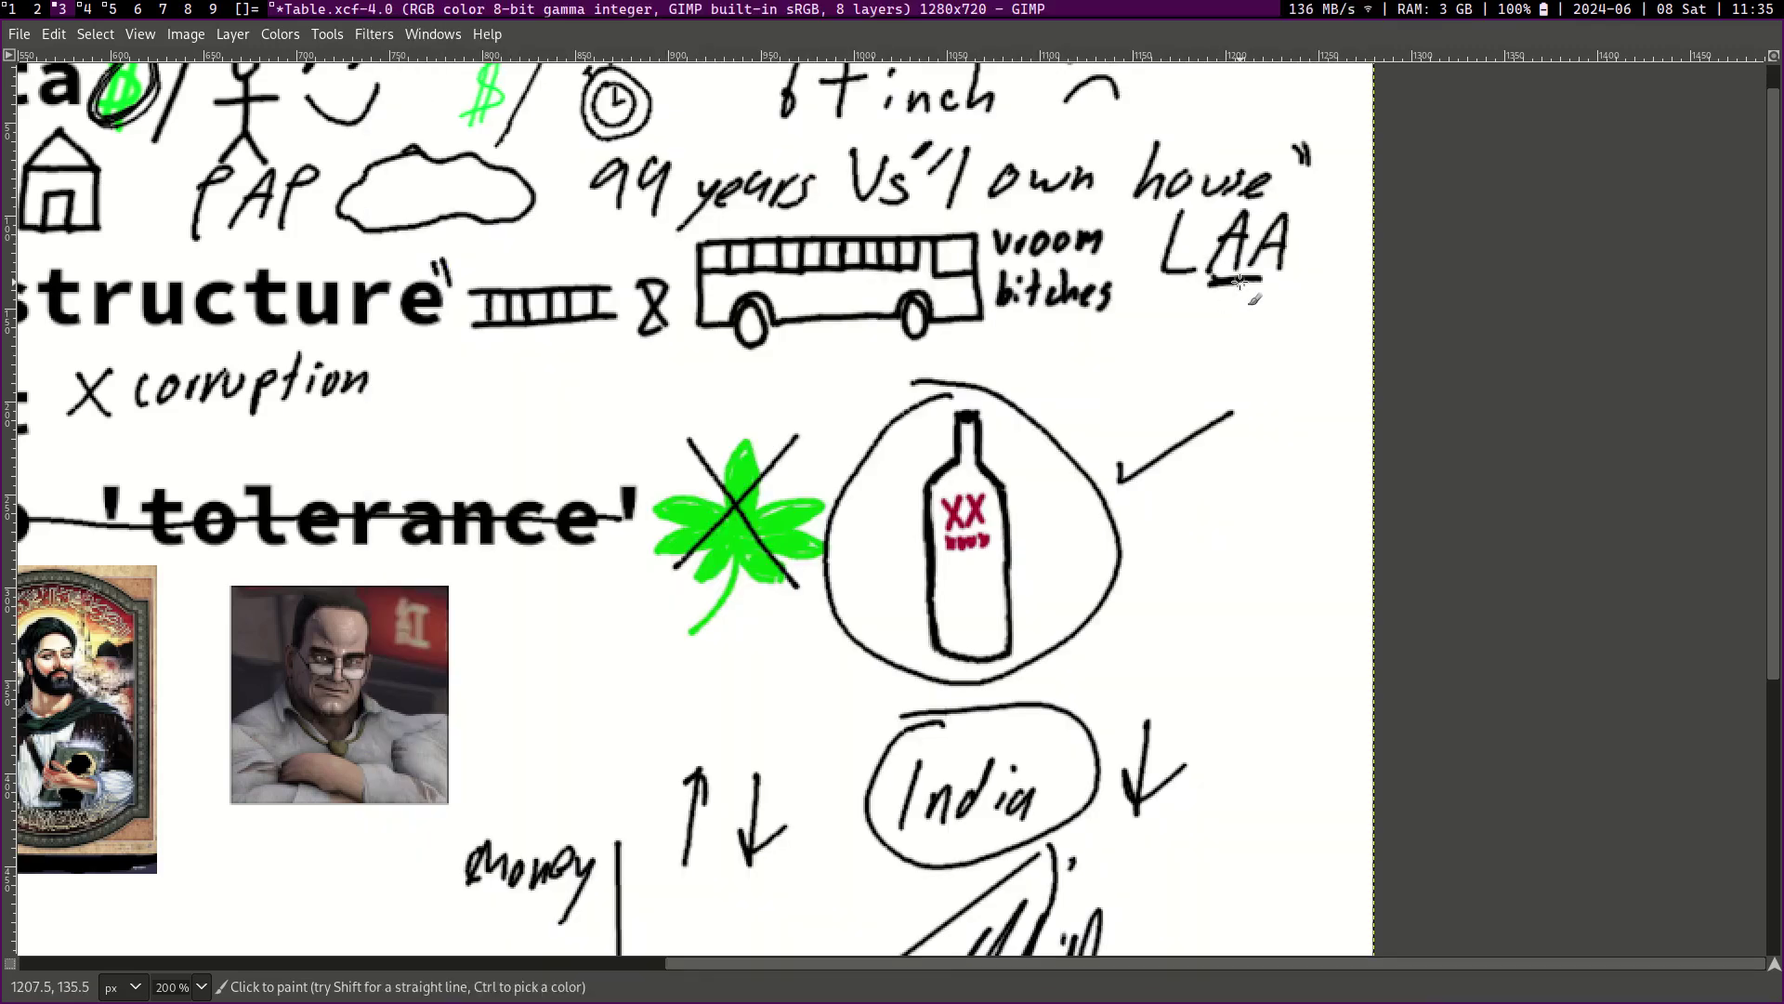
# Step: Underline the word "infrastructure" in the topic list
pyautogui.hscroll(-5, 1287, 373)
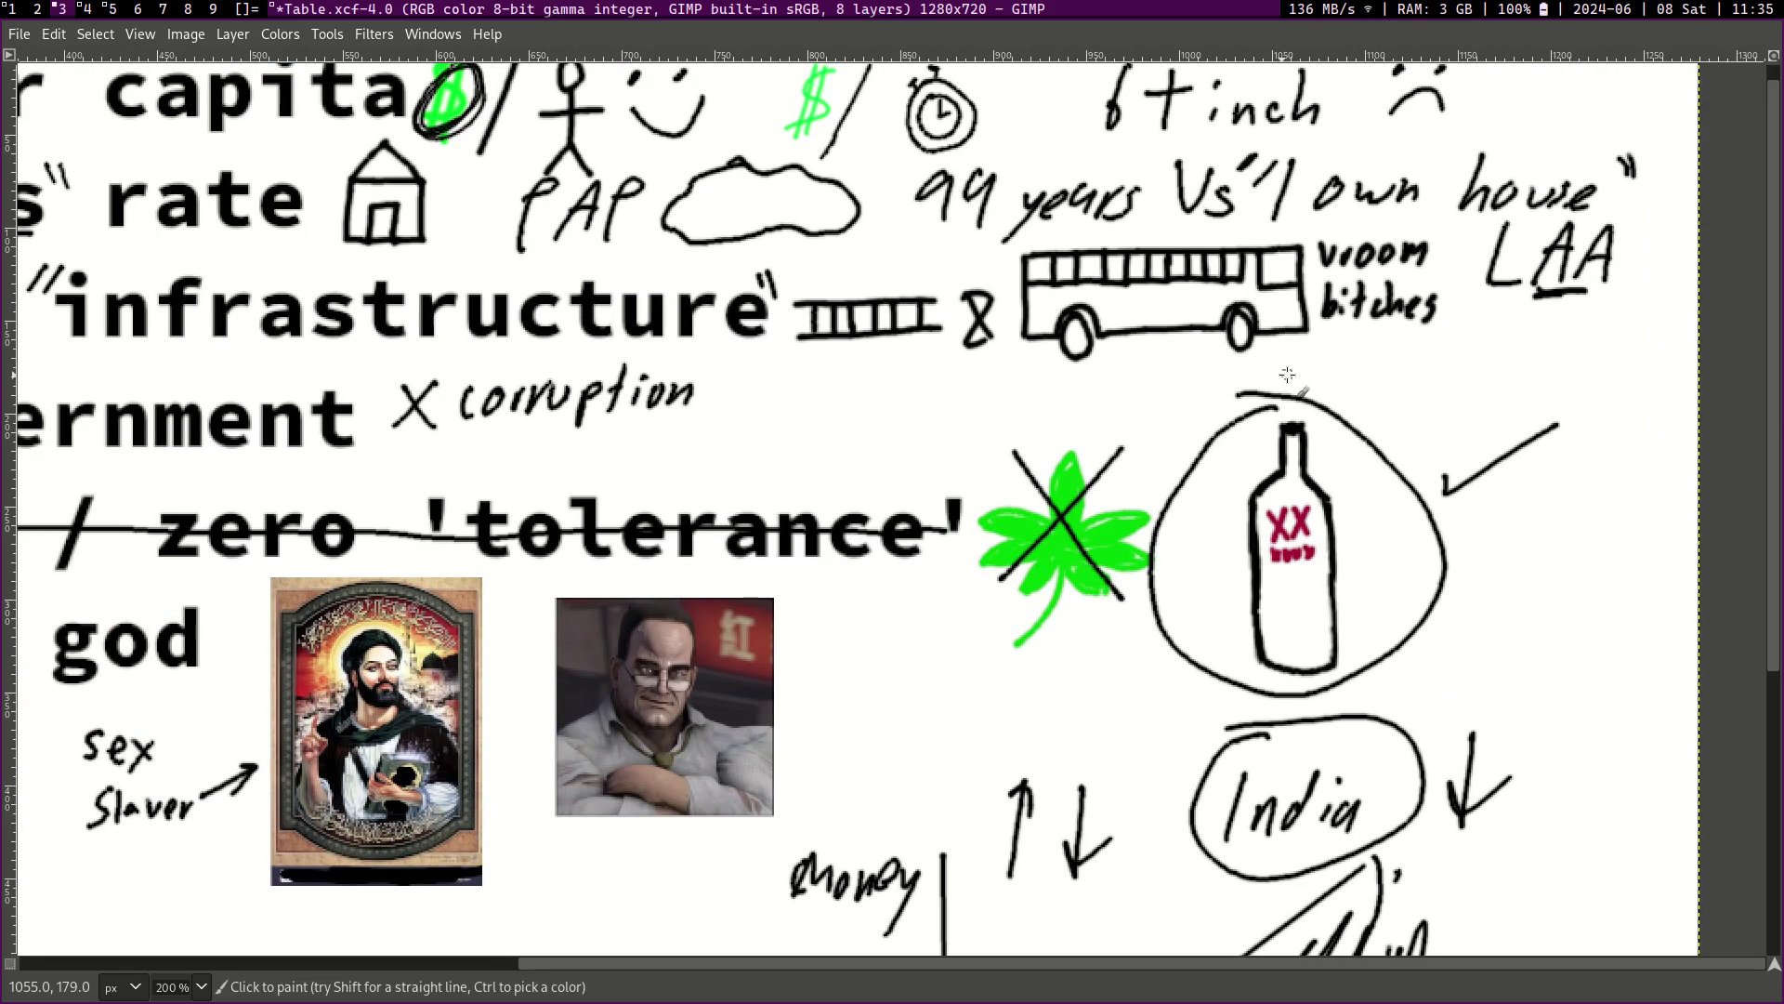
pyautogui.hscroll(-9, 1287, 373)
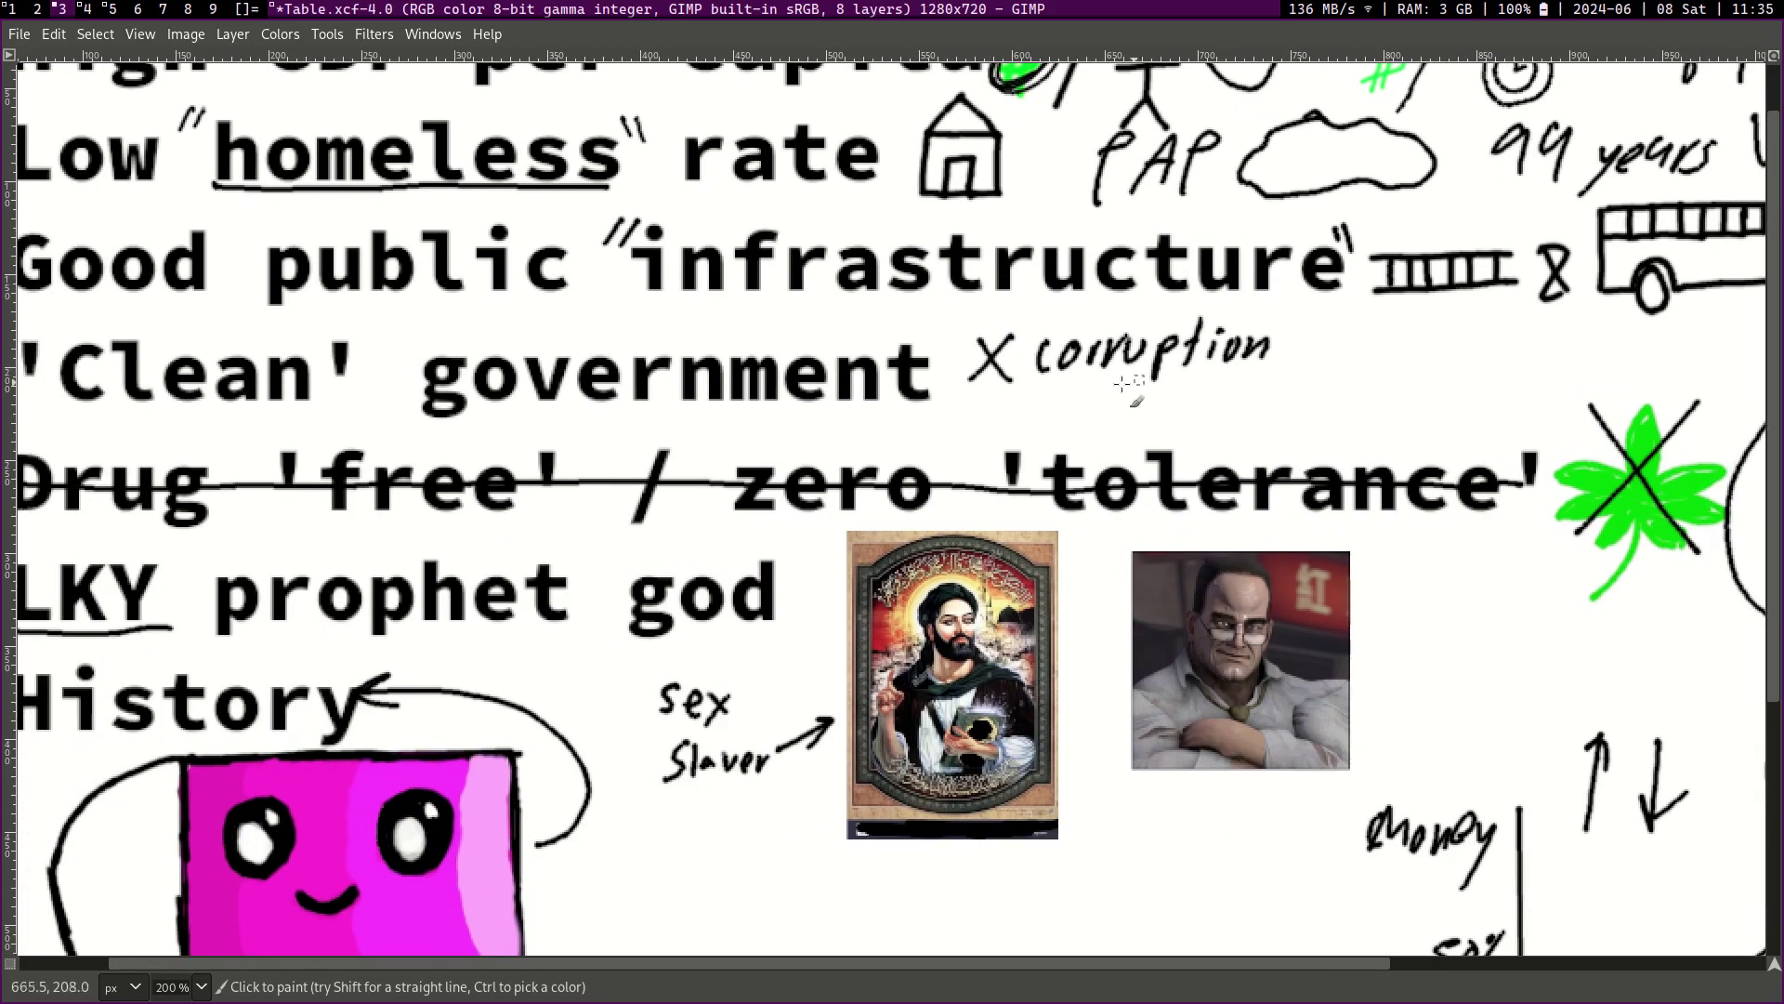
pyautogui.hscroll(-2, 1123, 383)
pyautogui.moveTo(734, 321); pyautogui.dragTo(1349, 322)
pyautogui.hscroll(-2, 855, 389)
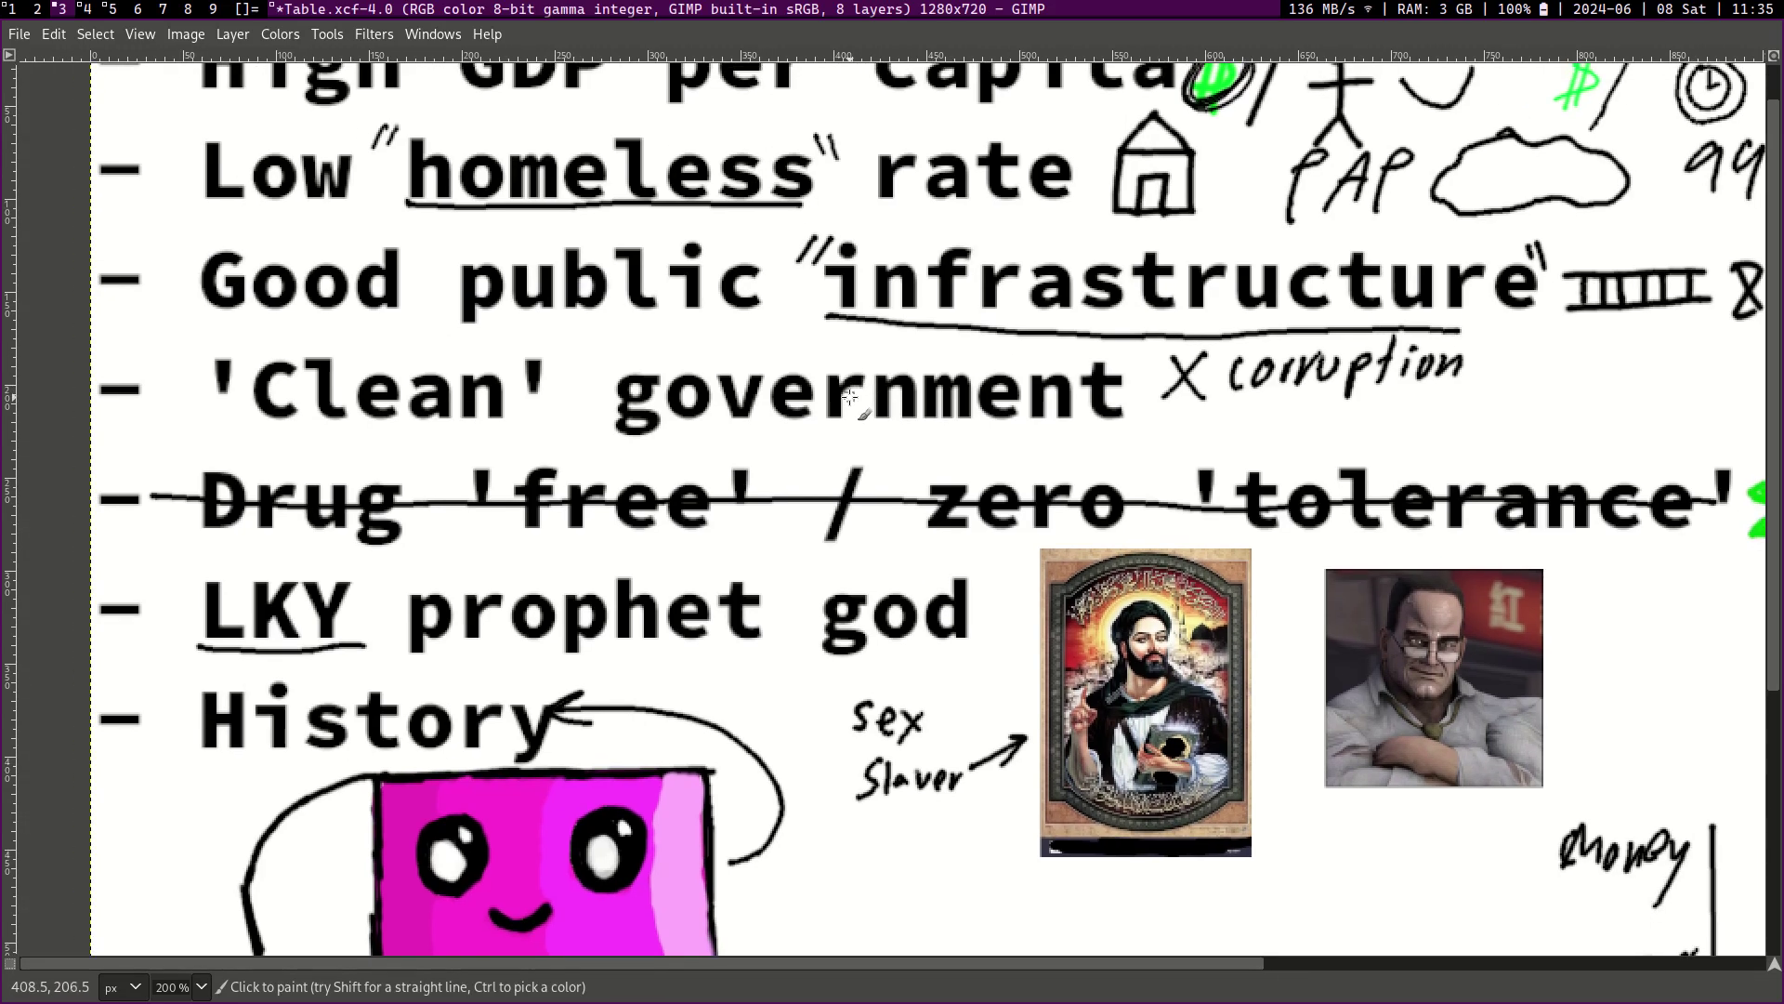
# Step: Switch to the CleanGovernment image and write "Govt" below its title
pyautogui.scroll(-2, 925, 495)
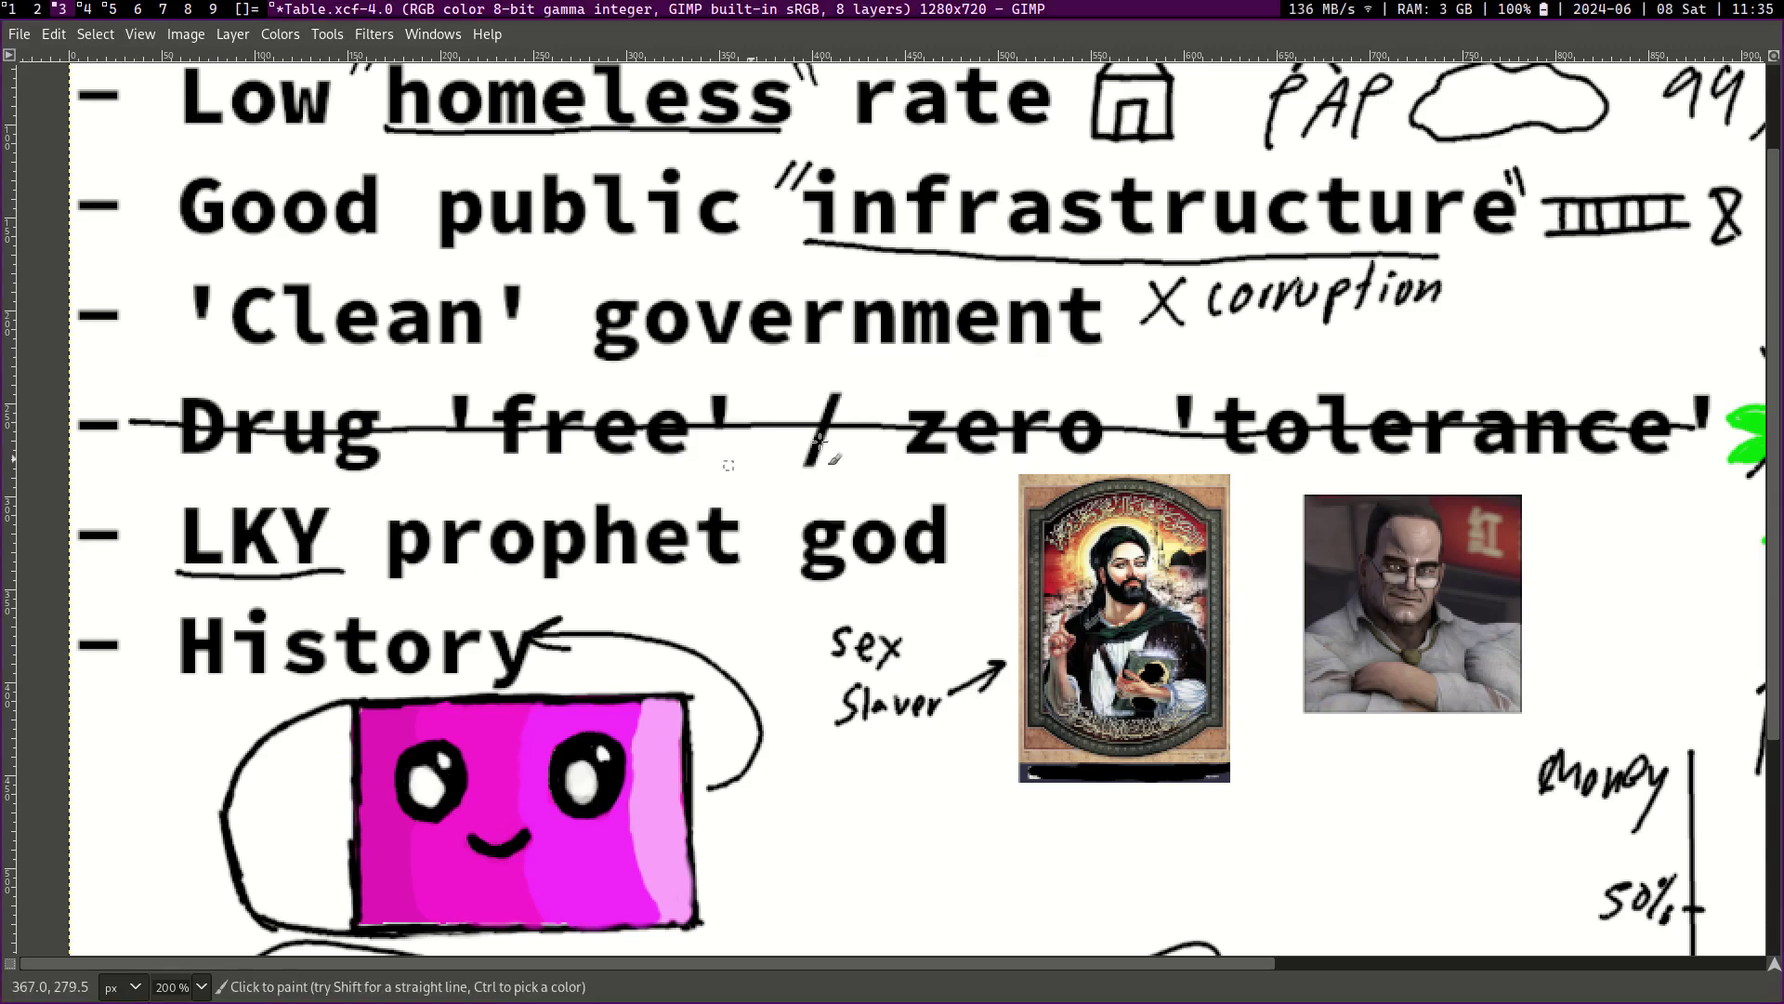
pyautogui.hotkey('ctrl', 'pageup')
pyautogui.scroll(3, 445, 326)
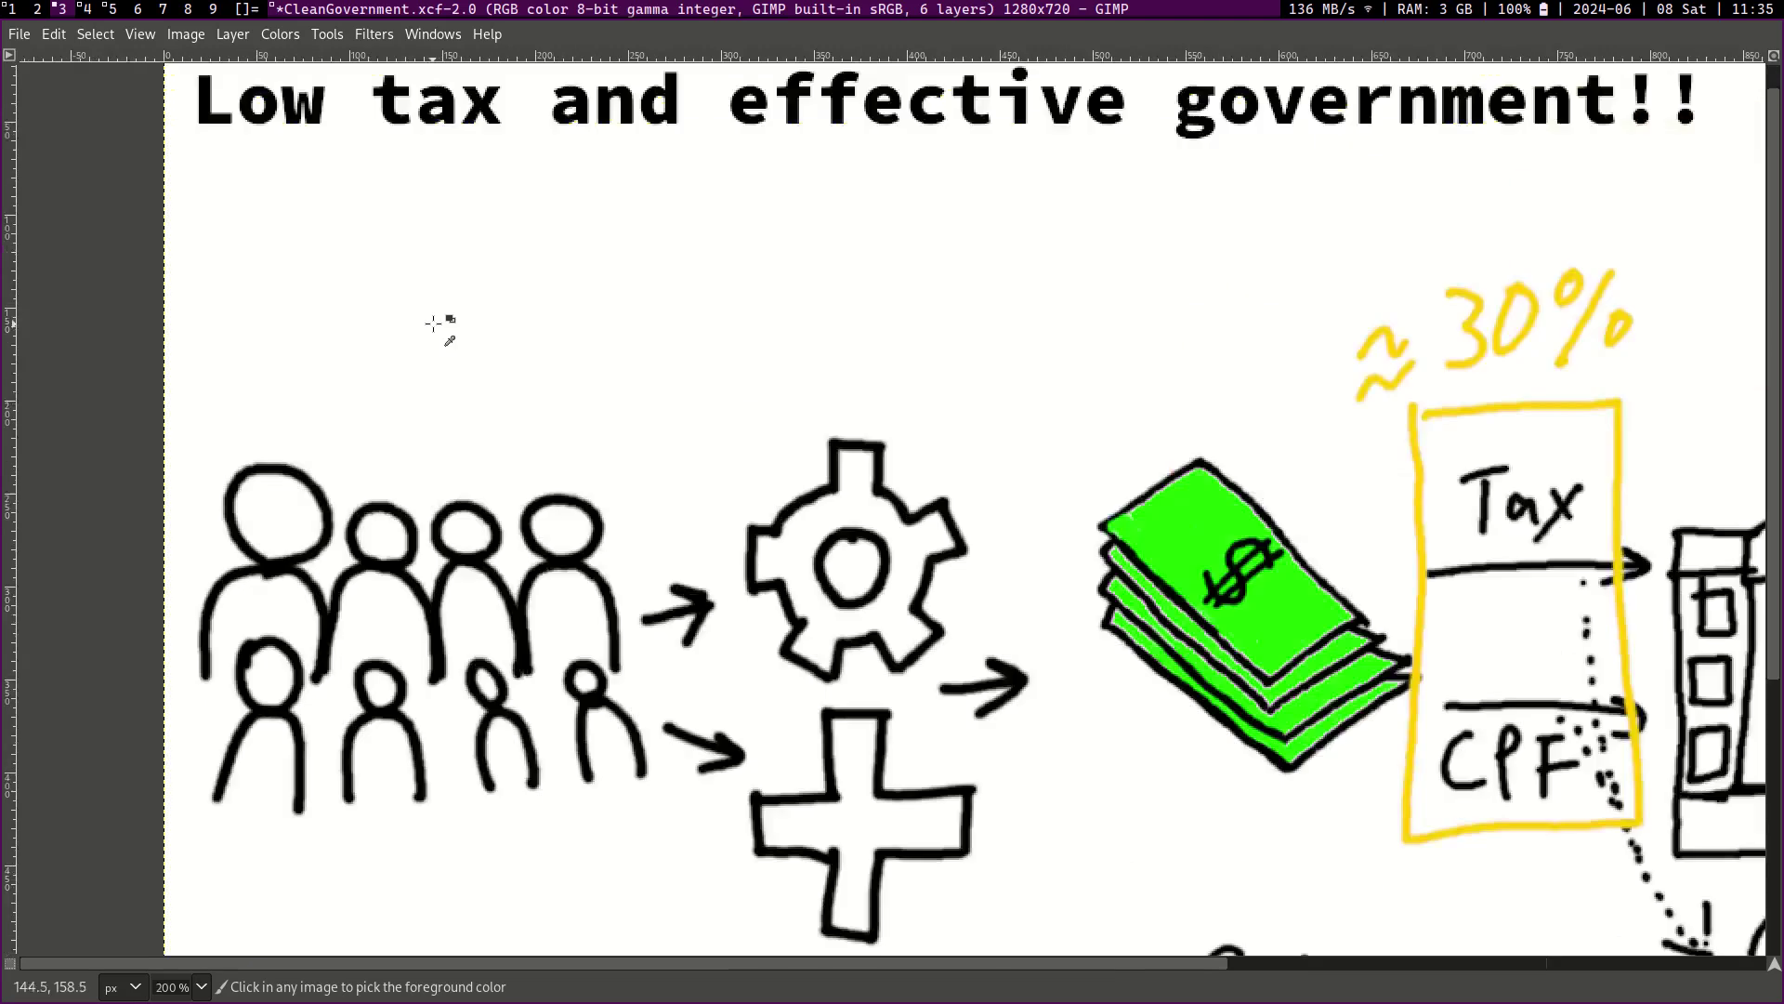
pyautogui.moveTo(541, 610); pyautogui.dragTo(763, 258)
pyautogui.scroll(-1, 762, 257)
pyautogui.moveTo(865, 322)
pyautogui.mouseDown()
pyautogui.moveTo(812, 386)
pyautogui.moveTo(1002, 464)
pyautogui.mouseUp()
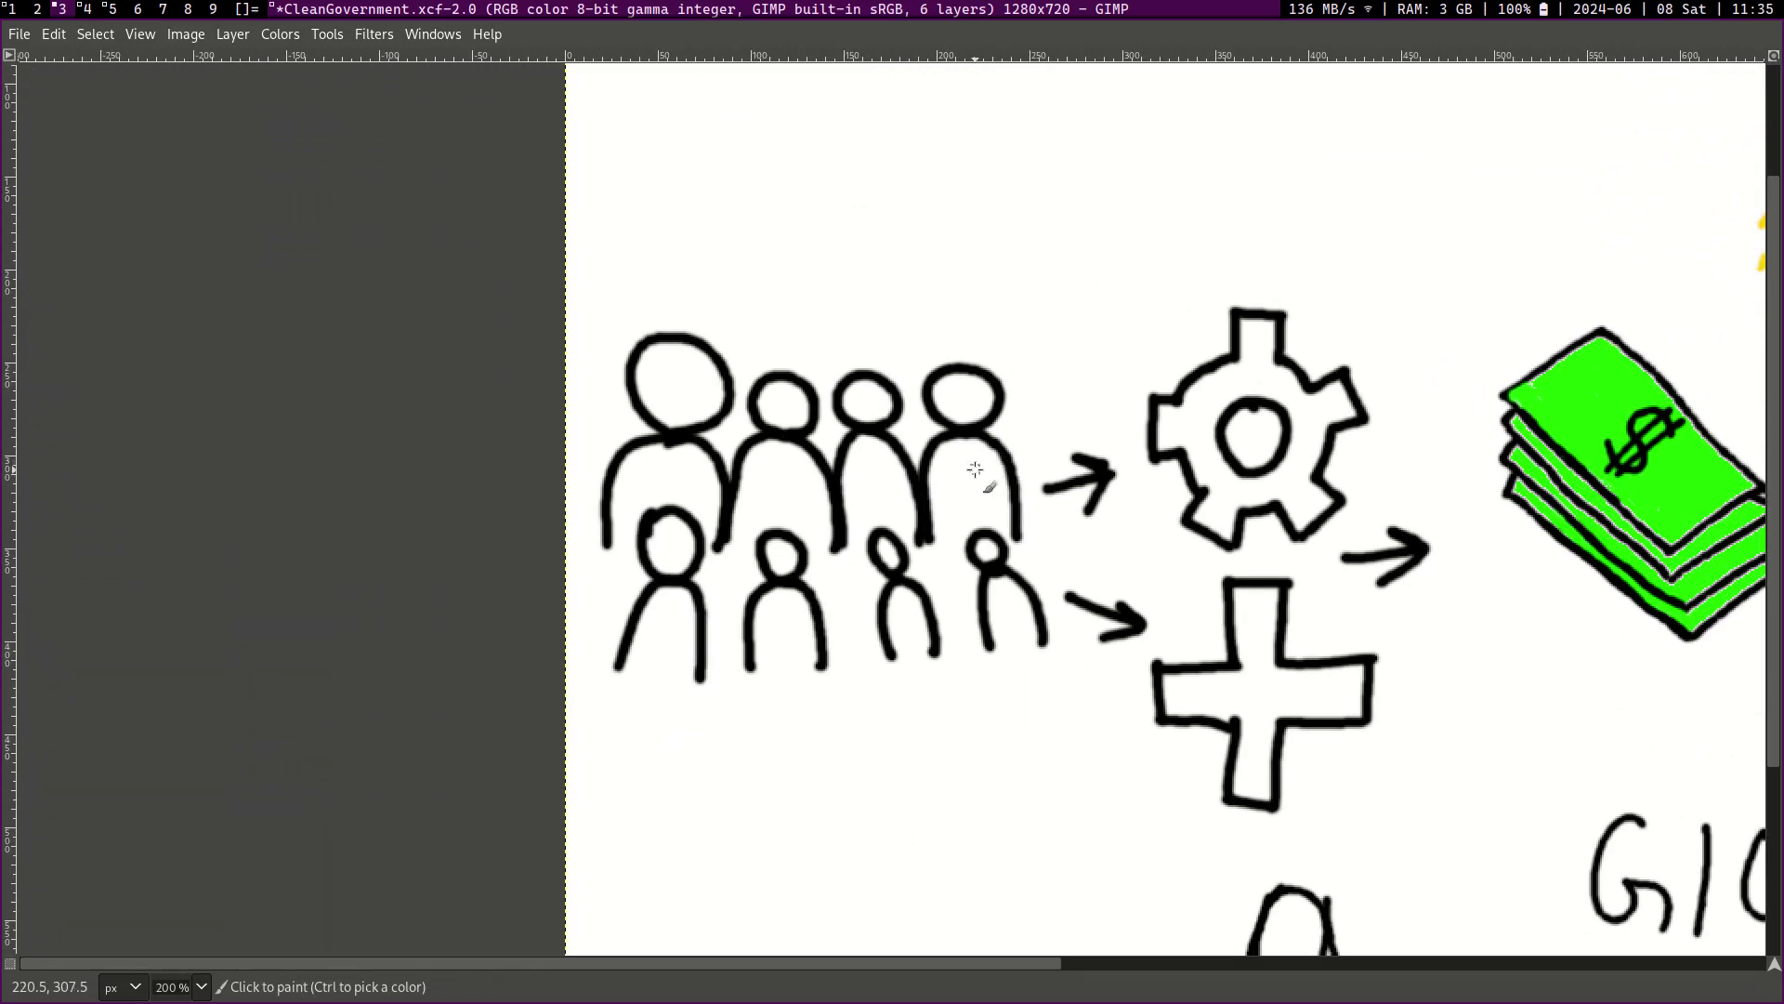
pyautogui.moveTo(914, 511); pyautogui.dragTo(828, 545)
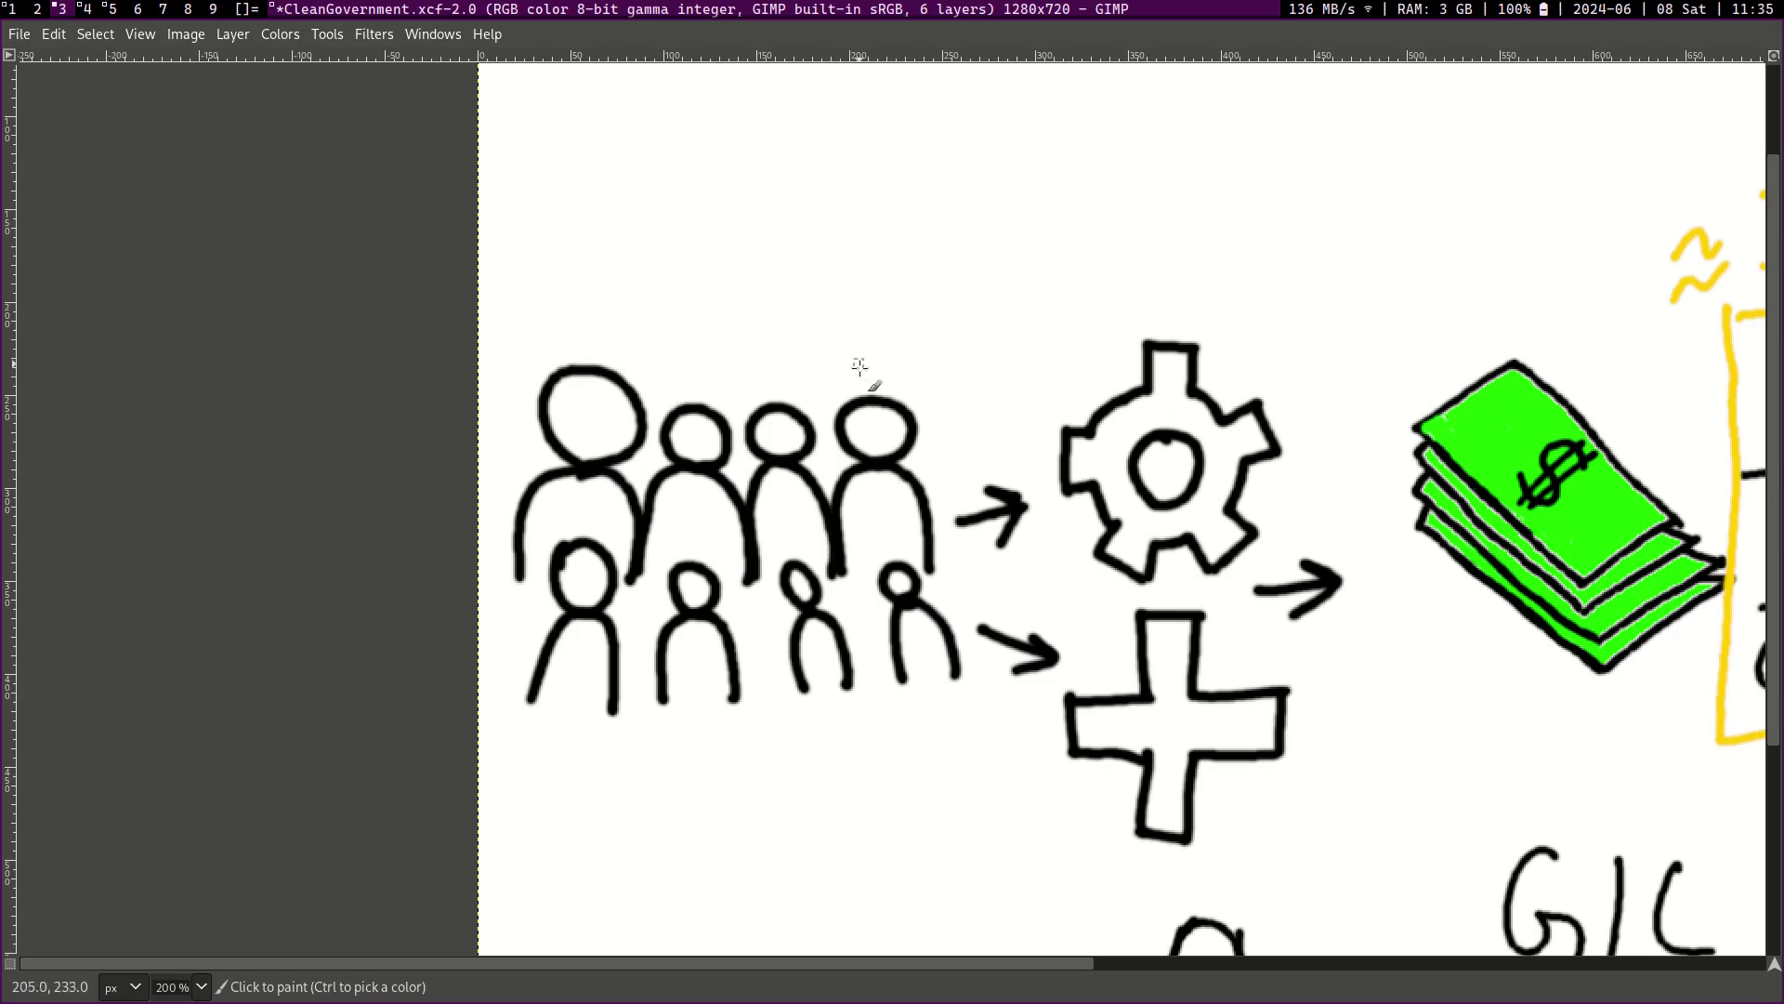
pyautogui.scroll(5, 875, 374)
pyautogui.hscroll(1, 875, 375)
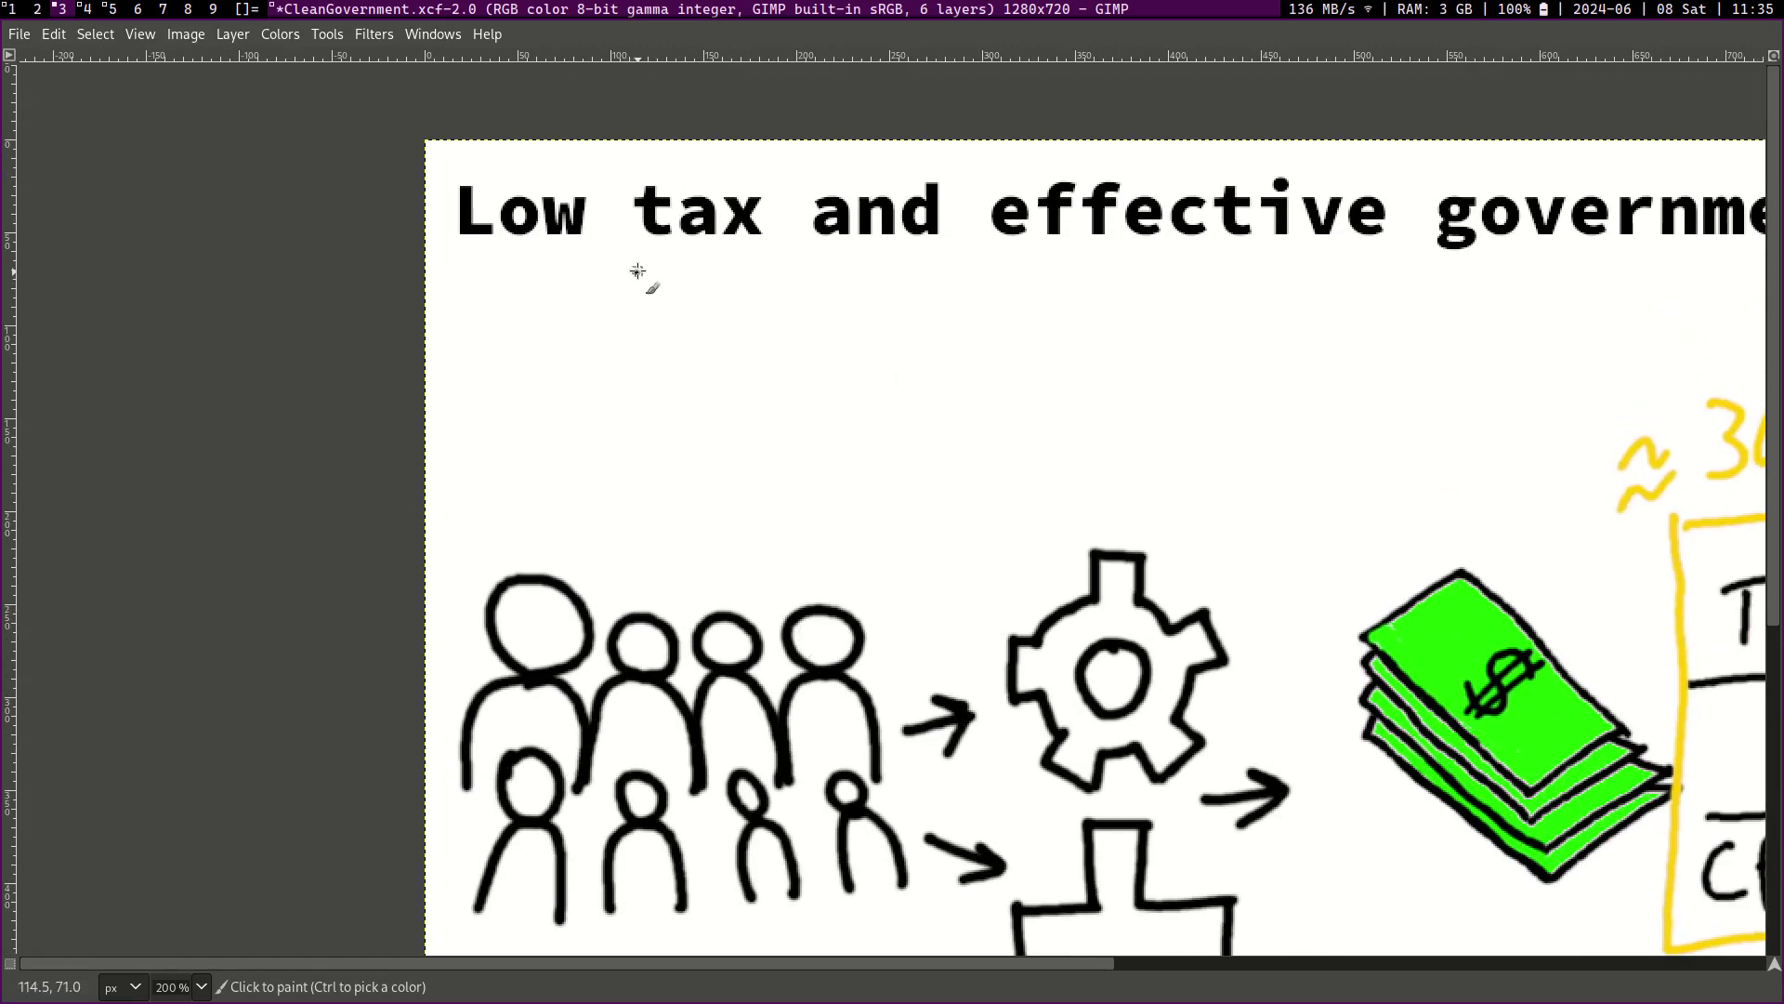
pyautogui.moveTo(638, 270); pyautogui.dragTo(630, 303)
pyautogui.moveTo(684, 286); pyautogui.dragTo(709, 284)
pyautogui.moveTo(730, 261)
pyautogui.mouseDown()
pyautogui.moveTo(722, 309)
pyautogui.moveTo(741, 277)
pyautogui.mouseUp()
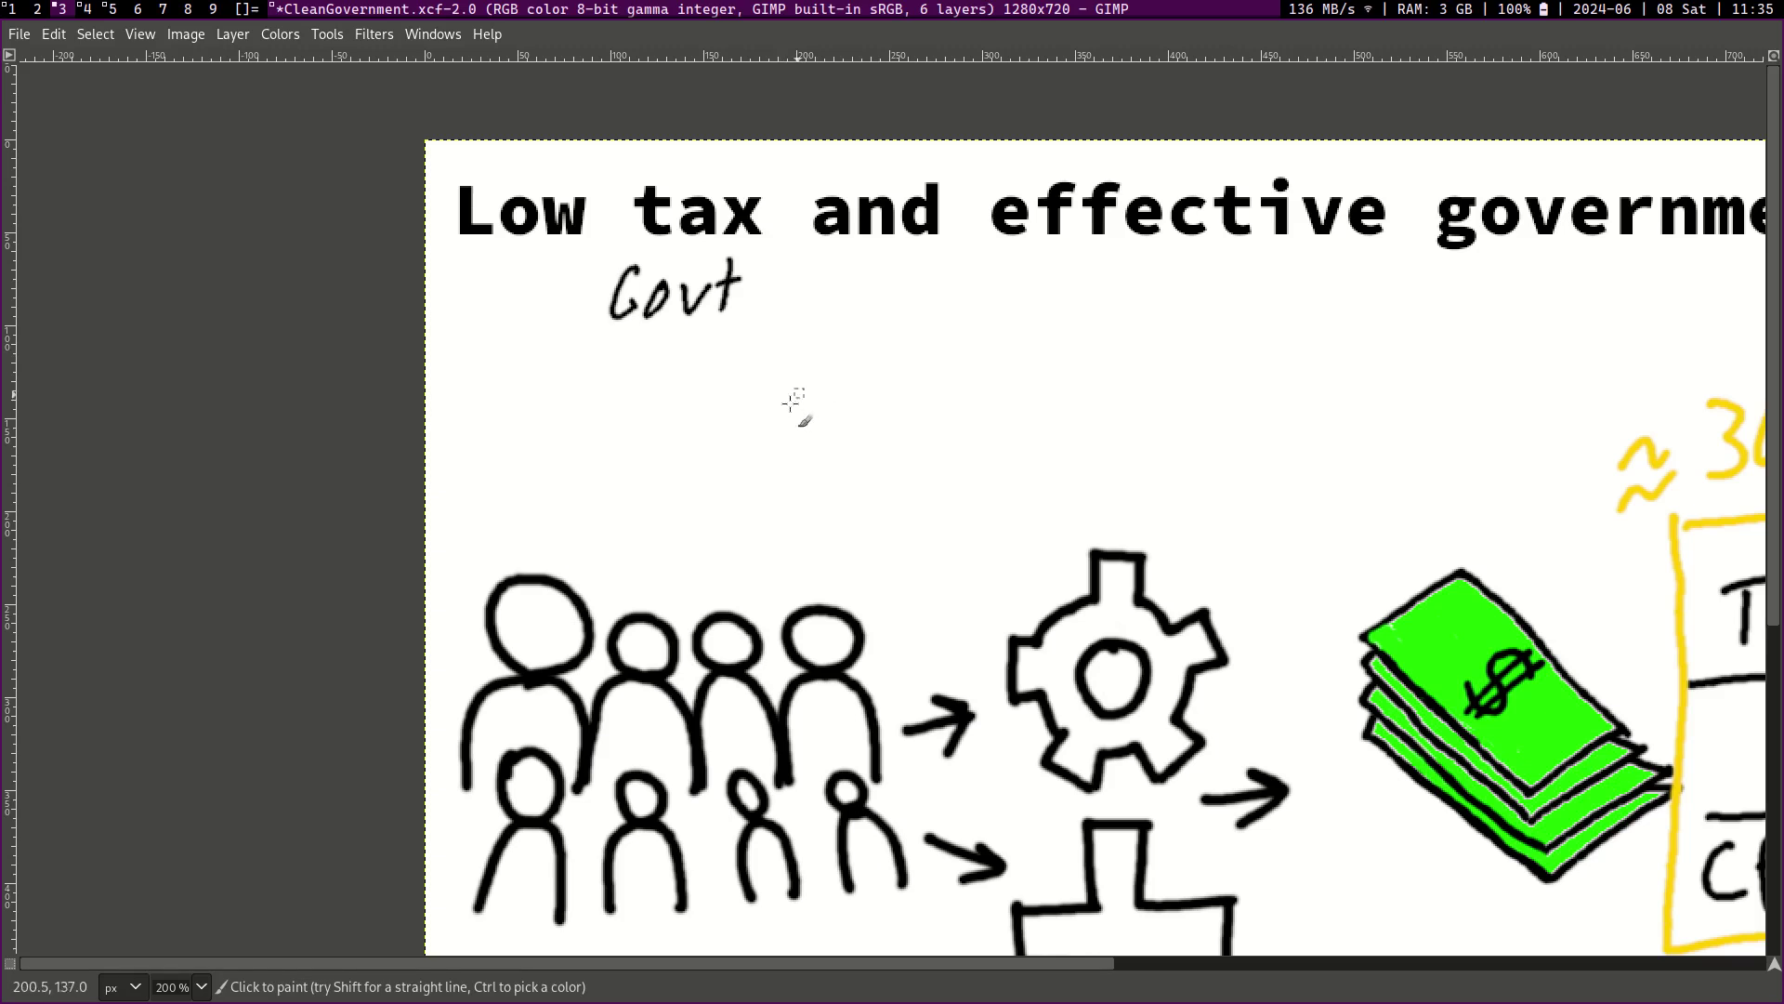
# Step: Write "Agency" below and beside "Govt" and draw a curved arrow from it back to "Govt"
pyautogui.moveTo(760, 462)
pyautogui.mouseDown()
pyautogui.moveTo(786, 410)
pyautogui.moveTo(789, 446)
pyautogui.mouseUp()
pyautogui.moveTo(776, 427); pyautogui.dragTo(799, 423)
pyautogui.moveTo(810, 446)
pyautogui.mouseDown()
pyautogui.moveTo(821, 431)
pyautogui.moveTo(834, 457)
pyautogui.moveTo(906, 432)
pyautogui.moveTo(911, 489)
pyautogui.mouseUp()
pyautogui.moveTo(981, 433)
pyautogui.mouseDown()
pyautogui.moveTo(996, 443)
pyautogui.moveTo(1002, 395)
pyautogui.moveTo(769, 279)
pyautogui.moveTo(812, 272)
pyautogui.mouseUp()
# Step: Draw an eye with an arrow from "Agency" to it and one towards "Govt", plus an arrow from "Govt" to "Agency"
pyautogui.moveTo(1033, 266)
pyautogui.mouseDown()
pyautogui.moveTo(1069, 314)
pyautogui.moveTo(1106, 325)
pyautogui.moveTo(1046, 377)
pyautogui.moveTo(1054, 332)
pyautogui.mouseUp()
pyautogui.moveTo(1018, 421)
pyautogui.mouseDown()
pyautogui.moveTo(1078, 378)
pyautogui.moveTo(1087, 394)
pyautogui.mouseUp()
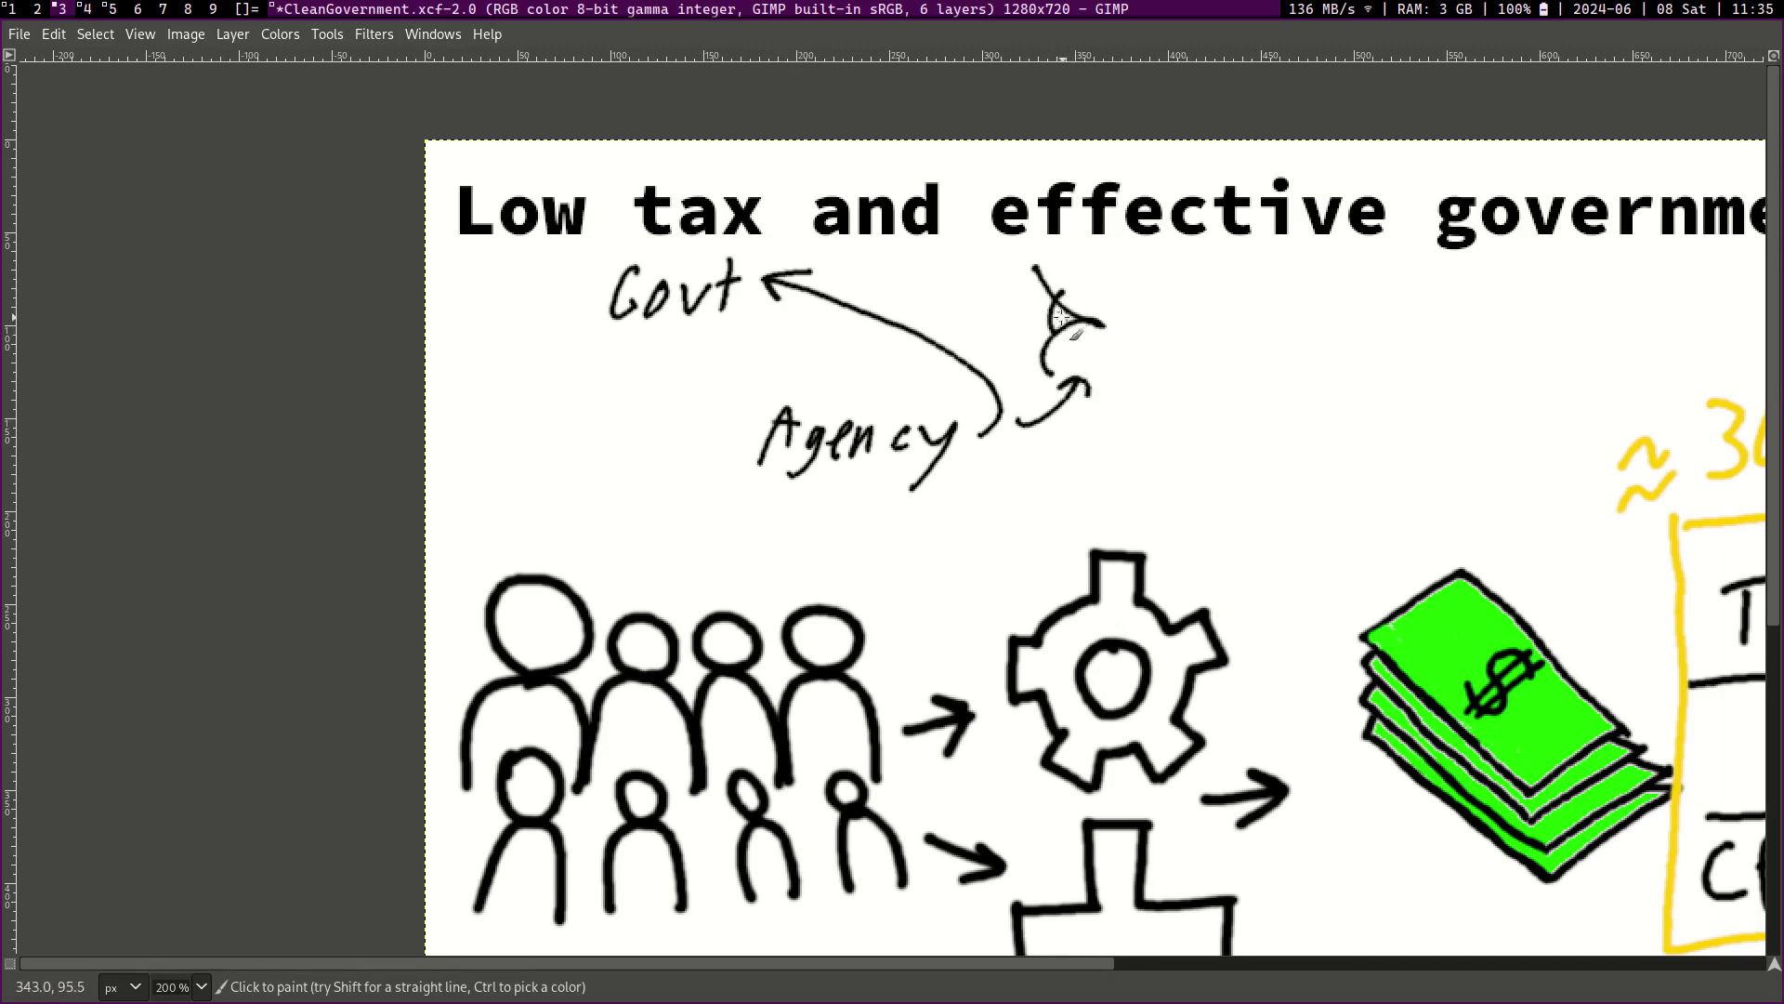
pyautogui.moveTo(1060, 317); pyautogui.dragTo(1054, 328)
pyautogui.moveTo(1027, 312); pyautogui.dragTo(887, 282)
pyautogui.moveTo(924, 267); pyautogui.dragTo(929, 290)
pyautogui.moveTo(704, 324); pyautogui.dragTo(781, 382)
pyautogui.moveTo(779, 384); pyautogui.dragTo(734, 385)
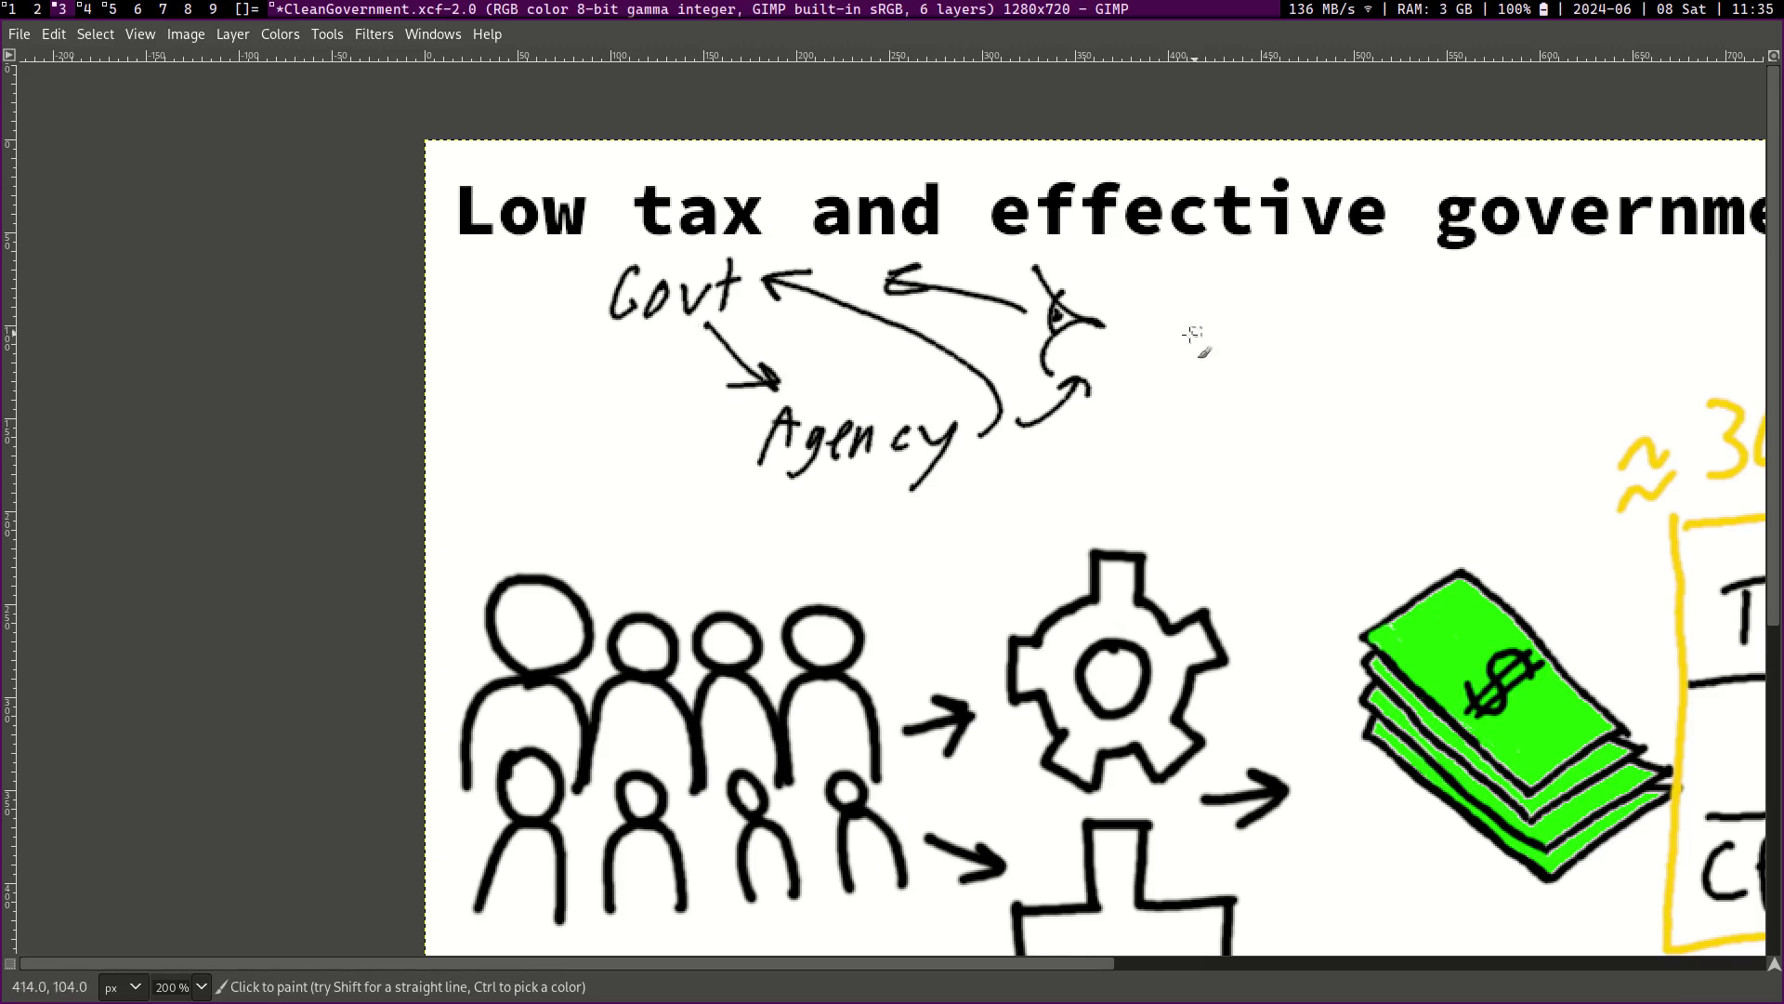
# Step: Write "PAP" in front of "Govt" with an arrow pointing to "Govt"
pyautogui.moveTo(993, 570); pyautogui.dragTo(984, 401)
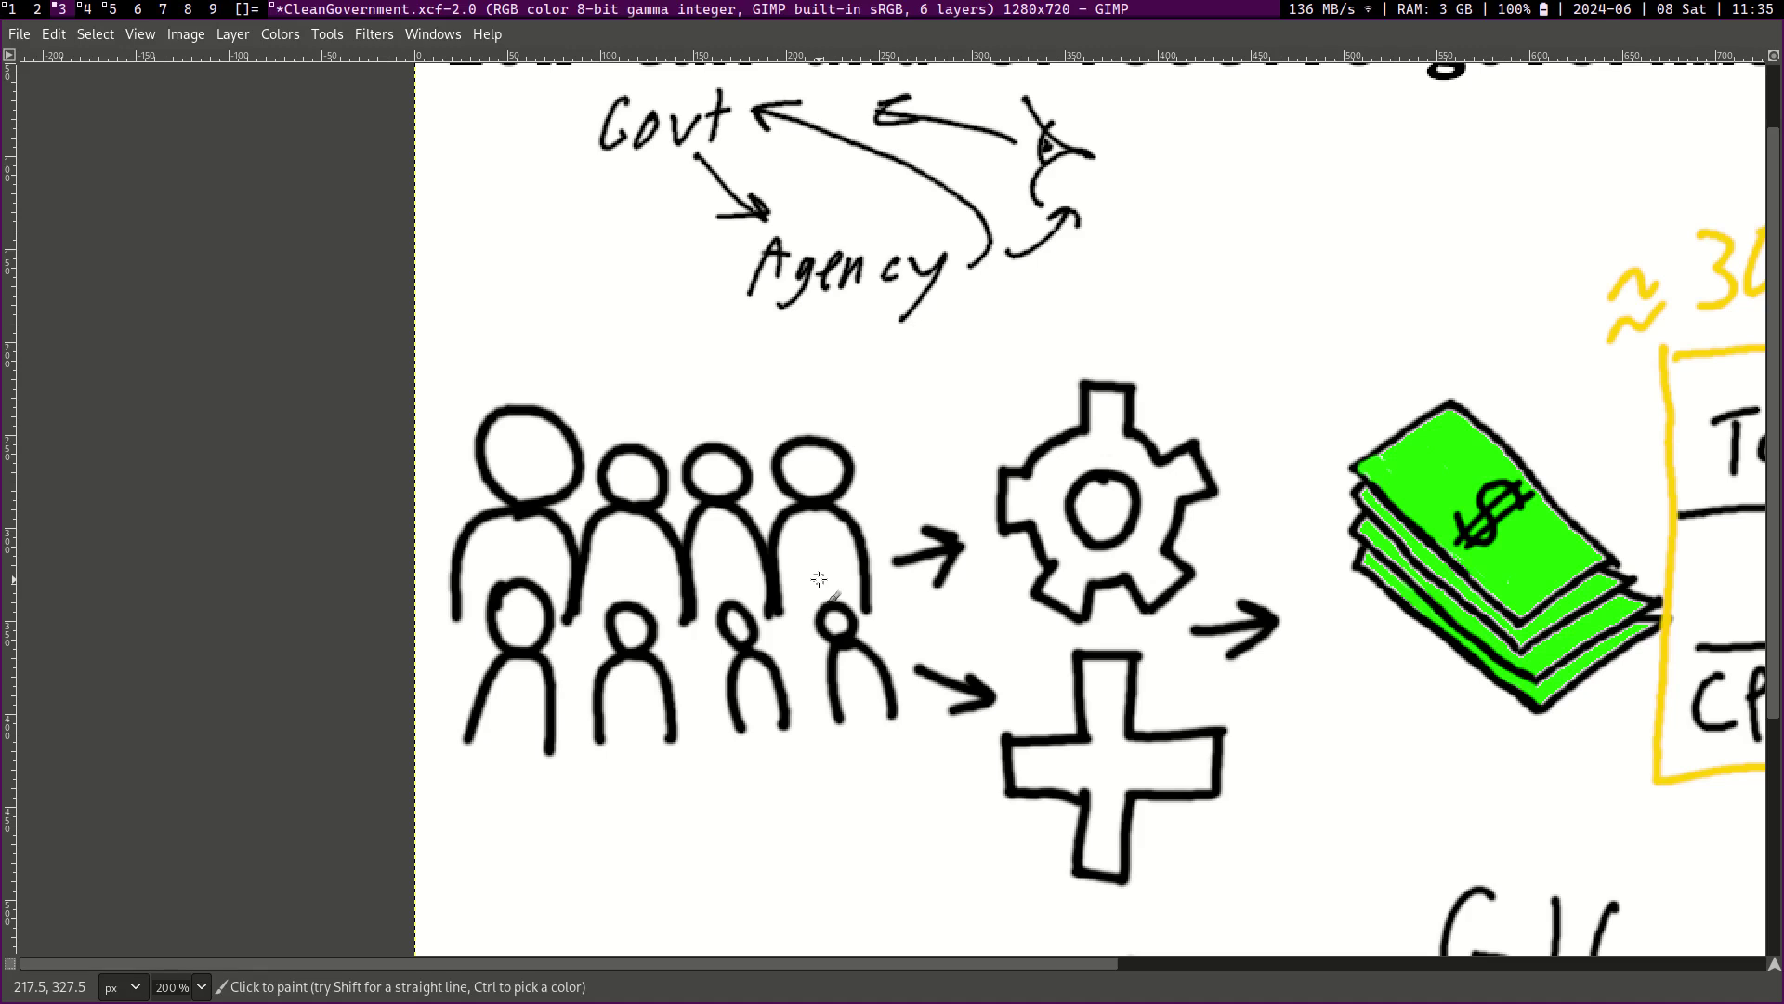
pyautogui.moveTo(819, 579); pyautogui.dragTo(799, 671)
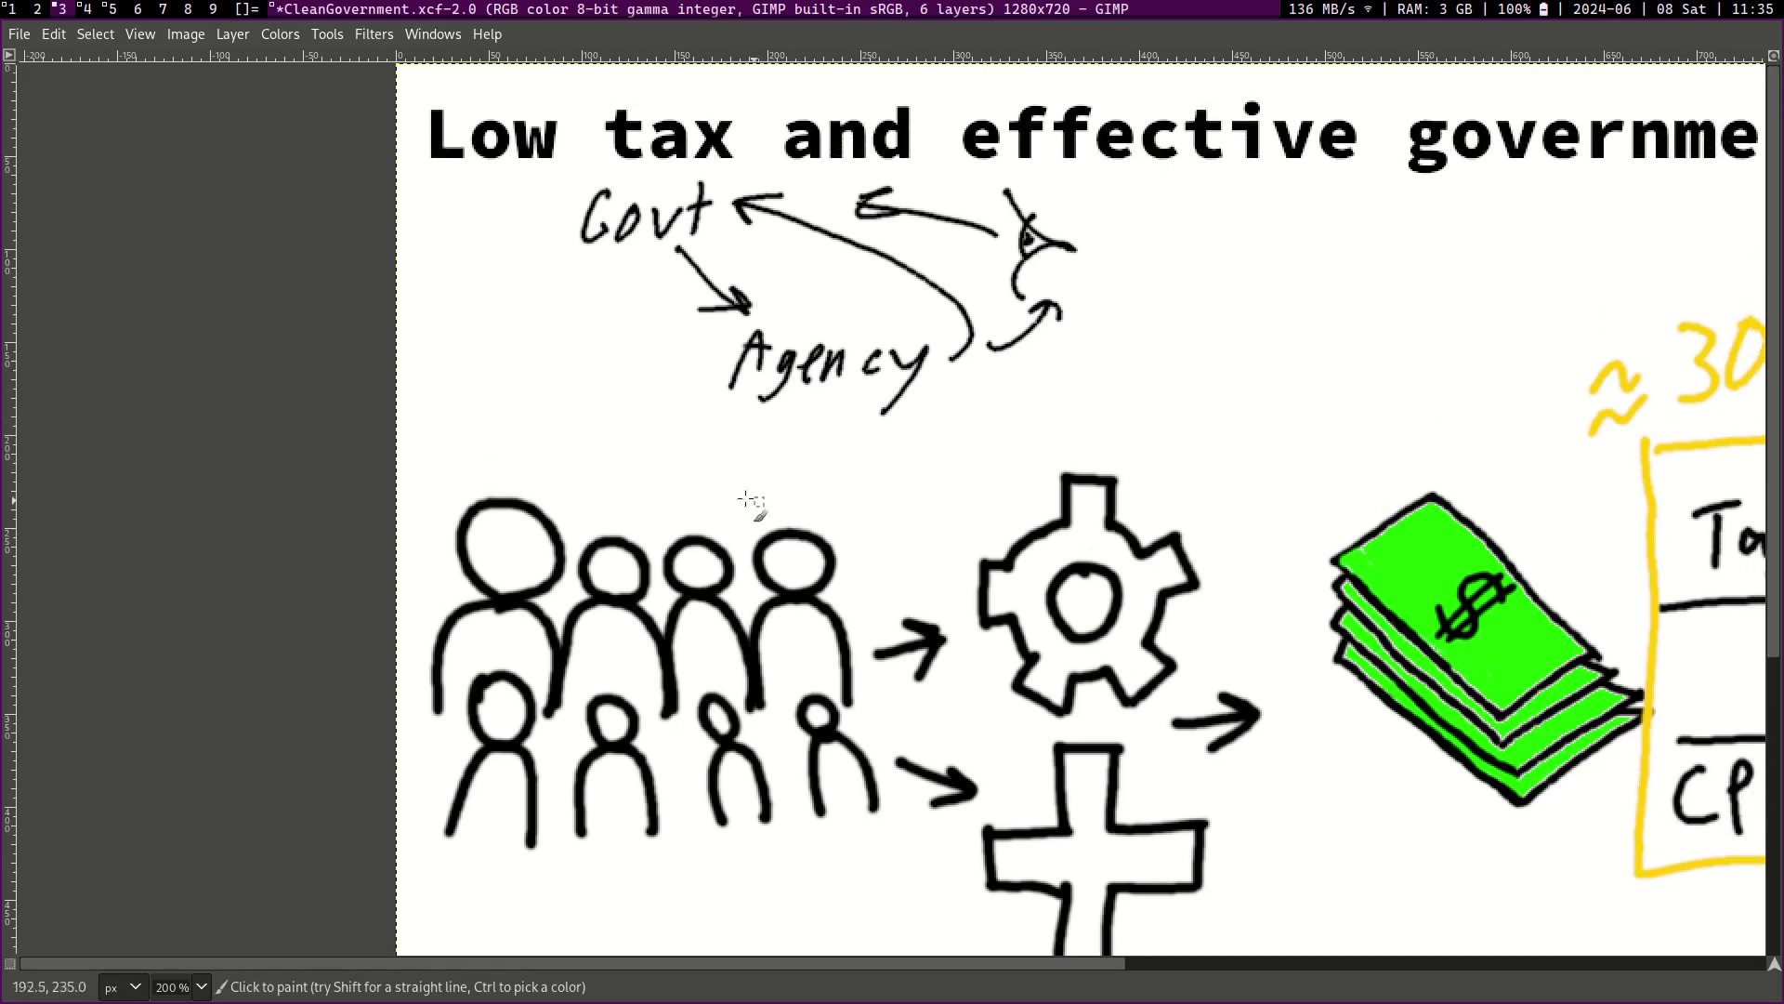
pyautogui.moveTo(434, 204); pyautogui.dragTo(432, 264)
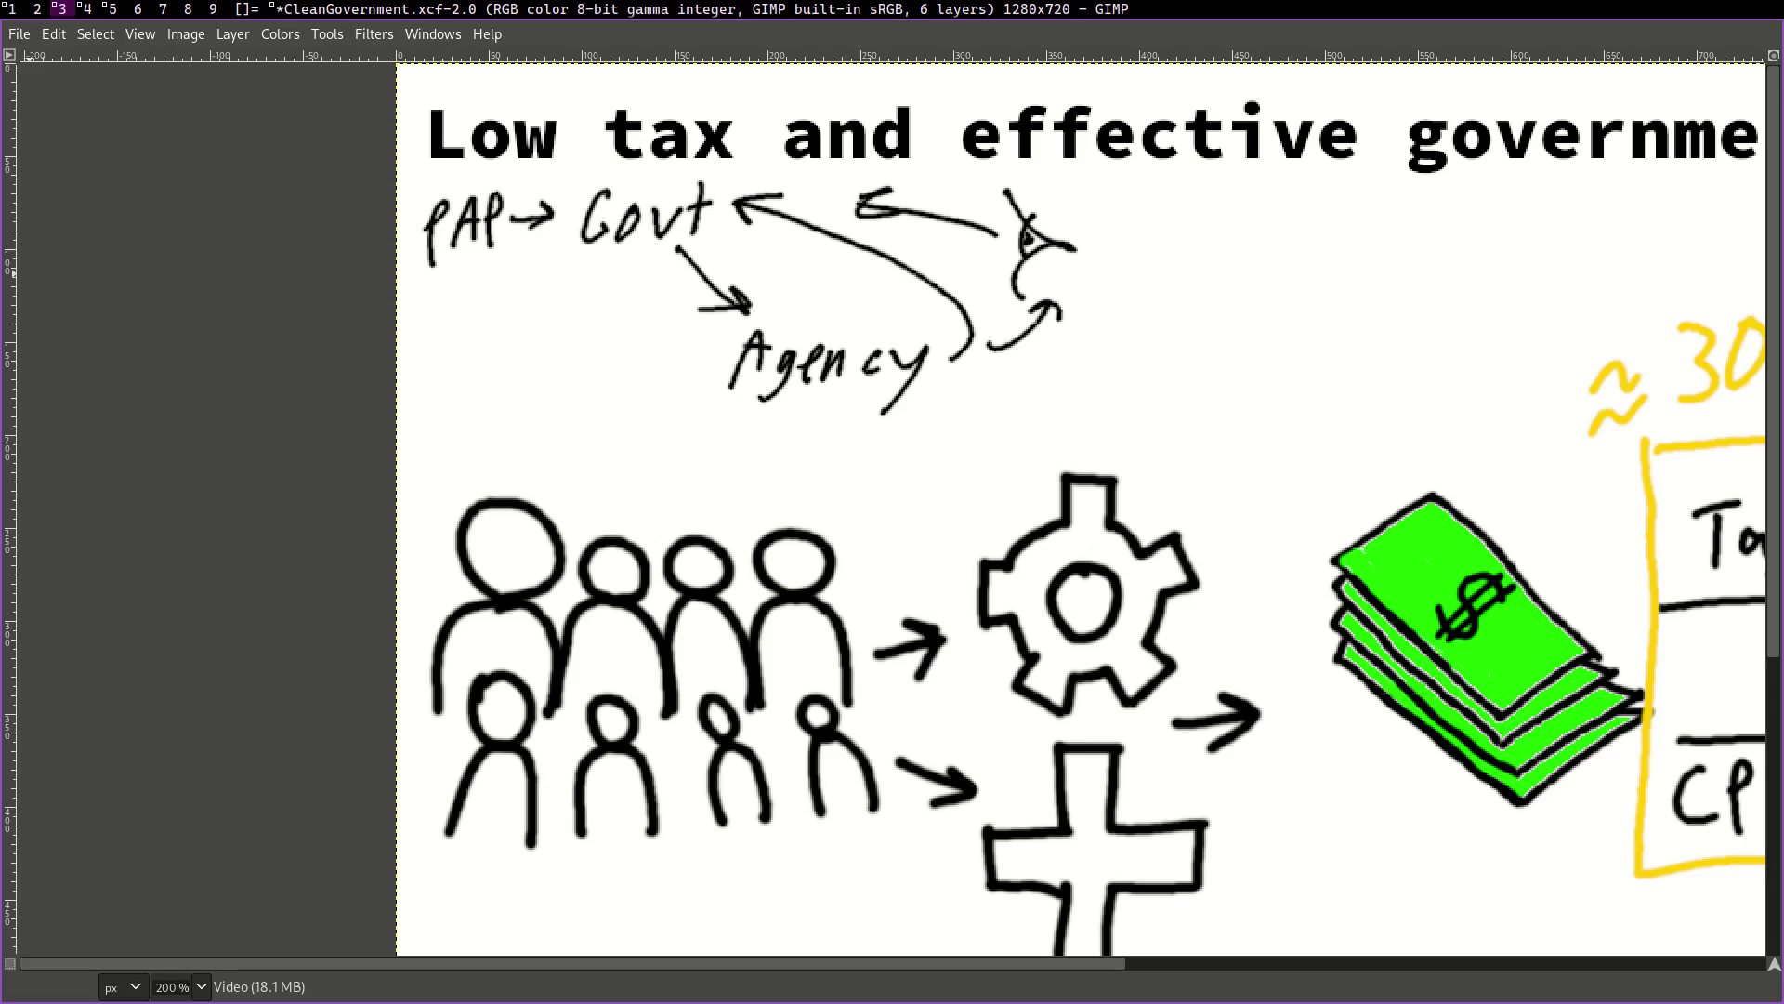
# Step: Write "Tax" with a down arrow before it above the money stack, and draw a wrench beside the gear
pyautogui.hscroll(2, 1139, 590)
pyautogui.scroll(-1, 1139, 589)
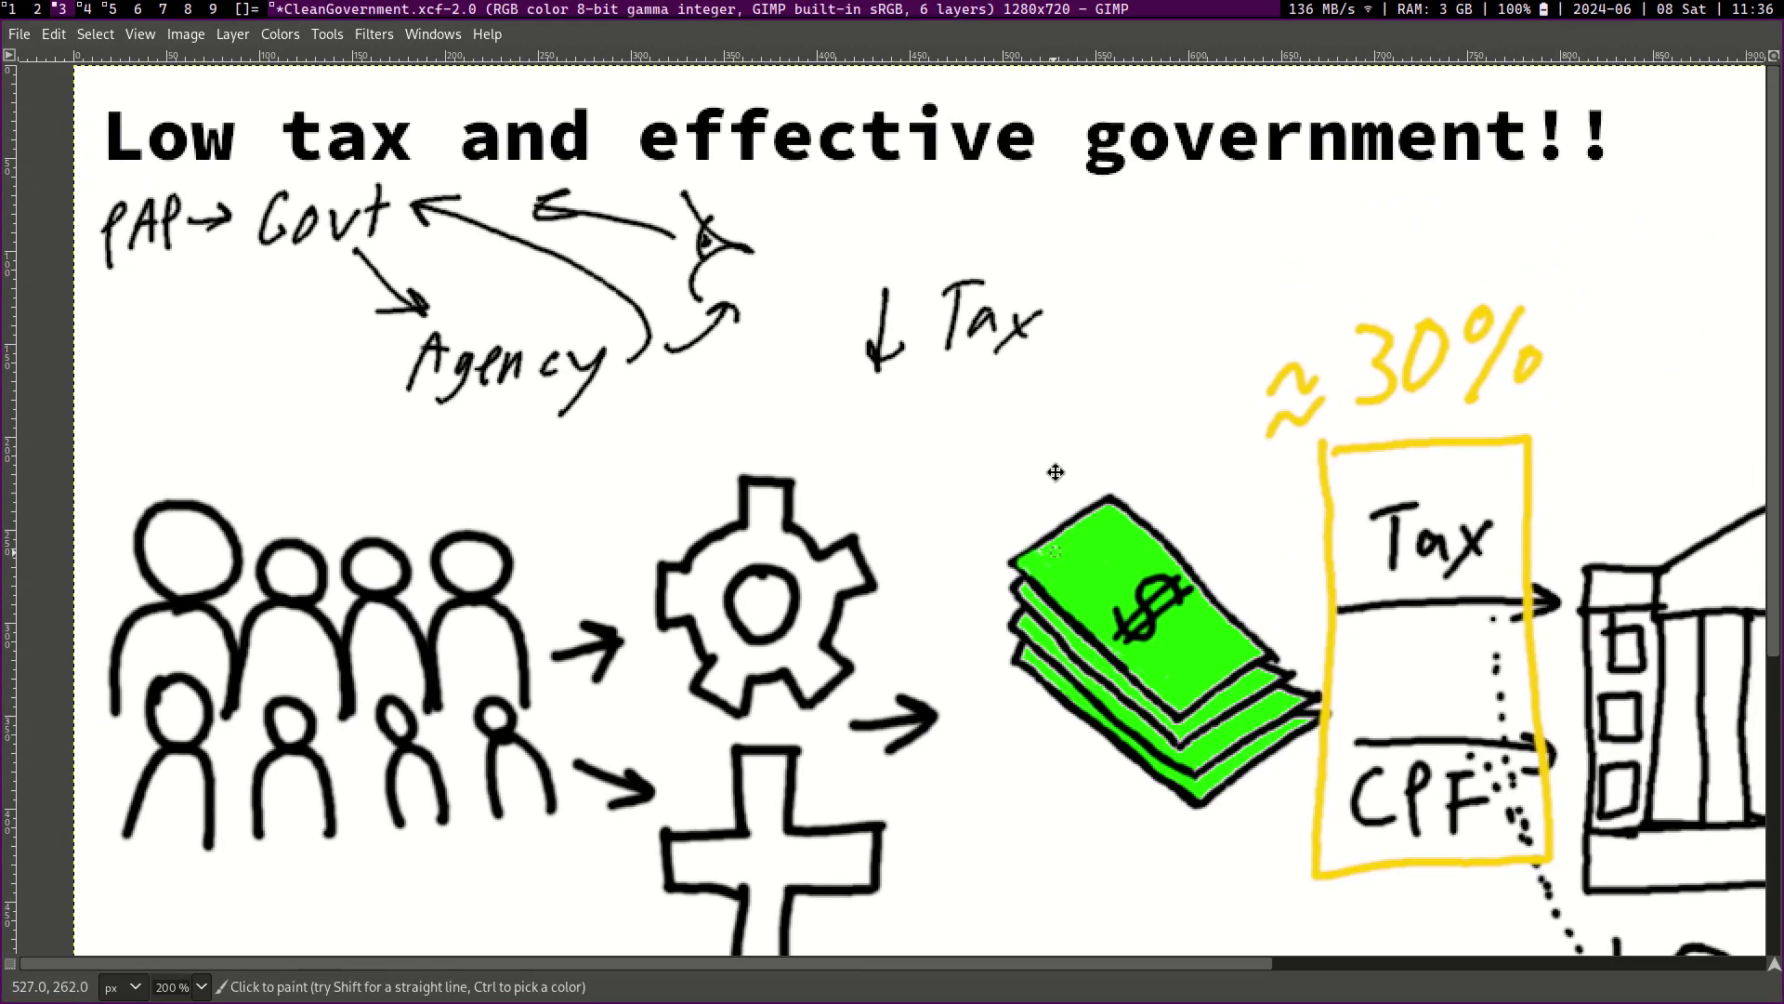
pyautogui.moveTo(1056, 473)
pyautogui.mouseDown()
pyautogui.moveTo(1115, 374)
pyautogui.moveTo(1104, 344)
pyautogui.mouseUp()
pyautogui.moveTo(1047, 549)
pyautogui.mouseDown()
pyautogui.moveTo(824, 458)
pyautogui.moveTo(972, 556)
pyautogui.mouseUp()
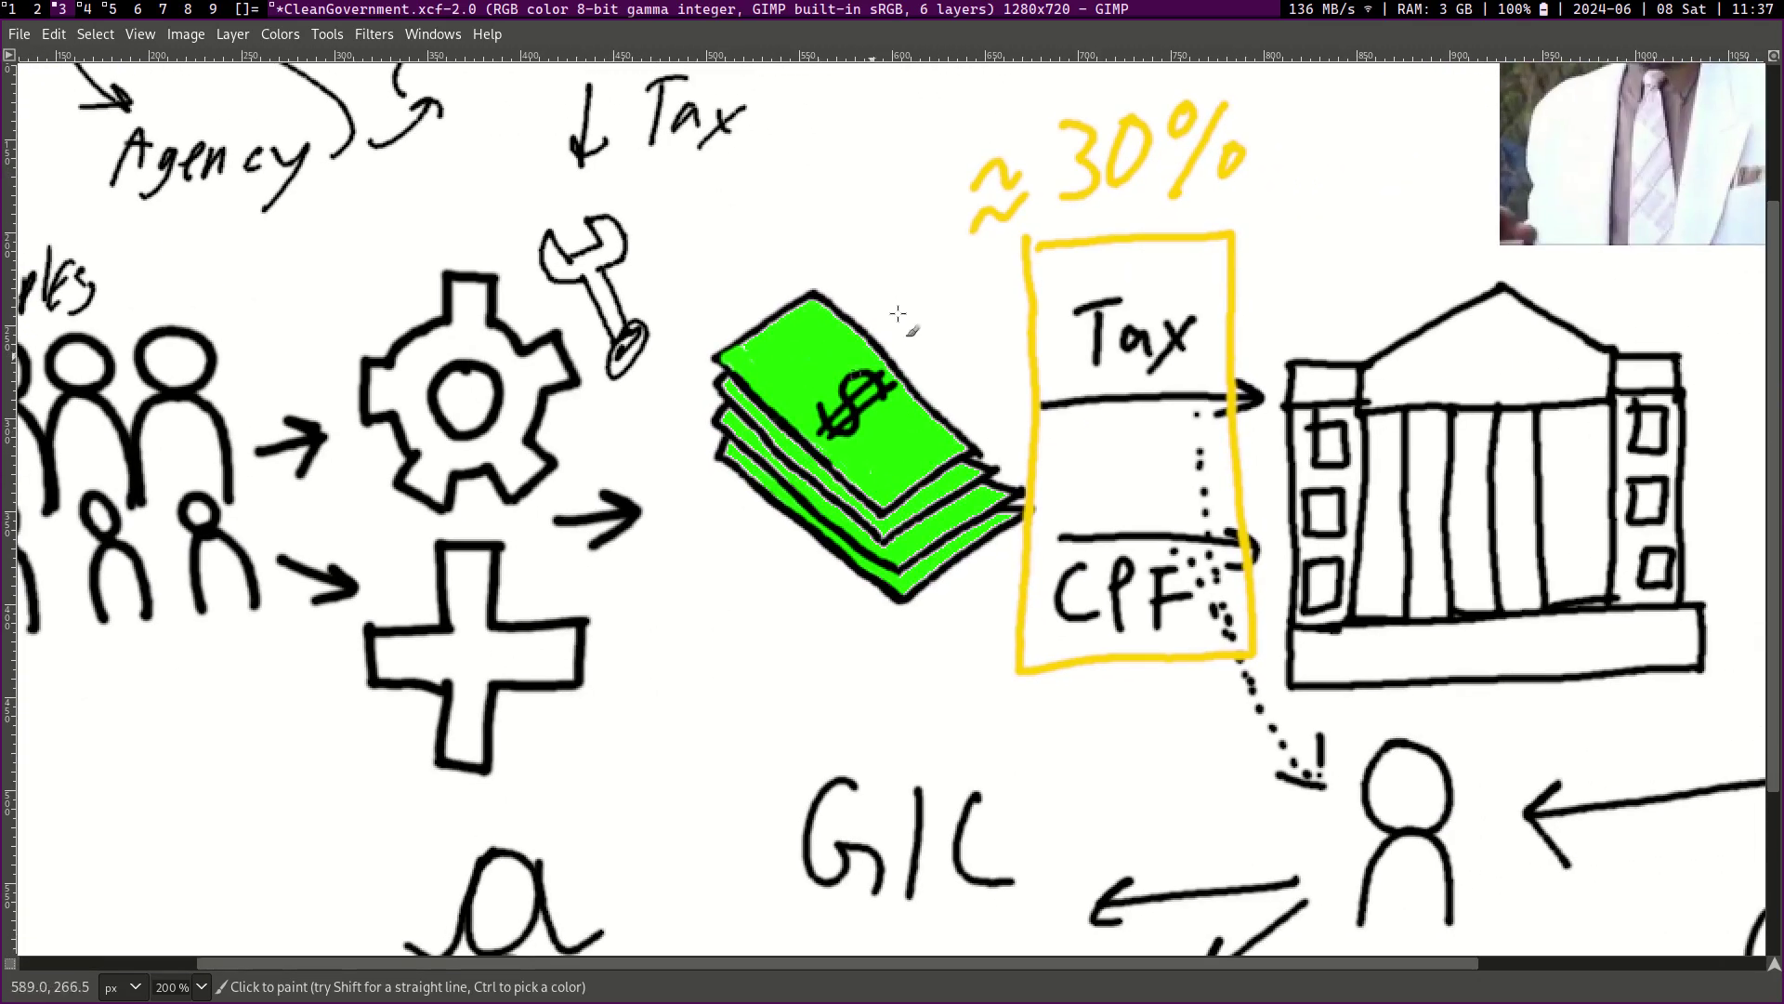
pyautogui.hscroll(3, 811, 424)
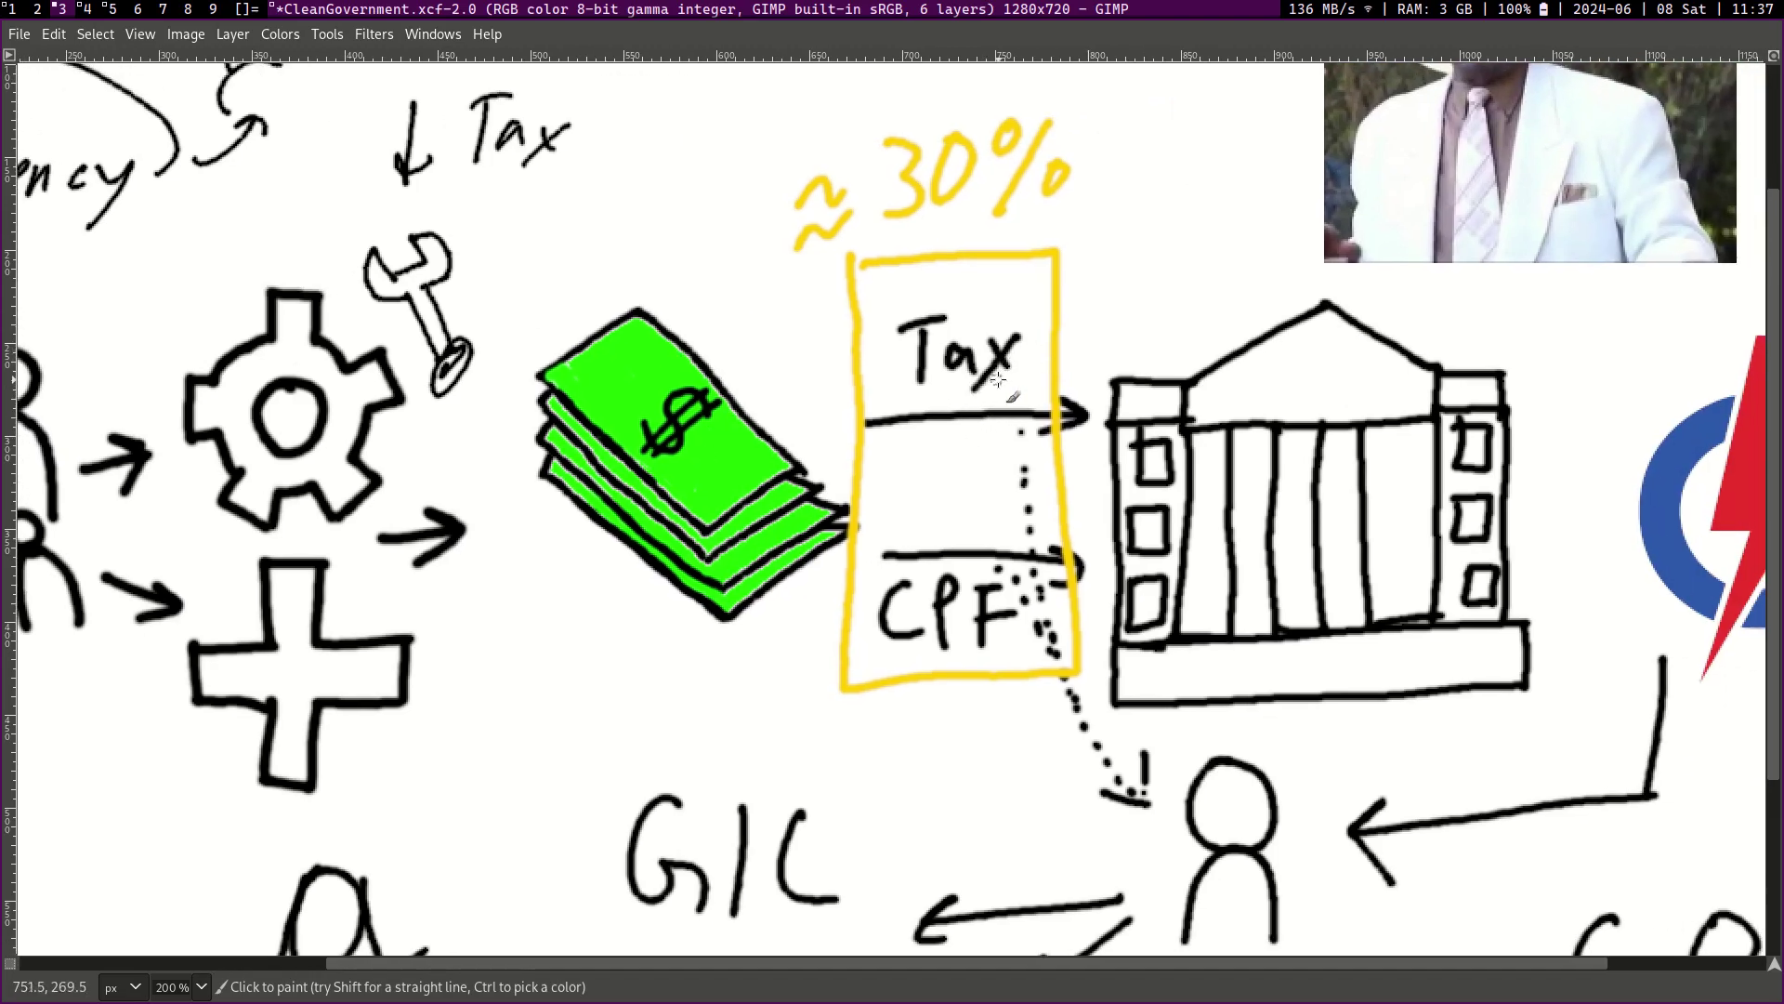
pyautogui.hscroll(1, 990, 395)
pyautogui.scroll(1, 991, 395)
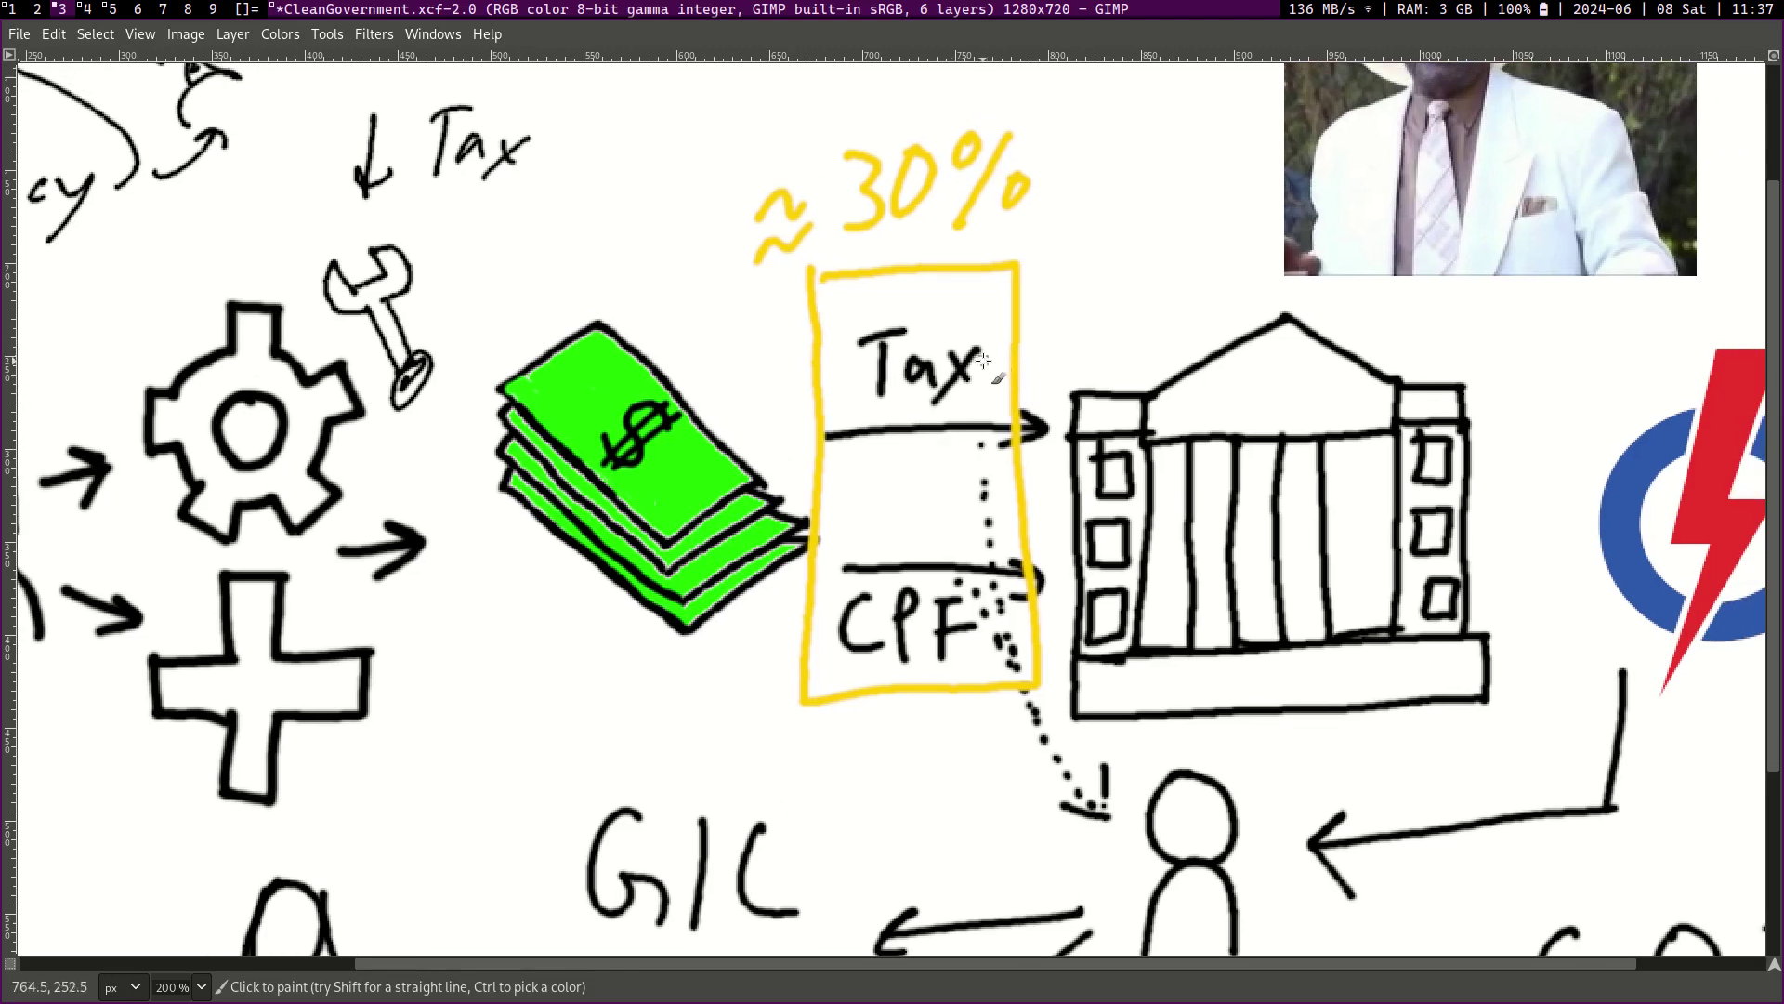
pyautogui.hscroll(2, 1089, 374)
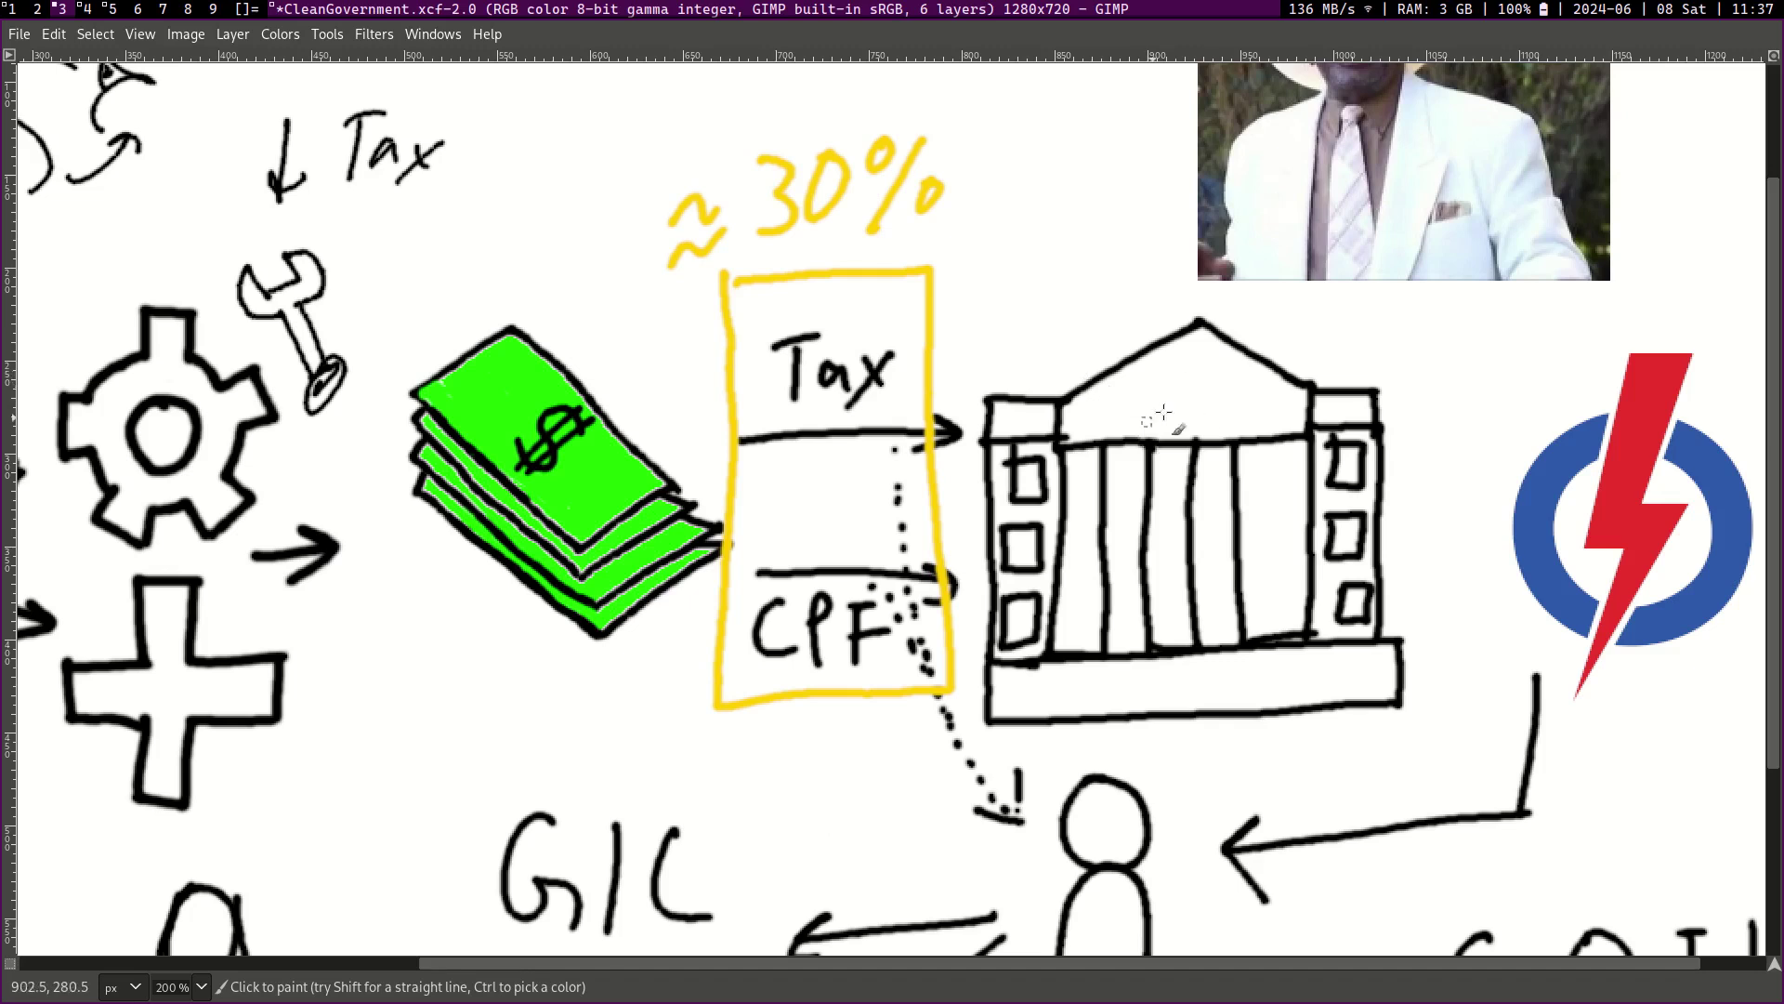
pyautogui.scroll(2, 1185, 409)
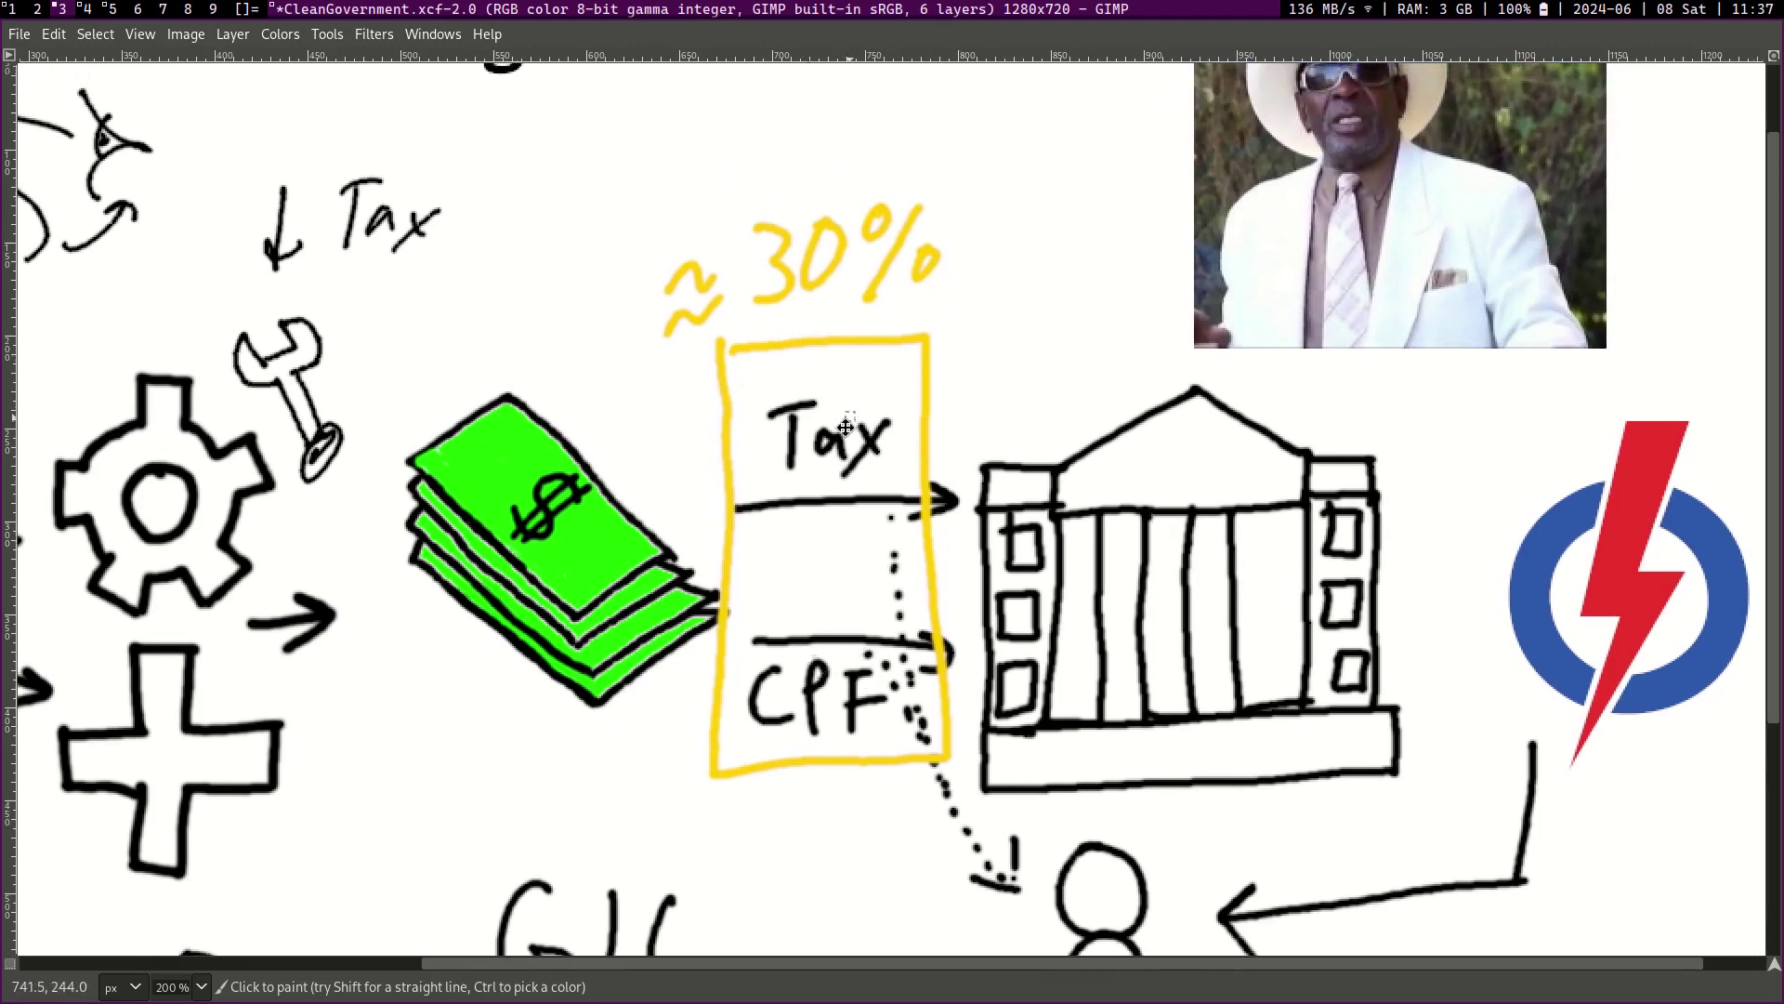
pyautogui.scroll(3, 815, 276)
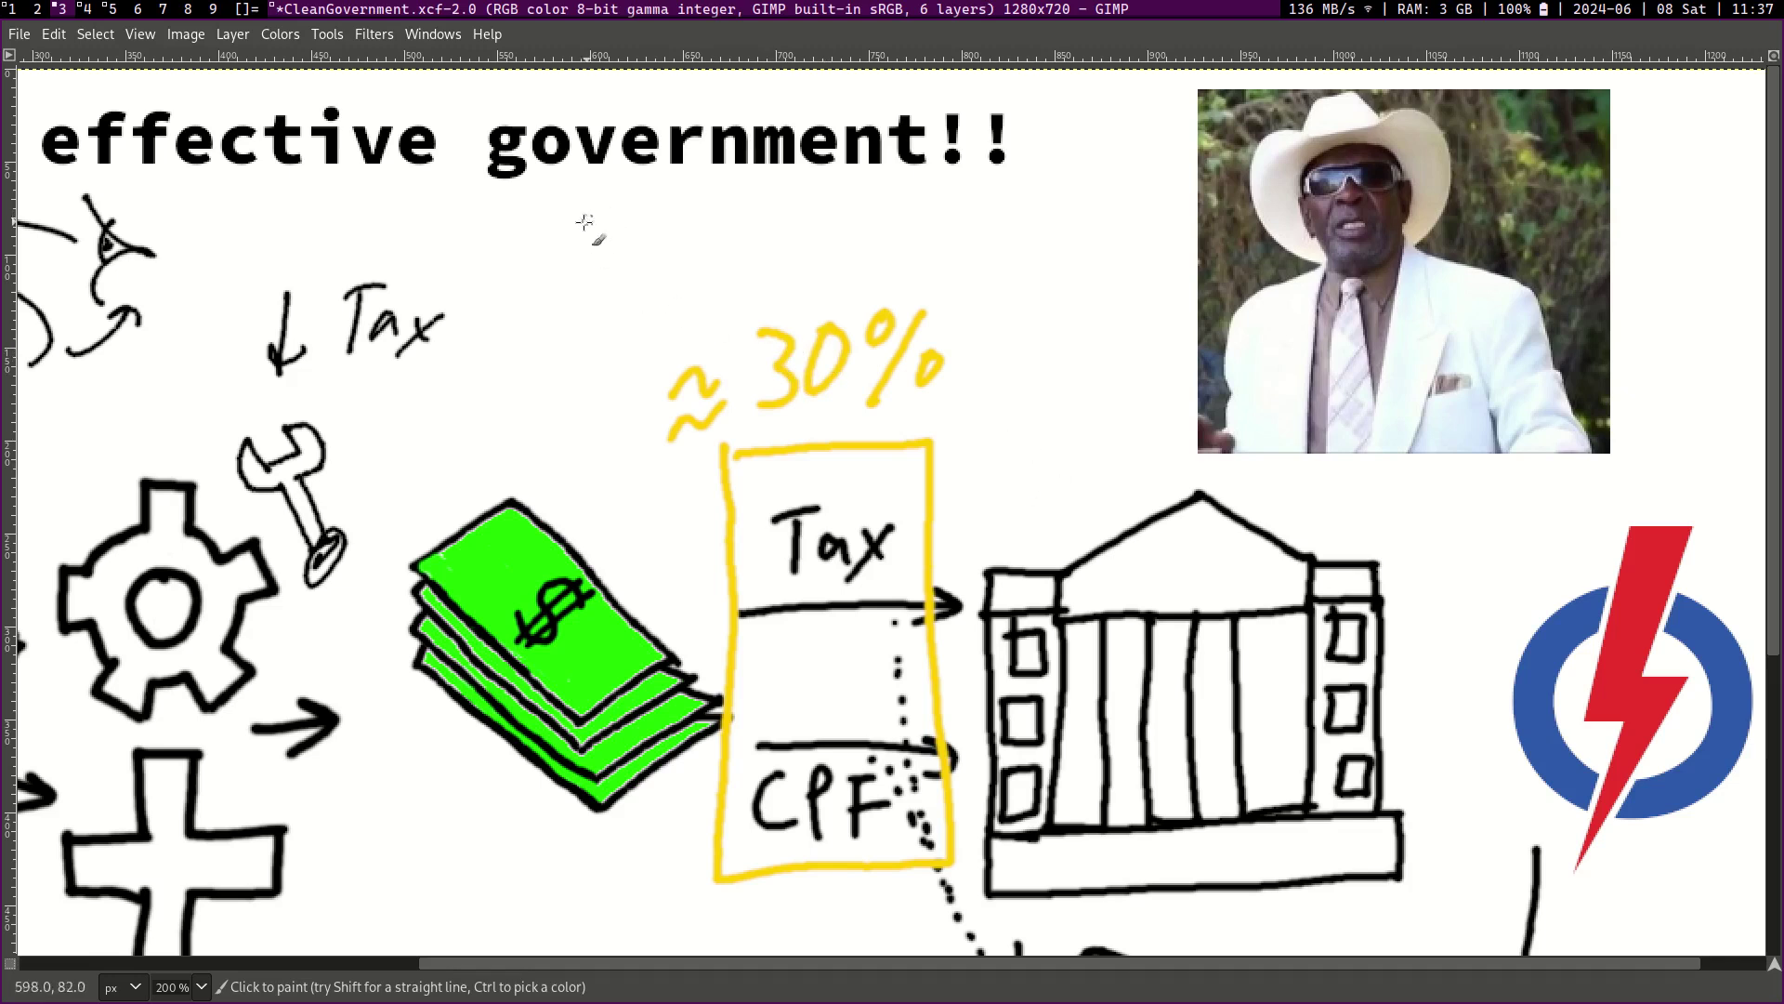
# Step: Write "low tax" in quotation marks beneath the word "government" in the title
pyautogui.moveTo(569, 212); pyautogui.dragTo(567, 228)
pyautogui.moveTo(580, 210); pyautogui.dragTo(577, 226)
pyautogui.moveTo(600, 204)
pyautogui.mouseDown()
pyautogui.moveTo(595, 251)
pyautogui.moveTo(668, 224)
pyautogui.moveTo(710, 249)
pyautogui.mouseUp()
pyautogui.moveTo(697, 225)
pyautogui.mouseDown()
pyautogui.moveTo(743, 216)
pyautogui.moveTo(764, 250)
pyautogui.mouseUp()
pyautogui.moveTo(761, 218)
pyautogui.mouseDown()
pyautogui.moveTo(788, 251)
pyautogui.moveTo(755, 258)
pyautogui.mouseUp()
pyautogui.moveTo(796, 206); pyautogui.dragTo(793, 225)
pyautogui.moveTo(809, 203); pyautogui.dragTo(805, 223)
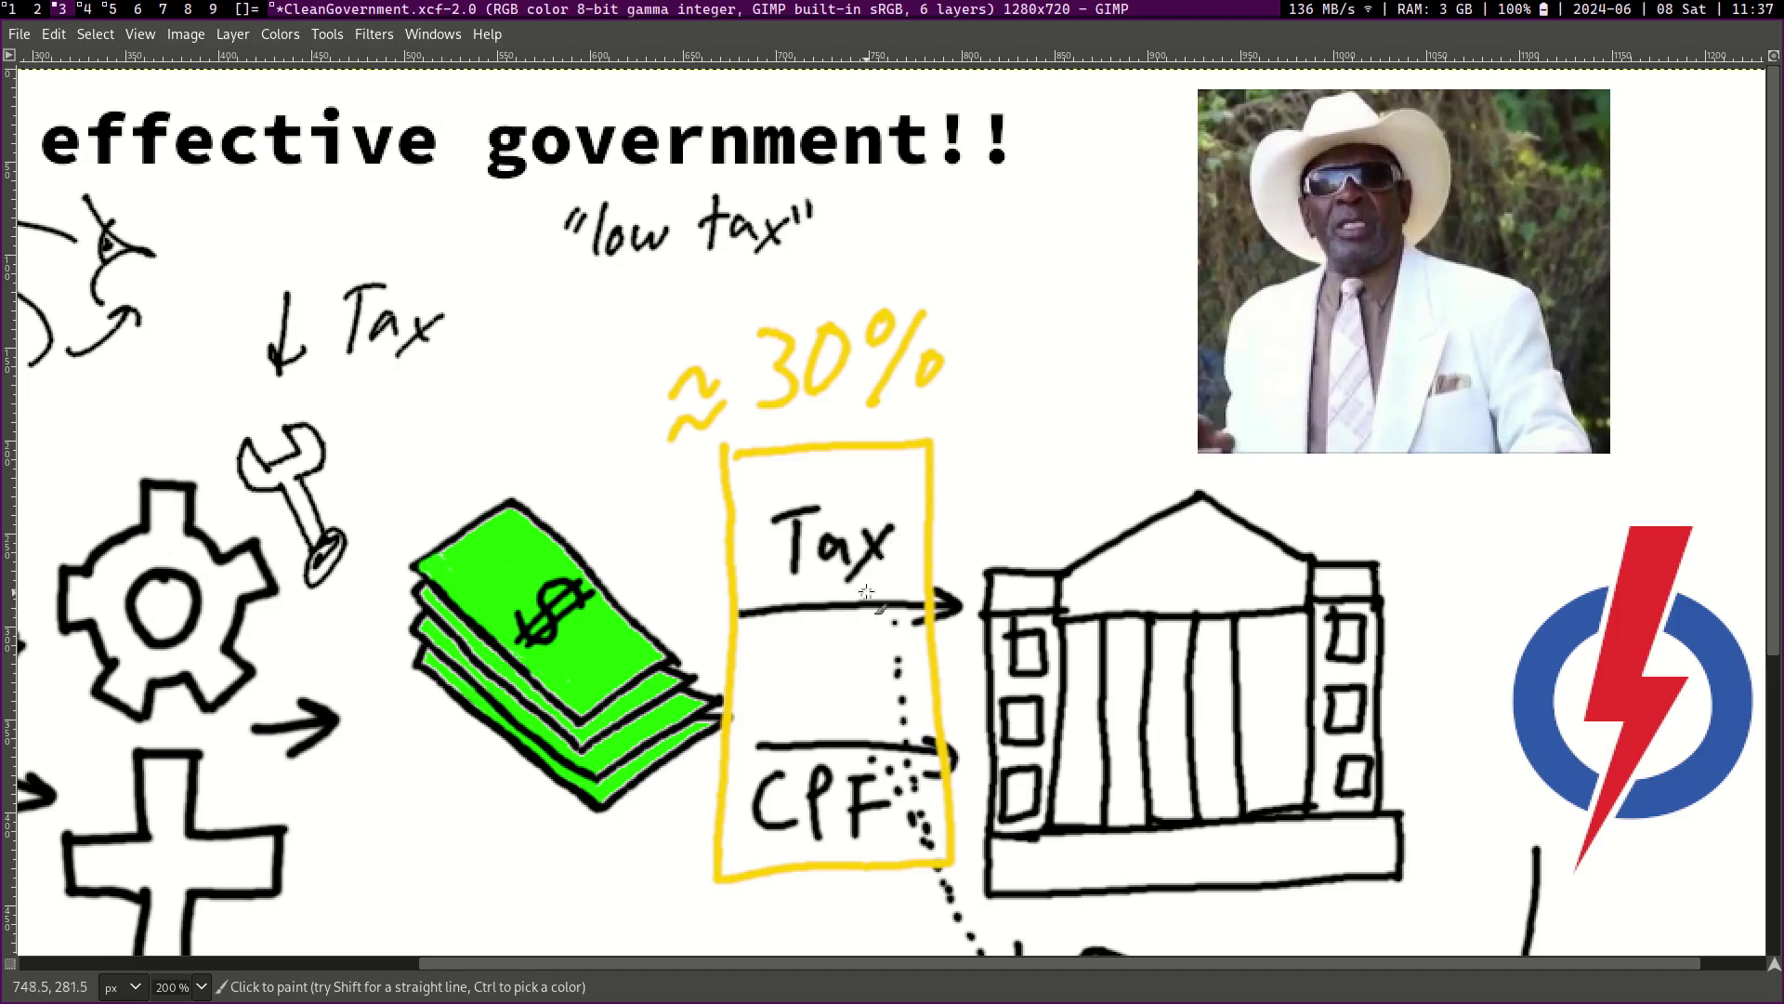
# Step: Draw a circle around the red lightning bolt of the party logo beside the government building
pyautogui.scroll(-1, 864, 595)
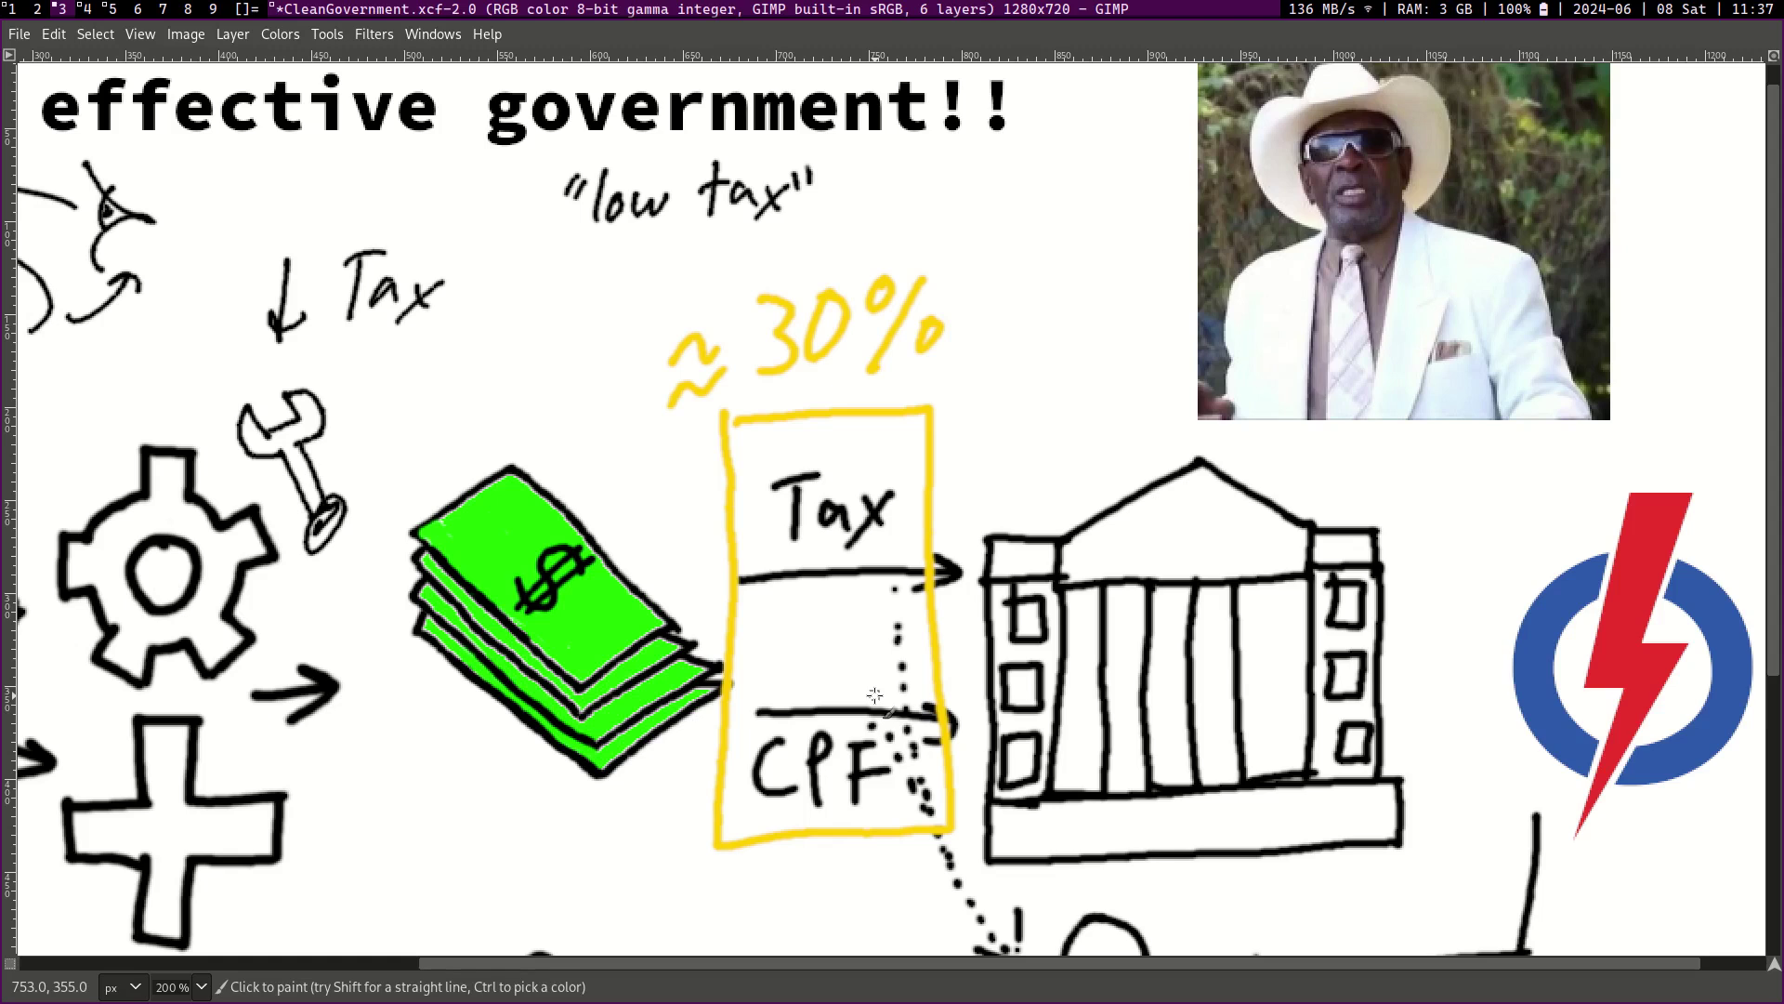
pyautogui.scroll(-5, 875, 695)
pyautogui.hscroll(4, 874, 695)
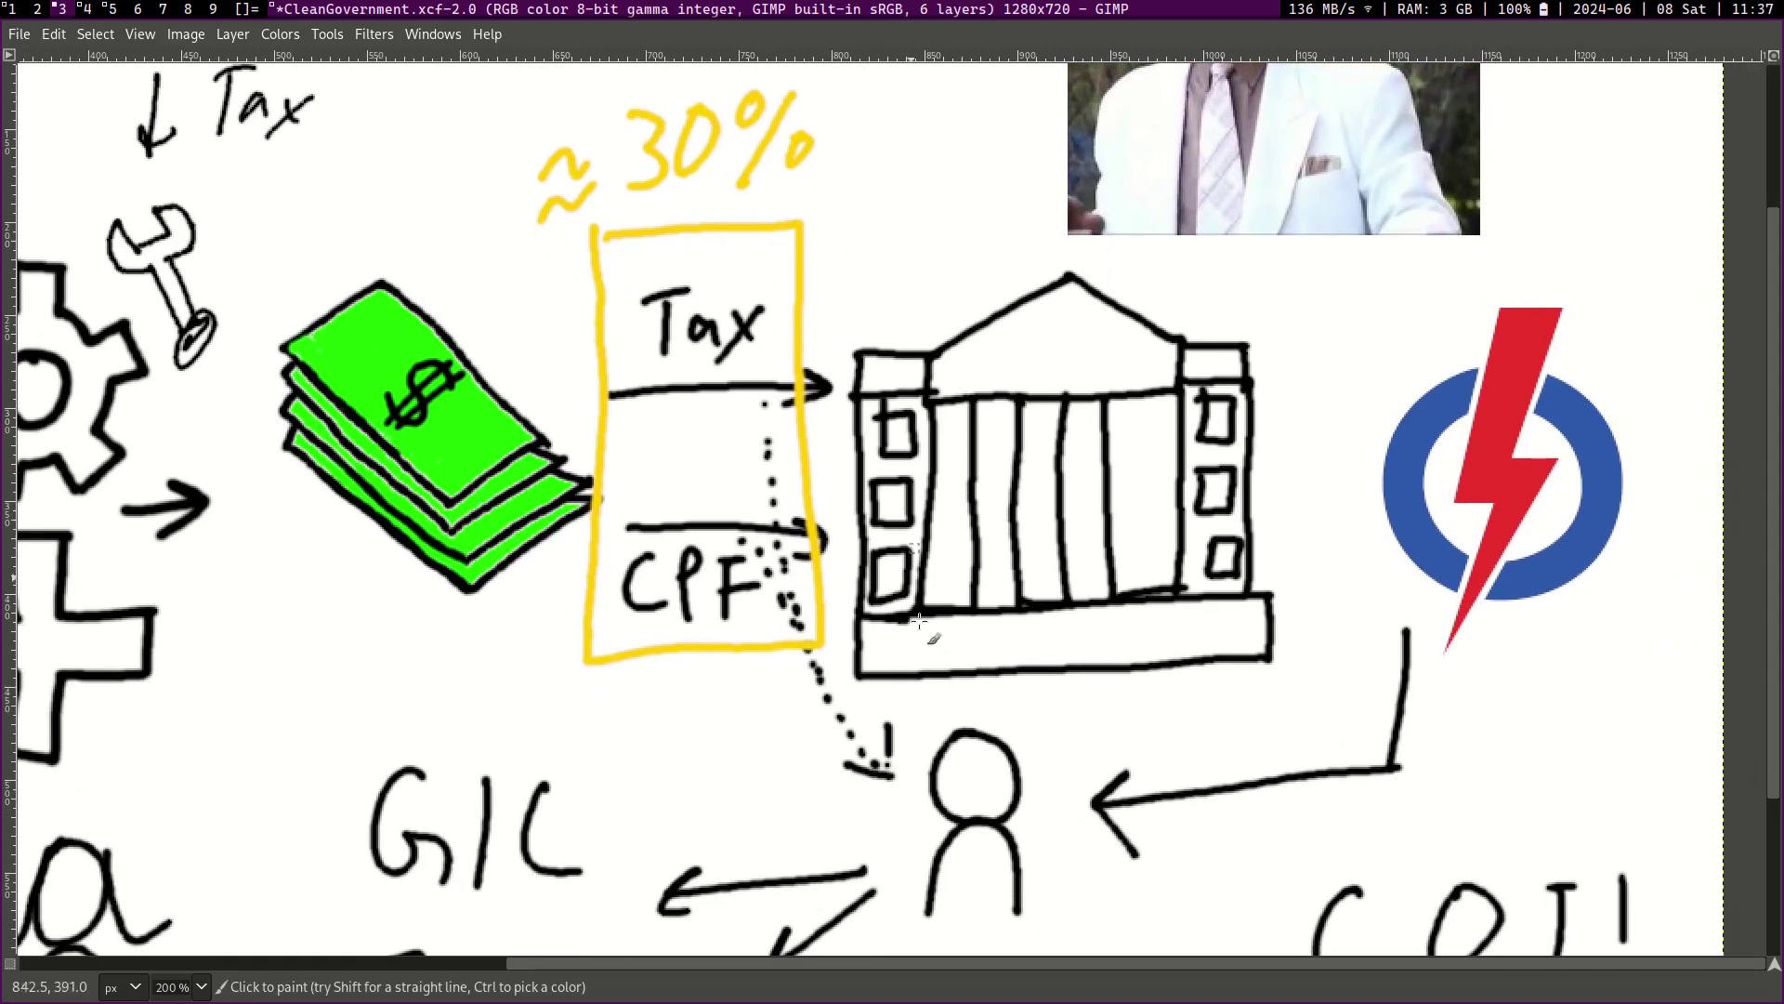
pyautogui.hscroll(1, 986, 453)
pyautogui.scroll(1, 986, 452)
pyautogui.moveTo(1418, 288)
pyautogui.mouseDown()
pyautogui.moveTo(1436, 593)
pyautogui.moveTo(1395, 296)
pyautogui.mouseUp()
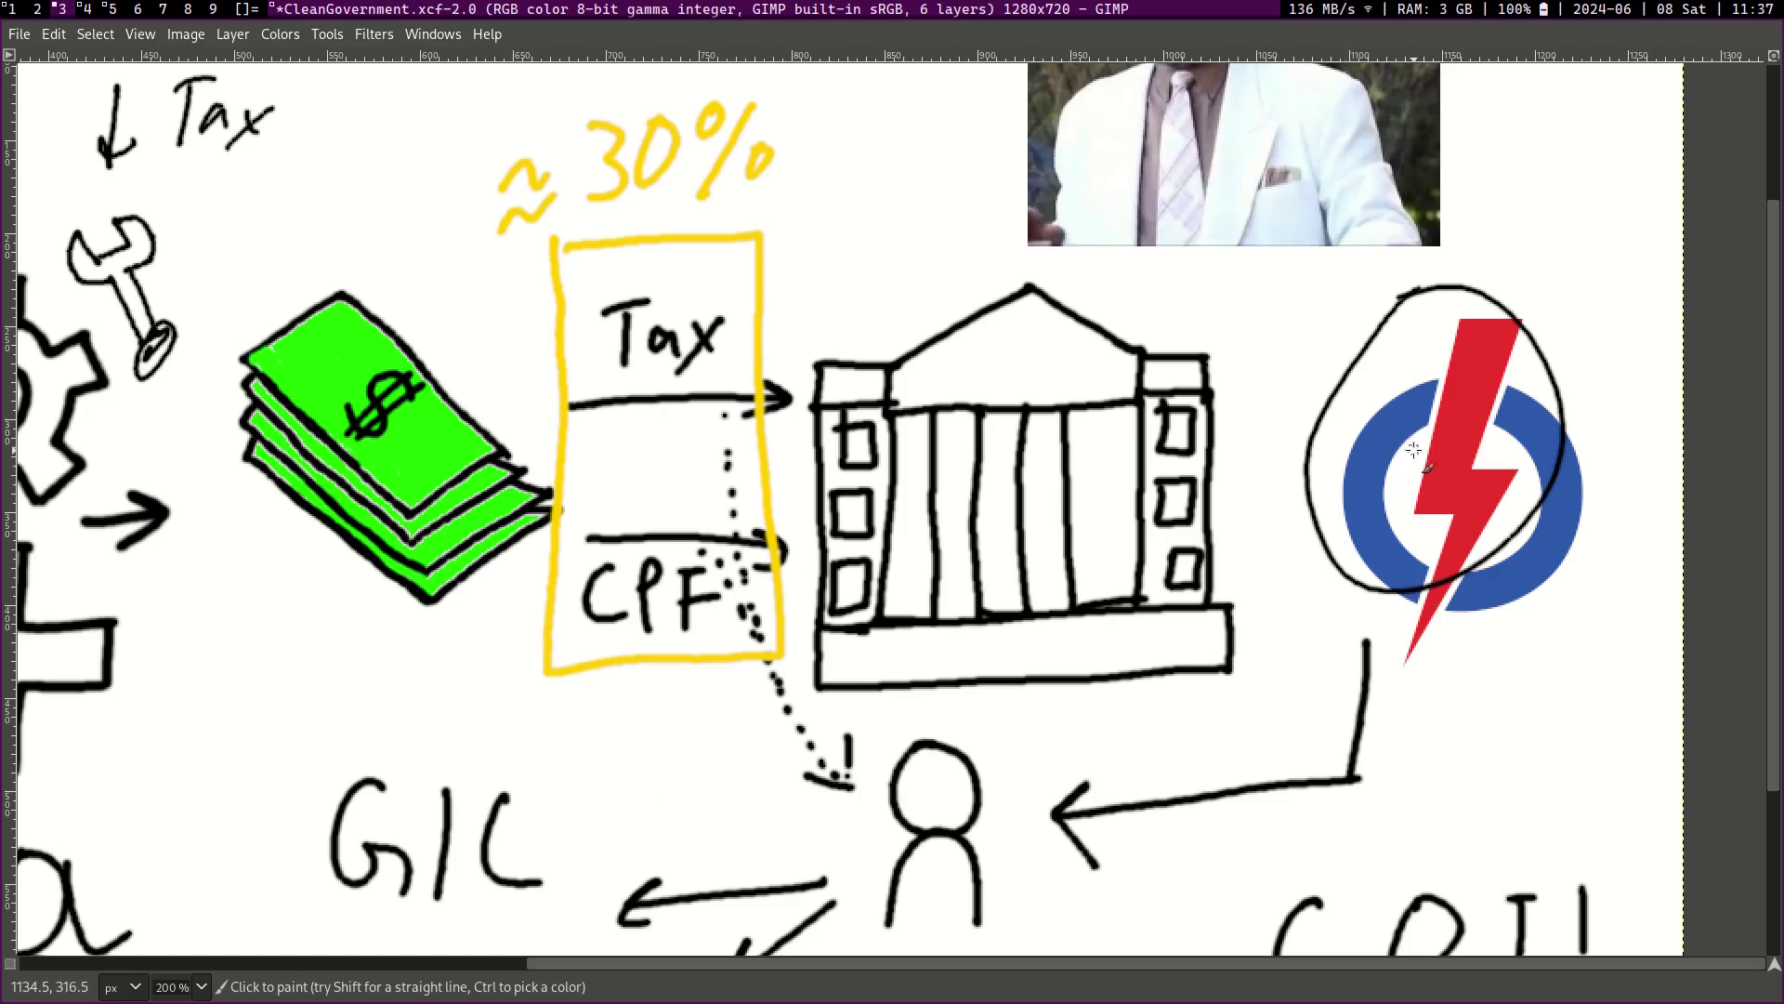
# Step: Circle "GIC" and the word "Tamasek" in the lower part of the drawing
pyautogui.scroll(-5, 1369, 471)
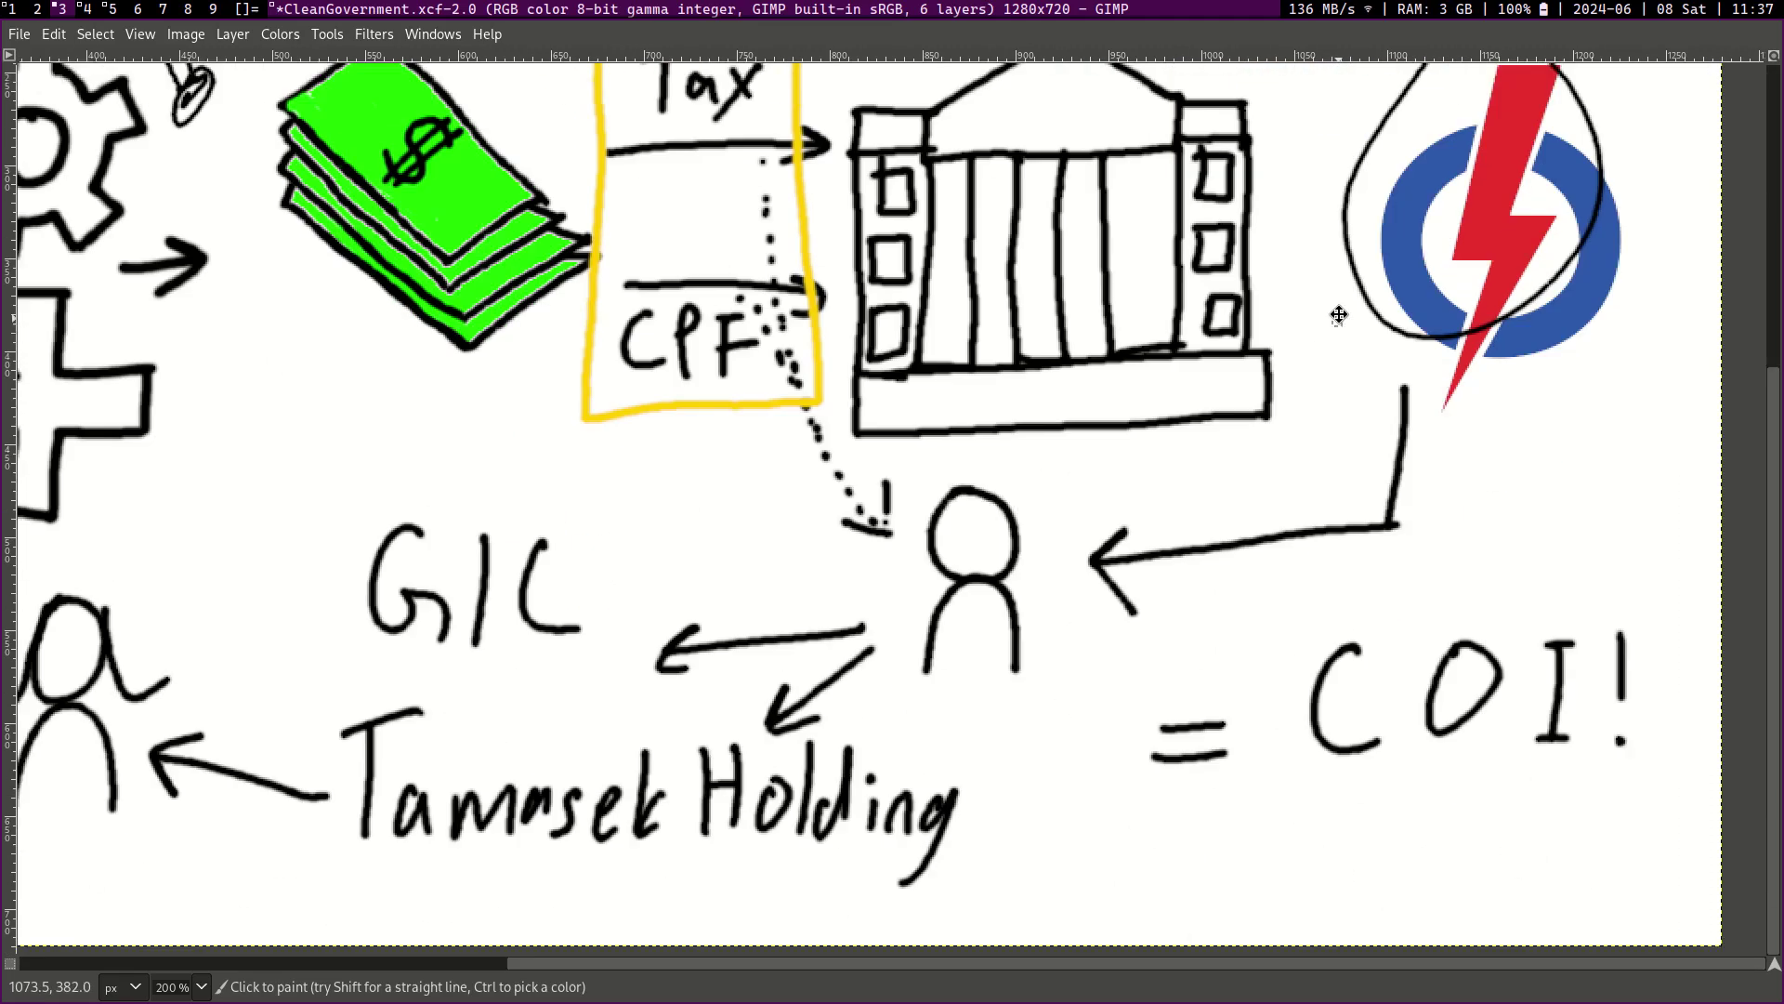
pyautogui.hscroll(-8, 1182, 597)
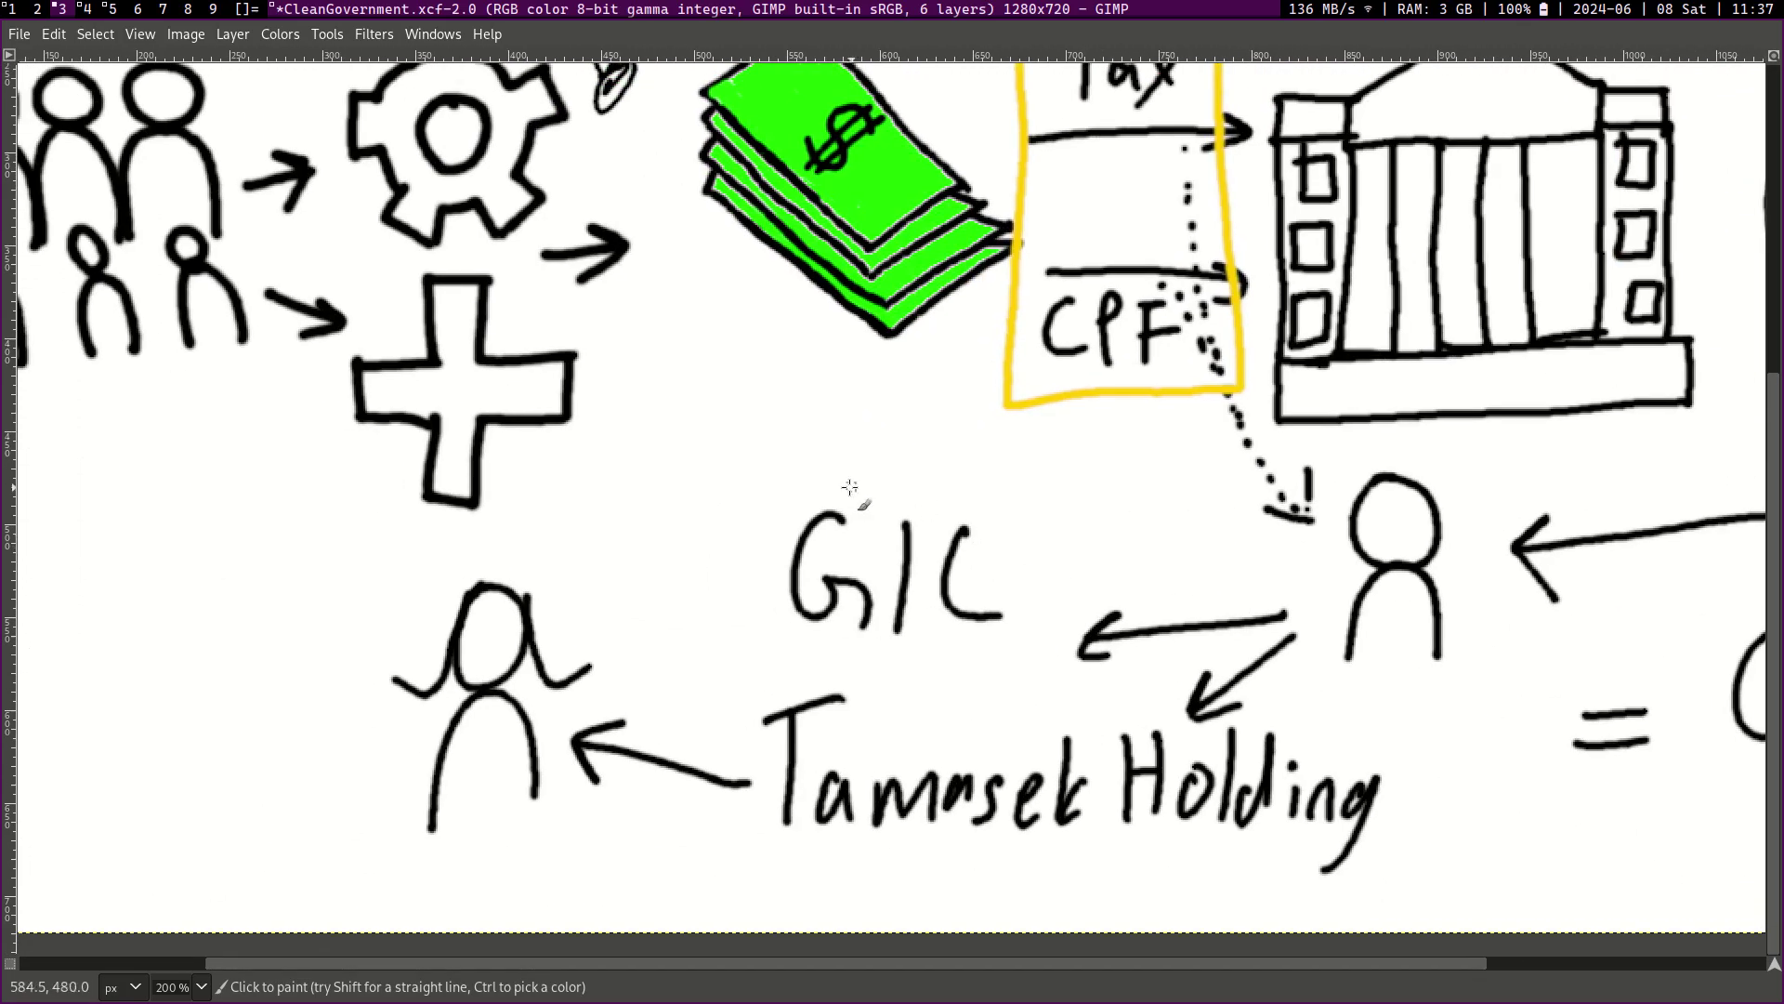
pyautogui.moveTo(822, 472)
pyautogui.mouseDown()
pyautogui.moveTo(744, 656)
pyautogui.moveTo(845, 462)
pyautogui.mouseUp()
pyautogui.moveTo(1029, 685)
pyautogui.mouseDown()
pyautogui.moveTo(864, 785)
pyautogui.moveTo(953, 726)
pyautogui.mouseUp()
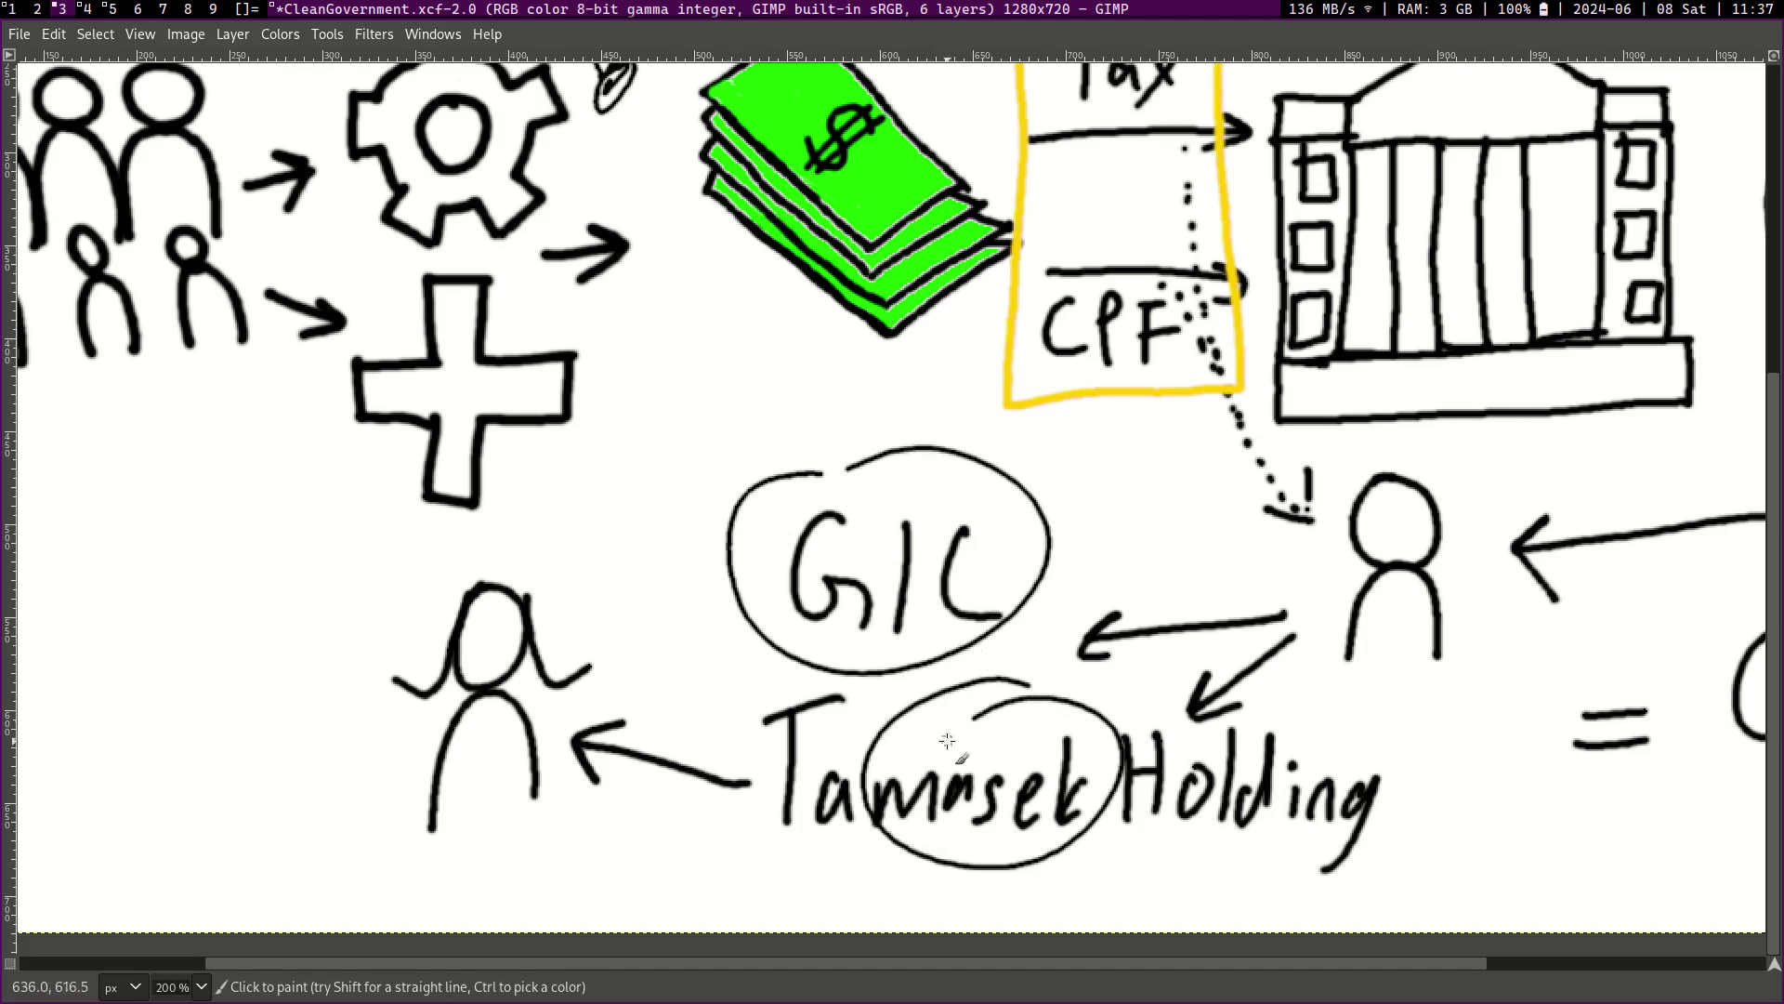
# Step: Draw an arrow from the short-haired figure to "GIC" and a branch arrow back to the people, labelled "1%"
pyautogui.scroll(2, 1140, 381)
pyautogui.hscroll(3, 1139, 381)
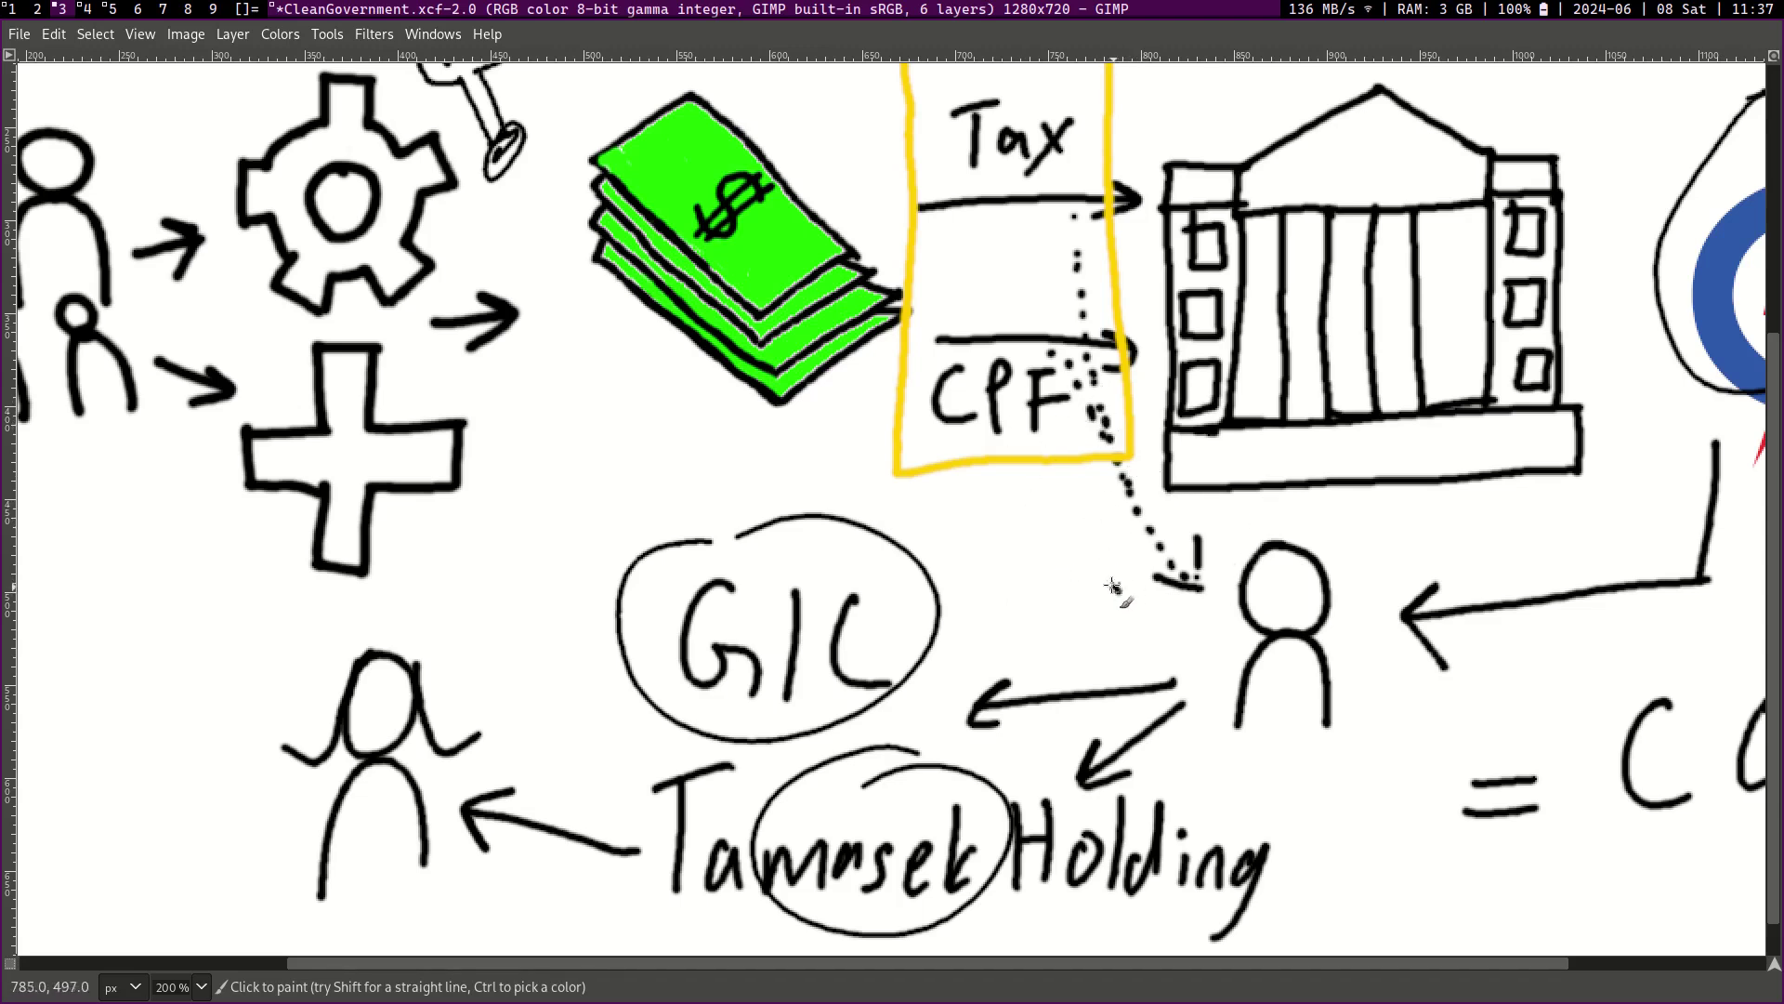
pyautogui.moveTo(1118, 590)
pyautogui.mouseDown()
pyautogui.moveTo(839, 473)
pyautogui.moveTo(548, 392)
pyautogui.moveTo(425, 539)
pyautogui.moveTo(147, 426)
pyautogui.moveTo(223, 409)
pyautogui.mouseUp()
pyautogui.moveTo(602, 349)
pyautogui.mouseDown()
pyautogui.moveTo(595, 384)
pyautogui.moveTo(628, 363)
pyautogui.mouseUp()
pyautogui.moveTo(648, 350)
pyautogui.mouseDown()
pyautogui.moveTo(626, 387)
pyautogui.moveTo(658, 380)
pyautogui.mouseUp()
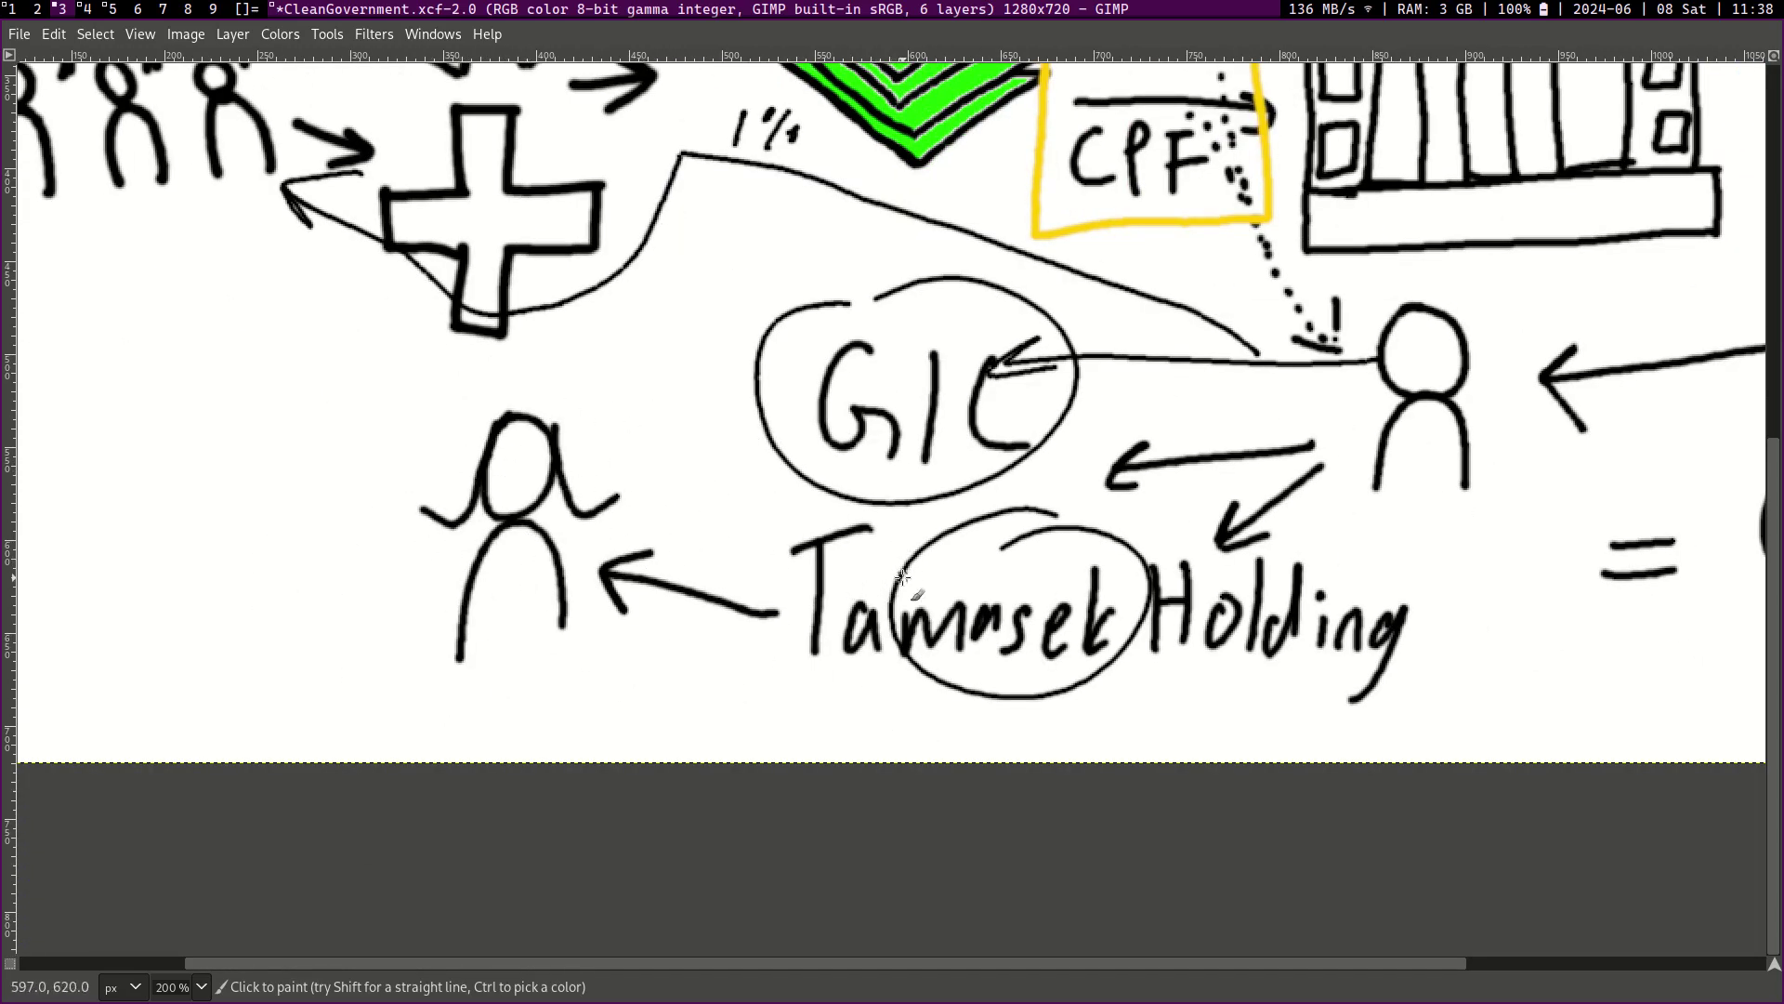
# Step: Draw an upward arrow just after the word "Holding"
pyautogui.scroll(4, 1179, 312)
pyautogui.hscroll(2, 1178, 312)
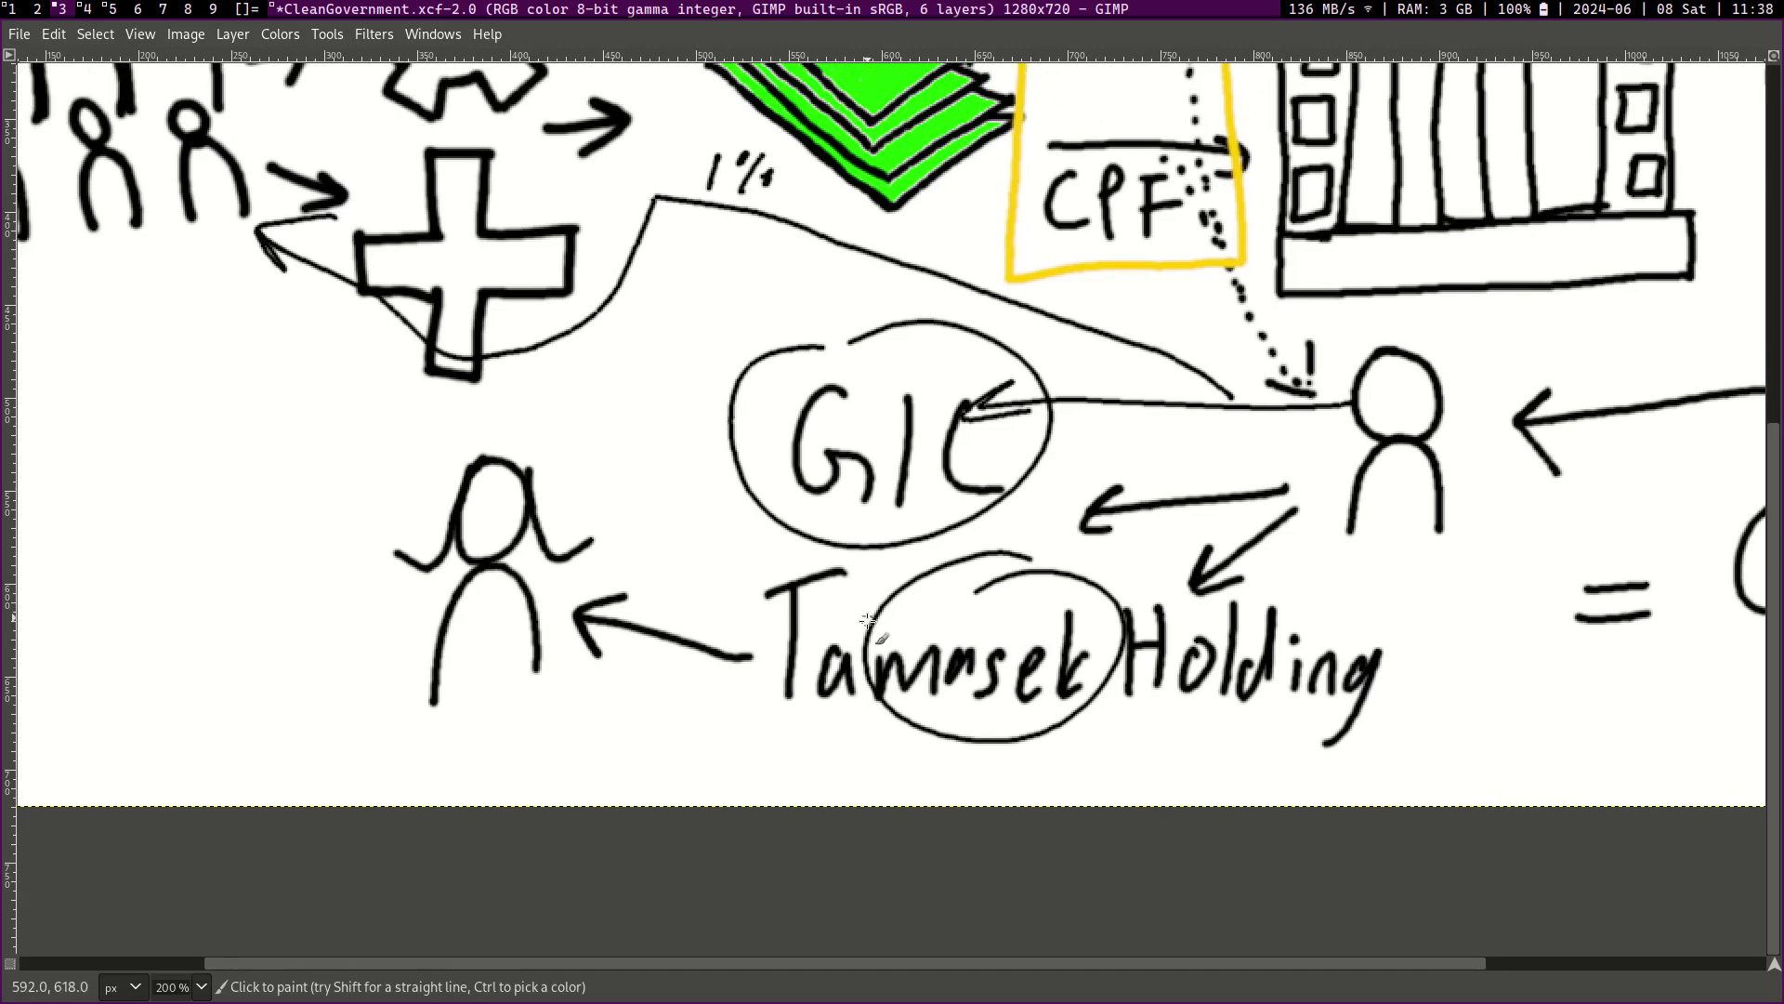
pyautogui.scroll(-2, 994, 638)
pyautogui.hscroll(2, 994, 638)
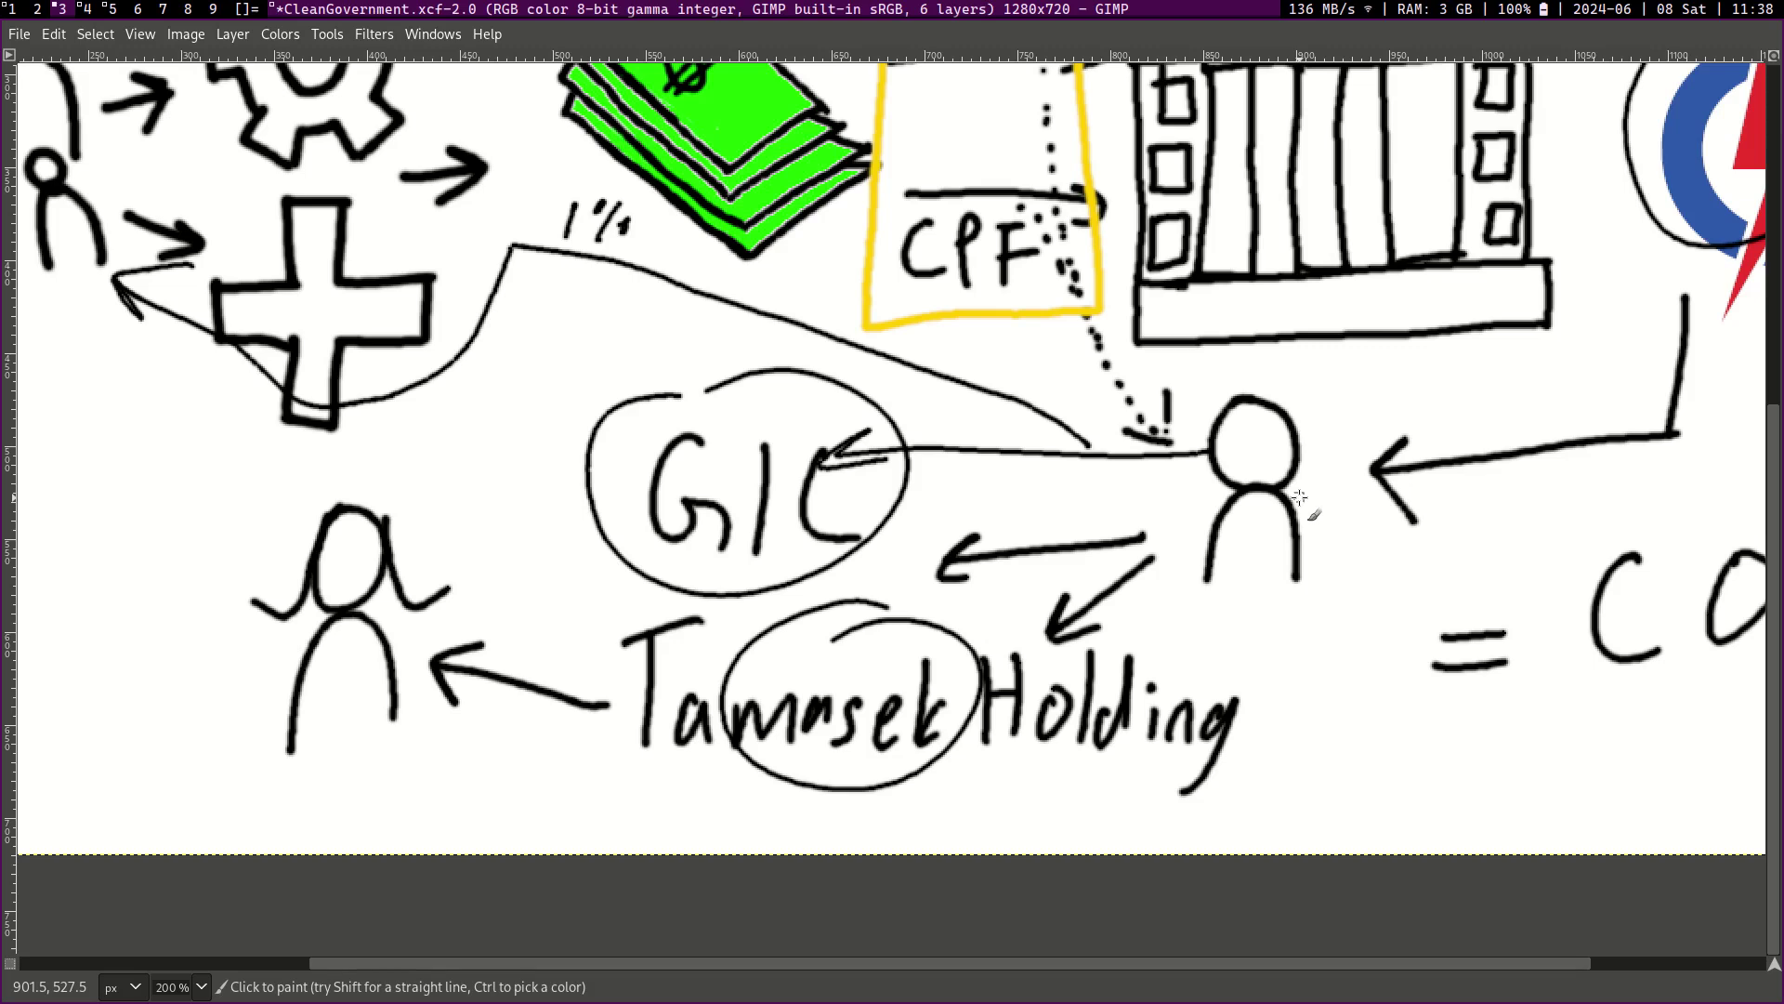
pyautogui.hscroll(2, 734, 566)
pyautogui.moveTo(743, 501); pyautogui.dragTo(719, 538)
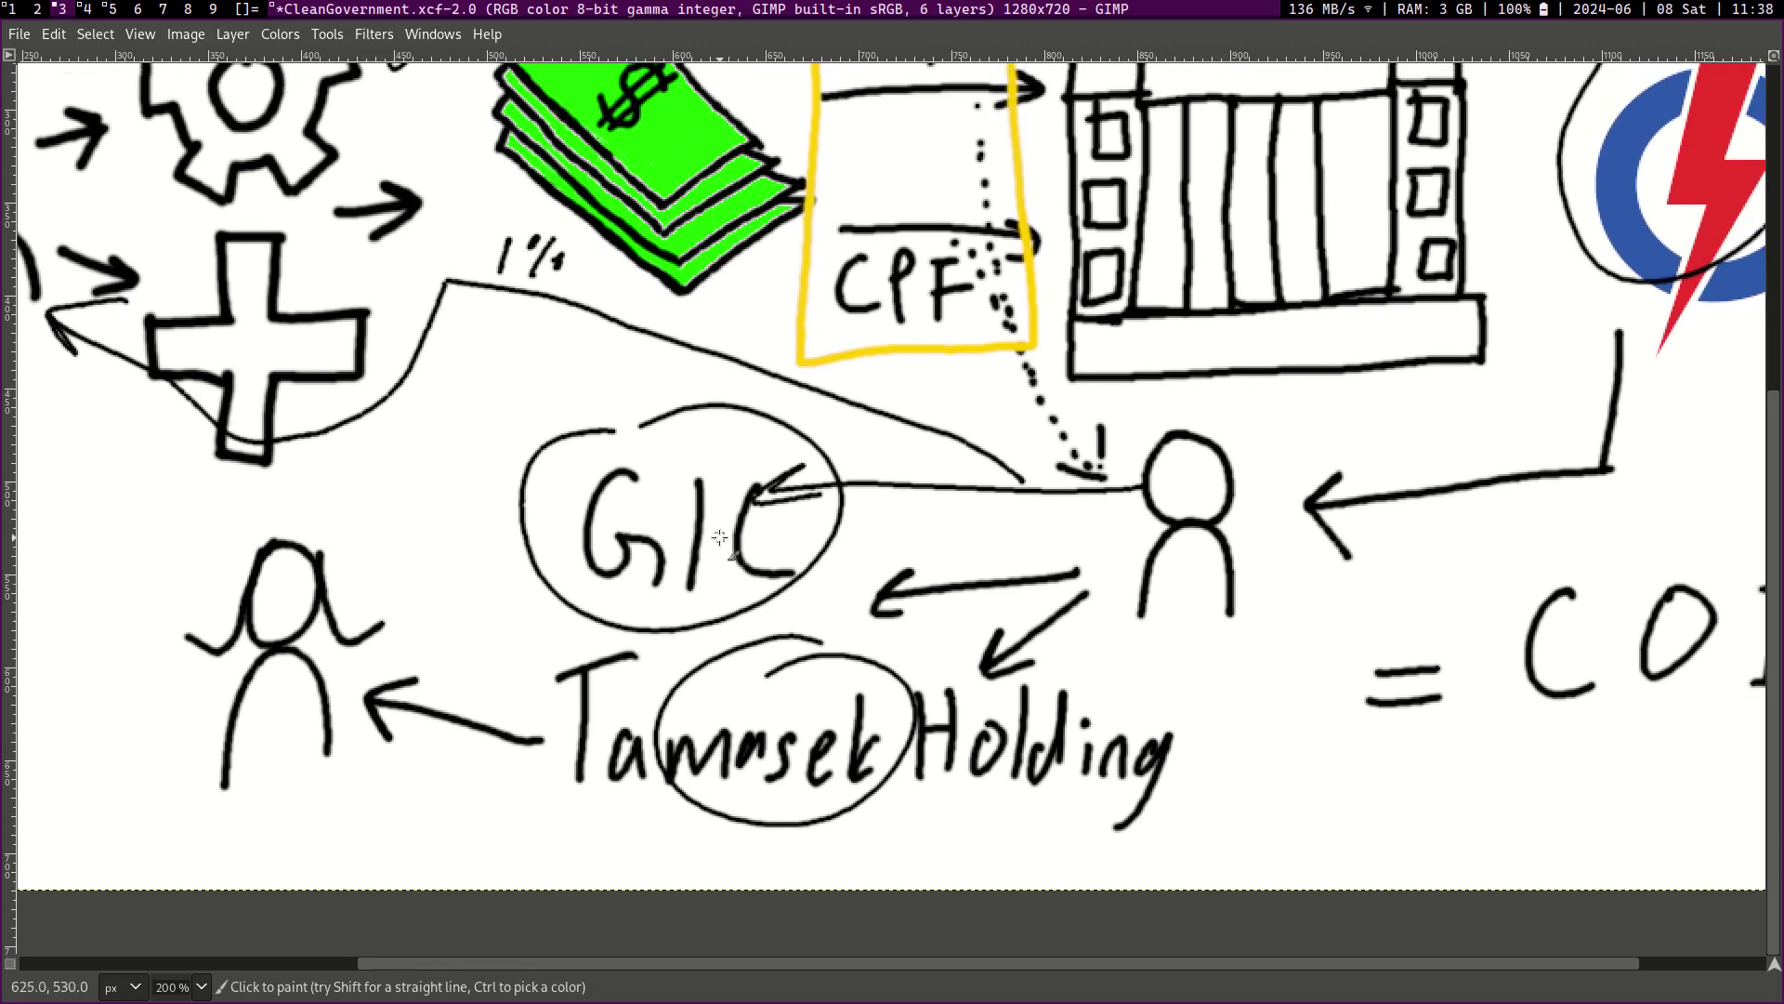
pyautogui.moveTo(827, 589); pyautogui.dragTo(849, 522)
pyautogui.moveTo(1072, 591); pyautogui.dragTo(886, 541)
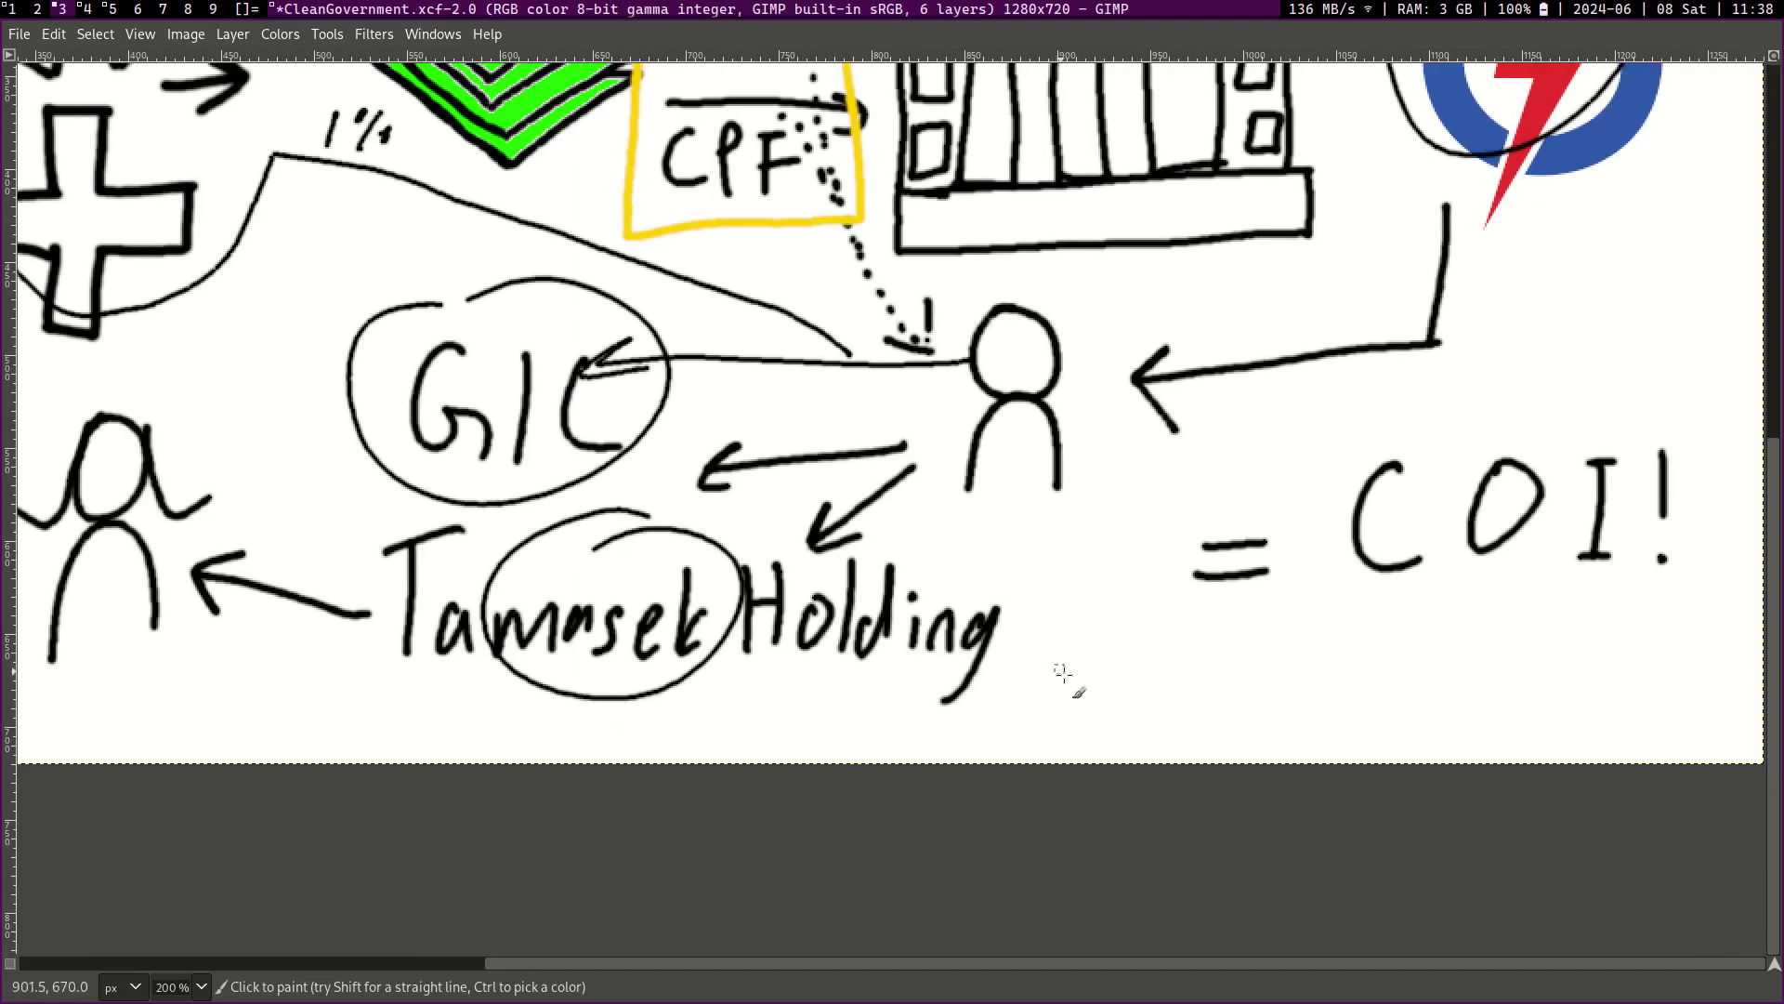
pyautogui.moveTo(1075, 688)
pyautogui.mouseDown()
pyautogui.moveTo(1081, 570)
pyautogui.moveTo(1094, 602)
pyautogui.mouseUp()
pyautogui.hscroll(-1, 891, 550)
# Step: Add a small question mark inside the "C" of "GIC" and dot marks below it and on "Tamasek"
pyautogui.moveTo(891, 550); pyautogui.dragTo(1009, 559)
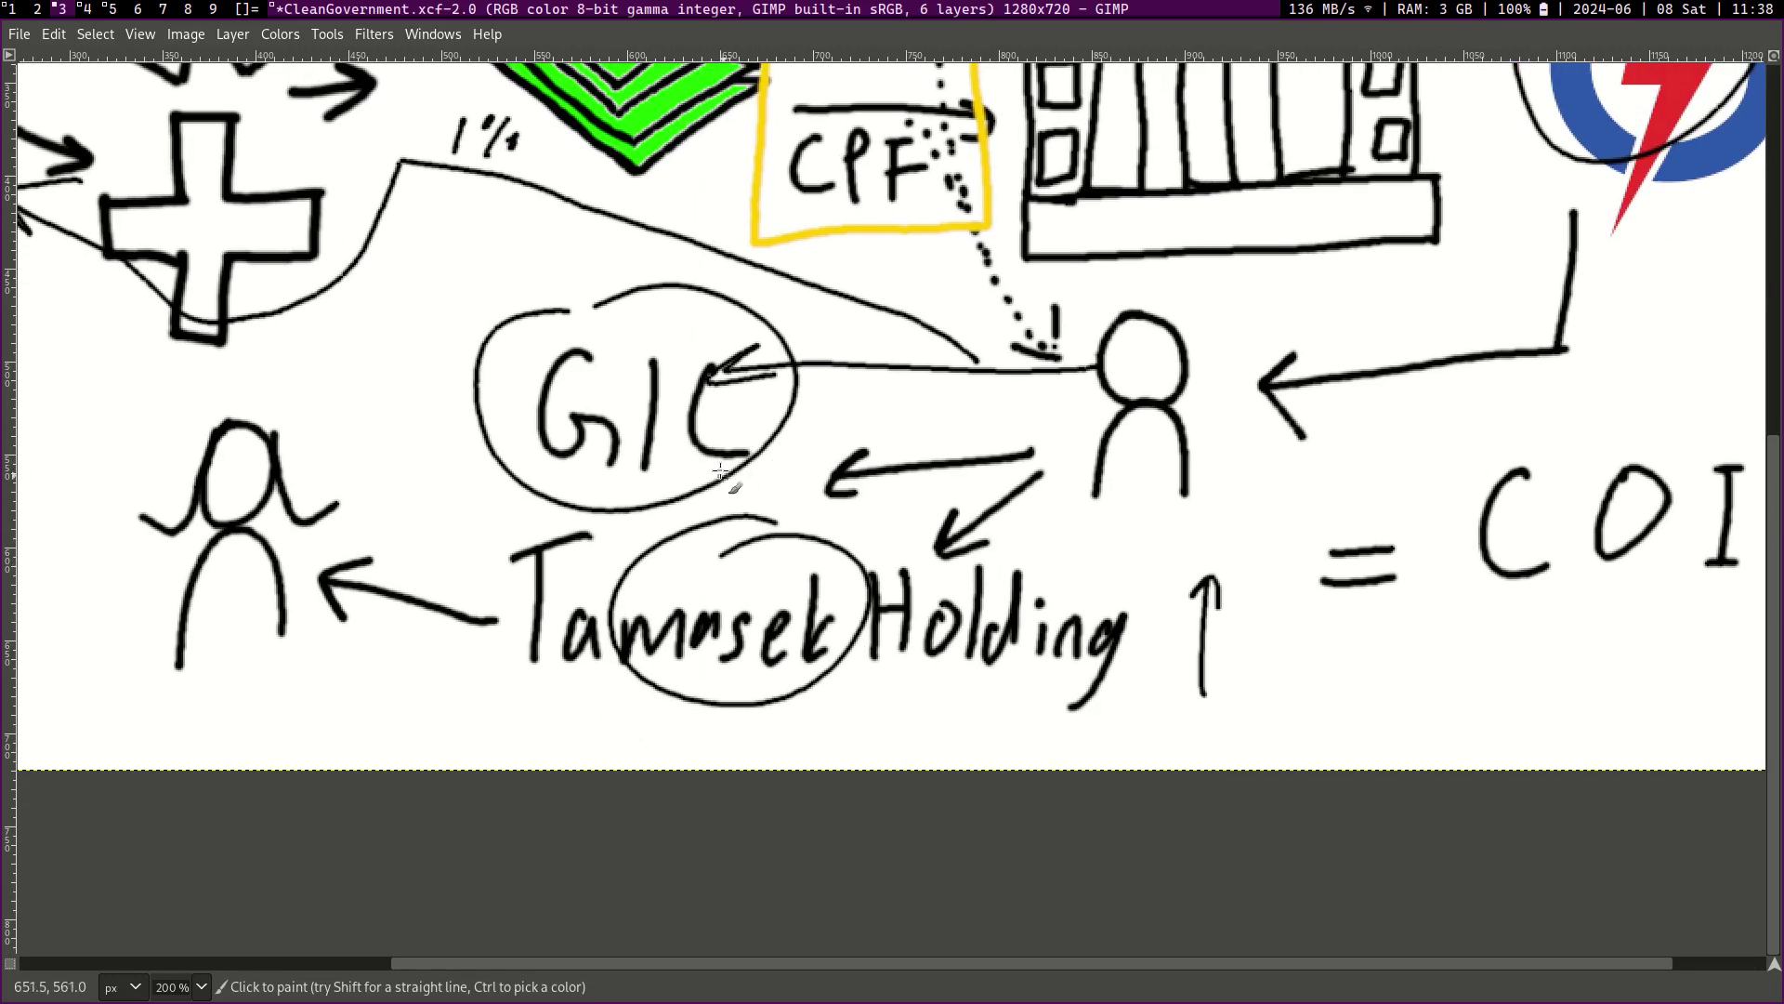
pyautogui.click(718, 438)
pyautogui.click(714, 418)
pyautogui.click(716, 640)
pyautogui.hscroll(-4, 648, 510)
pyautogui.scroll(1, 647, 510)
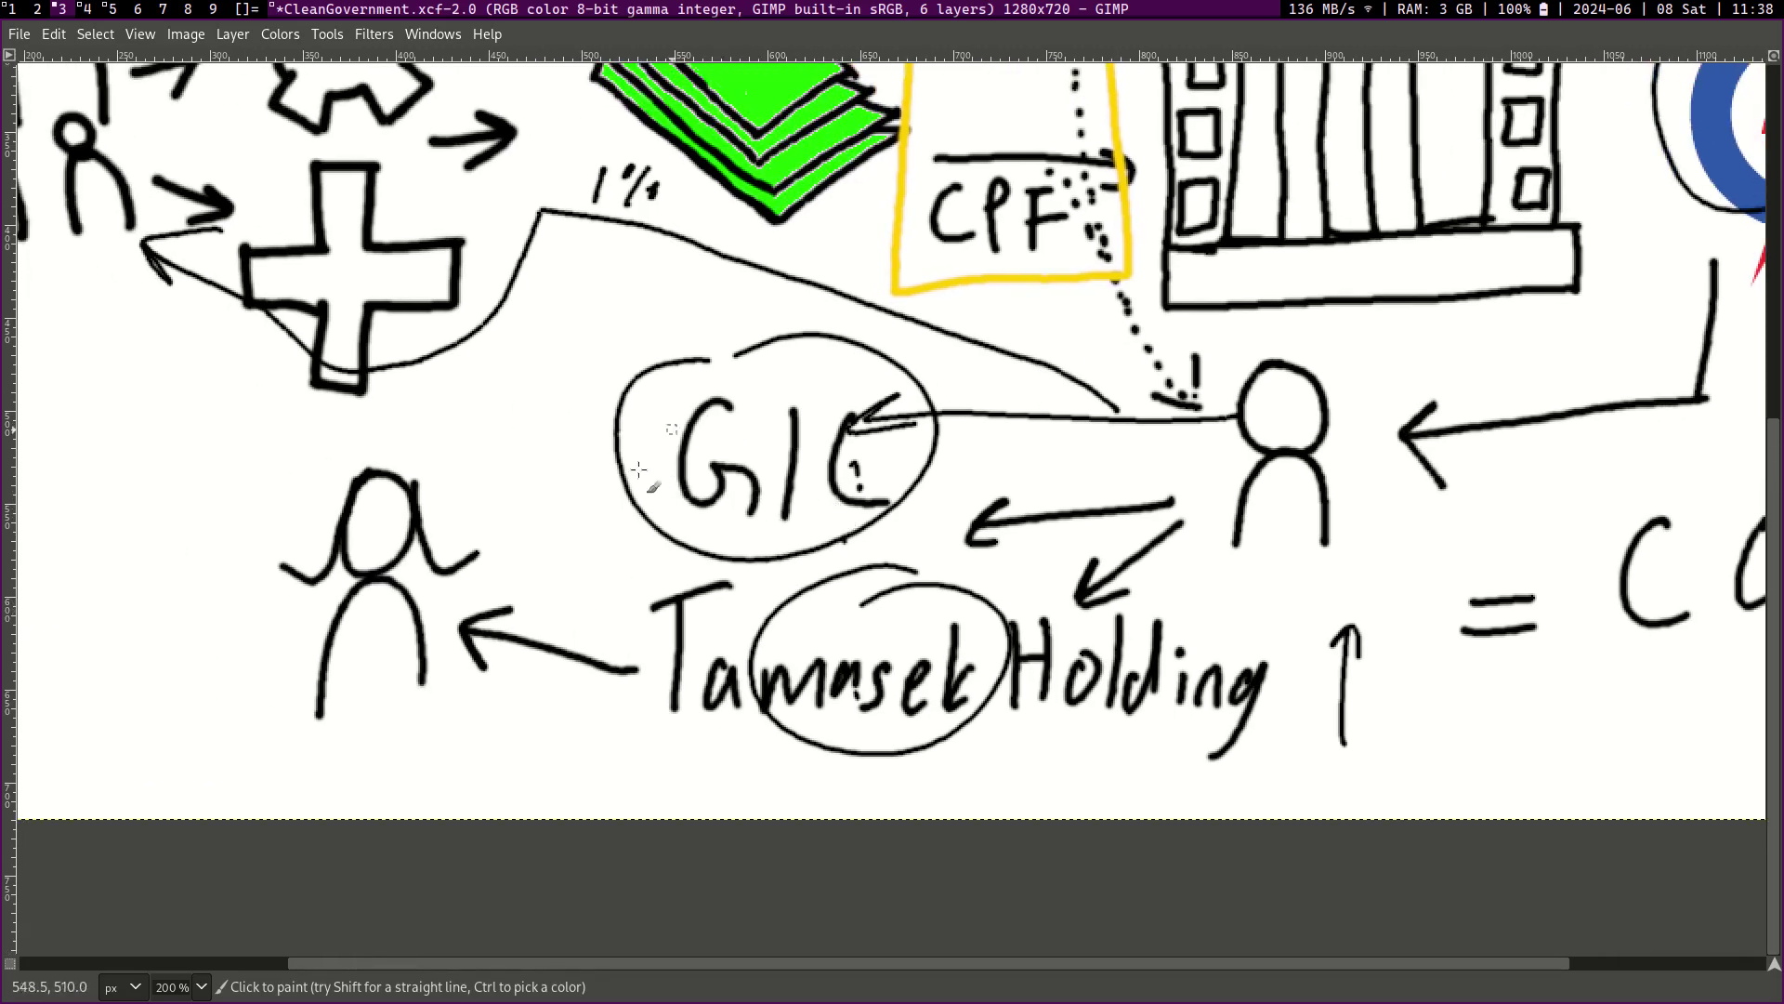
# Step: Draw an eye in the empty area before the long-haired figure, then circle it and cross it out
pyautogui.hscroll(-13, 639, 469)
pyautogui.scroll(-2, 639, 469)
pyautogui.moveTo(459, 481)
pyautogui.mouseDown()
pyautogui.moveTo(595, 400)
pyautogui.moveTo(571, 530)
pyautogui.mouseUp()
pyautogui.moveTo(531, 433); pyautogui.dragTo(536, 480)
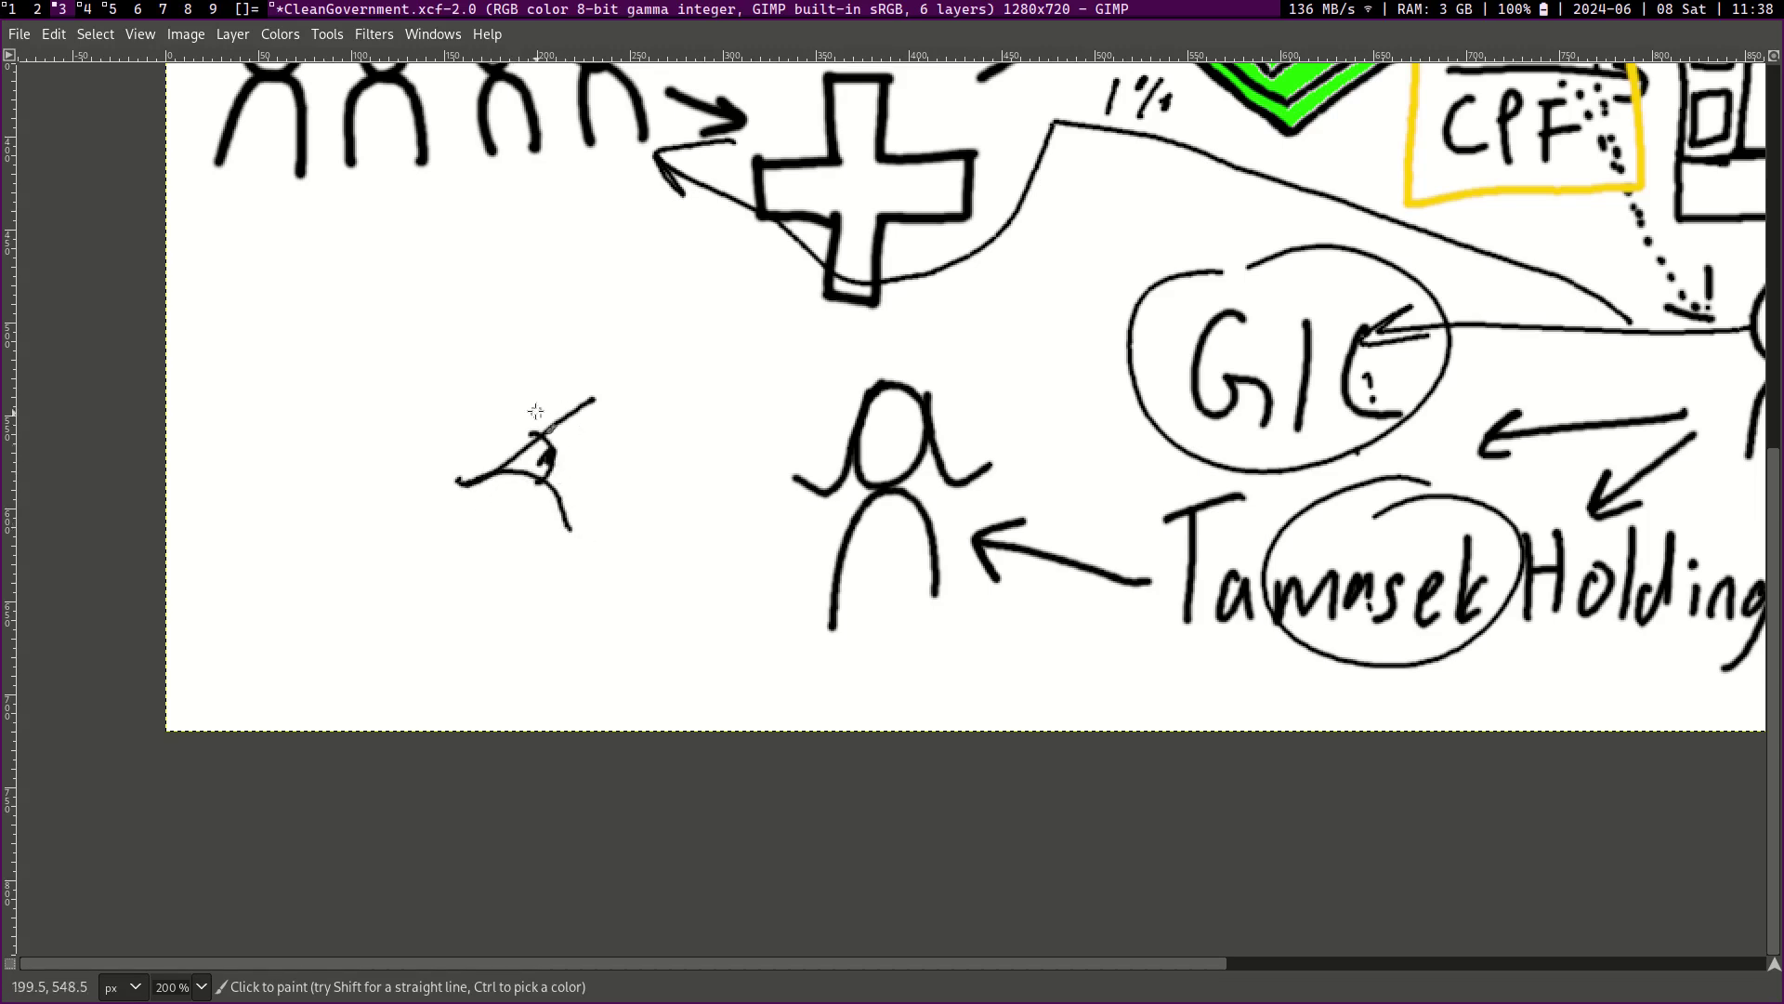
pyautogui.moveTo(536, 371); pyautogui.dragTo(657, 470)
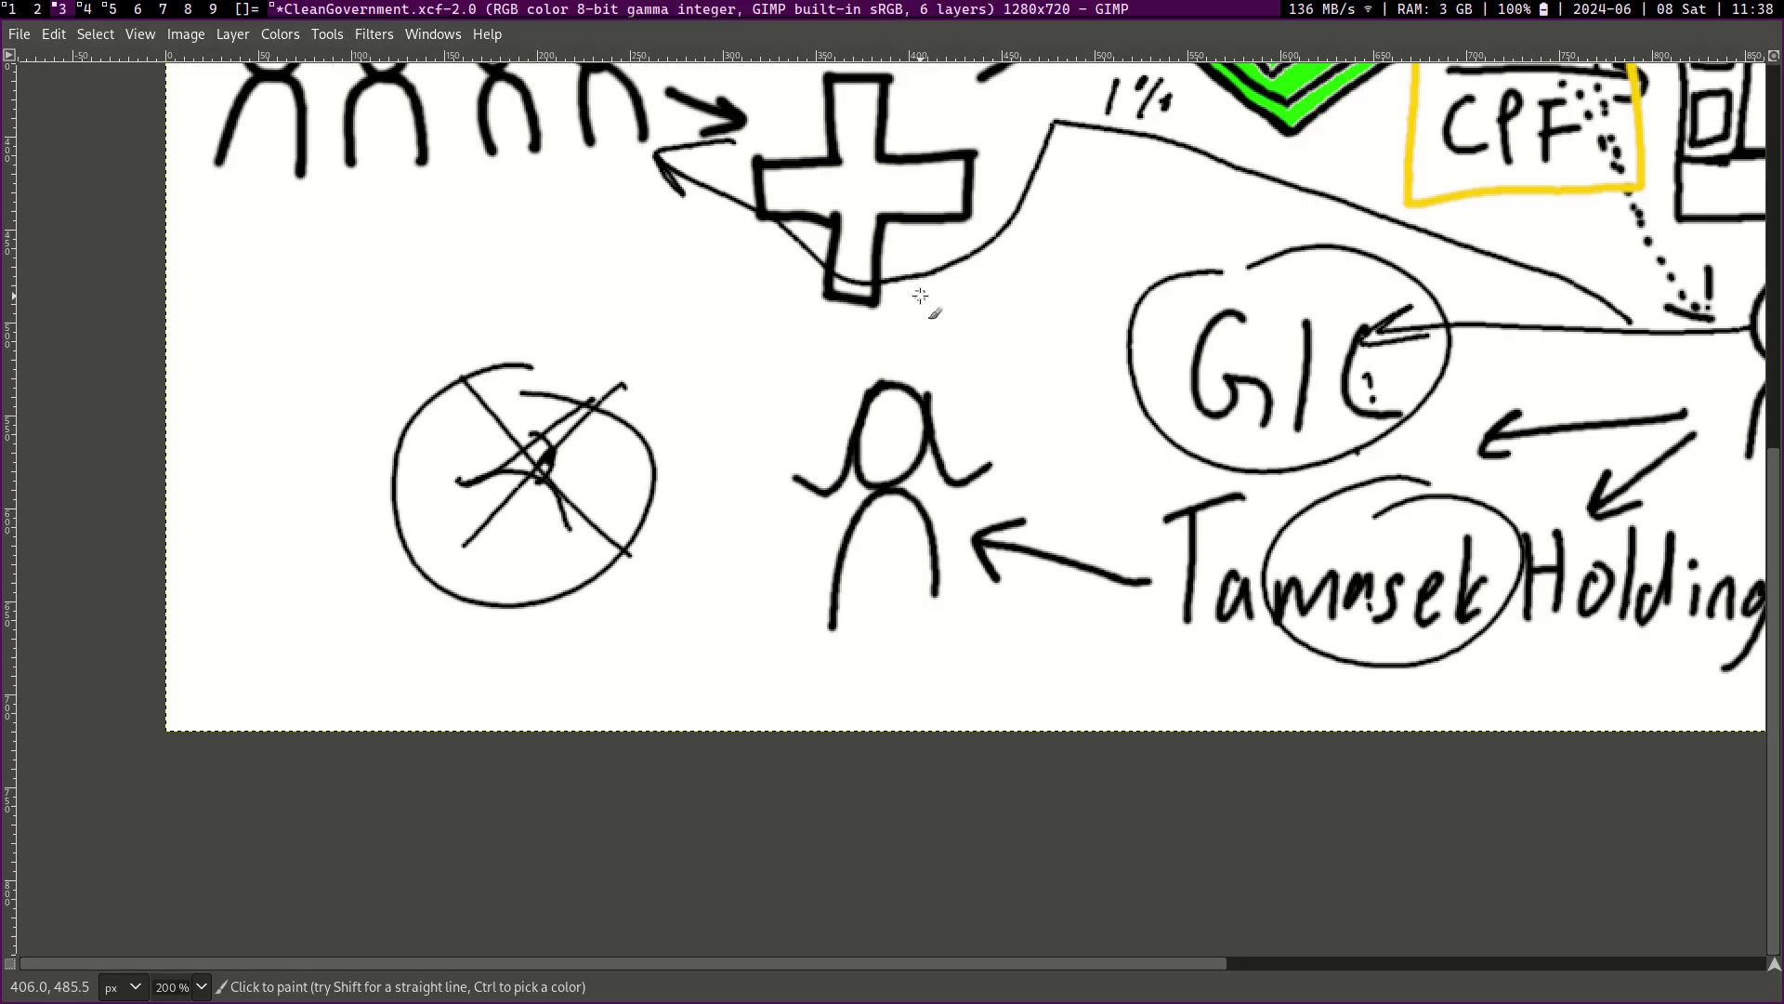
# Step: Circle the long-haired figure and the short-haired figure linked to "GIC" and "Tamasek Holding"
pyautogui.hscroll(3, 744, 583)
pyautogui.hscroll(6, 1008, 510)
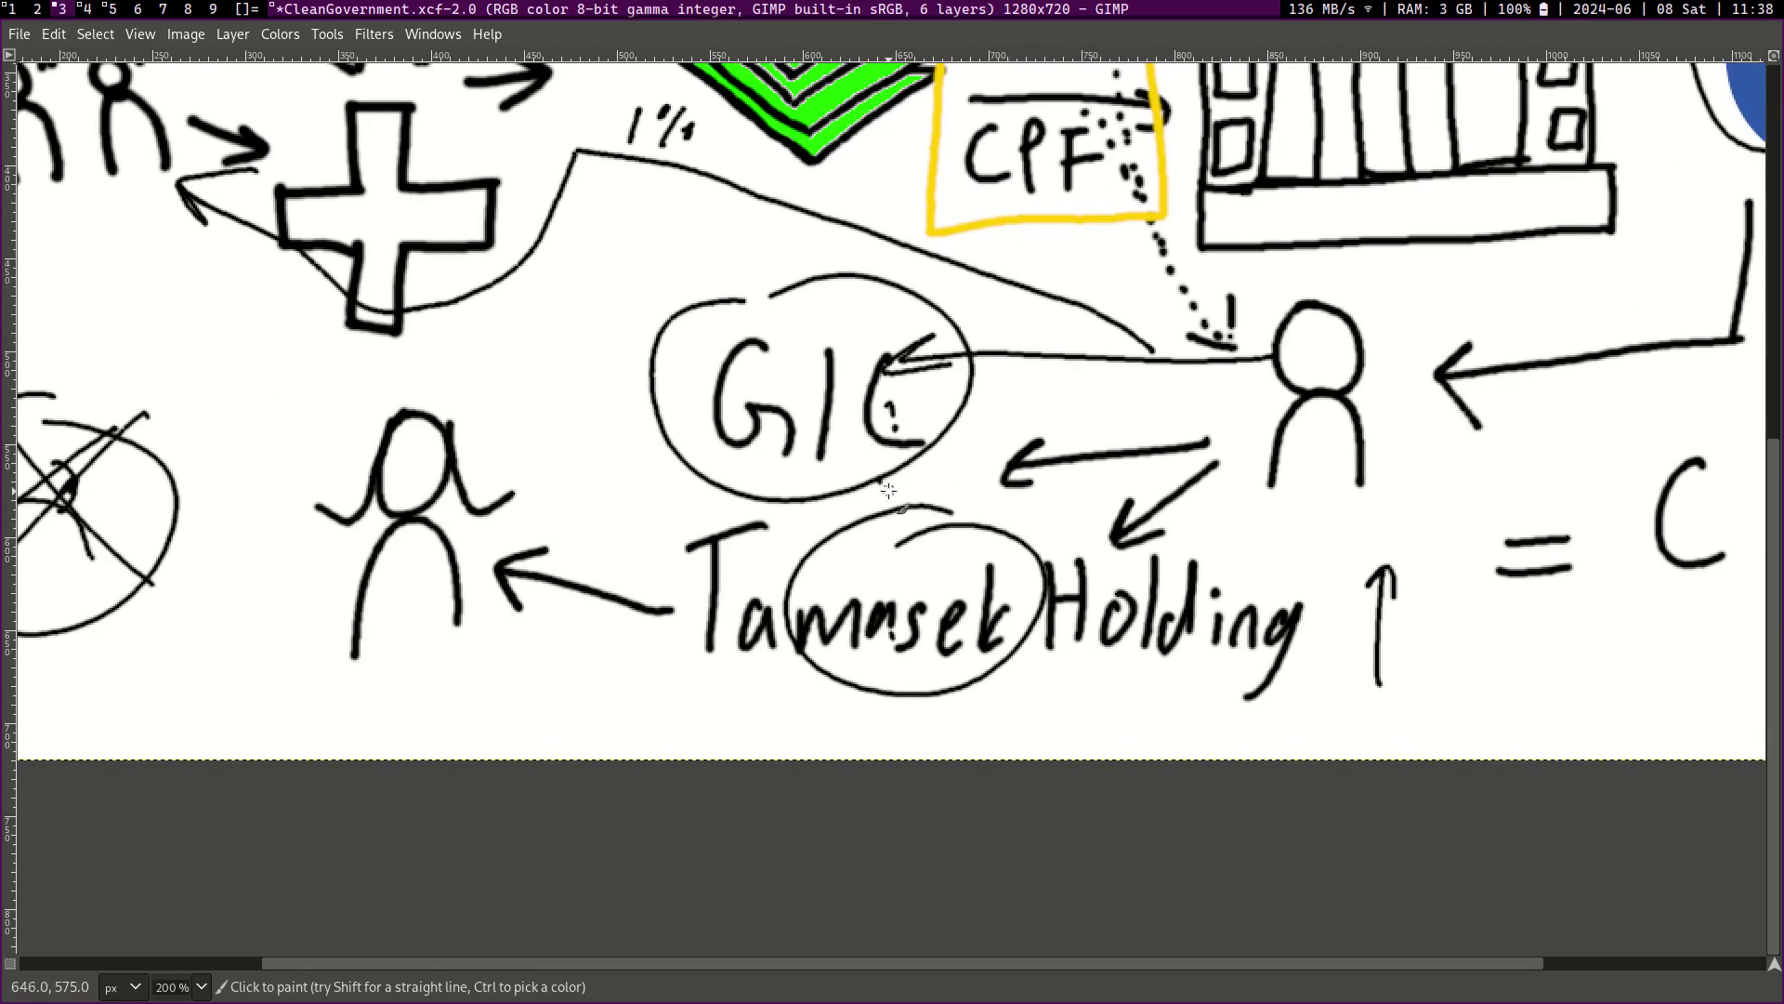
pyautogui.hscroll(-1, 916, 517)
pyautogui.moveTo(484, 381)
pyautogui.mouseDown()
pyautogui.moveTo(323, 539)
pyautogui.moveTo(302, 487)
pyautogui.mouseUp()
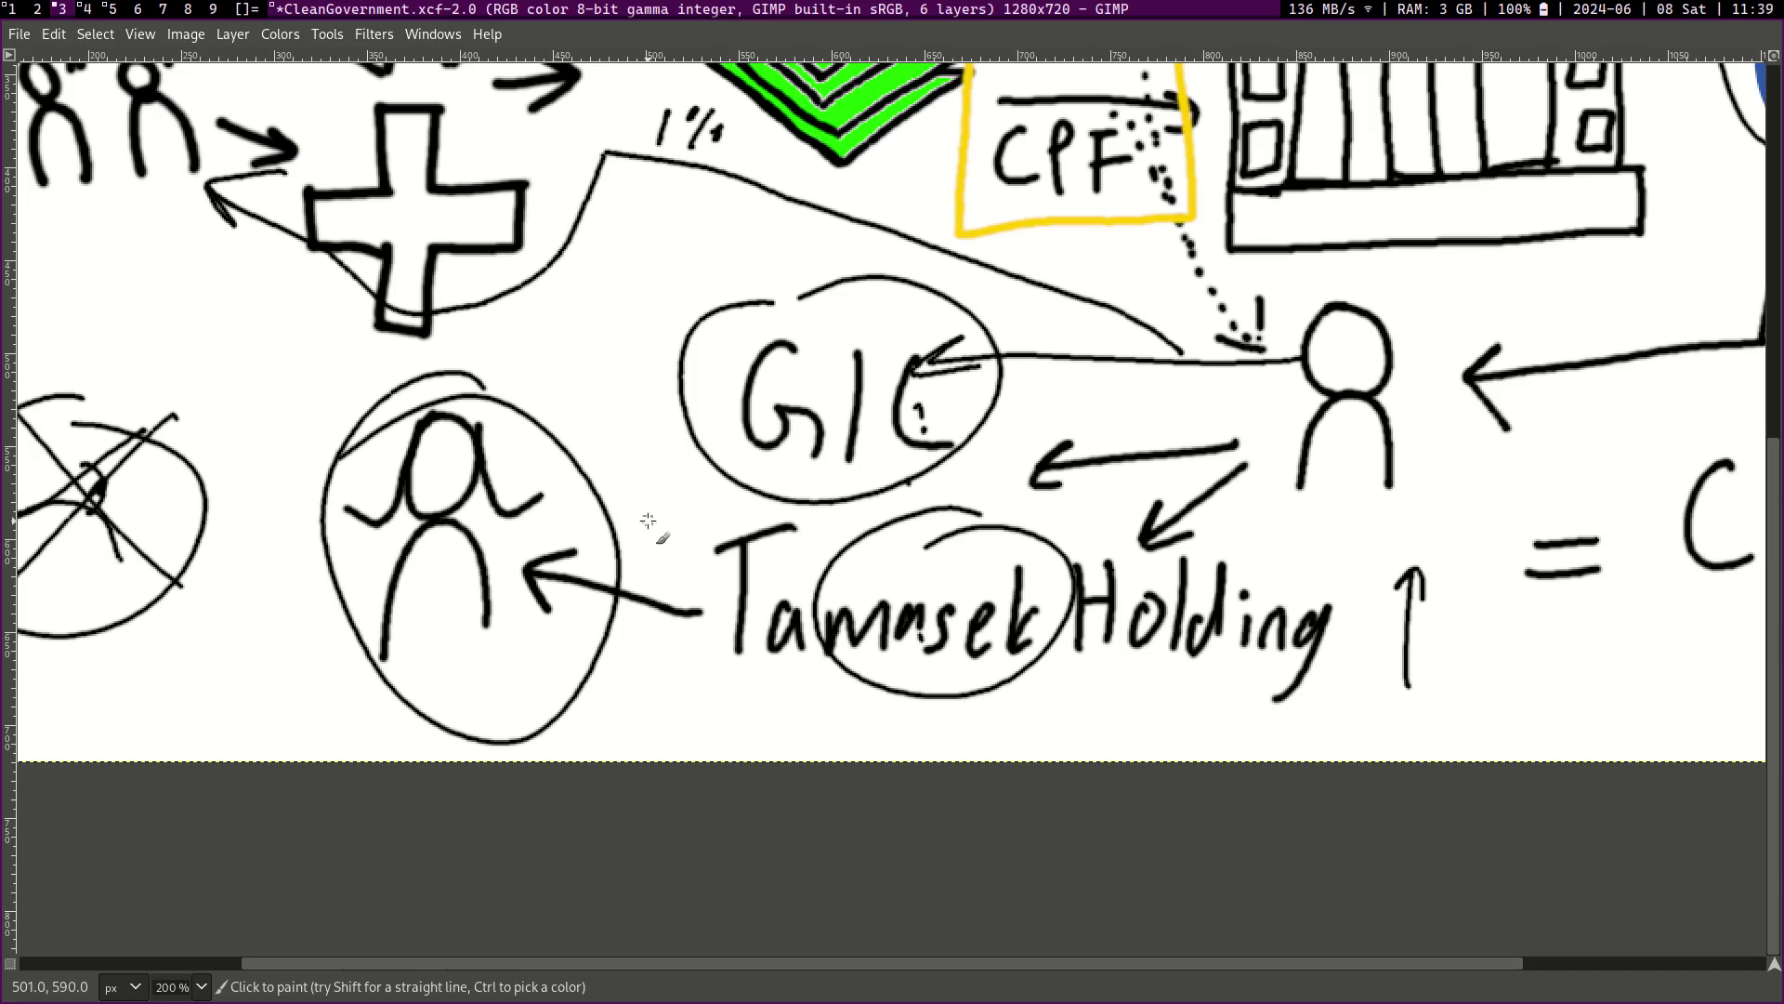
pyautogui.moveTo(1329, 294)
pyautogui.mouseDown()
pyautogui.moveTo(1227, 423)
pyautogui.moveTo(1230, 280)
pyautogui.mouseUp()
pyautogui.hscroll(4, 1025, 505)
pyautogui.scroll(1, 1025, 505)
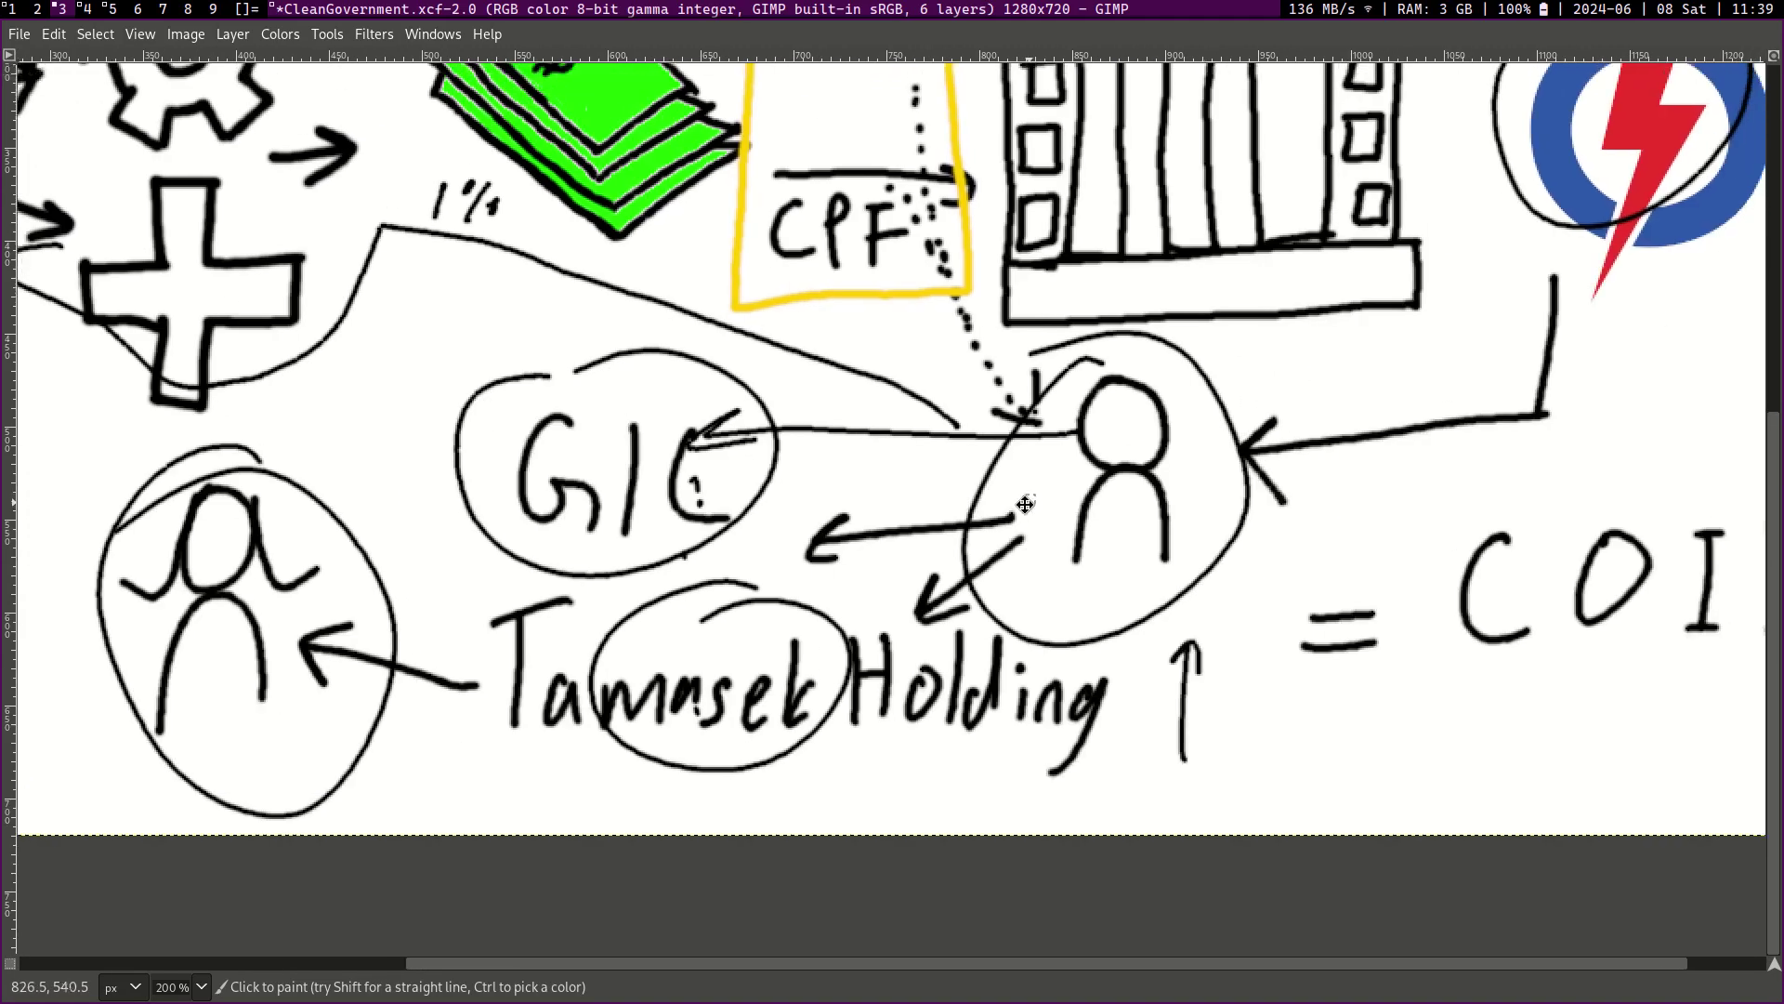
pyautogui.moveTo(1025, 504); pyautogui.dragTo(985, 521)
pyautogui.moveTo(1083, 457); pyautogui.dragTo(1165, 448)
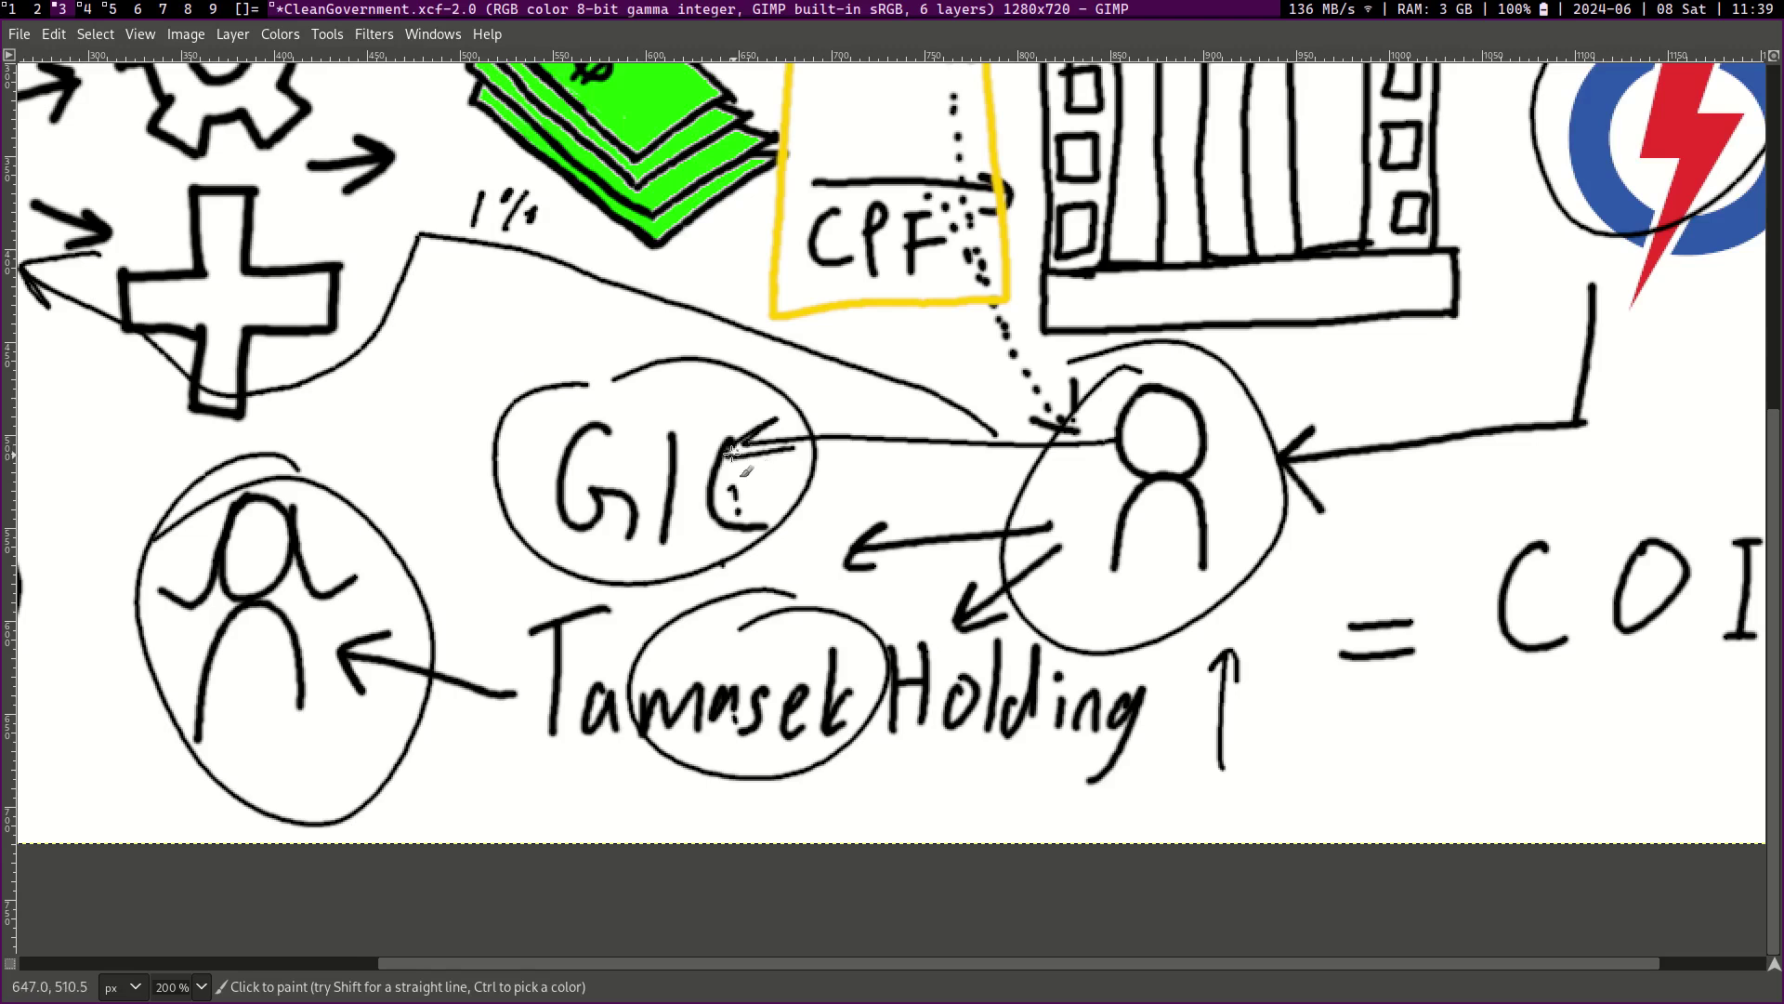
# Step: Draw repeated curved lines over "GIC" connecting the two circled figures
pyautogui.hscroll(-3, 733, 453)
pyautogui.scroll(-1, 917, 544)
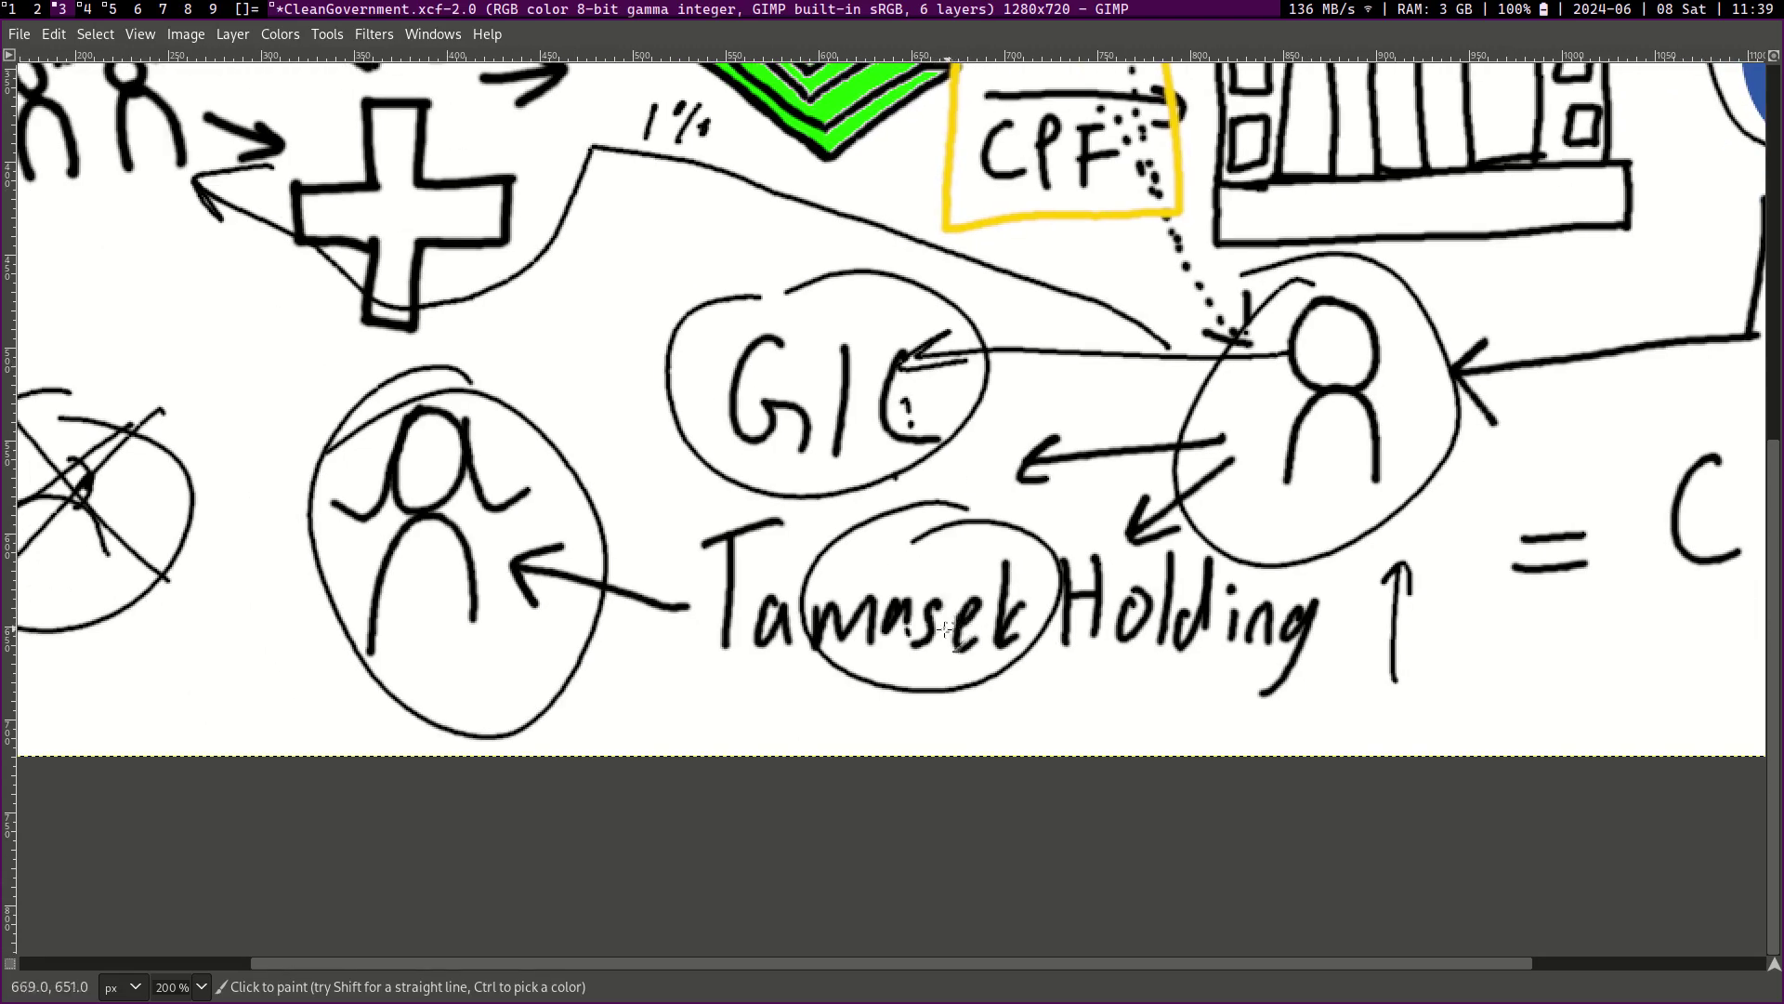
pyautogui.moveTo(542, 449)
pyautogui.mouseDown()
pyautogui.moveTo(1124, 356)
pyautogui.moveTo(1152, 372)
pyautogui.moveTo(1132, 390)
pyautogui.mouseUp()
pyautogui.scroll(3, 785, 516)
pyautogui.hscroll(3, 786, 516)
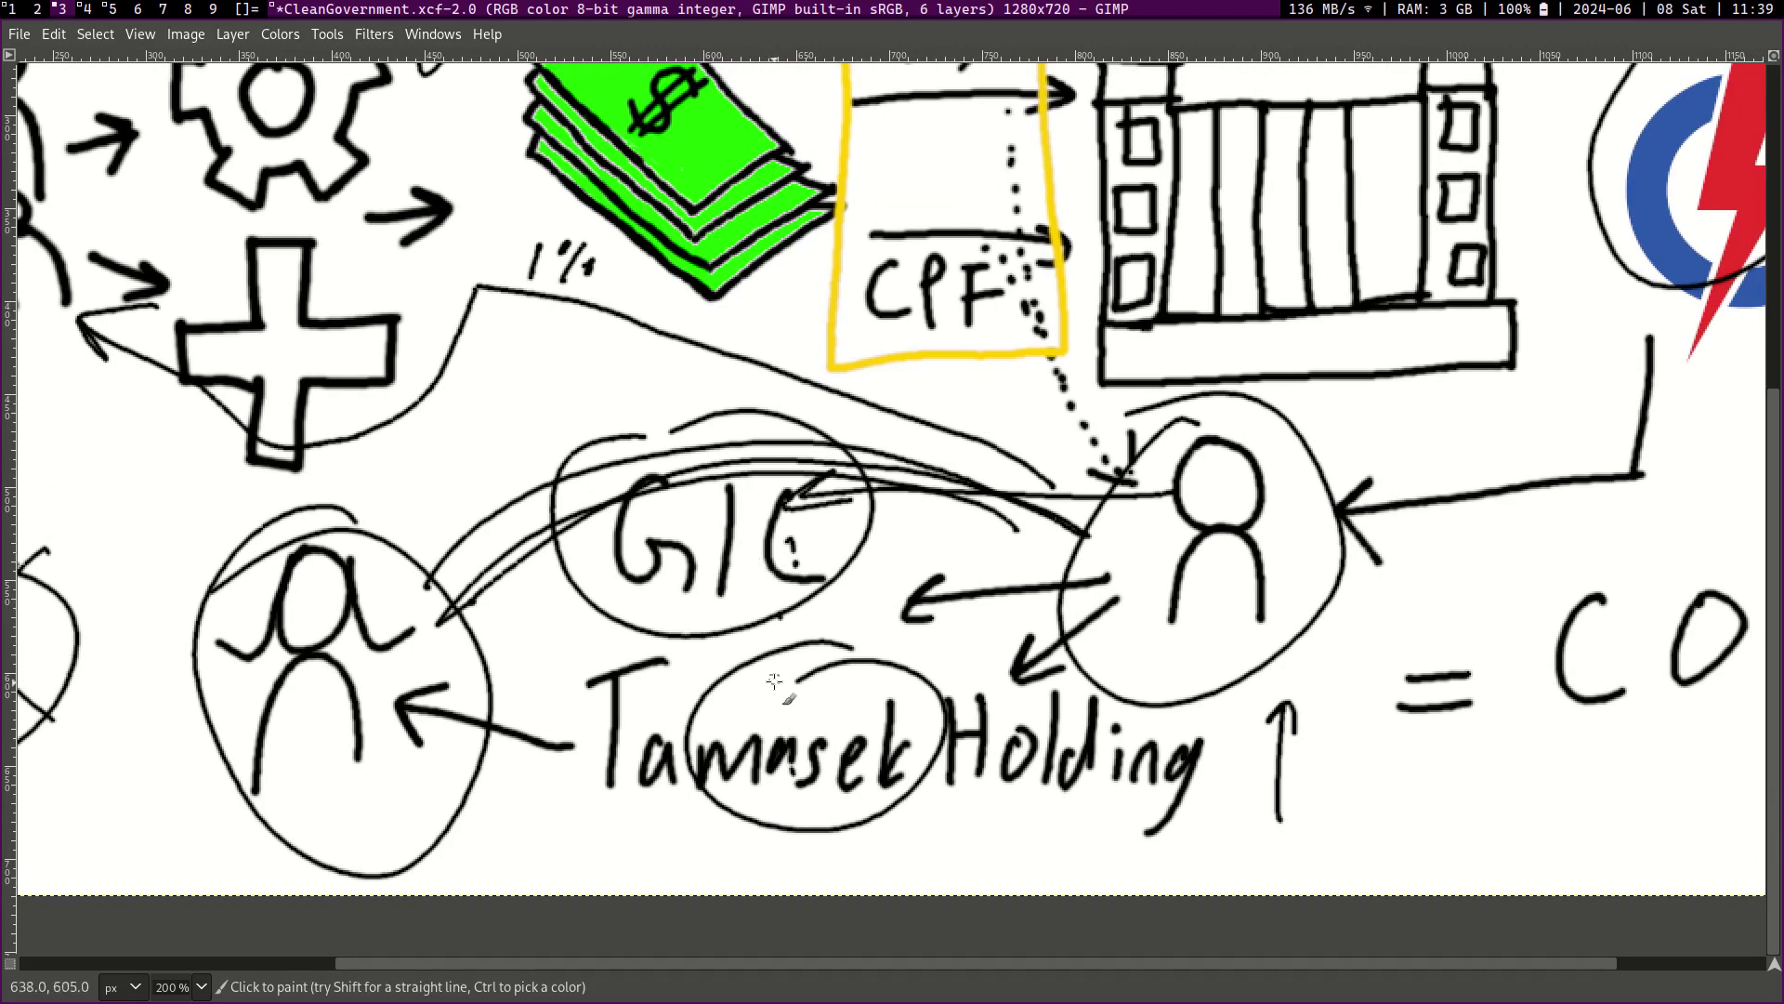
# Step: Draw a large circle around "COI!"
pyautogui.scroll(1, 1182, 453)
pyautogui.hscroll(4, 1182, 453)
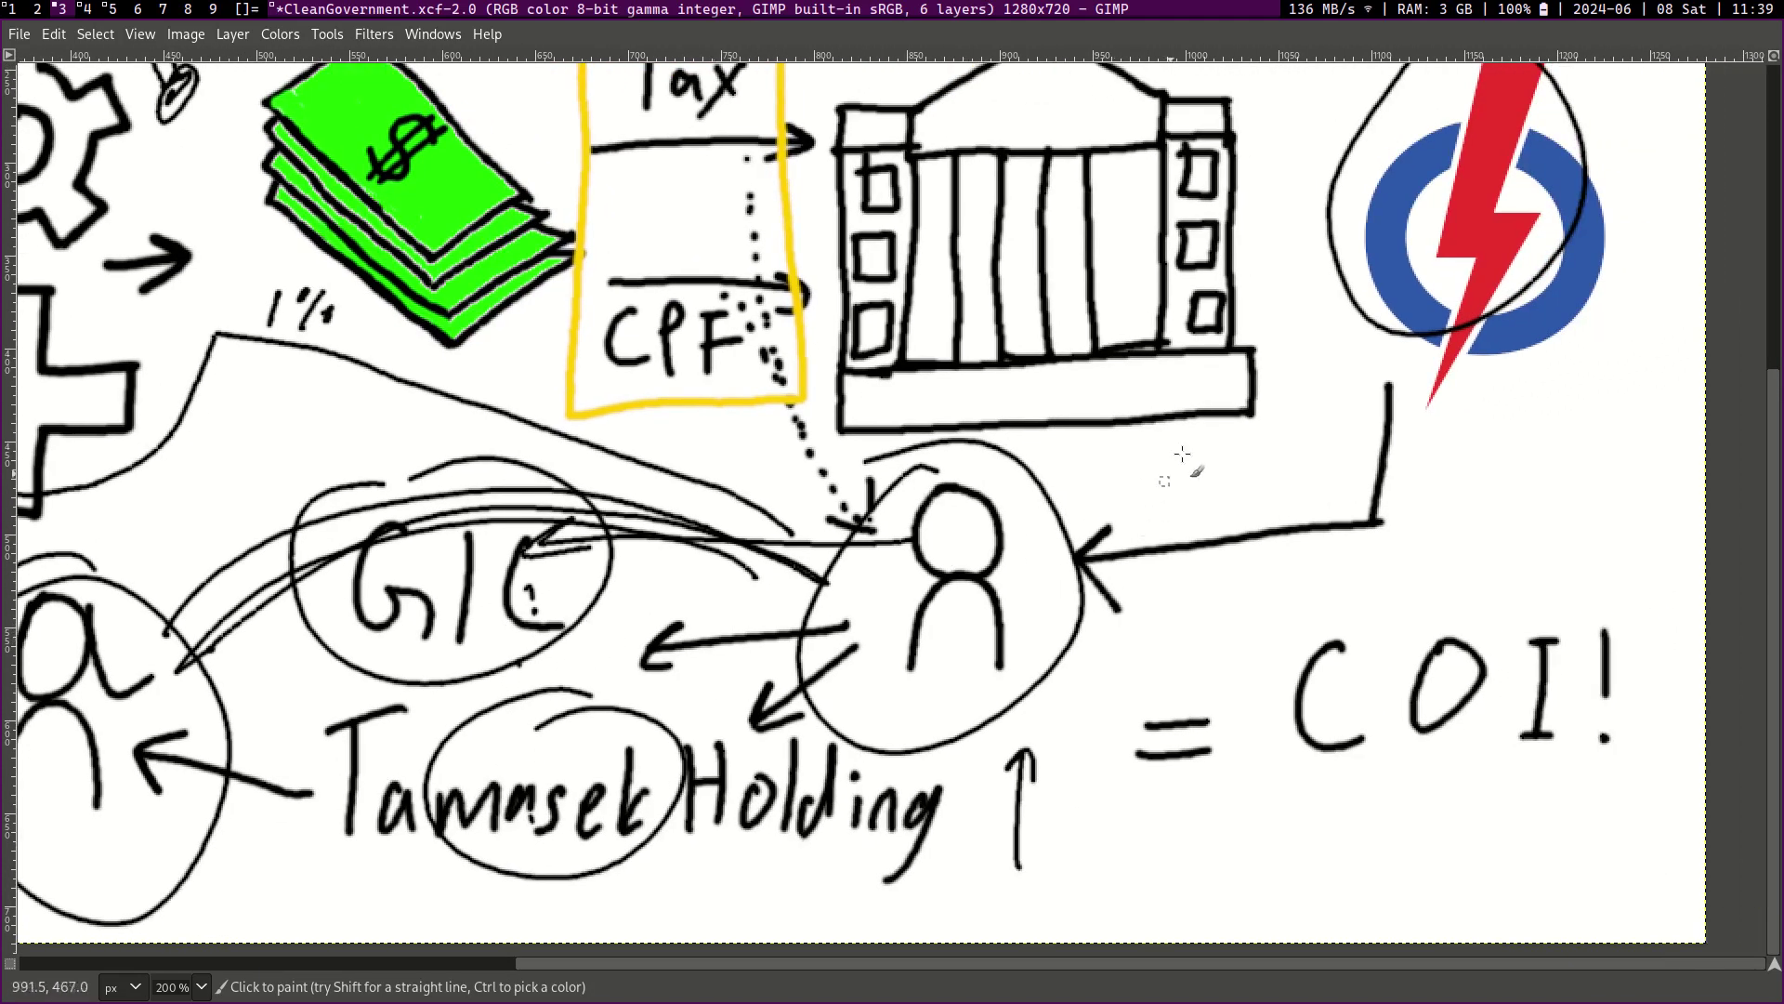
pyautogui.scroll(3, 656, 439)
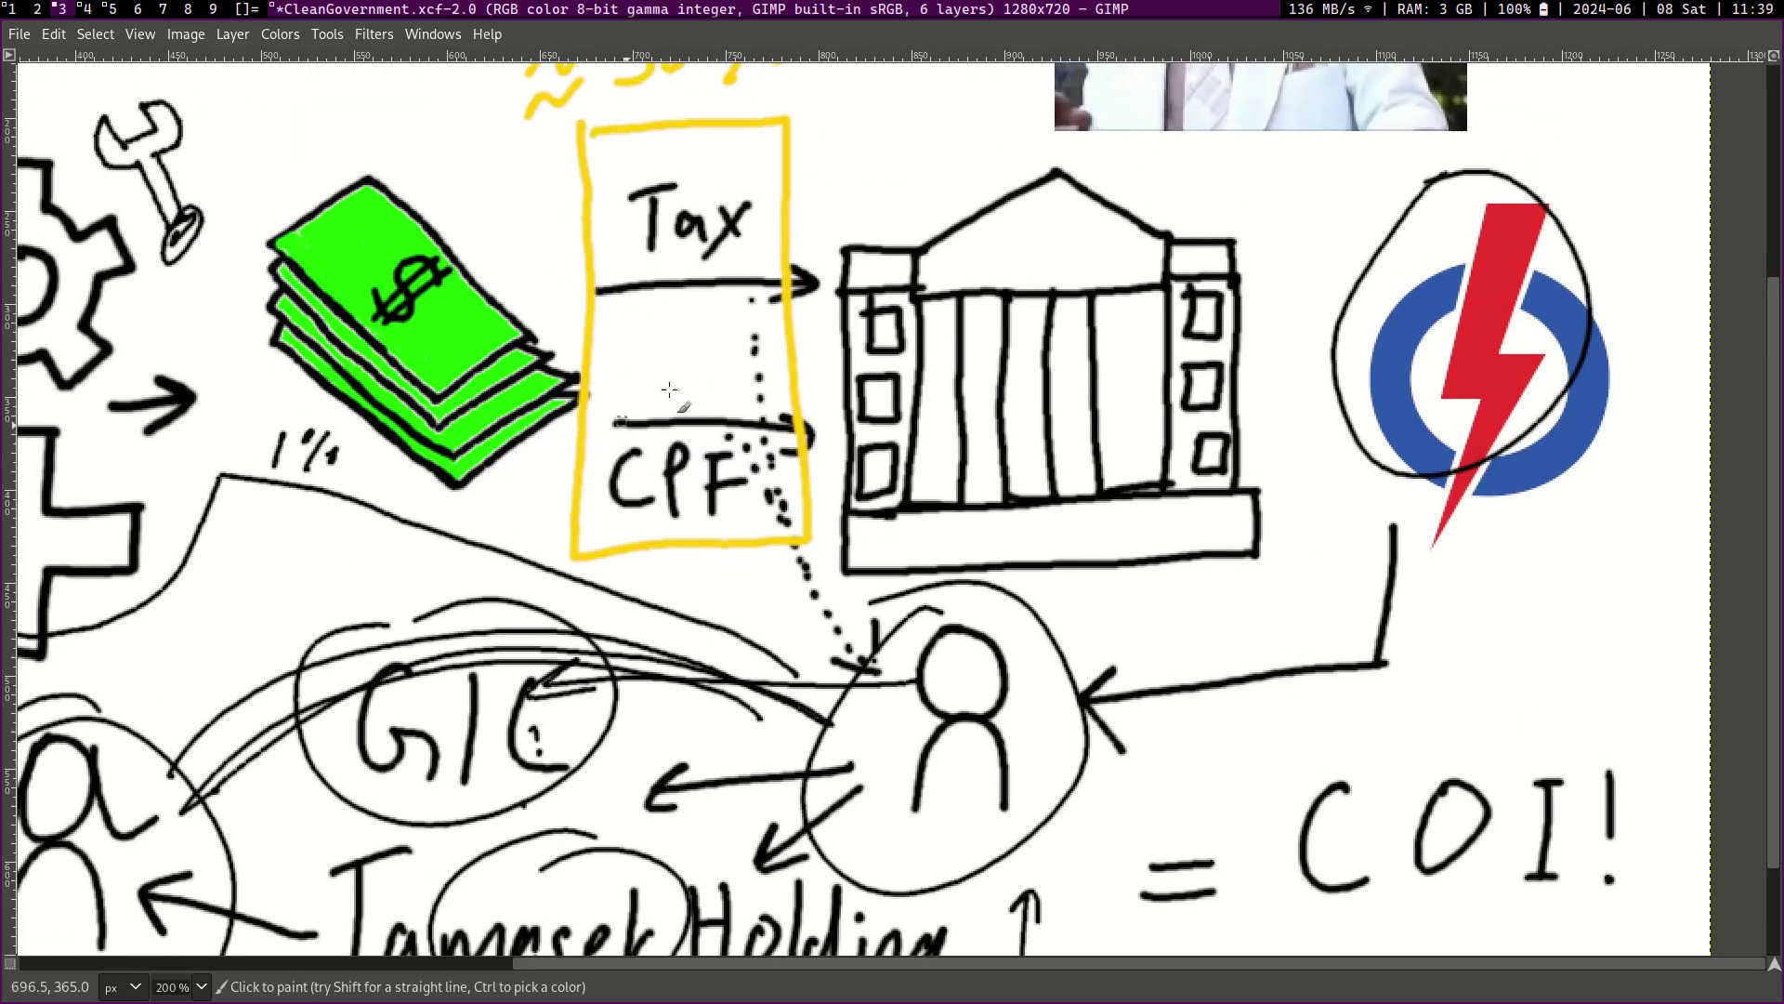
pyautogui.scroll(-3, 755, 404)
pyautogui.hscroll(2, 755, 404)
pyautogui.scroll(-3, 578, 377)
pyautogui.hscroll(4, 578, 377)
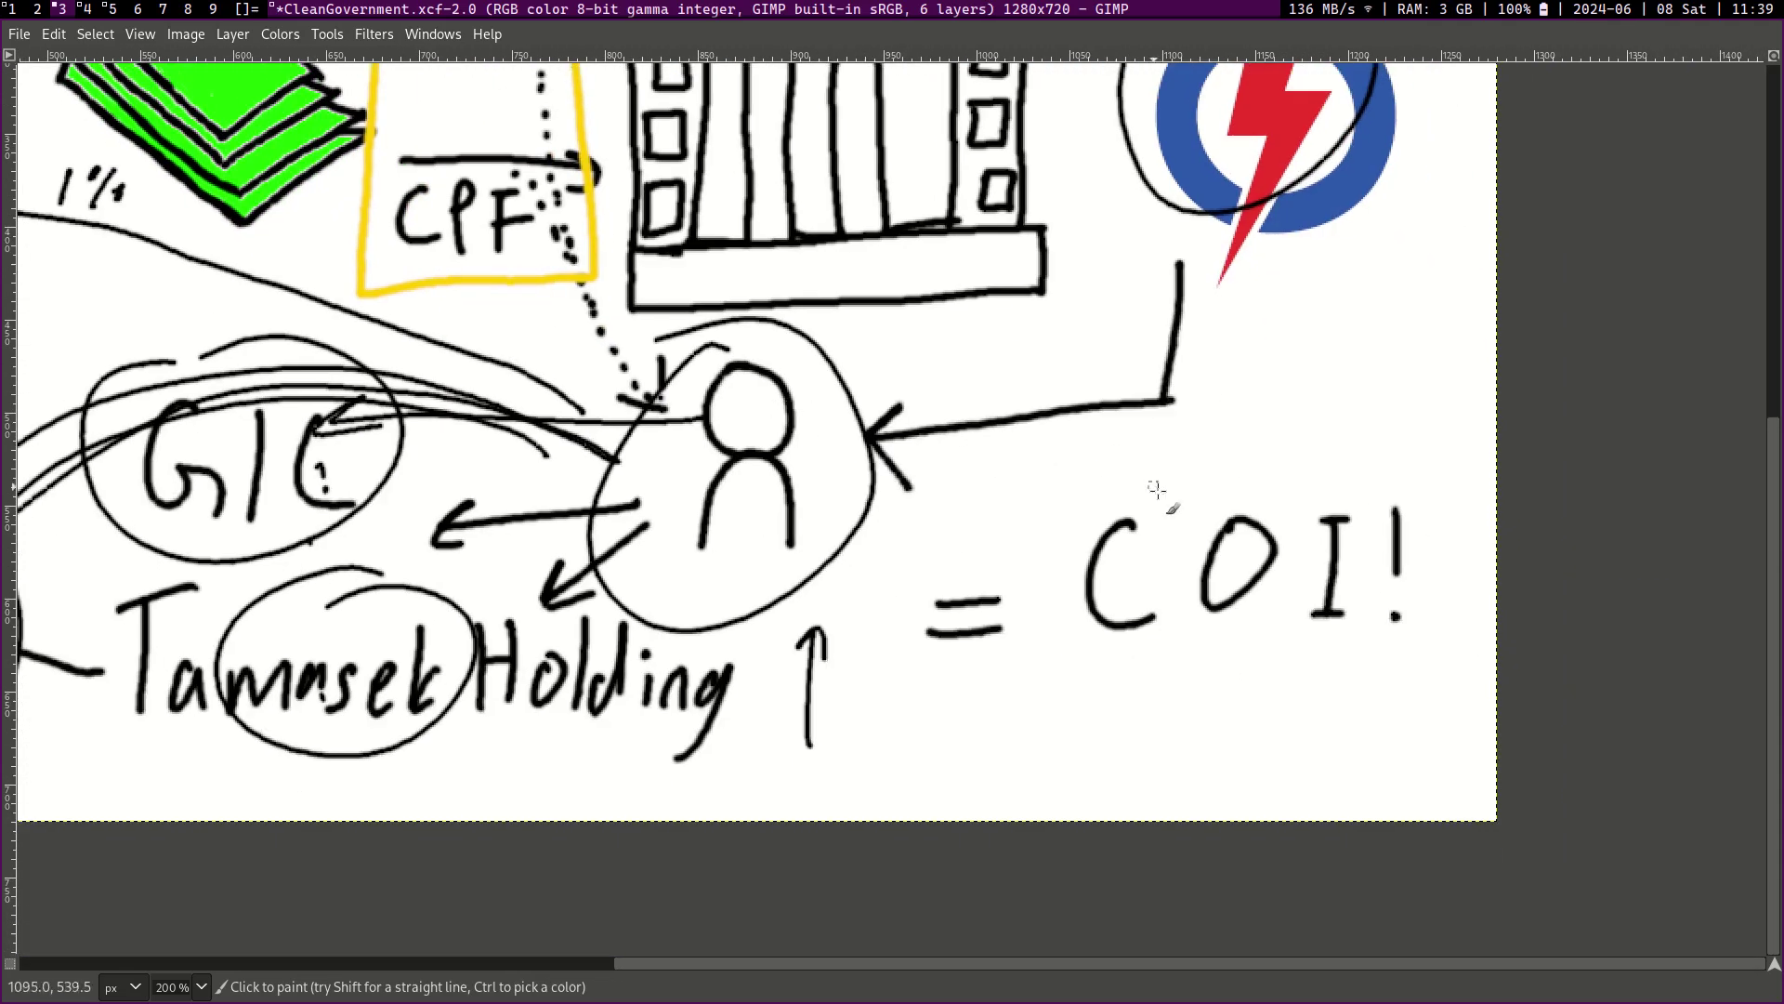
pyautogui.moveTo(1196, 453)
pyautogui.mouseDown()
pyautogui.moveTo(1153, 444)
pyautogui.moveTo(1399, 507)
pyautogui.moveTo(934, 645)
pyautogui.mouseUp()
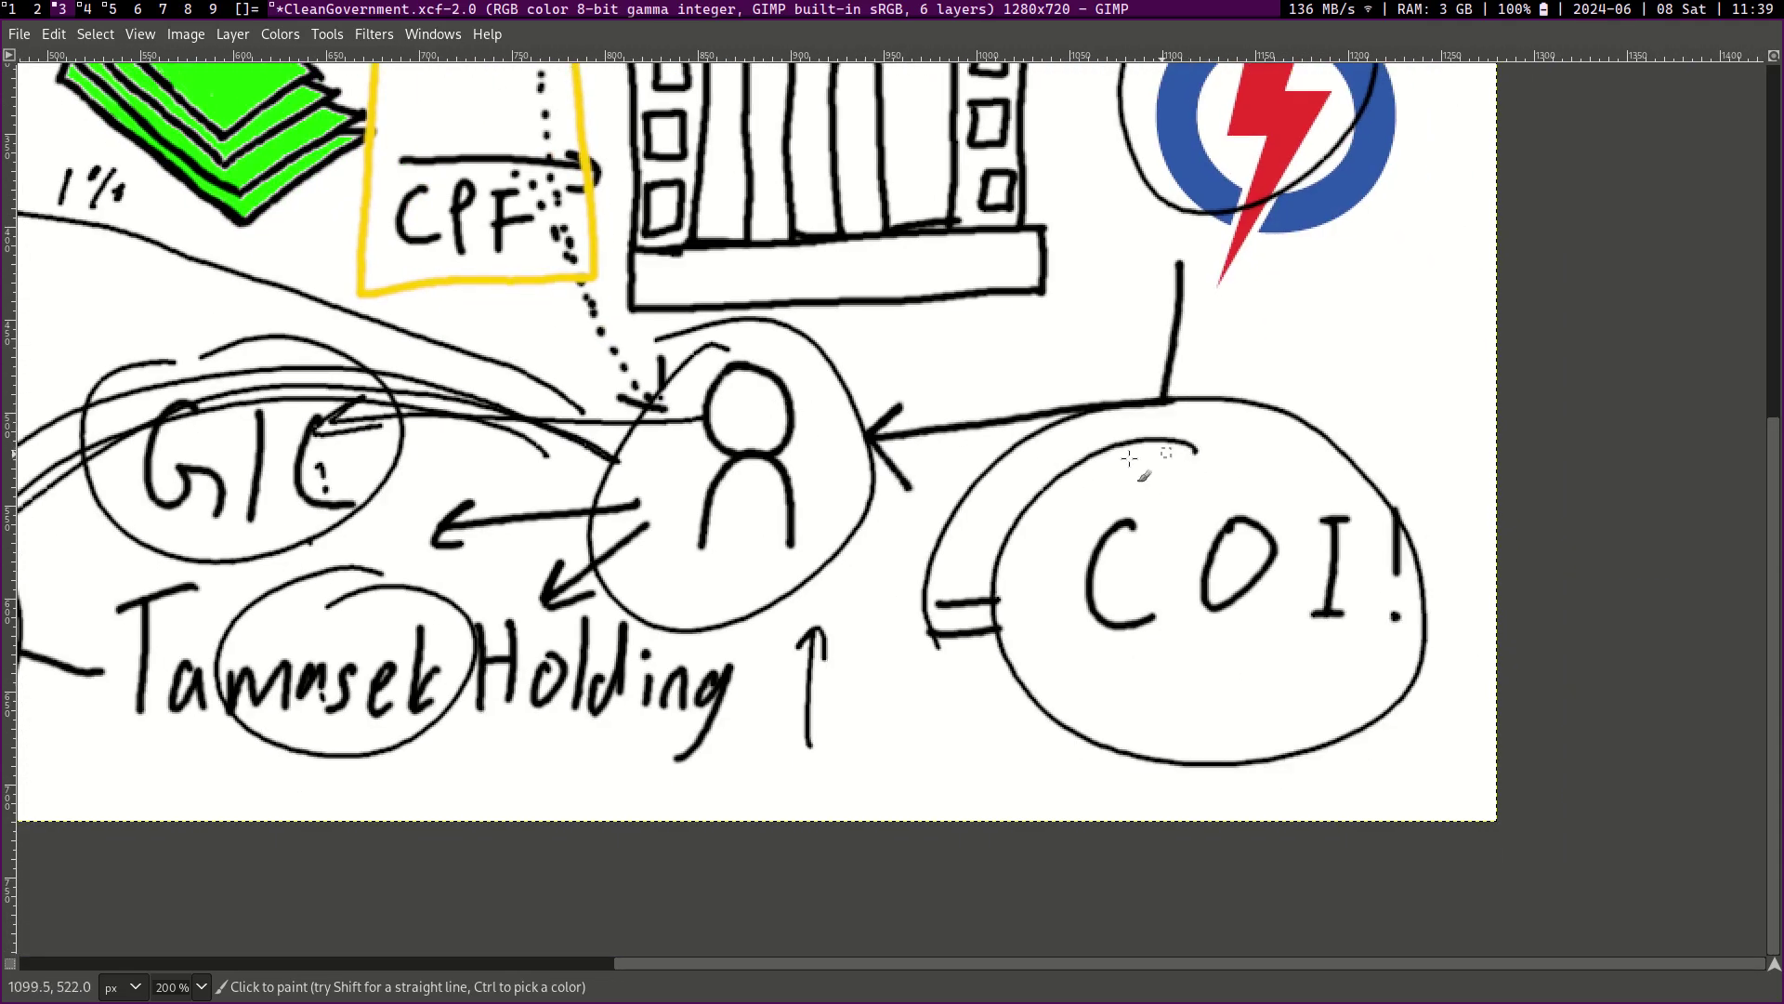
# Step: Write "??" below the group of people
pyautogui.scroll(6, 1043, 474)
pyautogui.hscroll(-15, 1042, 474)
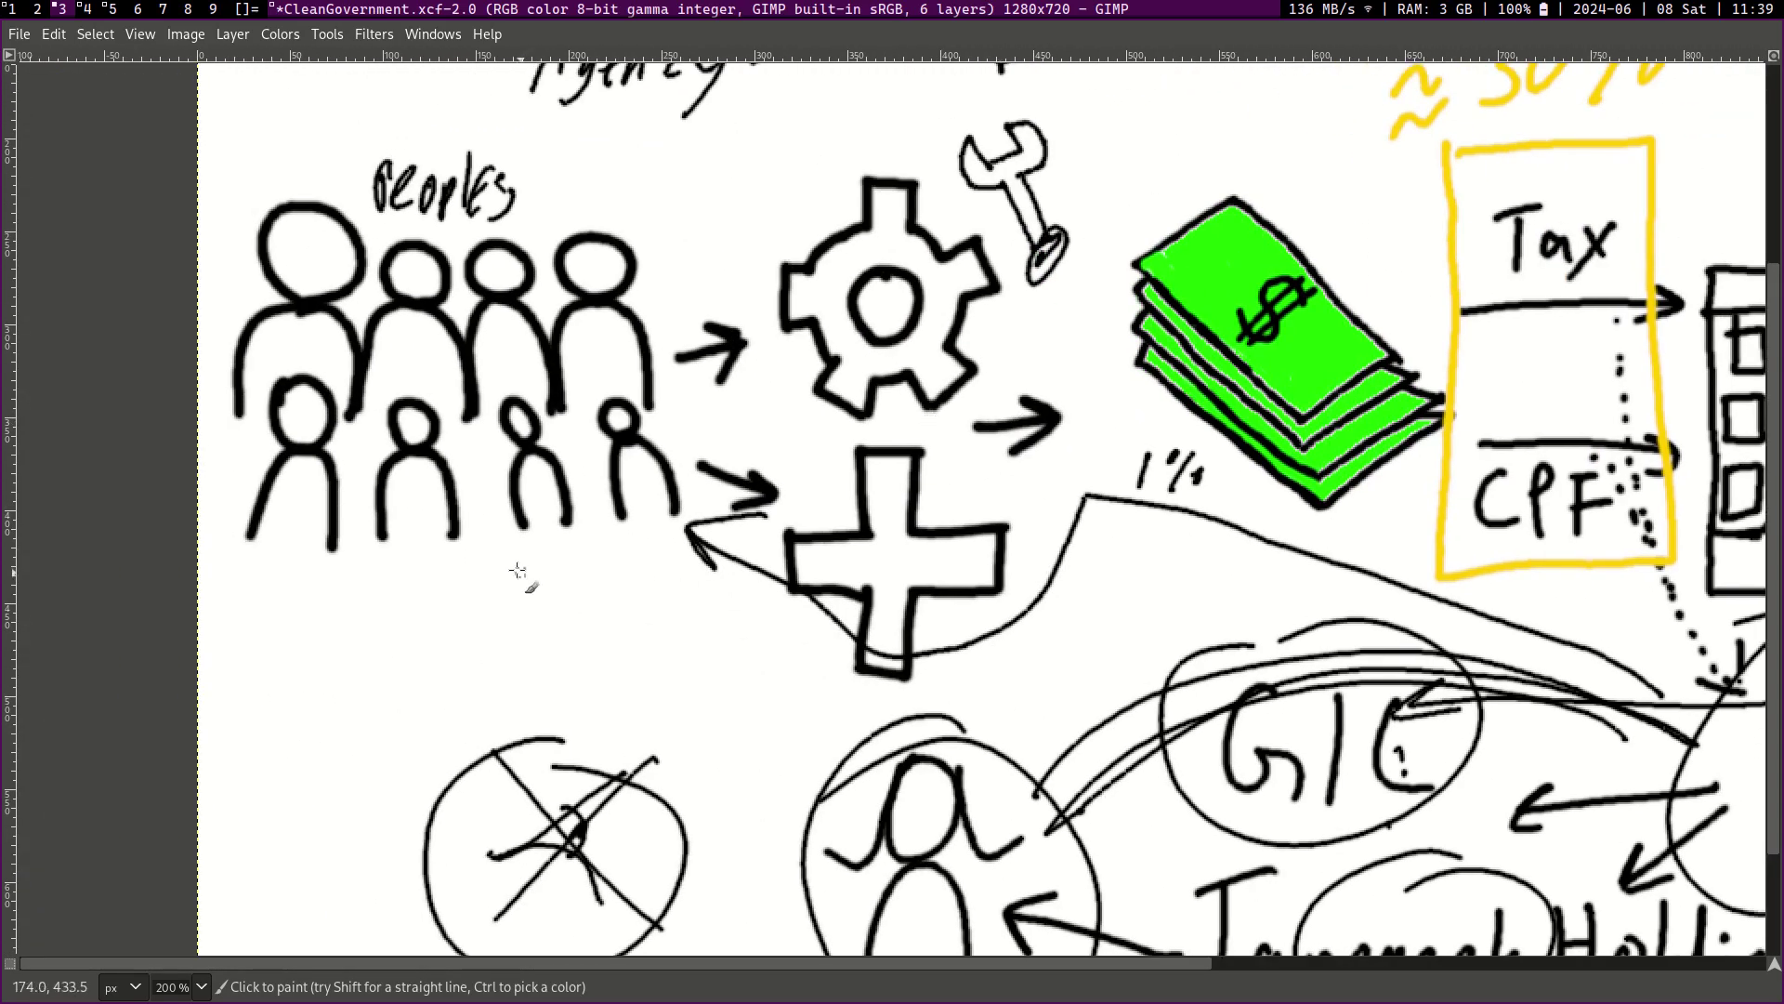
pyautogui.click(538, 662)
pyautogui.moveTo(504, 570)
pyautogui.mouseDown()
pyautogui.moveTo(548, 625)
pyautogui.moveTo(600, 621)
pyautogui.mouseUp()
pyautogui.click(597, 658)
pyautogui.scroll(-2, 650, 622)
pyautogui.hscroll(-1, 651, 623)
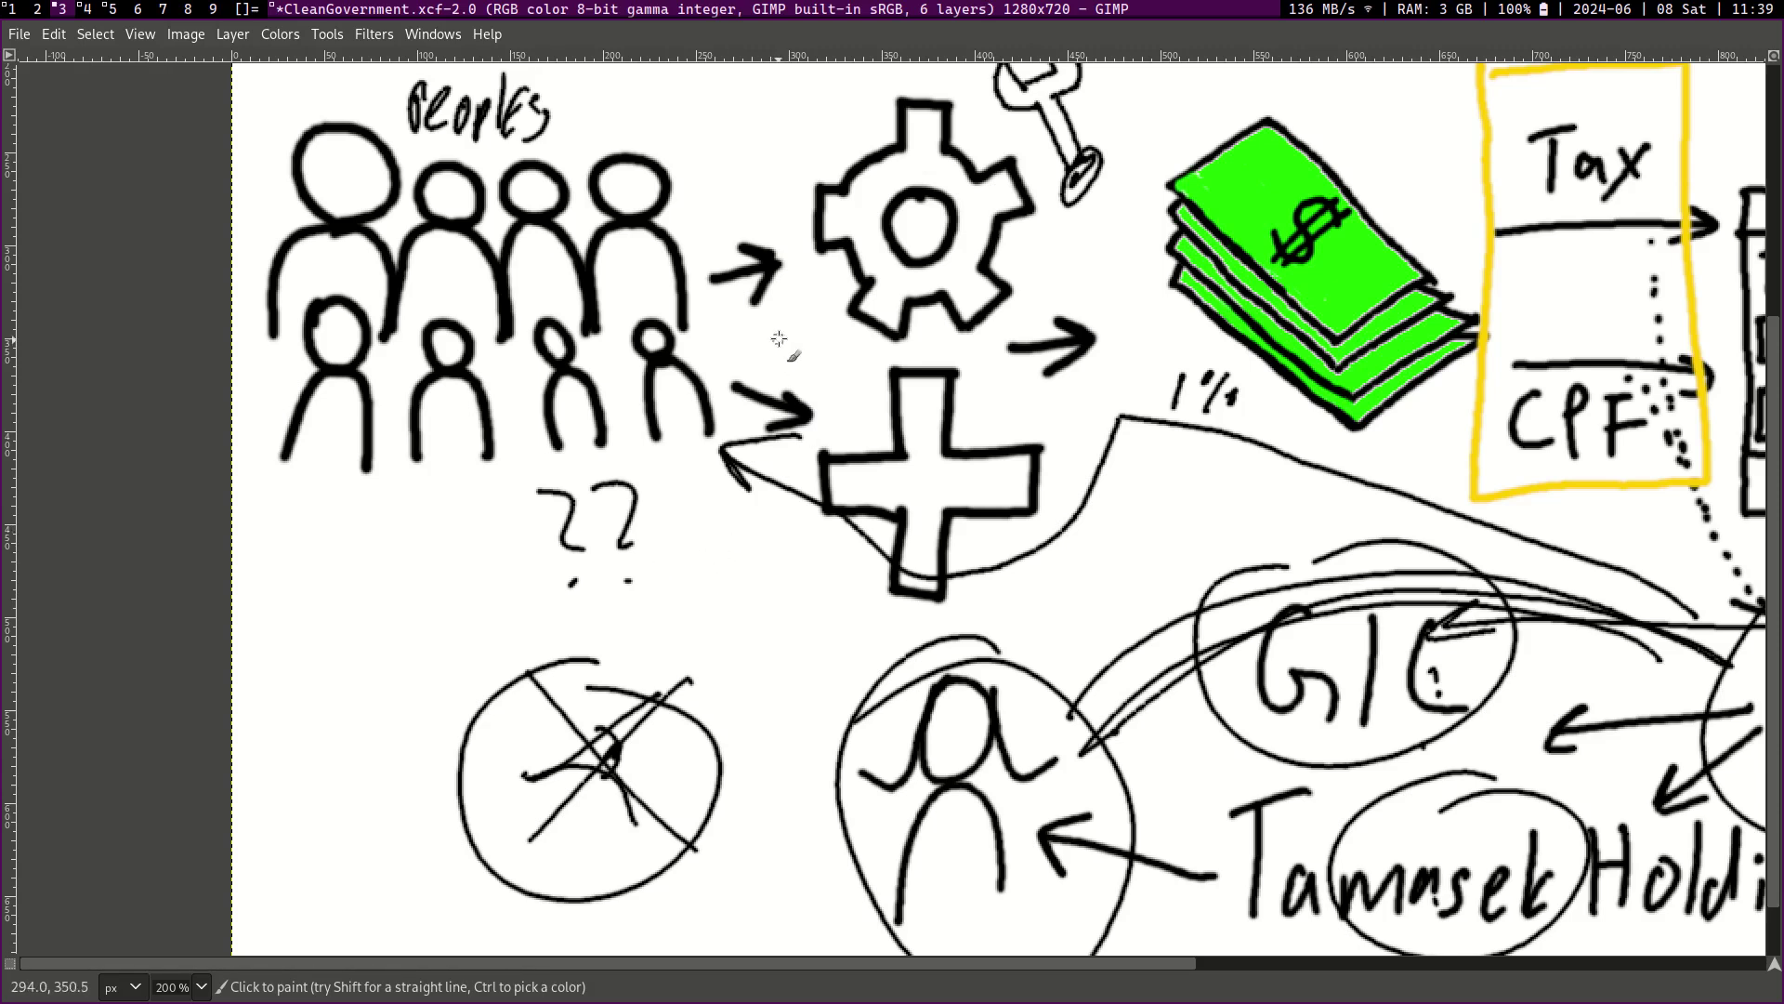
# Step: Draw a large circle around the photo of the man in the white suit and hat
pyautogui.scroll(3, 753, 470)
pyautogui.hscroll(1, 753, 470)
pyautogui.scroll(4, 778, 165)
pyautogui.hscroll(3, 779, 165)
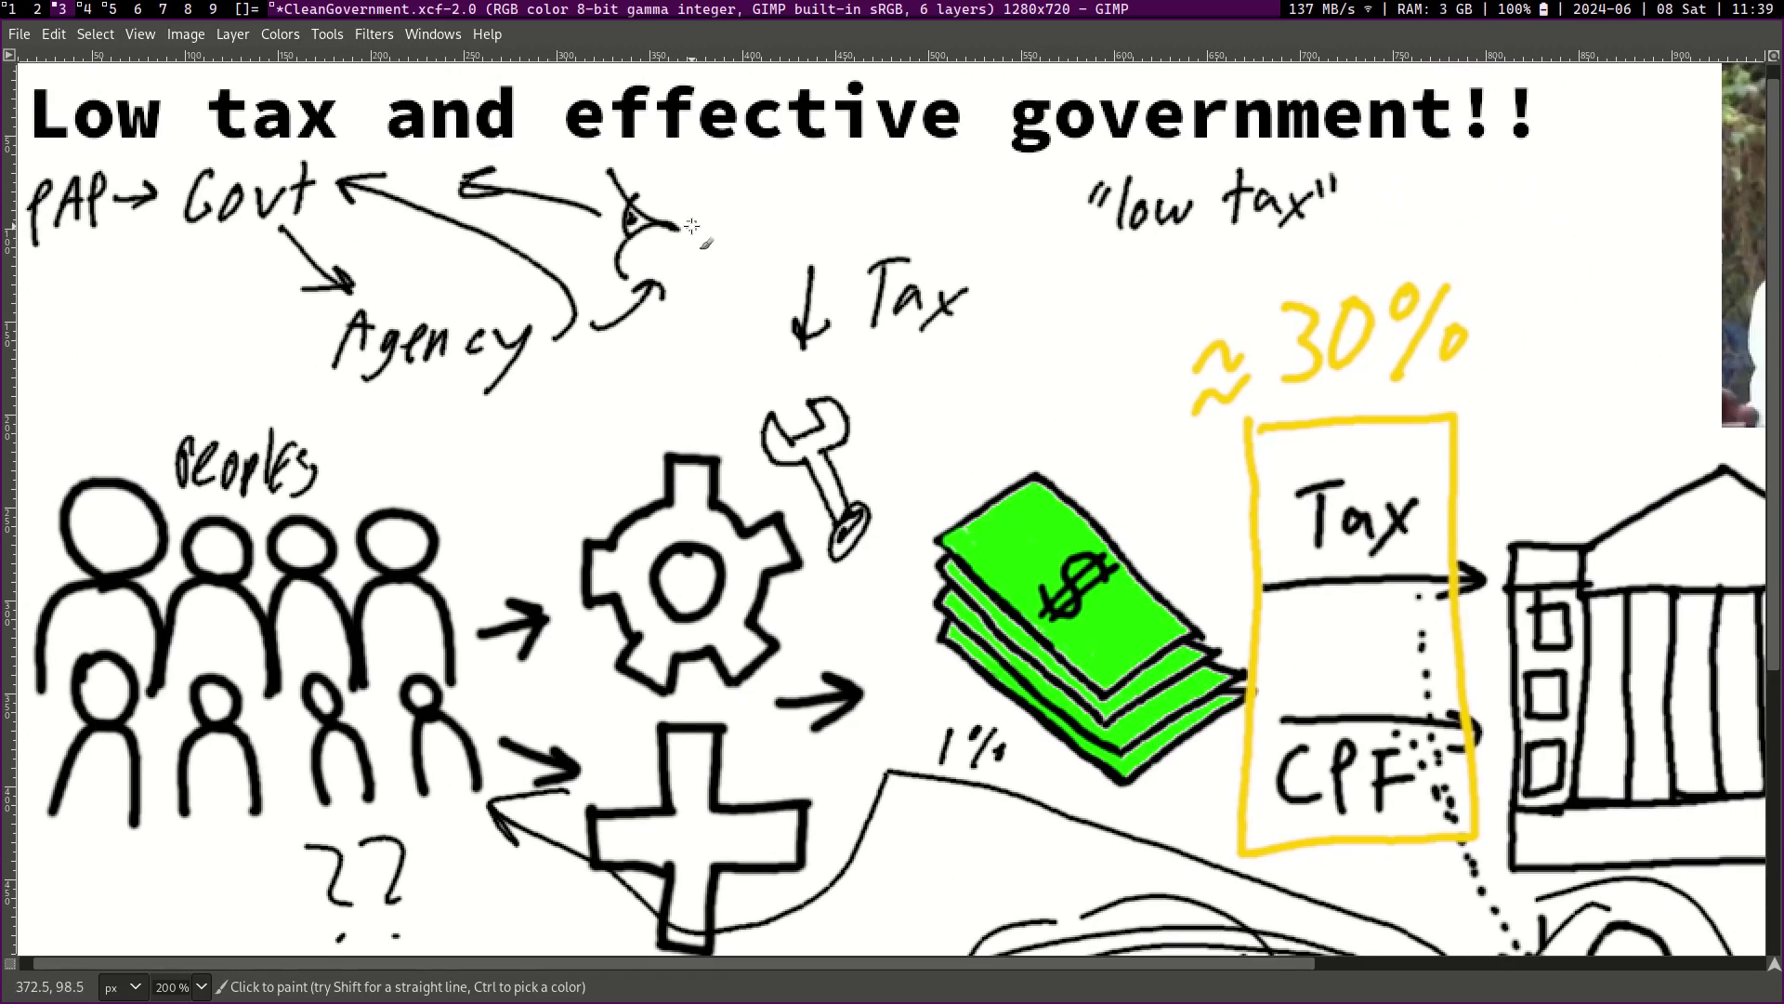
pyautogui.hscroll(7, 848, 322)
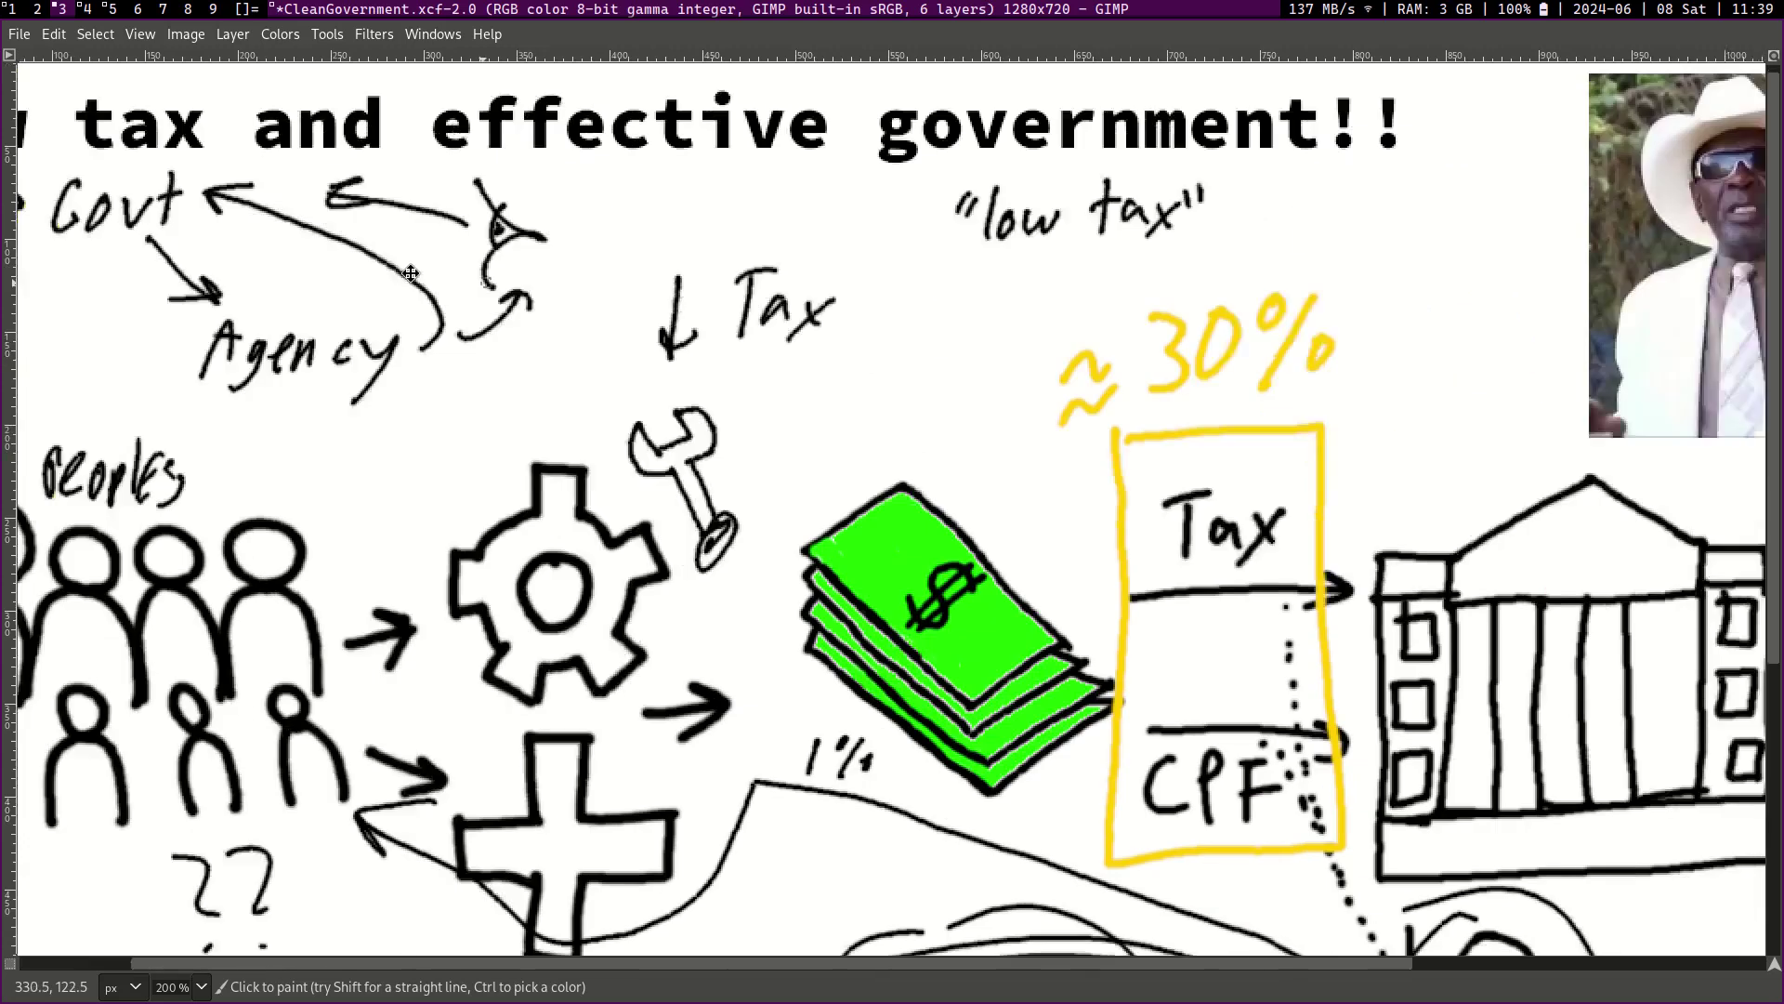
pyautogui.scroll(1, 849, 322)
pyautogui.moveTo(848, 324); pyautogui.dragTo(524, 338)
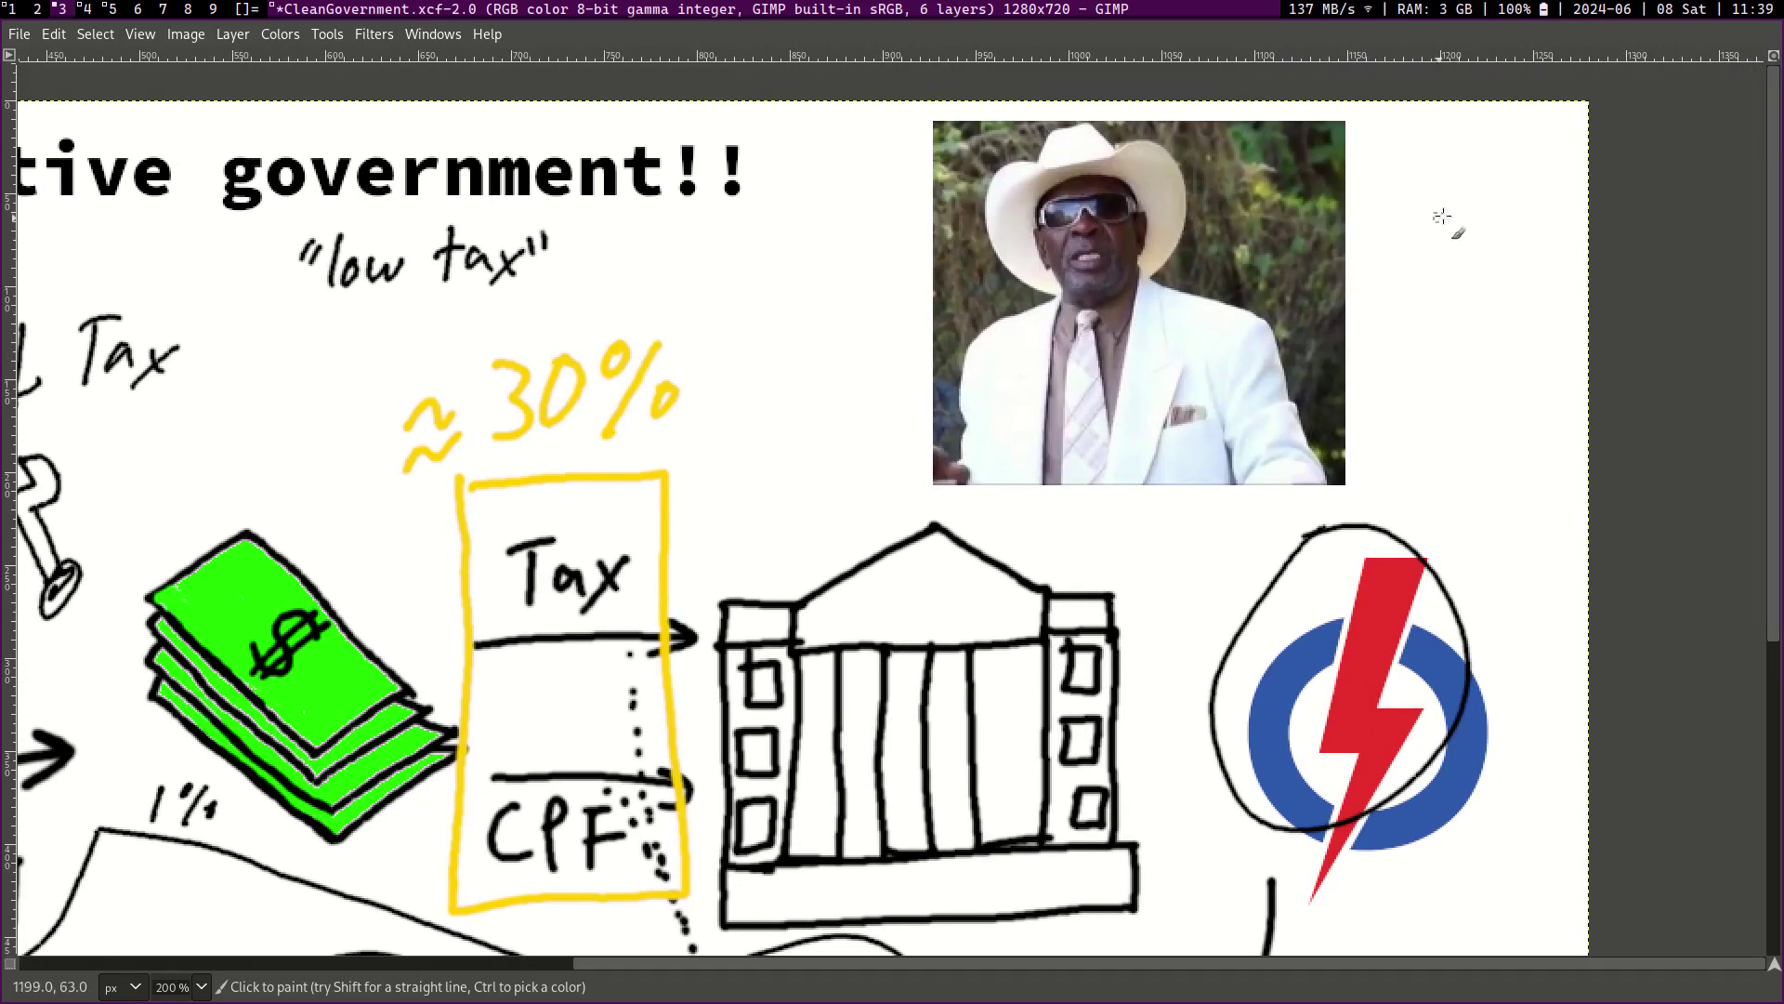
pyautogui.moveTo(1448, 217); pyautogui.dragTo(946, 287)
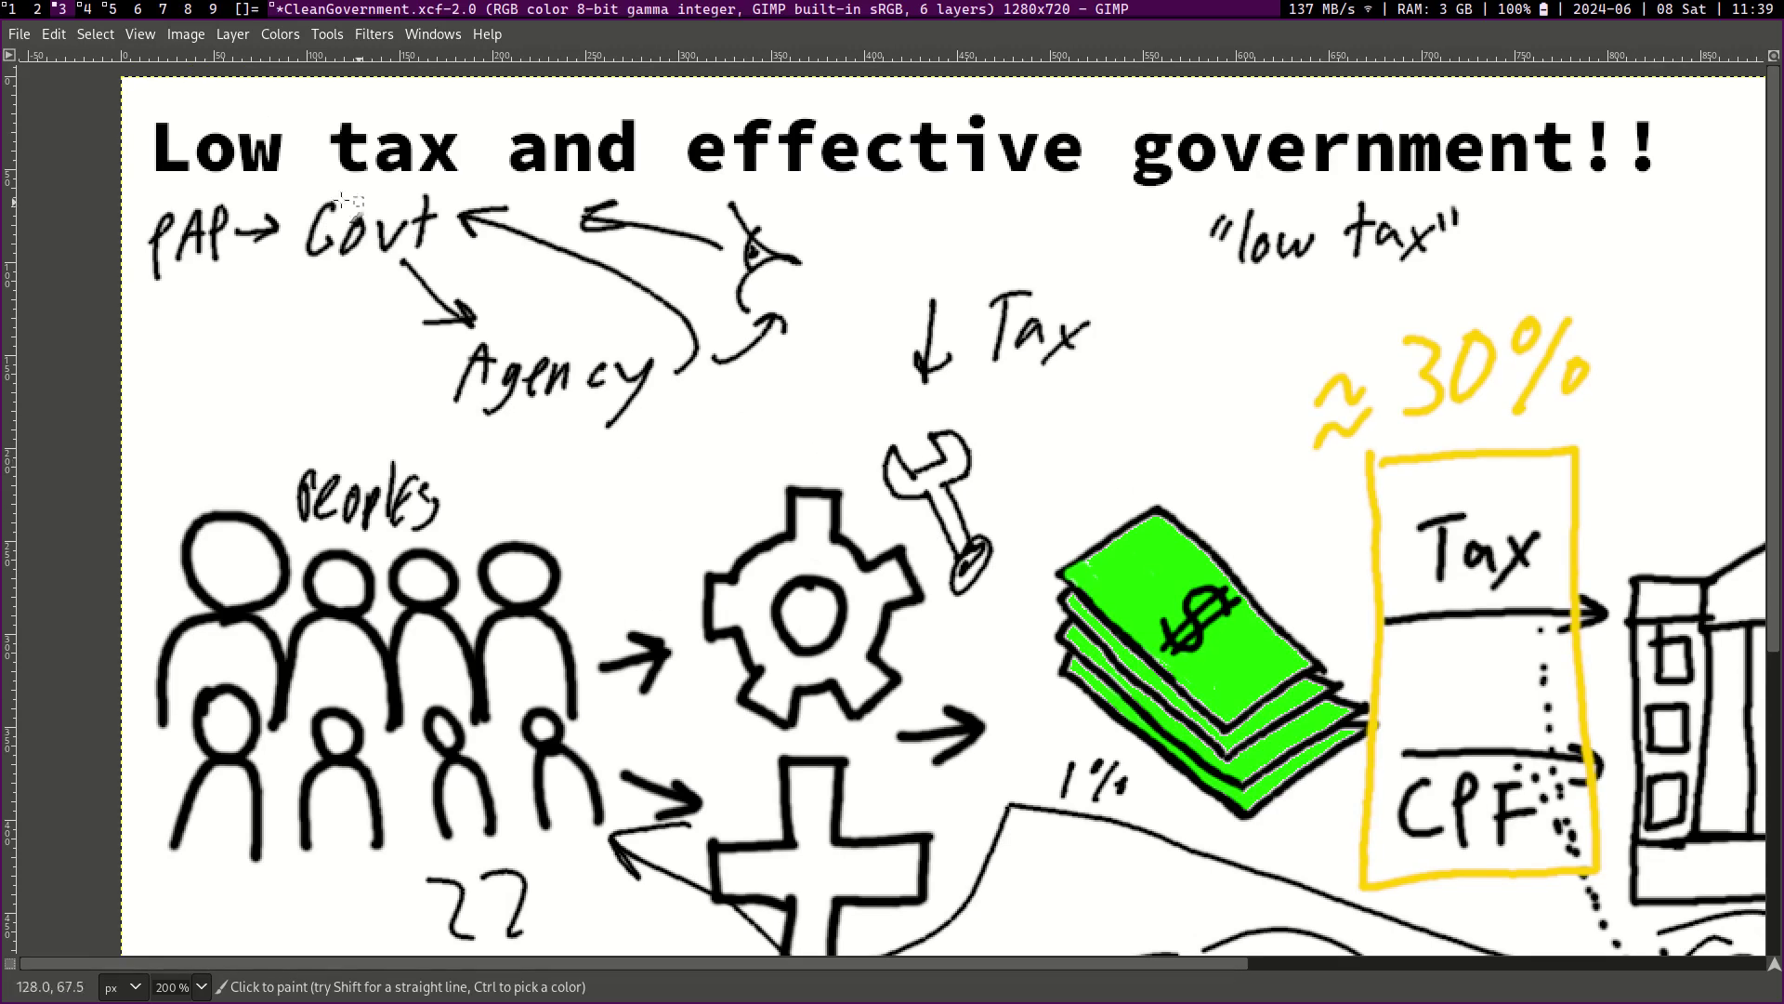
# Step: Underline "tax" in the title and circle the yellow "≈ 30%" above the tax and CPF box
pyautogui.moveTo(263, 183); pyautogui.dragTo(489, 180)
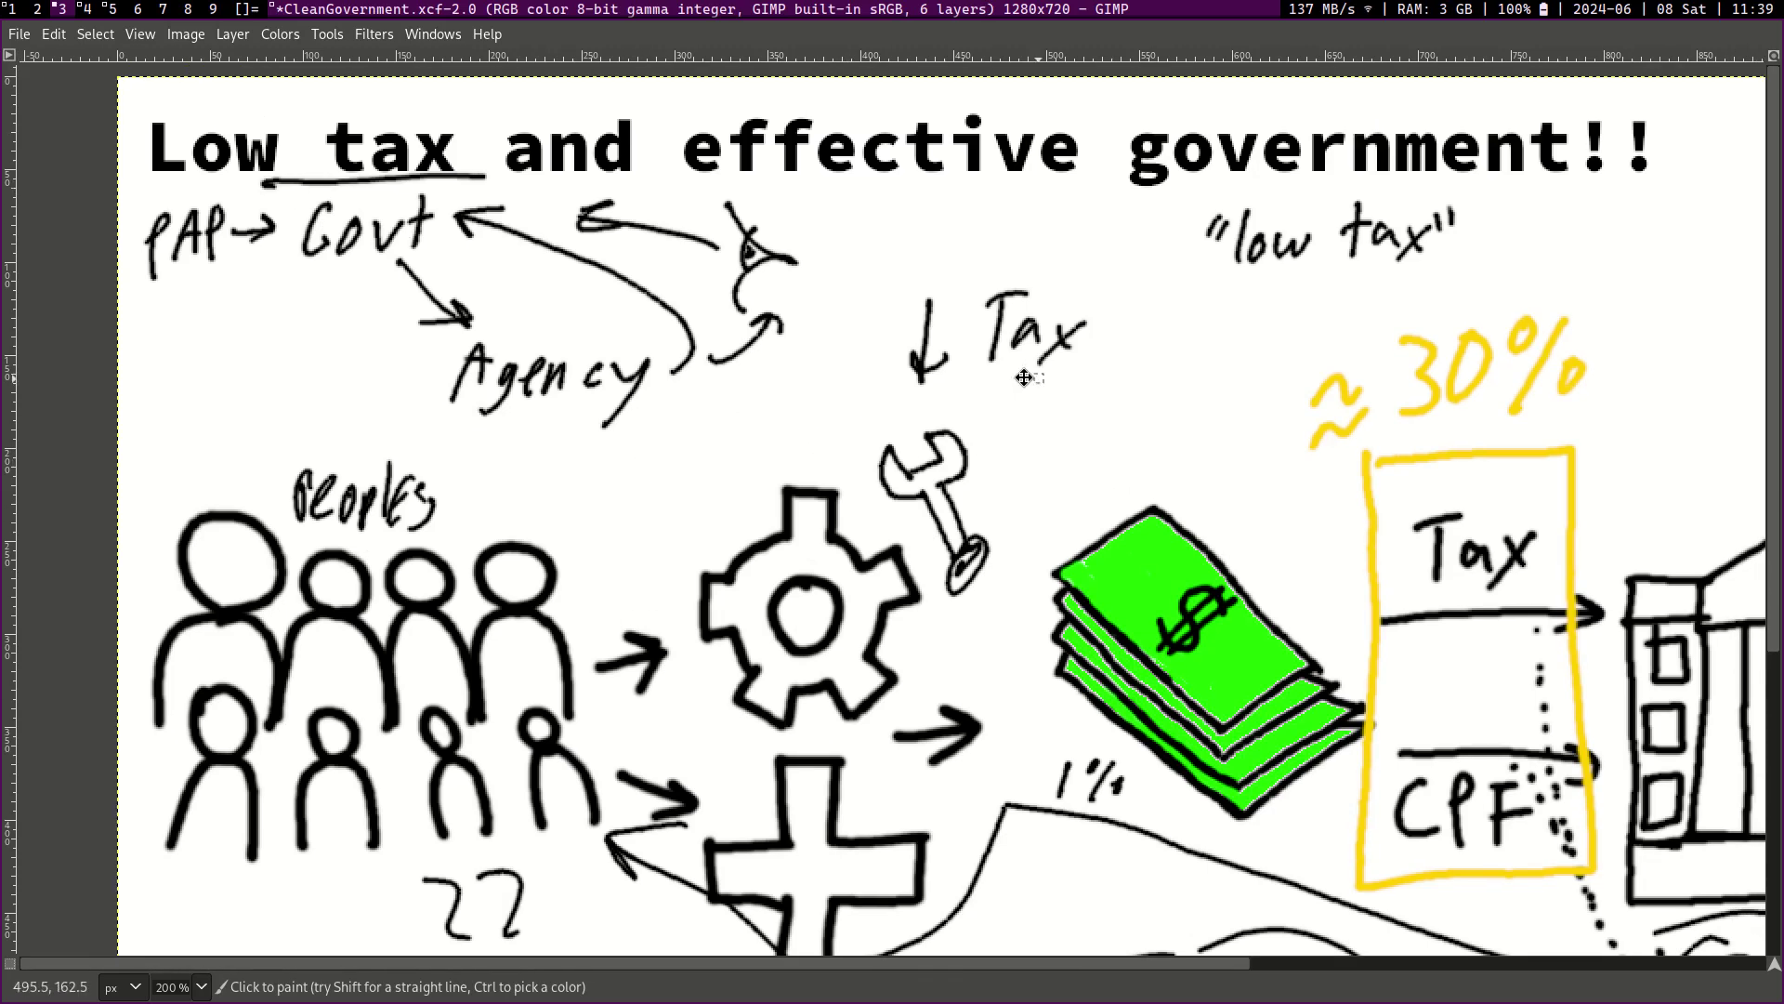
pyautogui.hscroll(5, 954, 370)
pyautogui.moveTo(1007, 256)
pyautogui.mouseDown()
pyautogui.moveTo(836, 512)
pyautogui.moveTo(711, 479)
pyautogui.mouseUp()
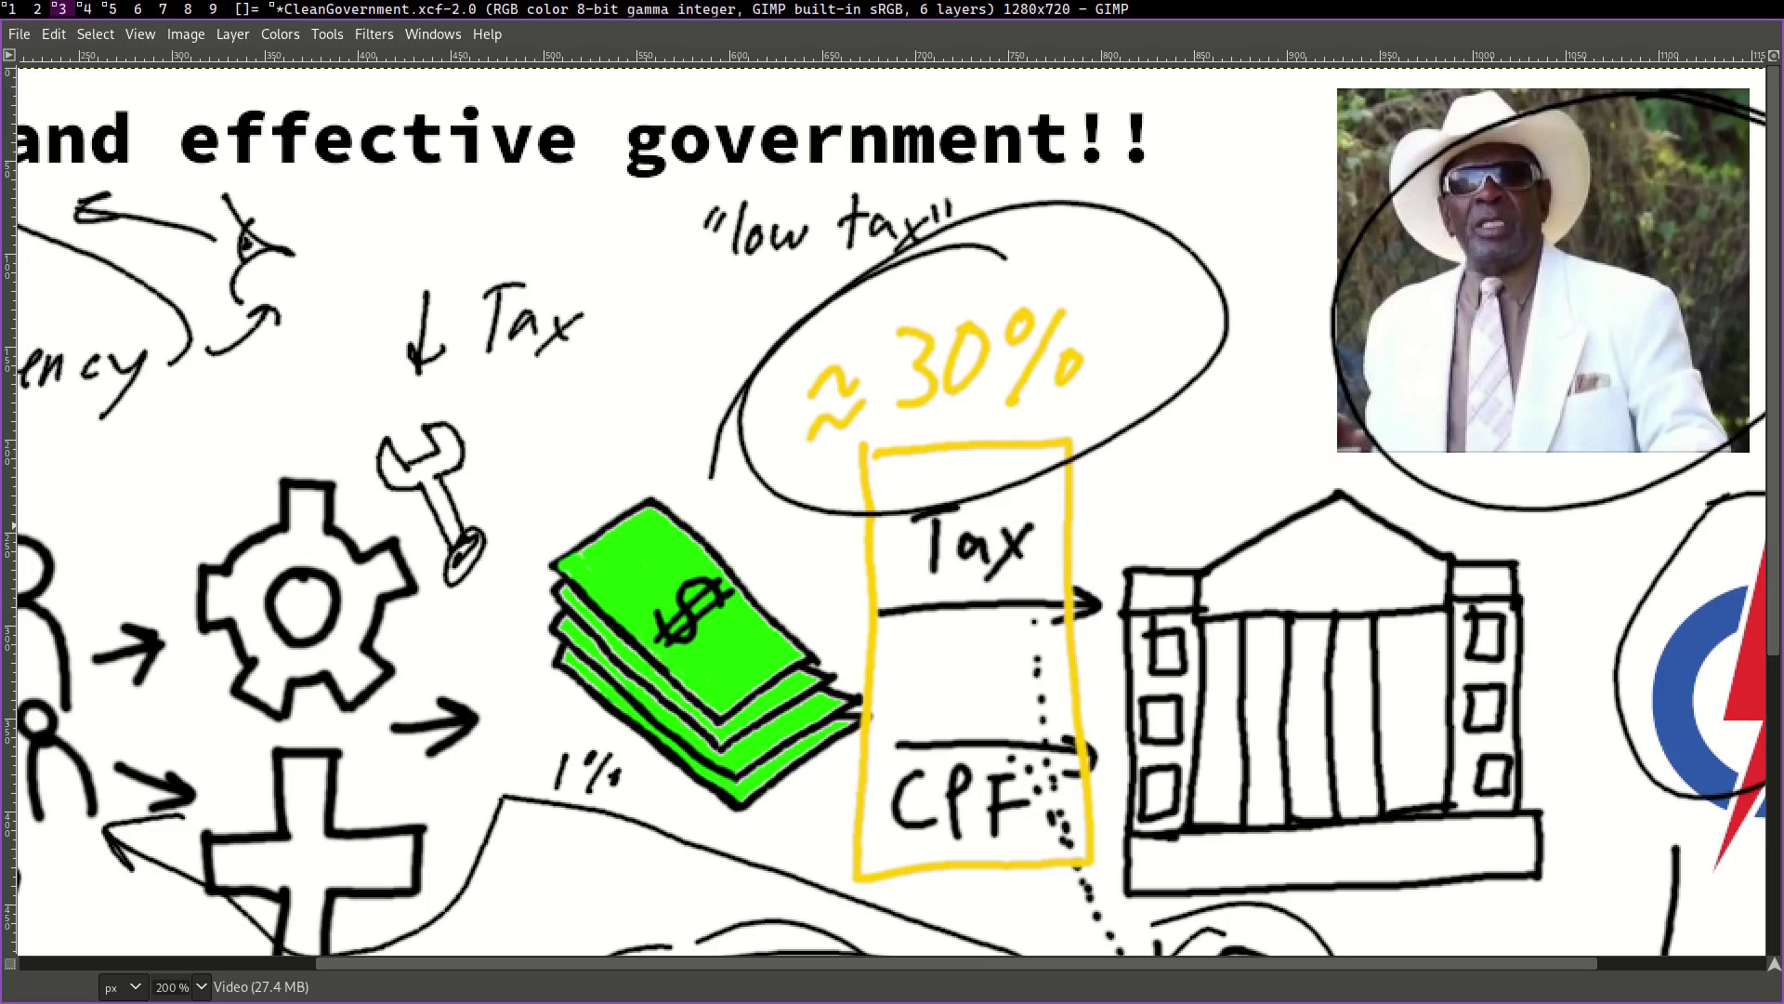
pyautogui.hscroll(-1, 1012, 631)
pyautogui.scroll(-10, 1068, 521)
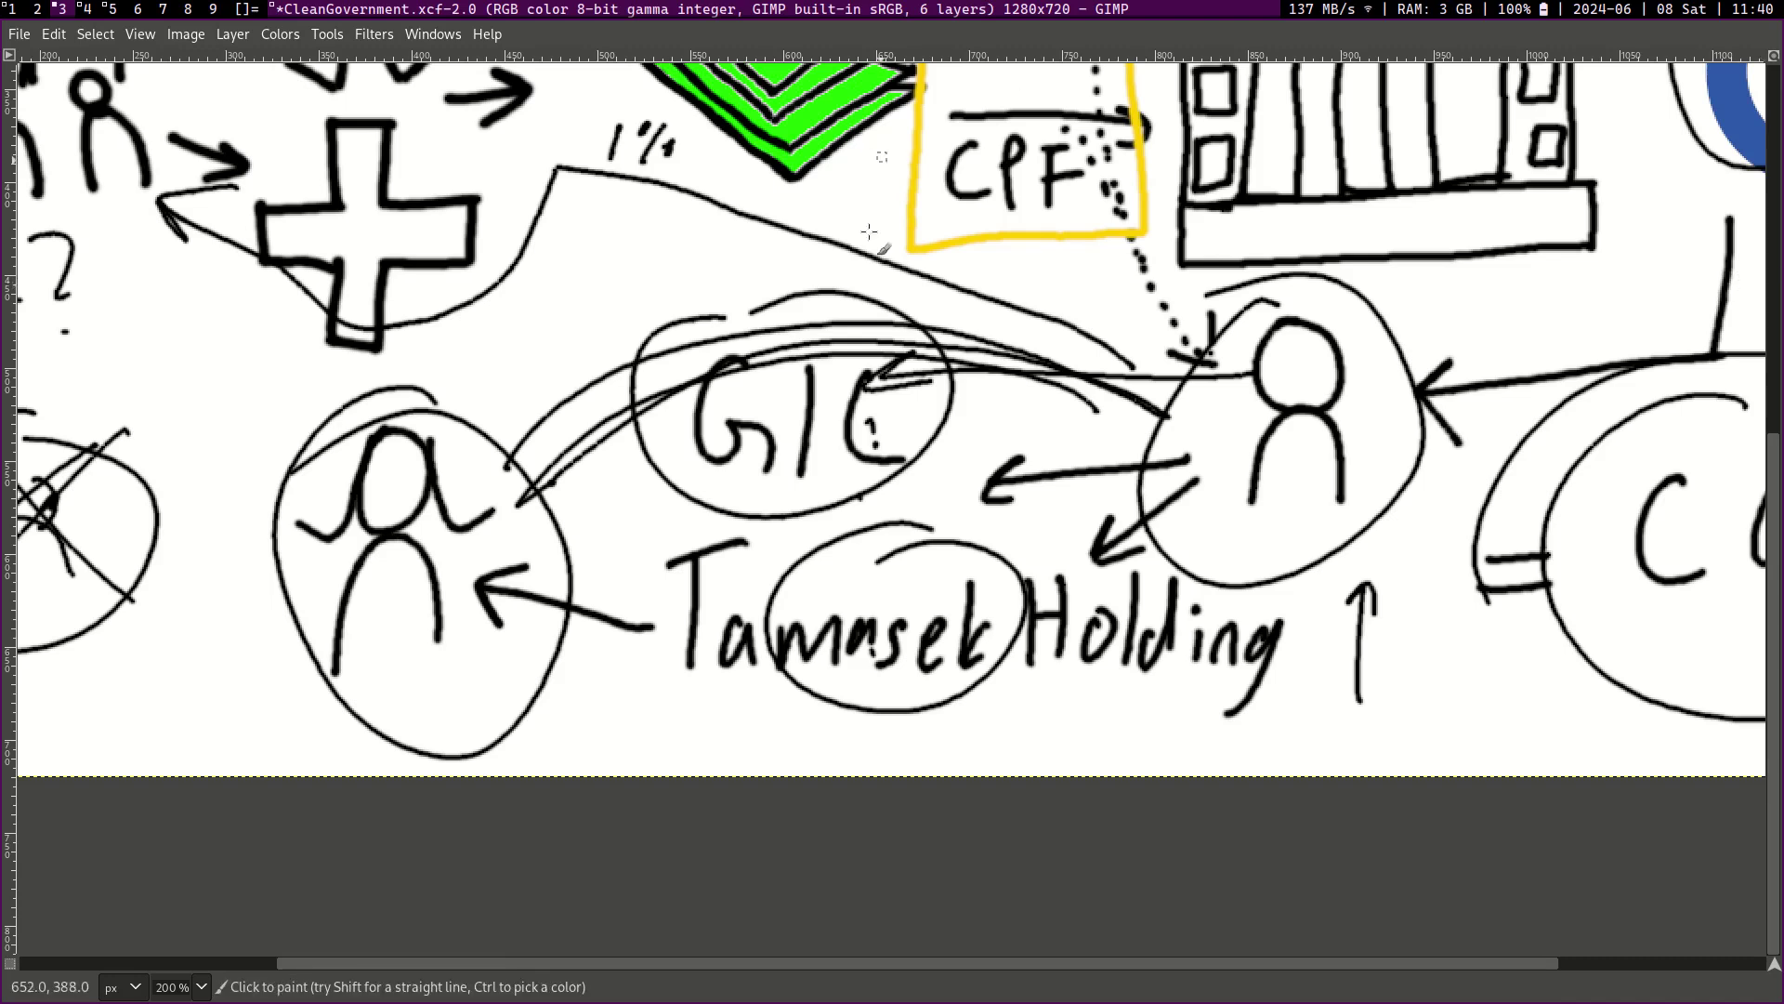
pyautogui.keyDown('ctrl'); pyautogui.scroll(-2, 851, 491); pyautogui.keyUp('ctrl')
pyautogui.moveTo(854, 322); pyautogui.dragTo(814, 578)
pyautogui.moveTo(921, 540); pyautogui.dragTo(1013, 392)
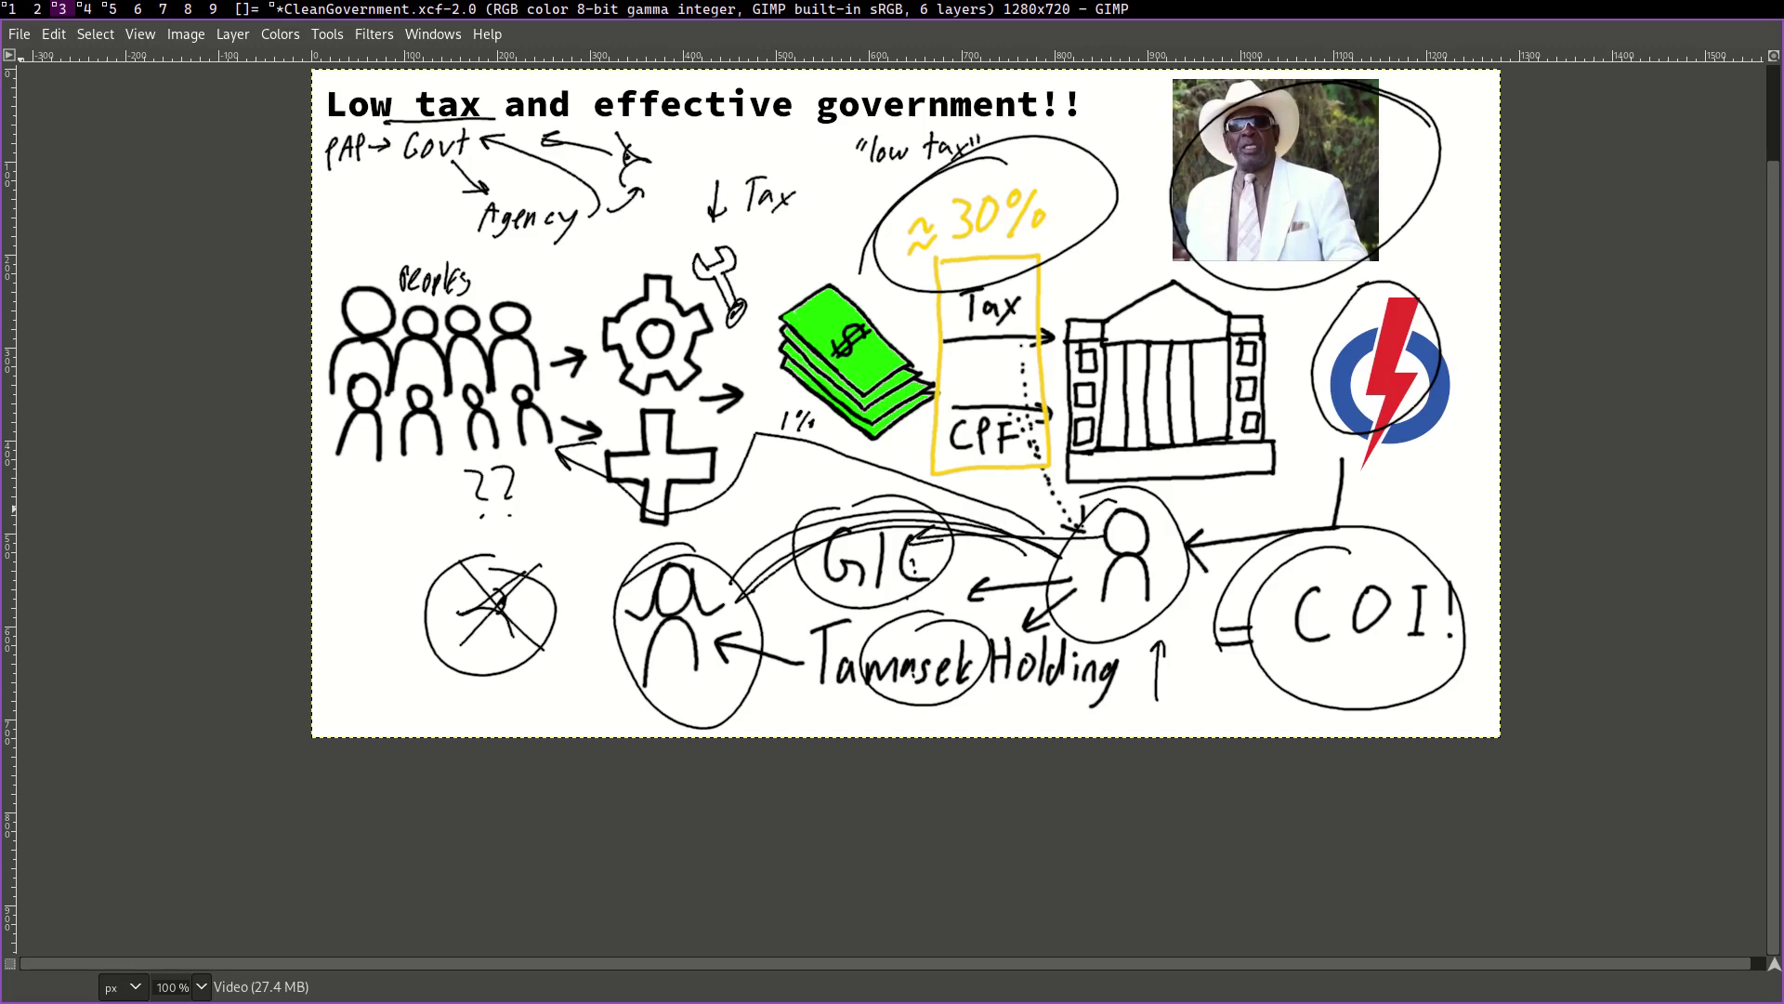
pyautogui.moveTo(523, 561); pyautogui.dragTo(512, 559)
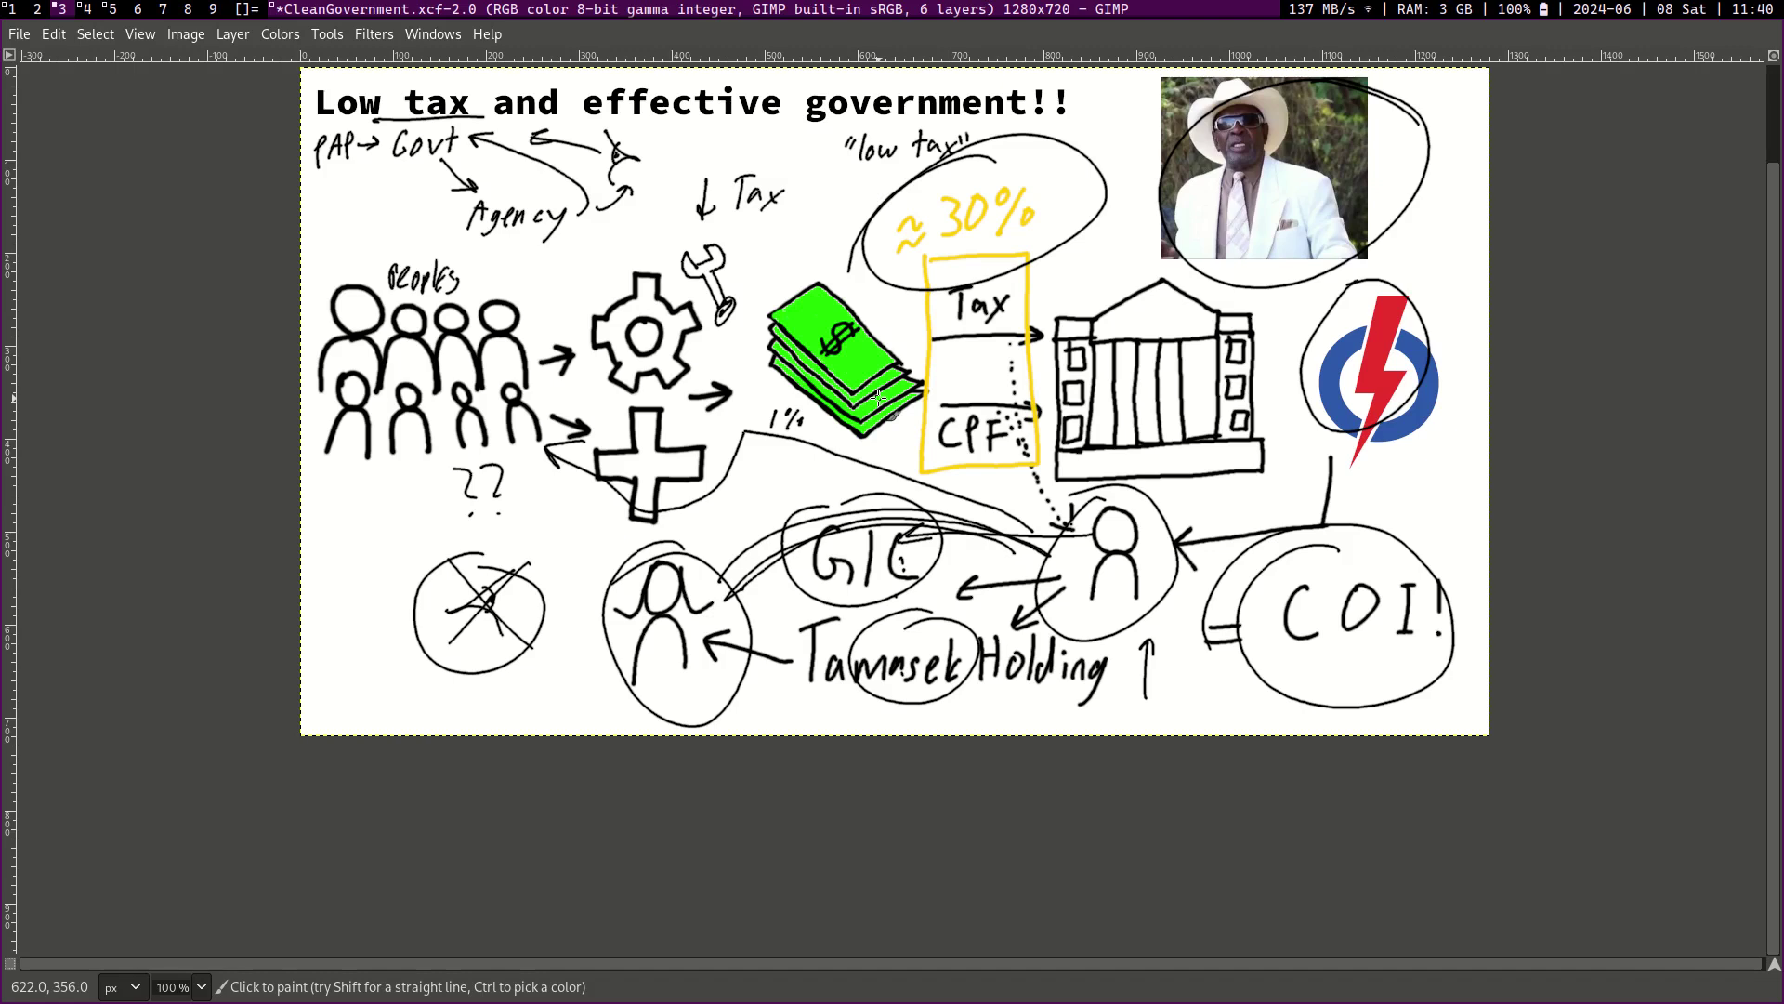
# Step: Switch to the Urban_Planning_One image with the Singapore map and view it at 100% zoom
pyautogui.hotkey('ctrl', 'pagedown')
pyautogui.hotkey('ctrl', 'pagedown')
pyautogui.hotkey('ctrl', 'pagedown')
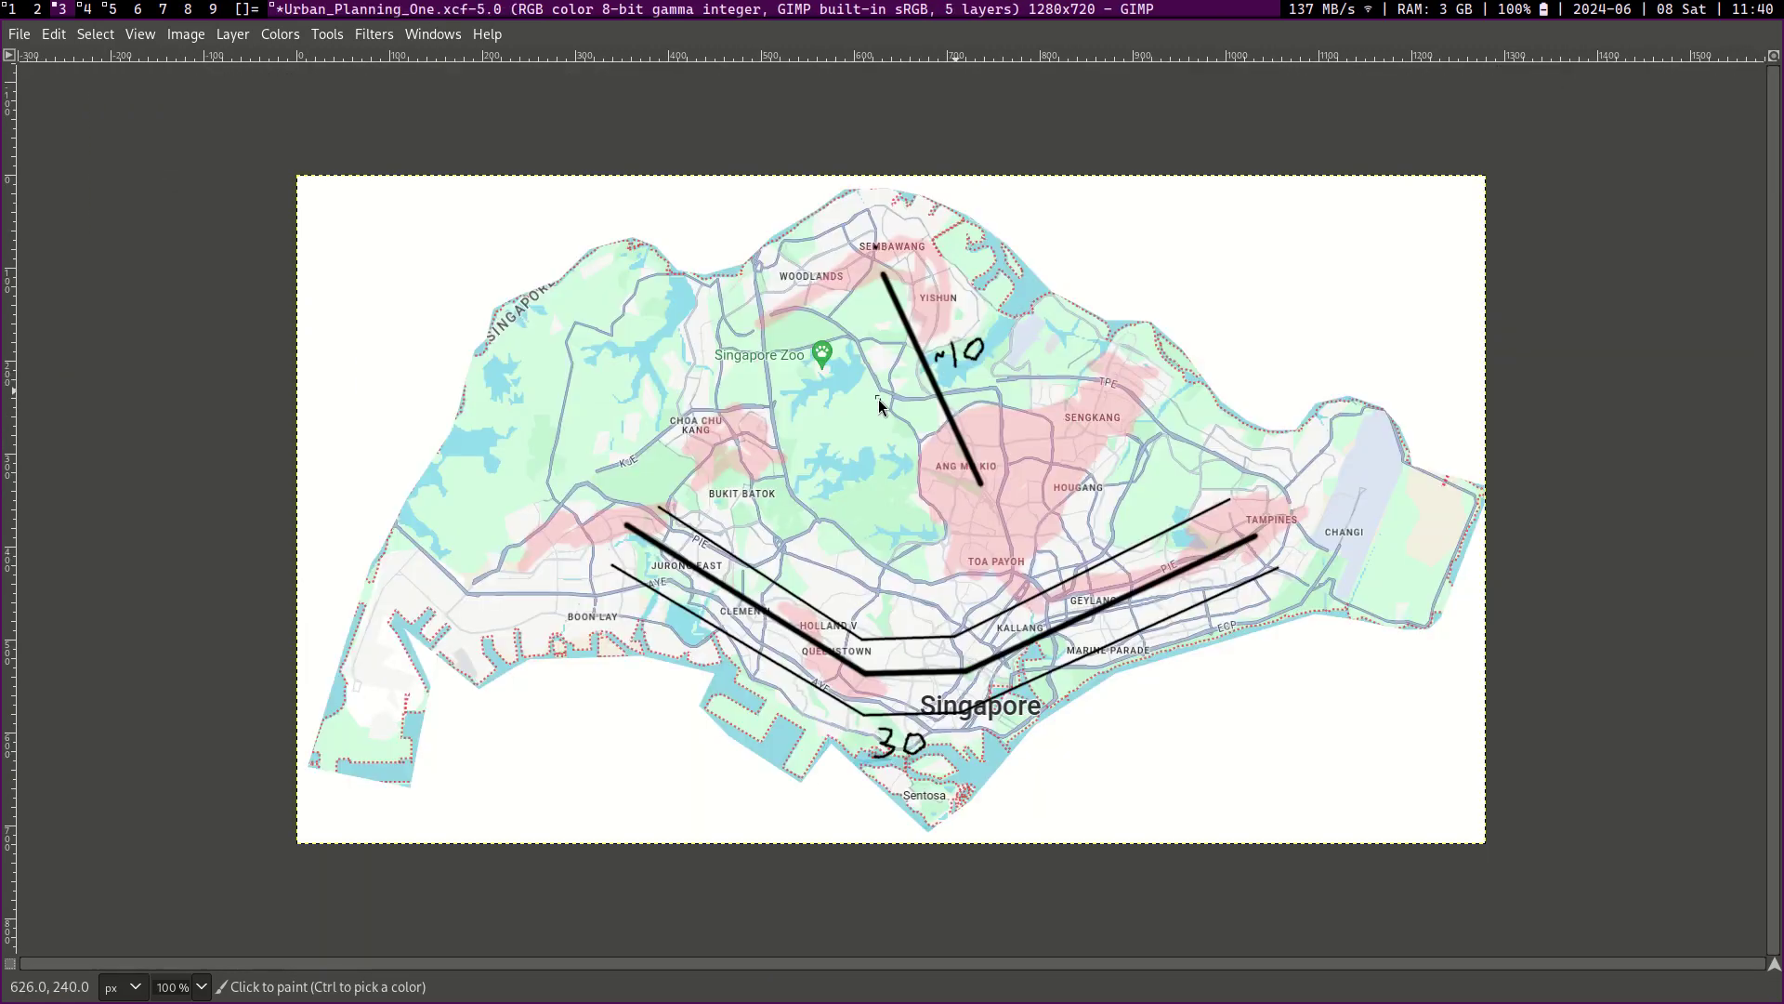
pyautogui.scroll(3, 878, 404)
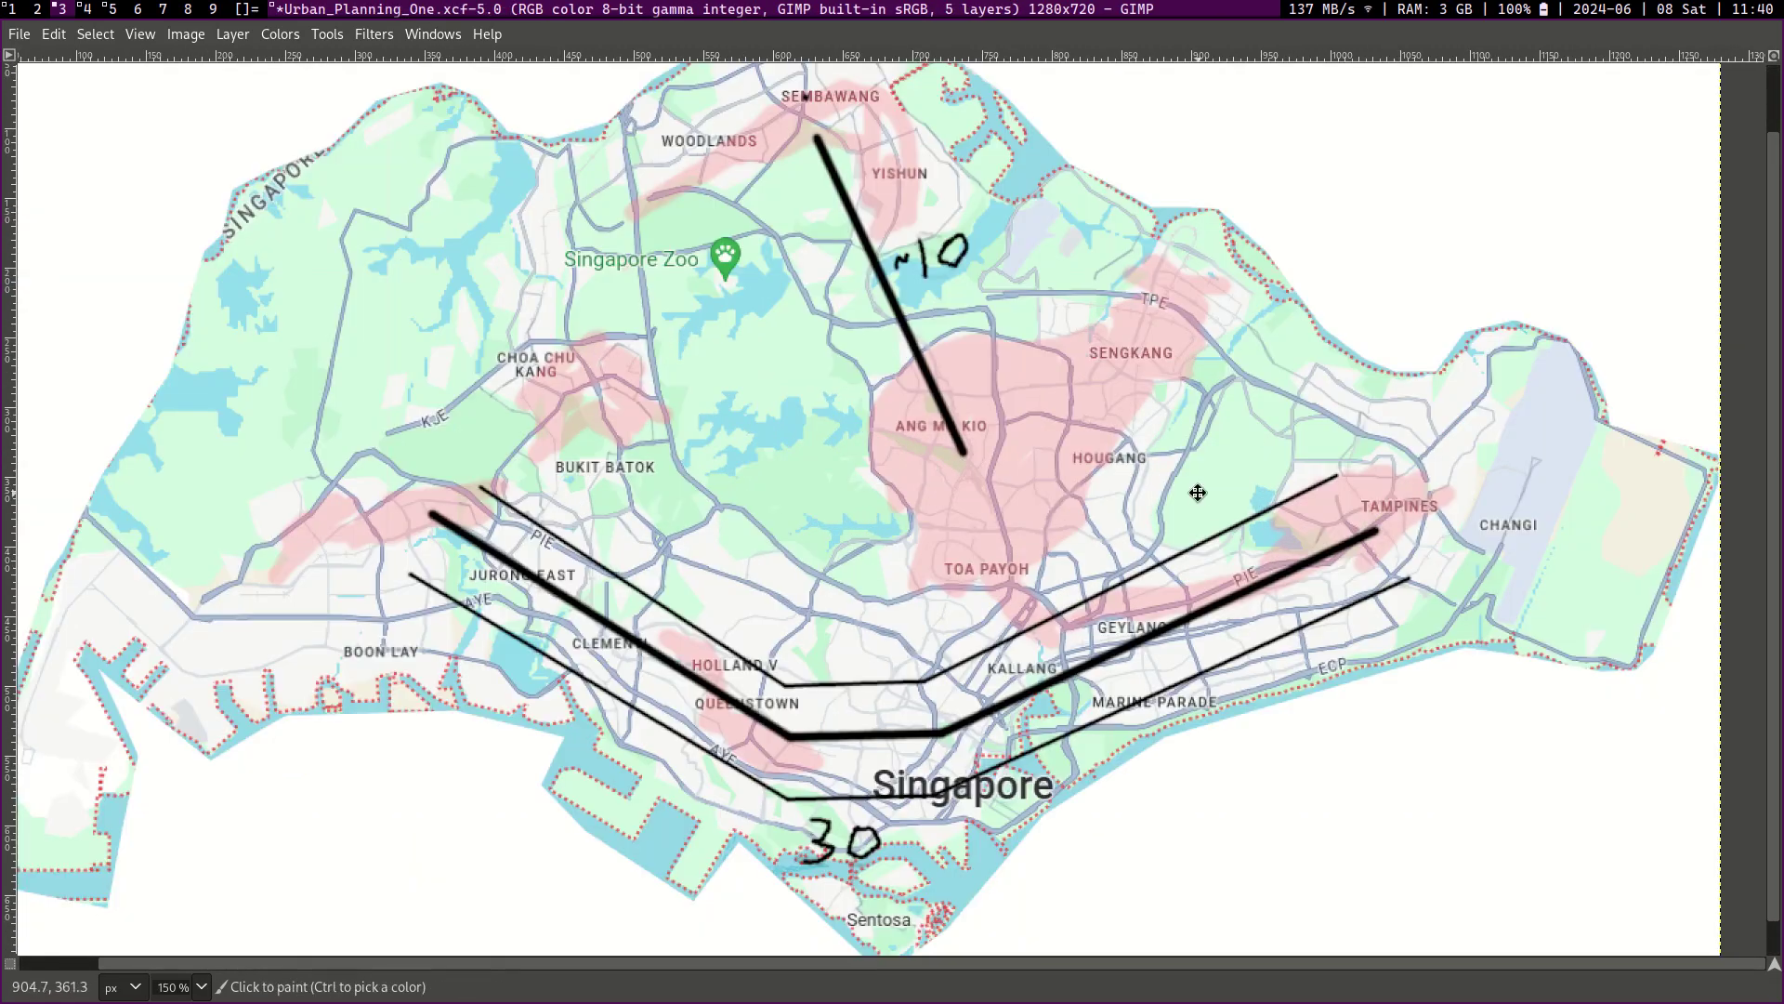
pyautogui.scroll(-3, 1350, 496)
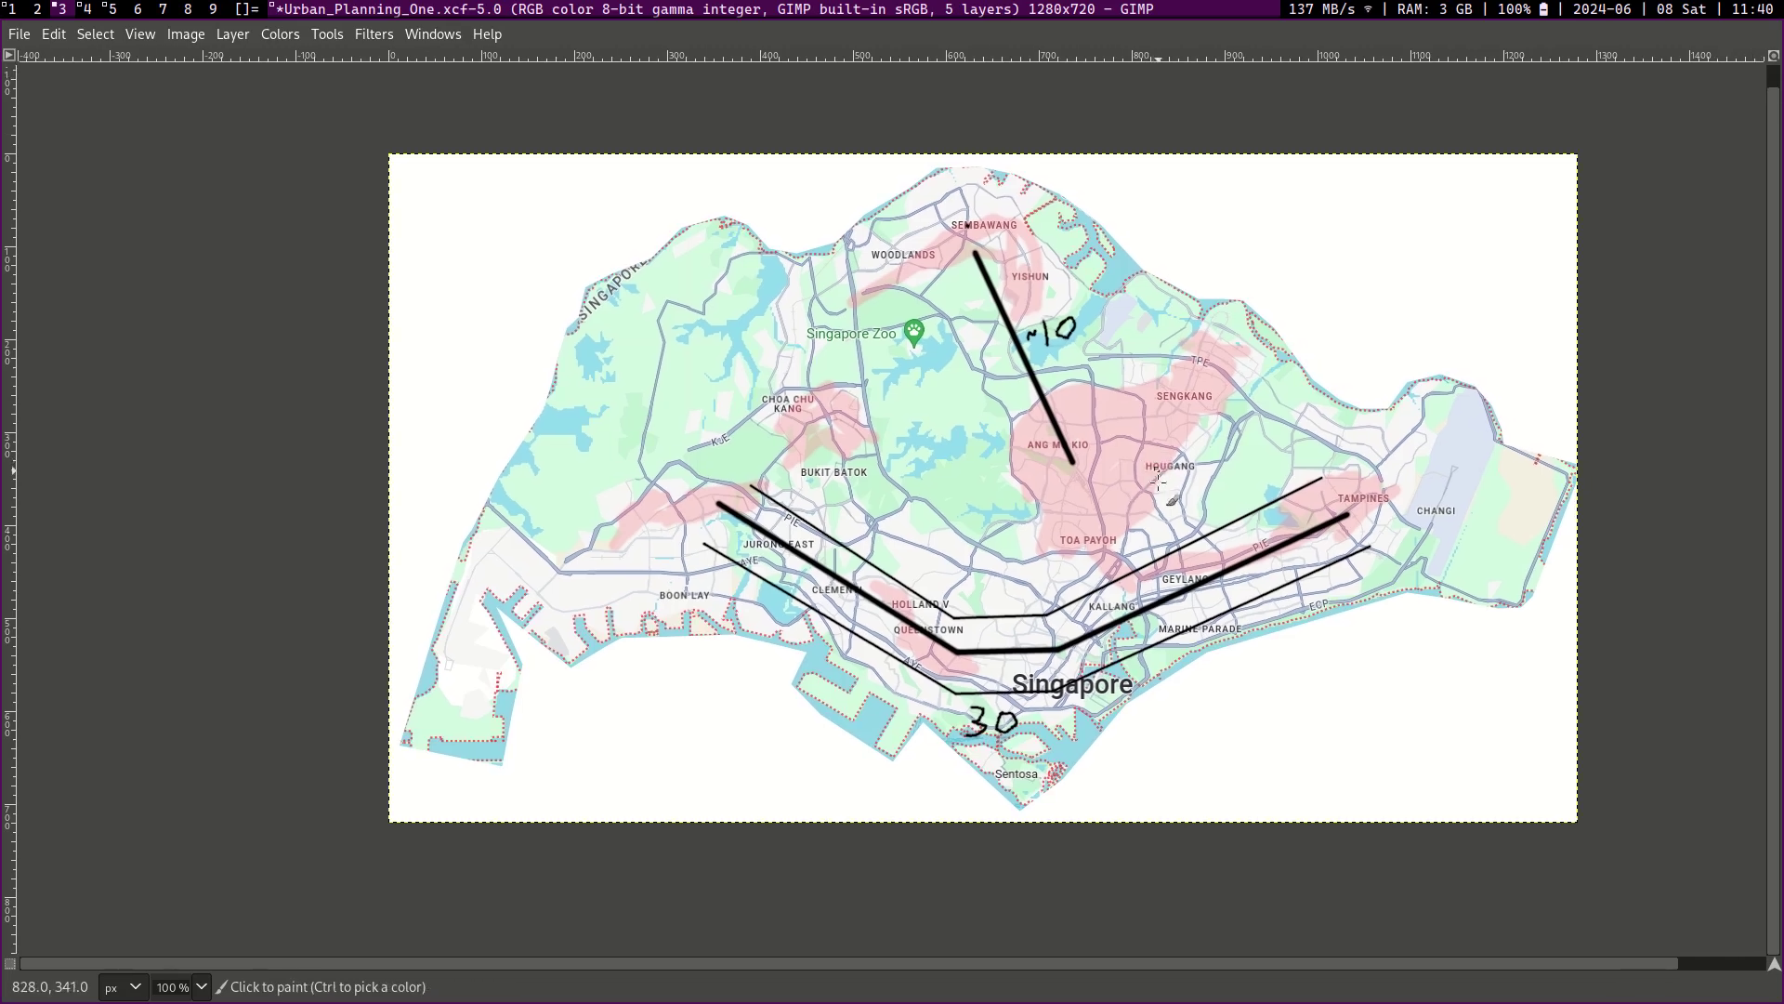
# Step: Handwrite "ok" and "smol", each in quotation marks, in the blank area northeast of the map
pyautogui.moveTo(1249, 173); pyautogui.dragTo(1244, 185)
pyautogui.moveTo(1258, 173); pyautogui.dragTo(1252, 184)
pyautogui.moveTo(1278, 168); pyautogui.dragTo(1298, 197)
pyautogui.moveTo(1315, 174)
pyautogui.mouseDown()
pyautogui.moveTo(1312, 196)
pyautogui.moveTo(1327, 182)
pyautogui.mouseUp()
pyautogui.moveTo(1340, 169); pyautogui.dragTo(1395, 179)
pyautogui.moveTo(1406, 165)
pyautogui.mouseDown()
pyautogui.moveTo(1410, 195)
pyautogui.moveTo(1466, 204)
pyautogui.mouseUp()
pyautogui.moveTo(1480, 186); pyautogui.dragTo(1478, 187)
pyautogui.moveTo(1508, 158)
pyautogui.mouseDown()
pyautogui.moveTo(1492, 209)
pyautogui.moveTo(1519, 177)
pyautogui.mouseUp()
pyautogui.moveTo(1534, 164); pyautogui.dragTo(1456, 199)
# Step: Handwrite "exists" beneath the quoted words "ok" and "smol"
pyautogui.moveTo(1098, 592); pyautogui.dragTo(1009, 627)
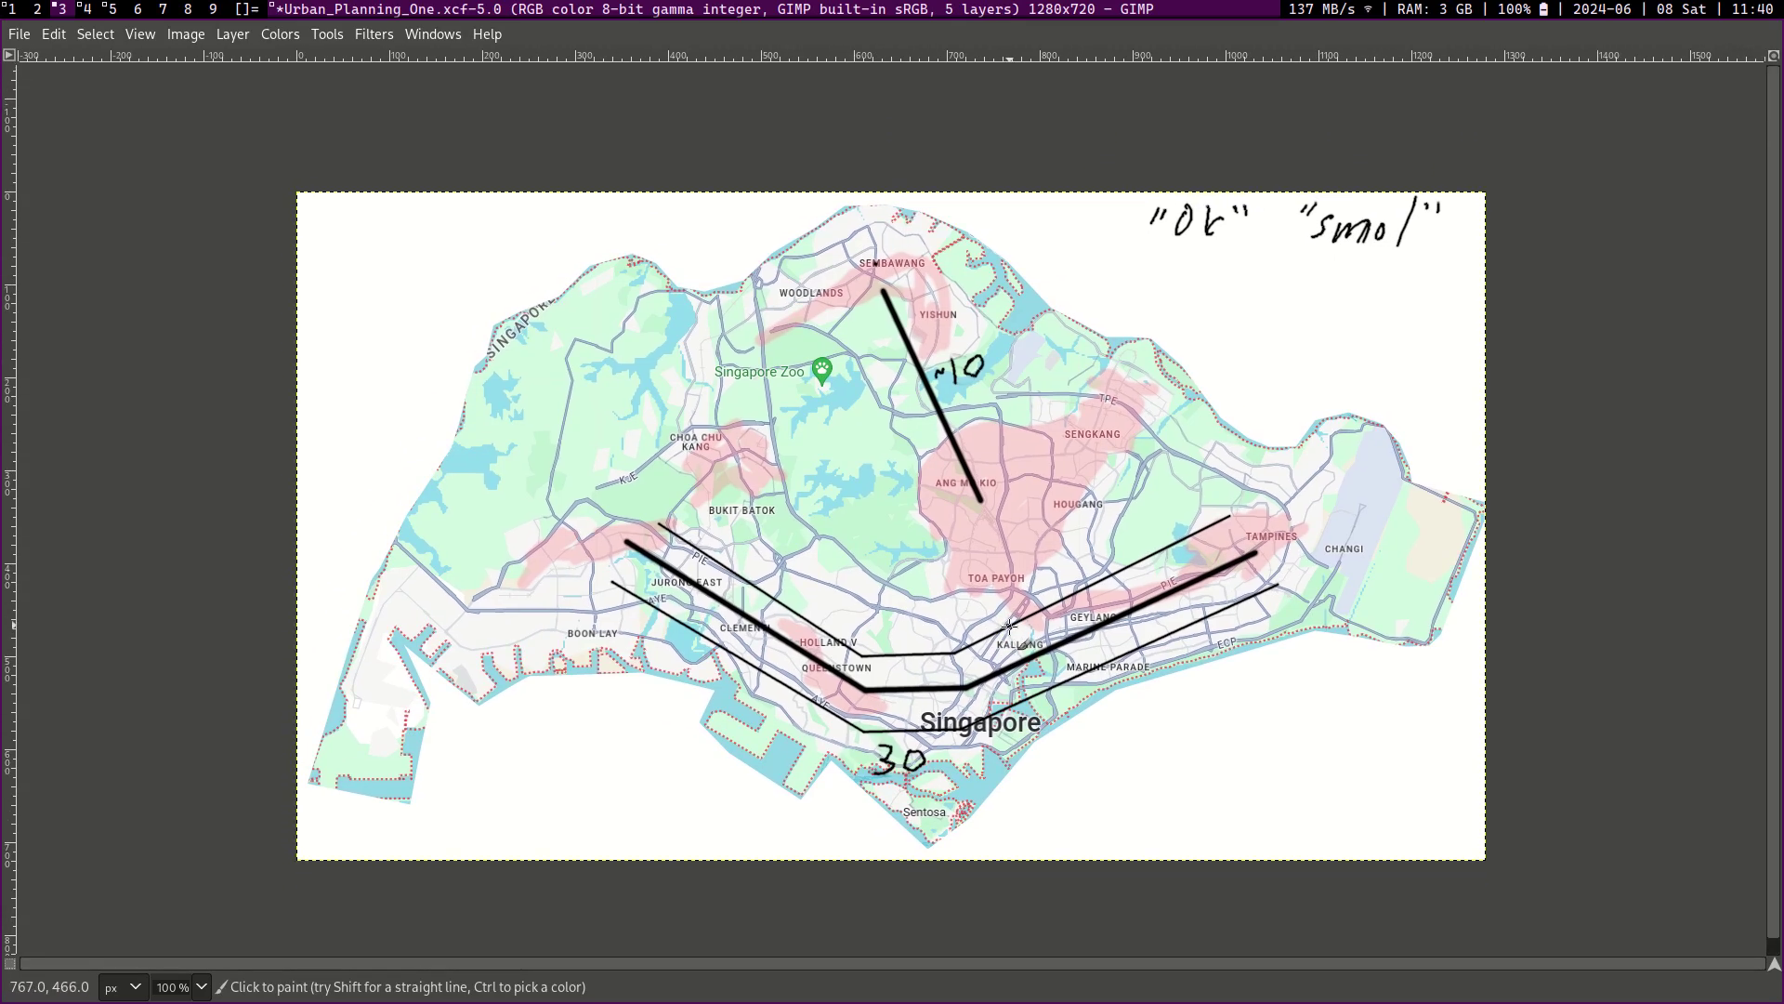
pyautogui.moveTo(1204, 272); pyautogui.dragTo(1264, 285)
pyautogui.moveTo(1264, 259)
pyautogui.mouseDown()
pyautogui.moveTo(1241, 287)
pyautogui.moveTo(1279, 259)
pyautogui.mouseUp()
pyautogui.moveTo(1292, 264); pyautogui.dragTo(1286, 279)
pyautogui.moveTo(1304, 244)
pyautogui.mouseDown()
pyautogui.moveTo(1300, 279)
pyautogui.moveTo(1309, 254)
pyautogui.mouseUp()
pyautogui.moveTo(1324, 256); pyautogui.dragTo(1311, 282)
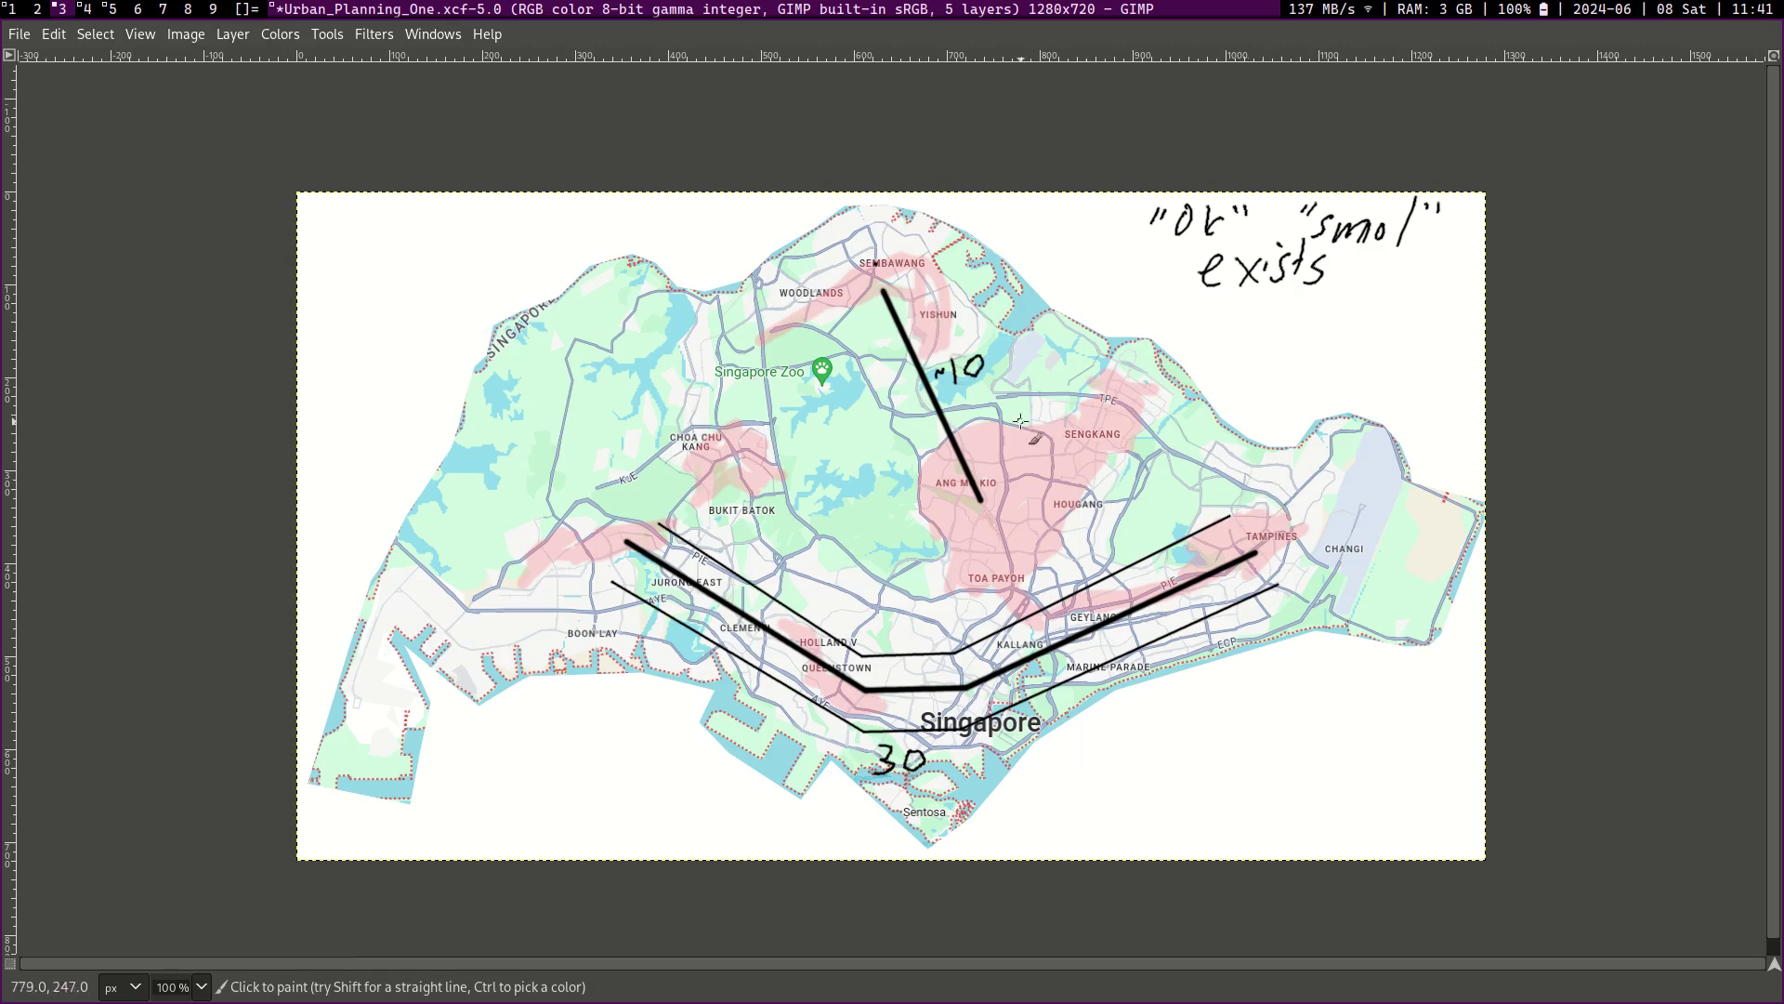
# Step: Mark the red areas near Jurong East and Choa Chu Kang with short dashes and dot around the Ang Mo Kio to Sengkang area
pyautogui.keyDown('ctrl'); pyautogui.scroll(1, 816, 684); pyautogui.keyUp('ctrl')
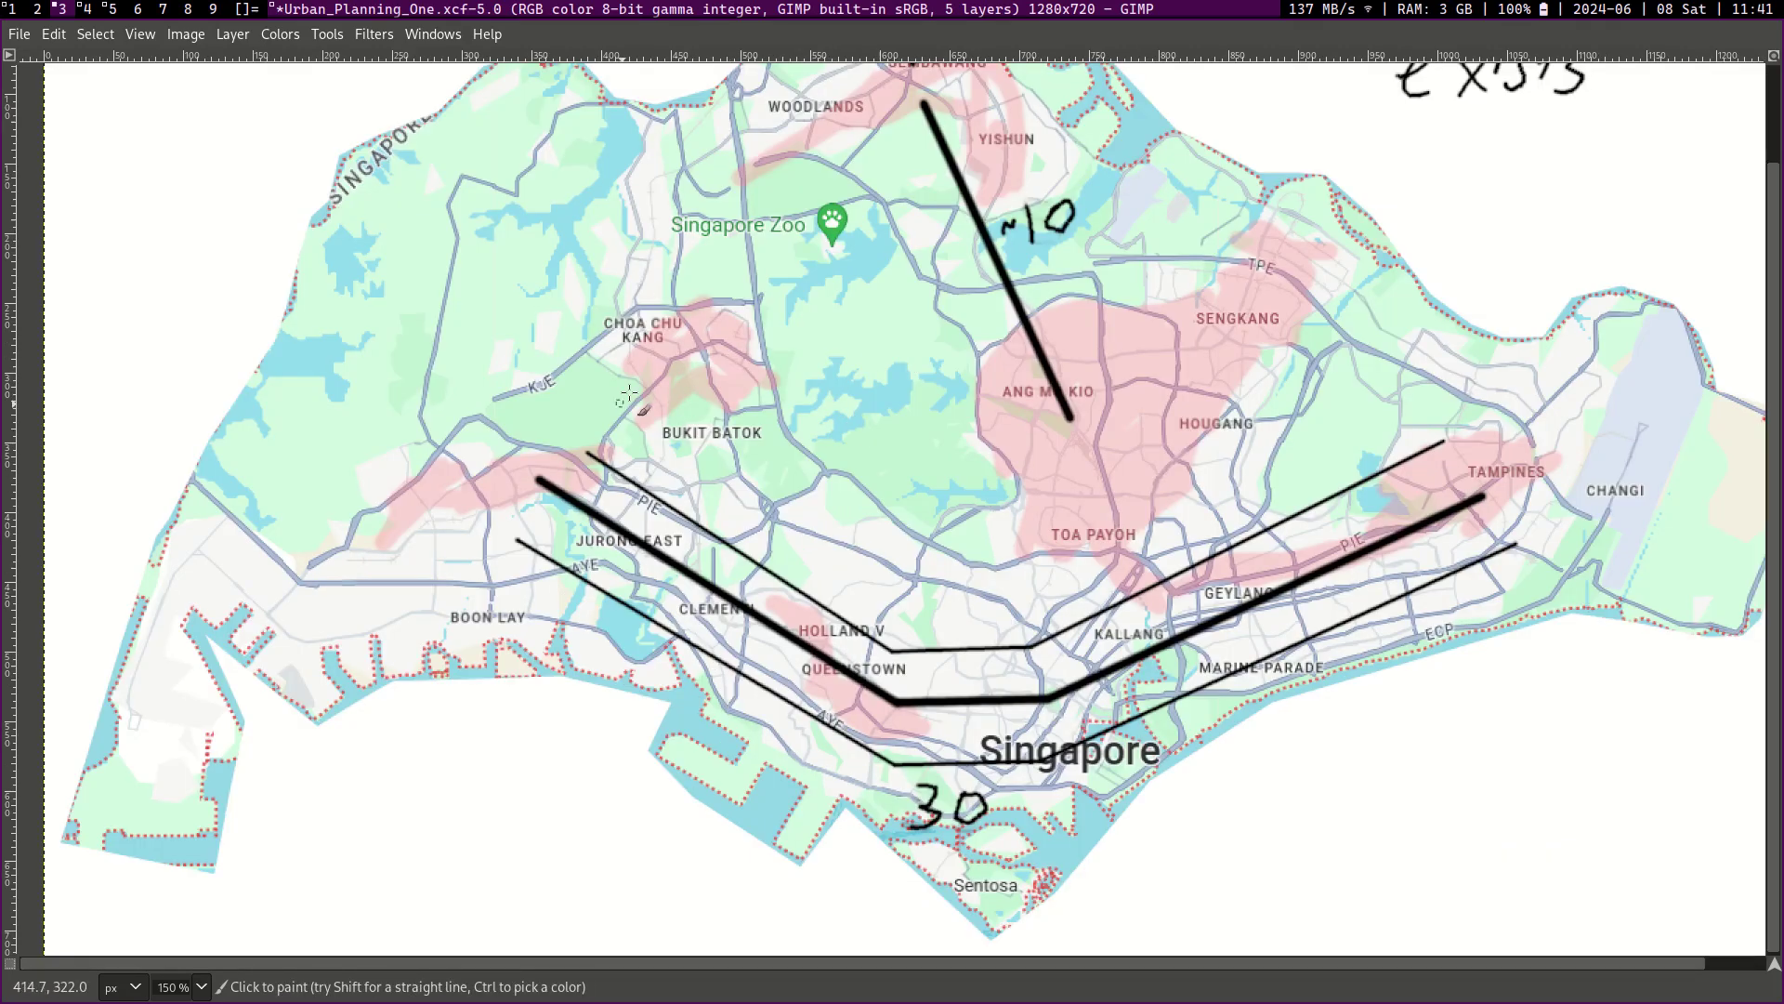
pyautogui.moveTo(451, 467); pyautogui.dragTo(501, 472)
pyautogui.moveTo(695, 357); pyautogui.dragTo(711, 354)
pyautogui.moveTo(1178, 384); pyautogui.dragTo(1173, 397)
pyautogui.moveTo(879, 450); pyautogui.dragTo(788, 487)
pyautogui.scroll(-1, 789, 489)
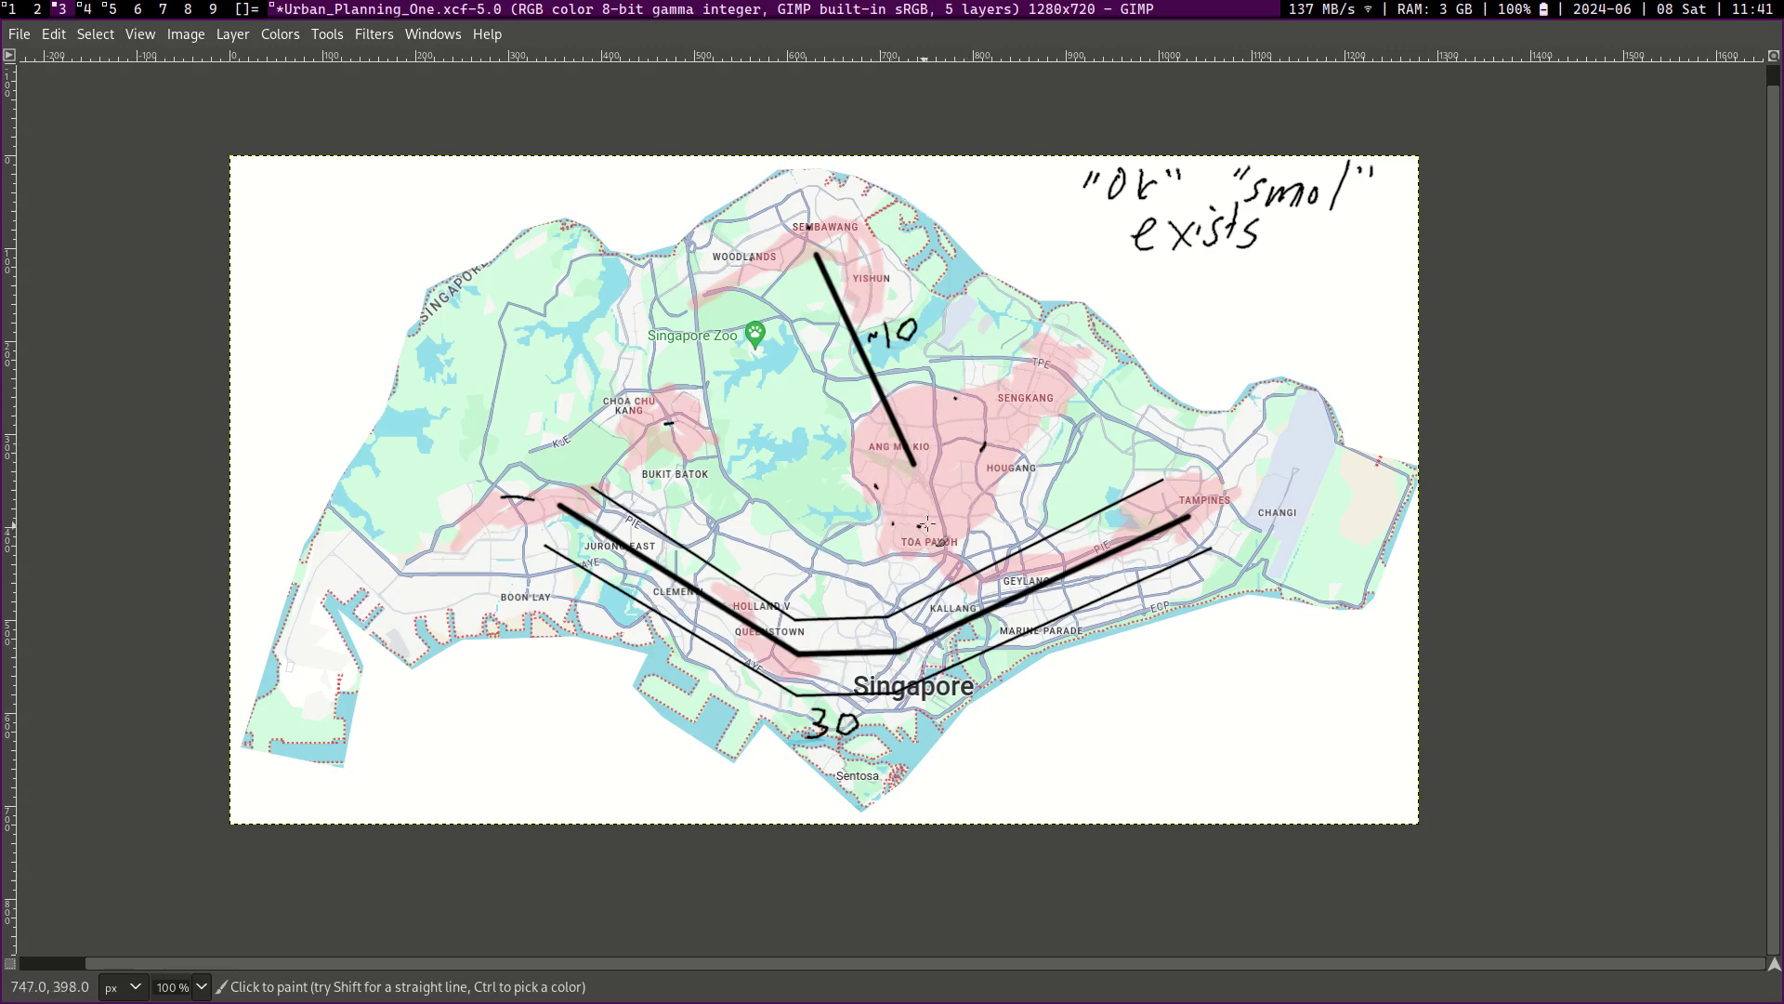
pyautogui.moveTo(927, 523)
pyautogui.mouseDown()
pyautogui.moveTo(1051, 364)
pyautogui.moveTo(864, 452)
pyautogui.moveTo(874, 475)
pyautogui.mouseUp()
# Step: Draw a long curved arrow from the map's western edge towards Choa Chu Kang and write "show" below Singapore Zoo with a thick mark under it
pyautogui.moveTo(229, 336)
pyautogui.mouseDown()
pyautogui.moveTo(616, 374)
pyautogui.moveTo(532, 400)
pyautogui.mouseUp()
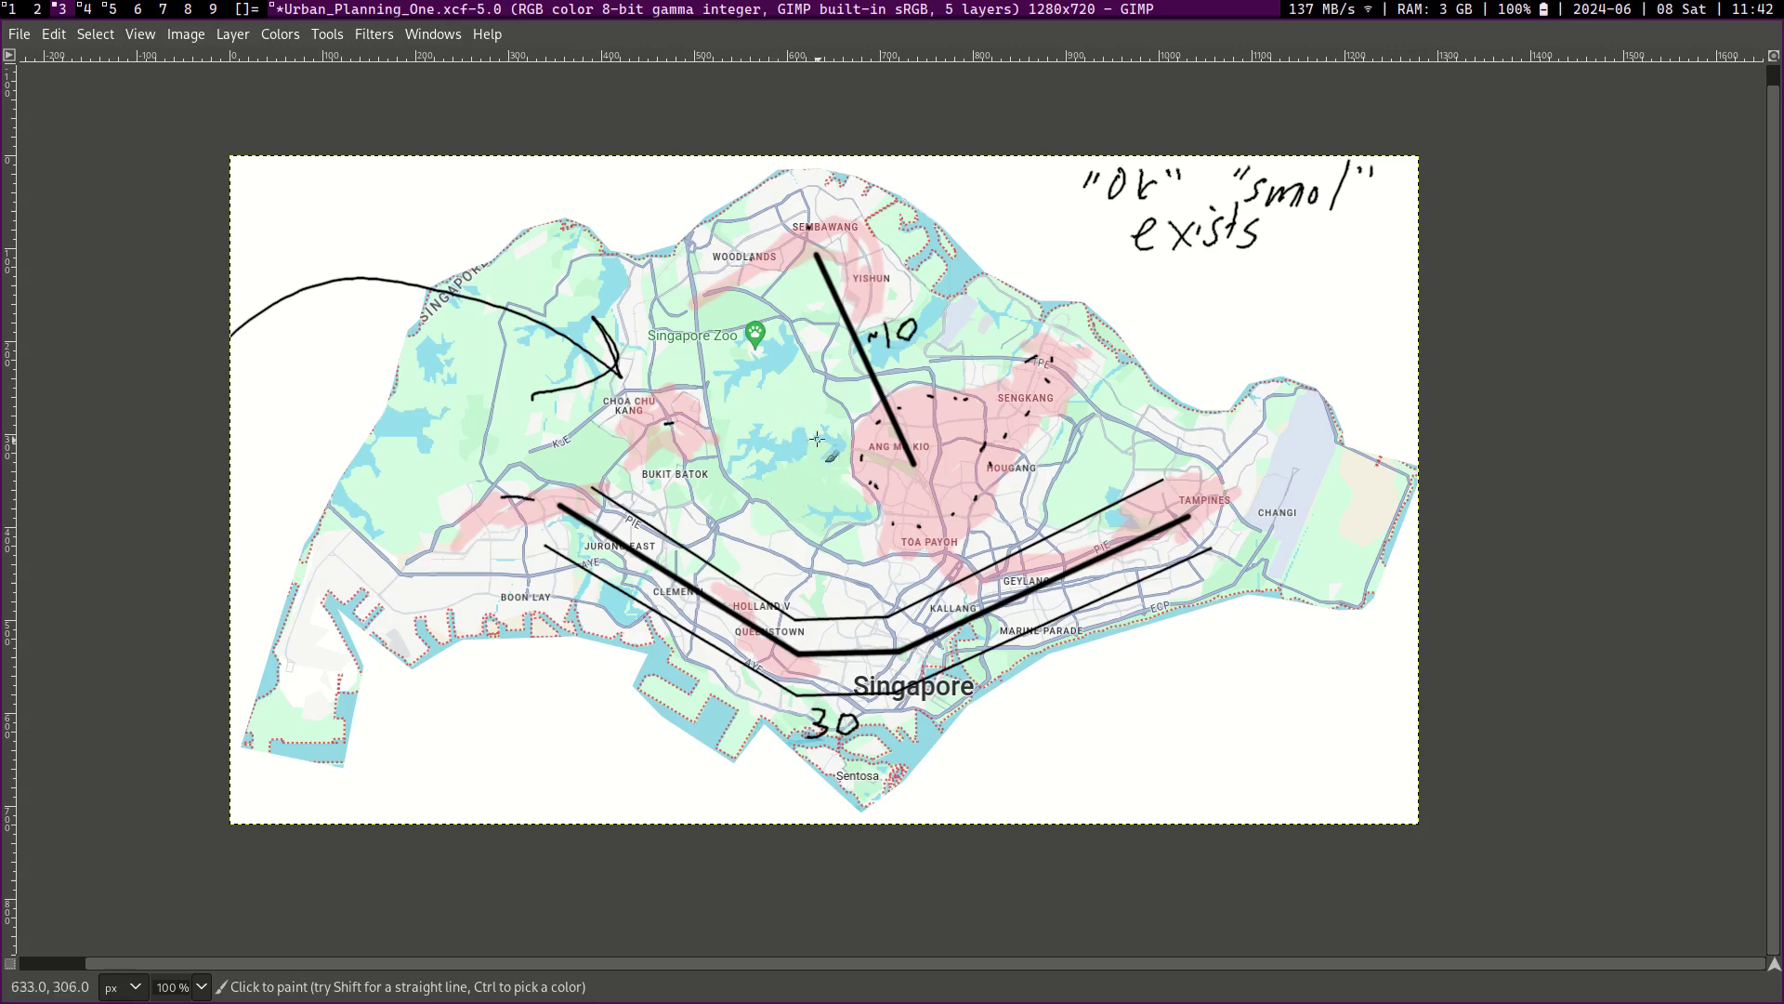
pyautogui.moveTo(745, 385)
pyautogui.mouseDown()
pyautogui.moveTo(740, 407)
pyautogui.moveTo(773, 420)
pyautogui.moveTo(823, 398)
pyautogui.mouseUp()
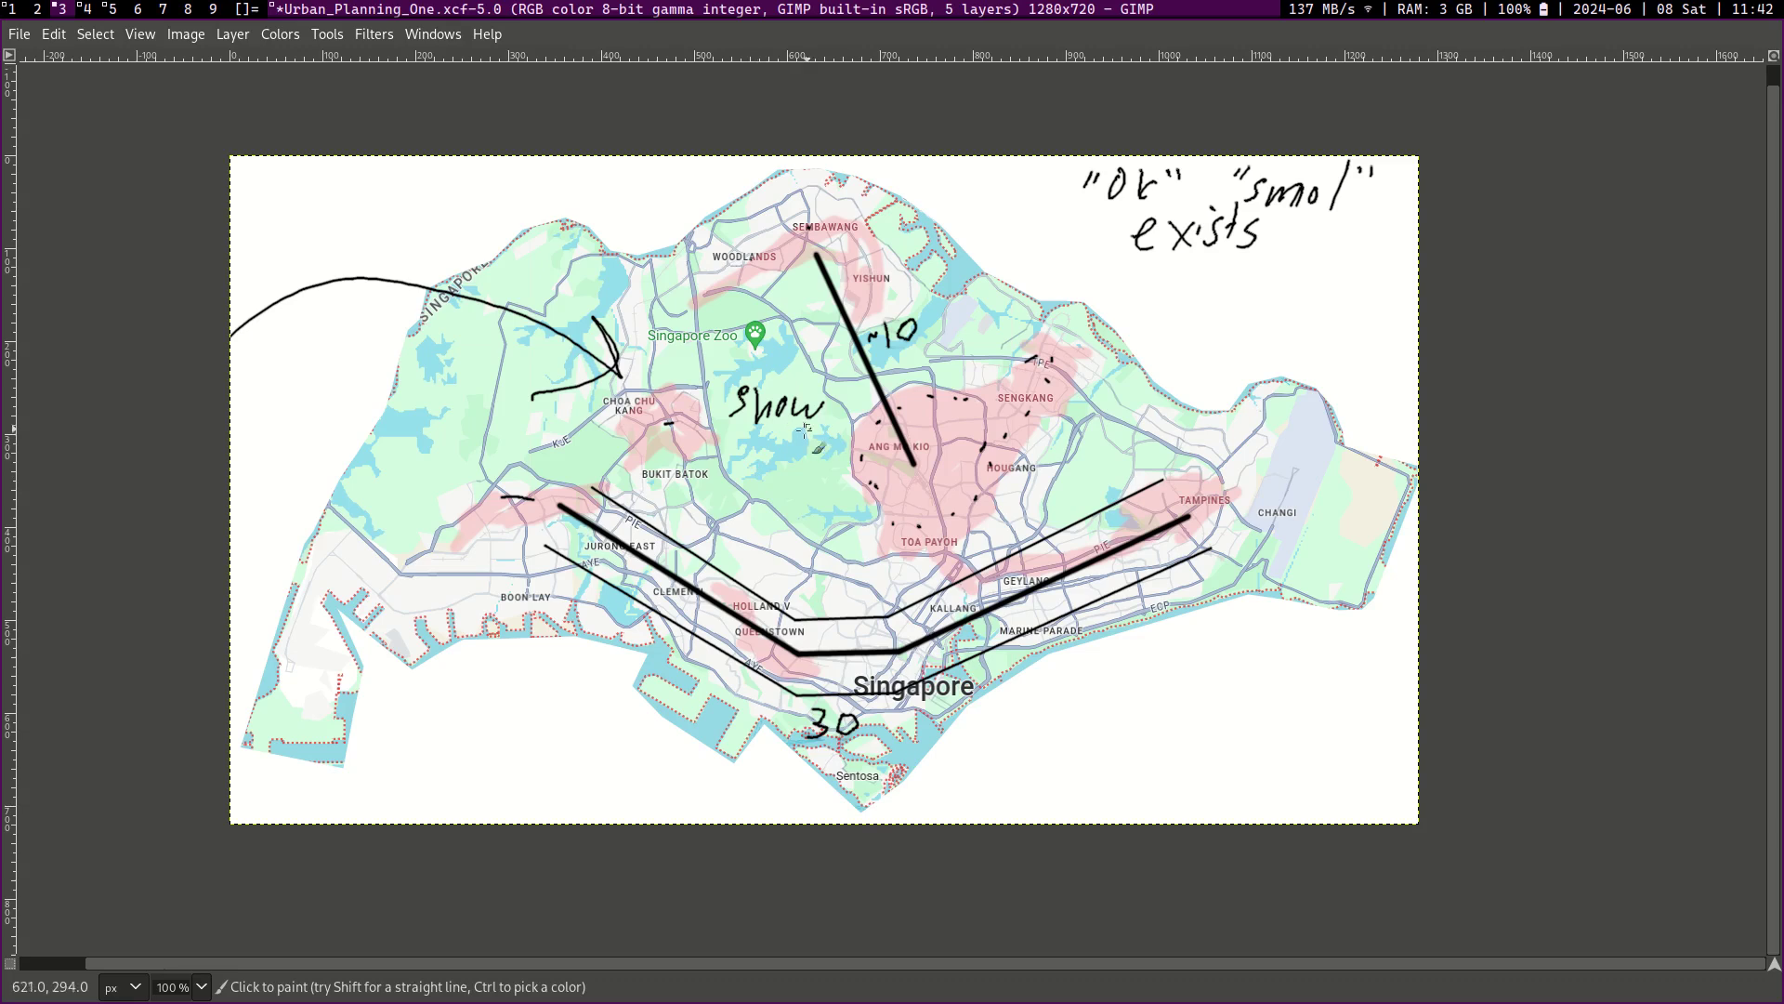
pyautogui.moveTo(744, 429)
pyautogui.mouseDown()
pyautogui.moveTo(755, 446)
pyautogui.moveTo(734, 454)
pyautogui.moveTo(750, 426)
pyautogui.mouseUp()
# Step: Draw a loop over the Ang Mo Kio to Sengkang red area and a long curve running just north of the thick east-west line
pyautogui.scroll(-1, 787, 455)
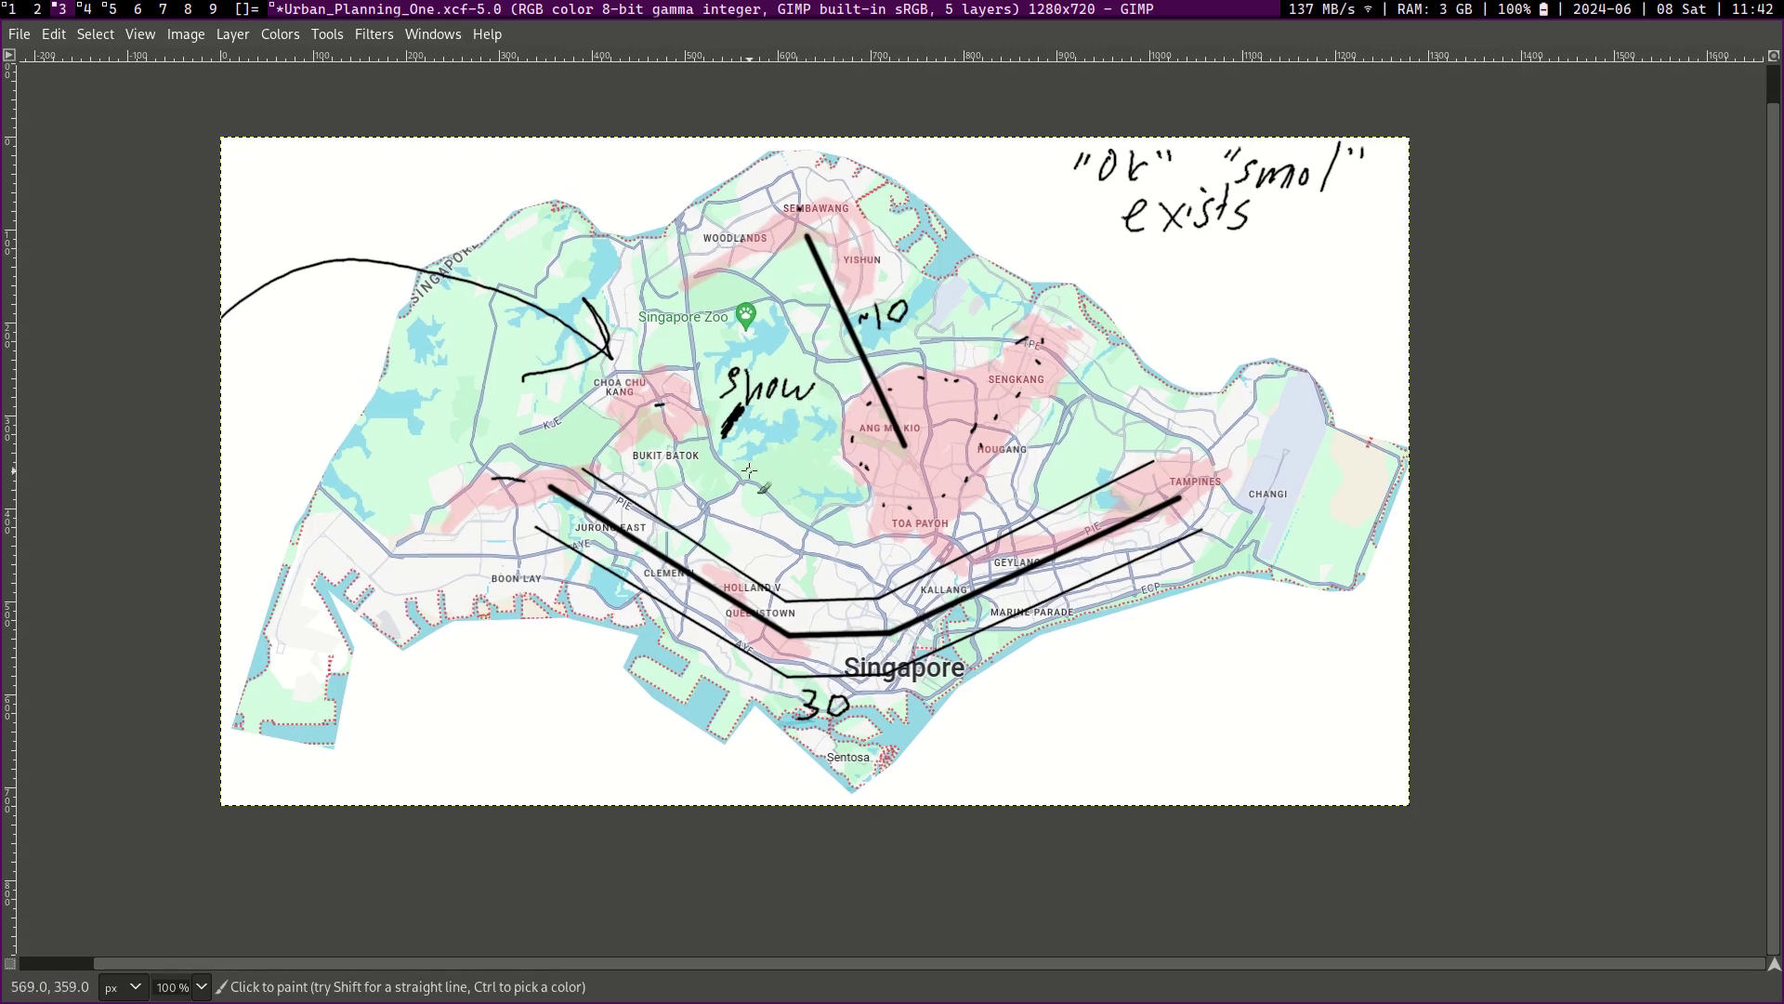
pyautogui.hscroll(2, 749, 471)
pyautogui.scroll(2, 750, 471)
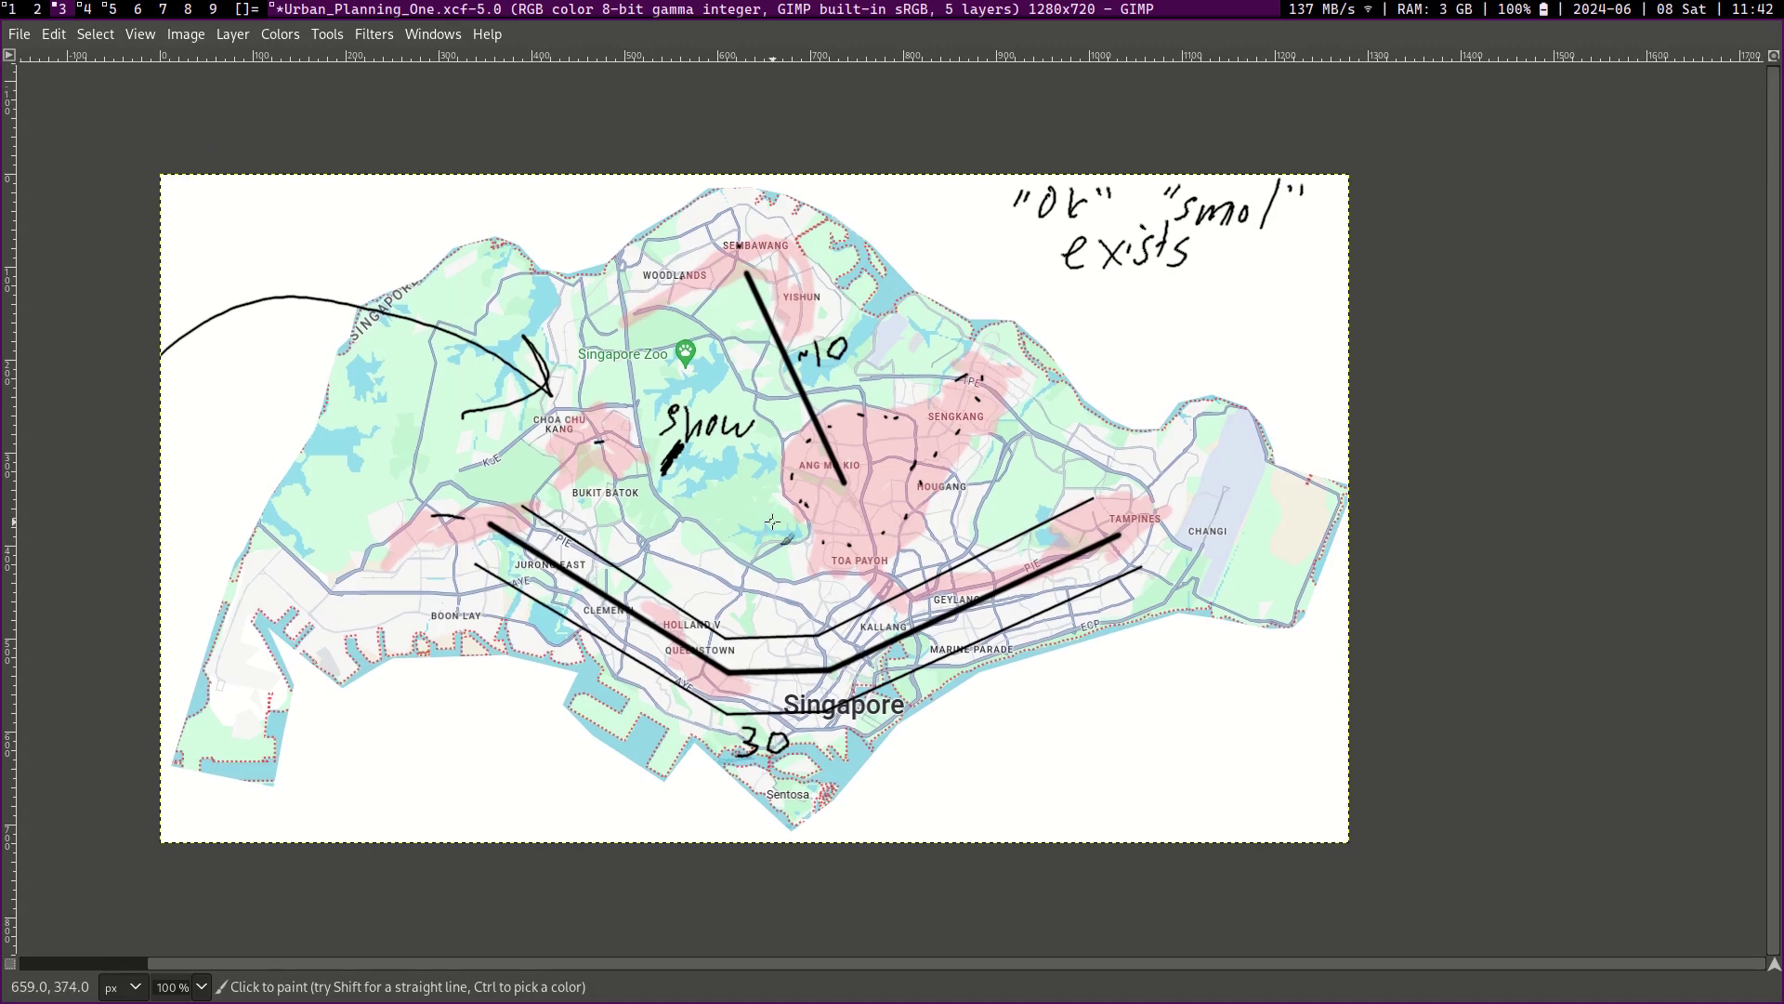
pyautogui.hscroll(-1, 800, 471)
pyautogui.scroll(-1, 800, 471)
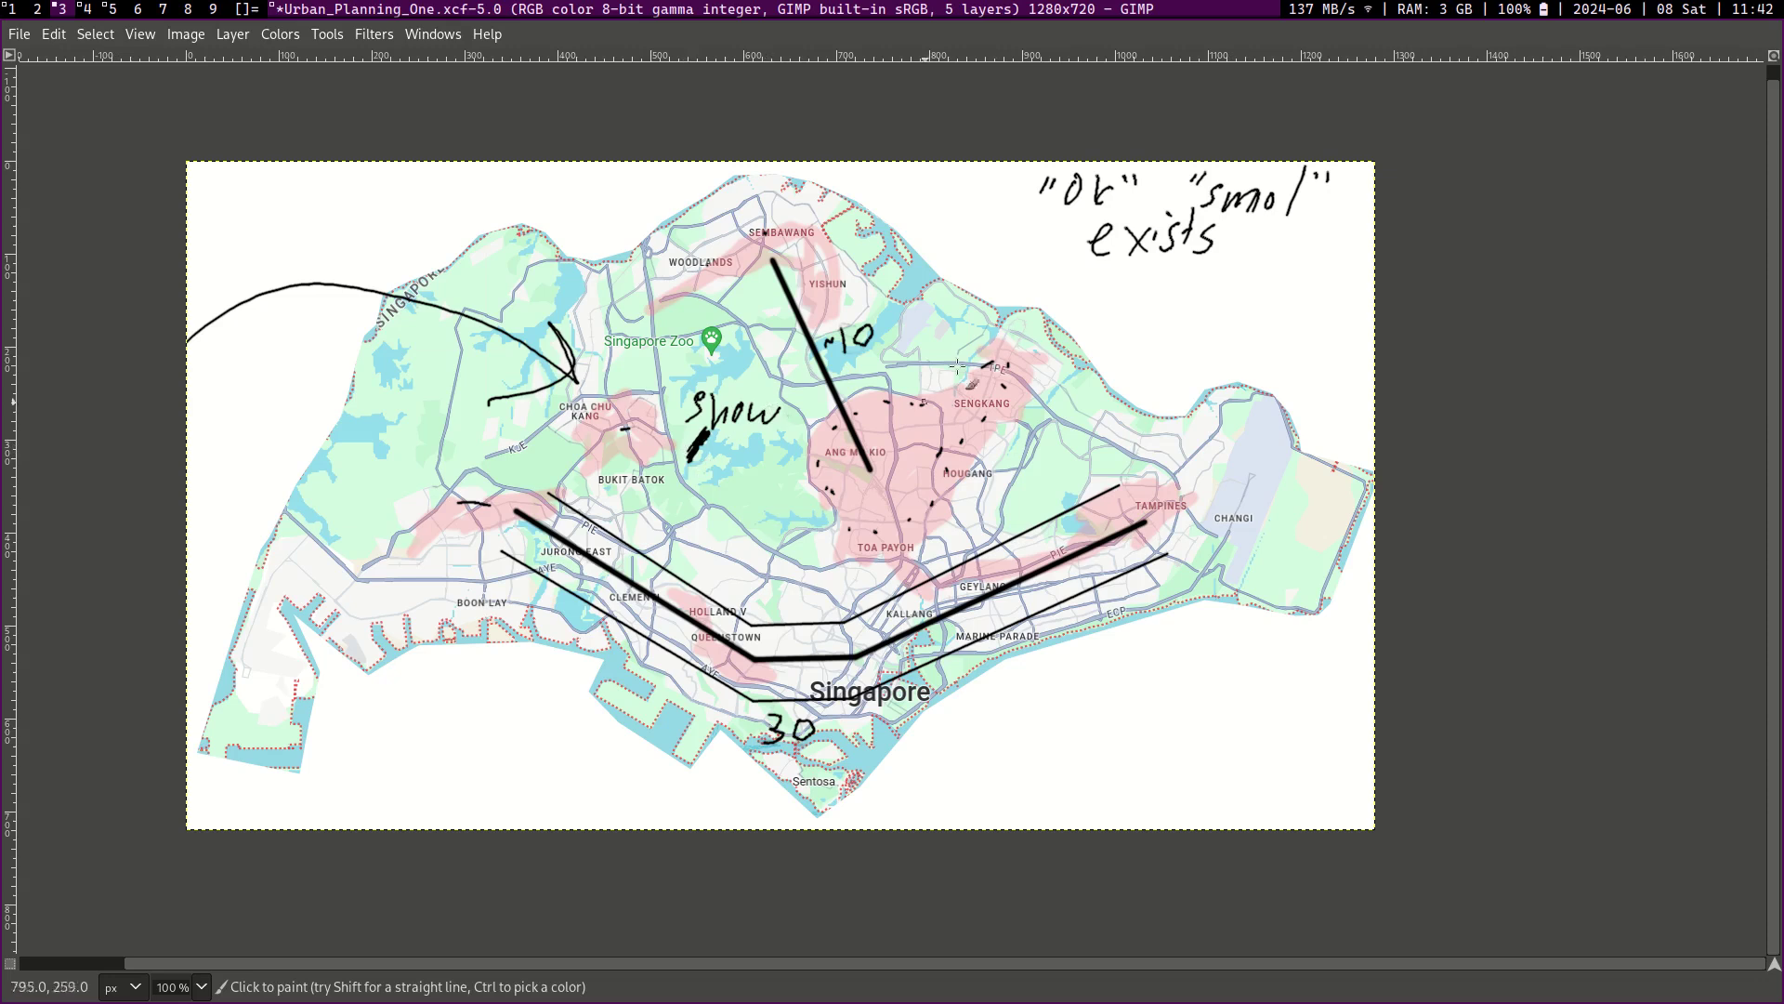
pyautogui.moveTo(943, 395)
pyautogui.mouseDown()
pyautogui.moveTo(892, 516)
pyautogui.moveTo(910, 437)
pyautogui.mouseUp()
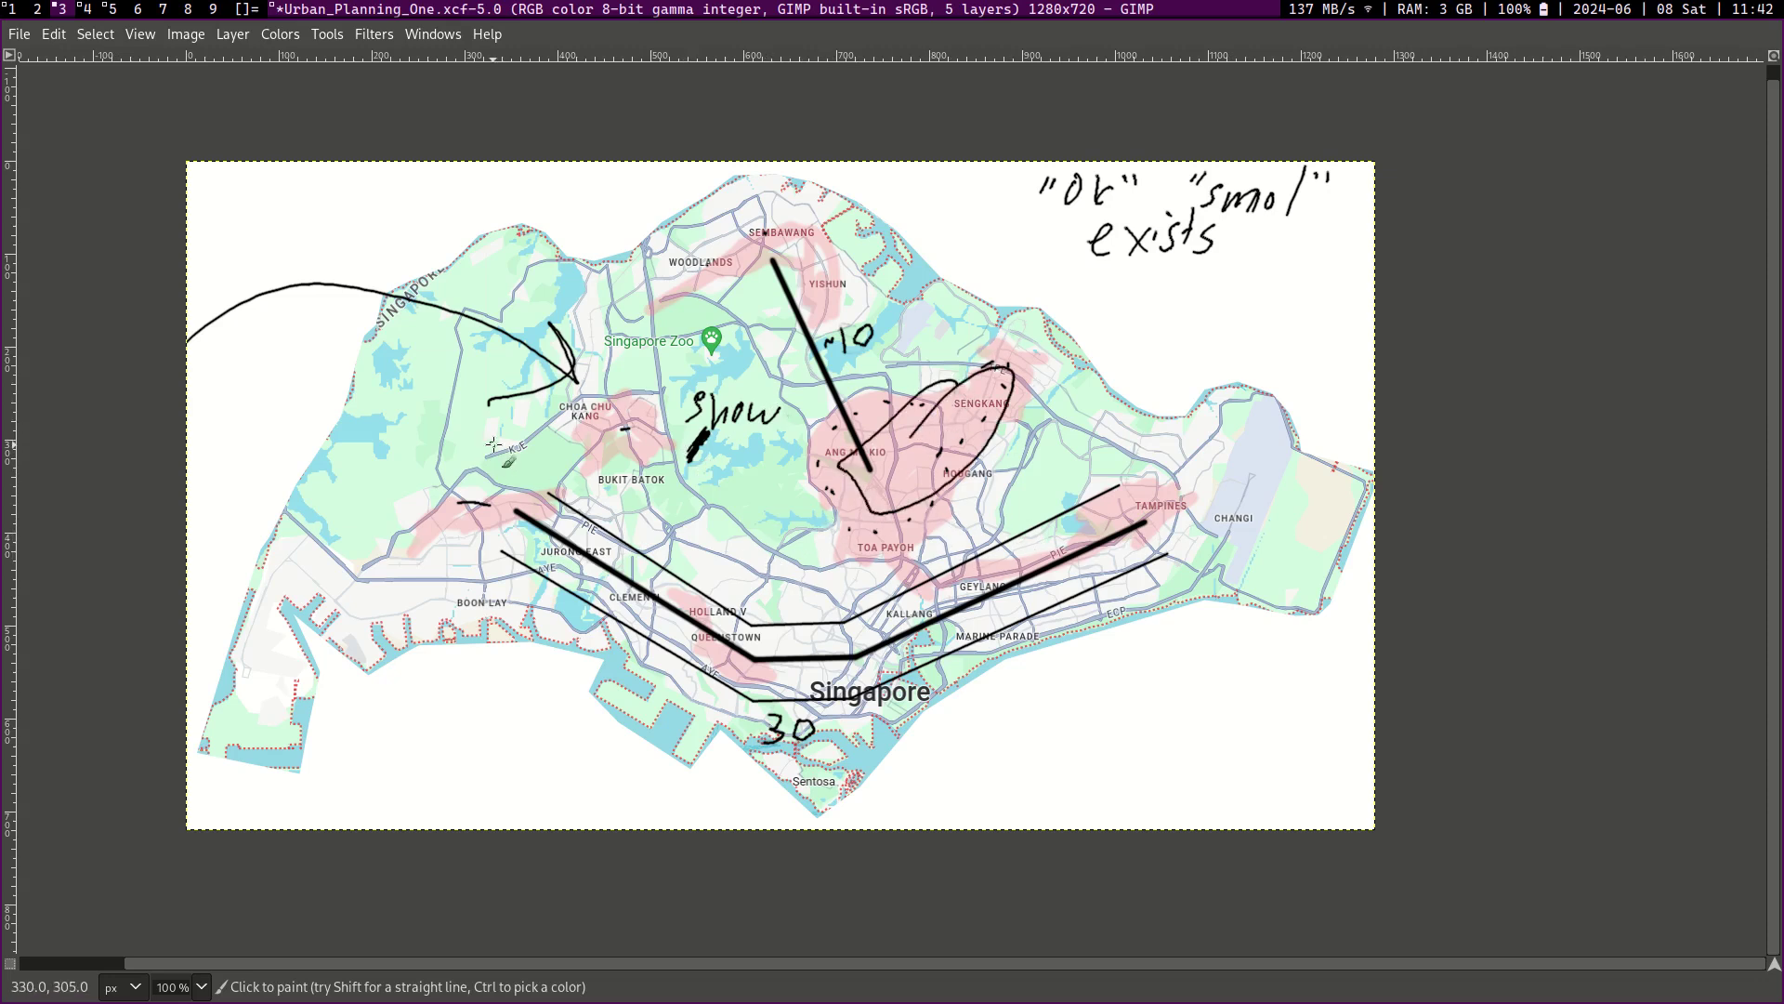
pyautogui.moveTo(479, 421)
pyautogui.mouseDown()
pyautogui.moveTo(615, 511)
pyautogui.moveTo(1009, 517)
pyautogui.moveTo(1078, 480)
pyautogui.mouseUp()
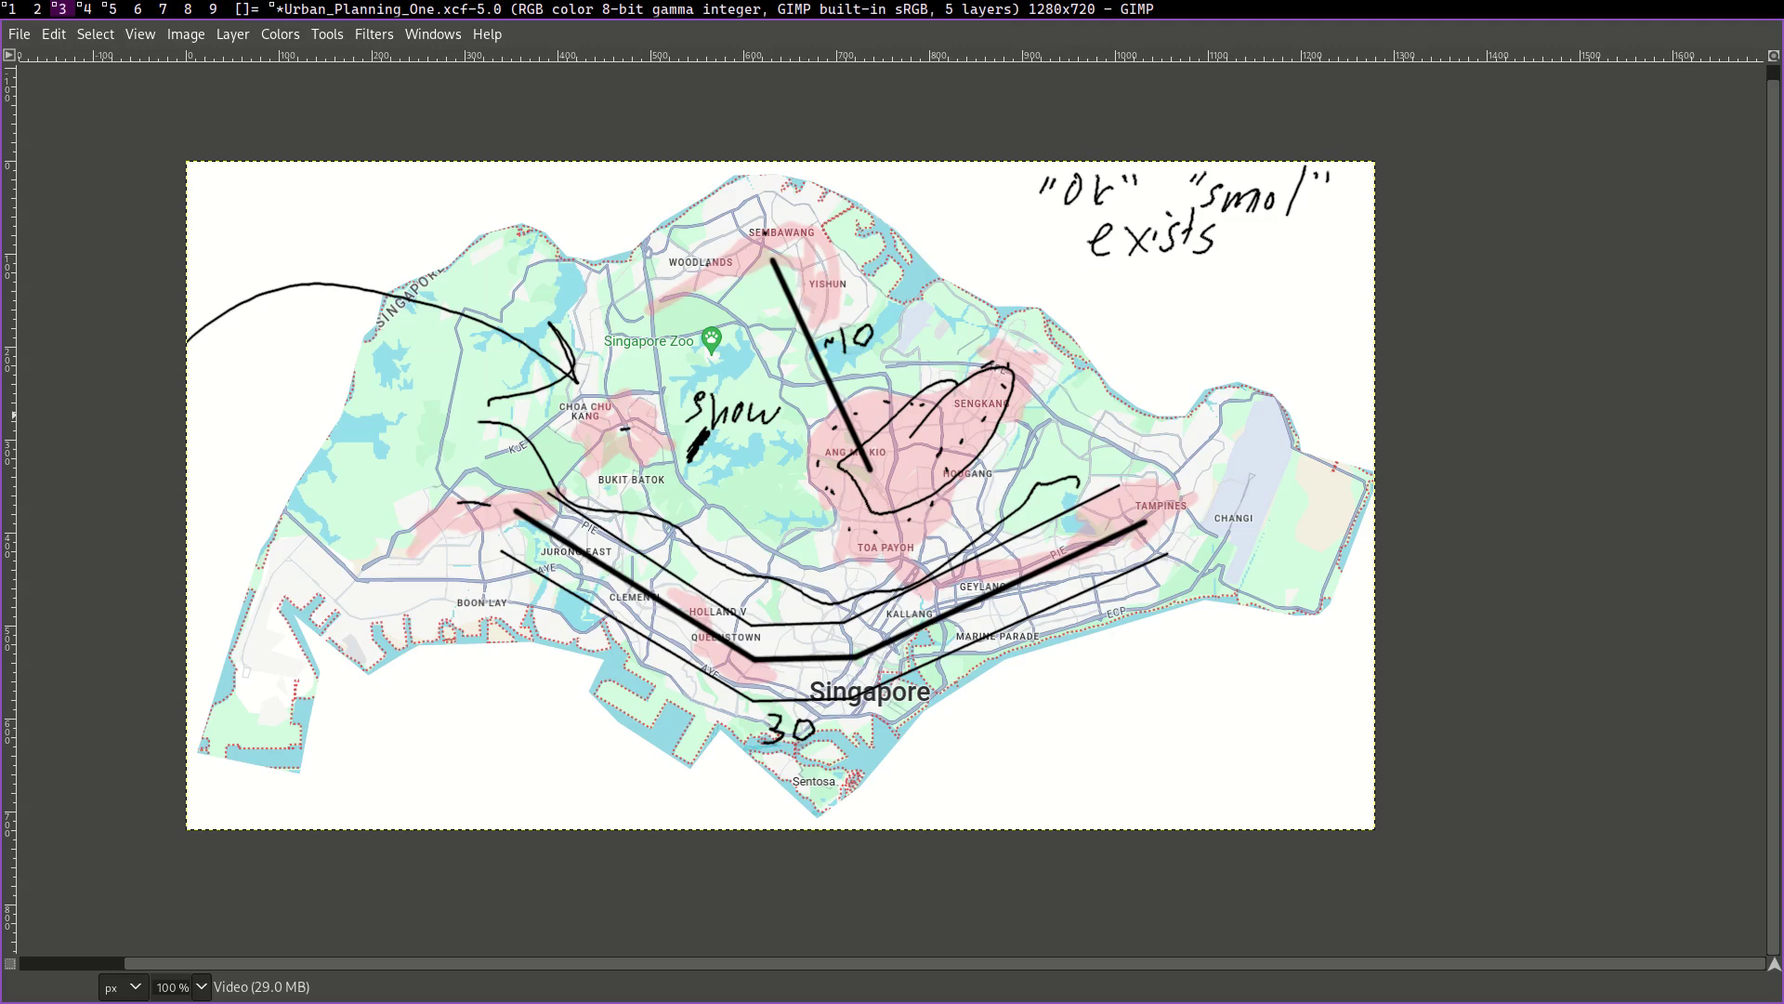
# Step: Trace along the thick line from Jurong East to Tampines and draw a wavy line down the thick line marked "~10"
pyautogui.scroll(-2, 1125, 391)
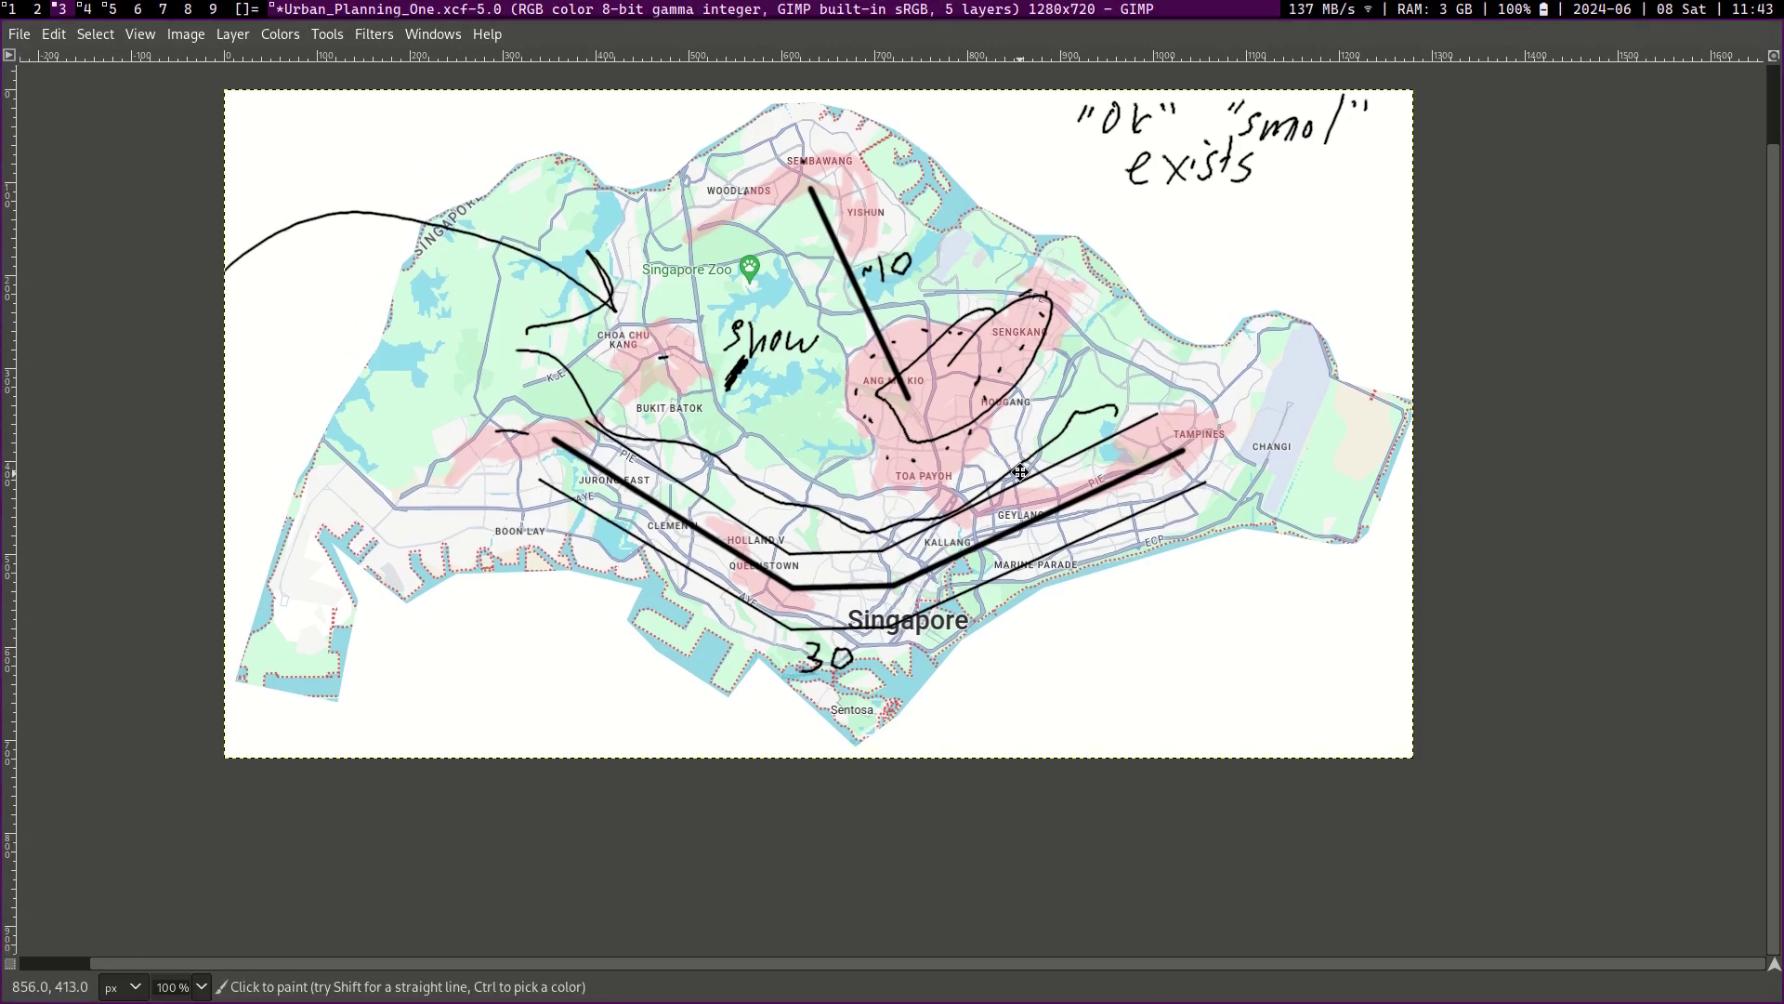
pyautogui.hscroll(1, 571, 457)
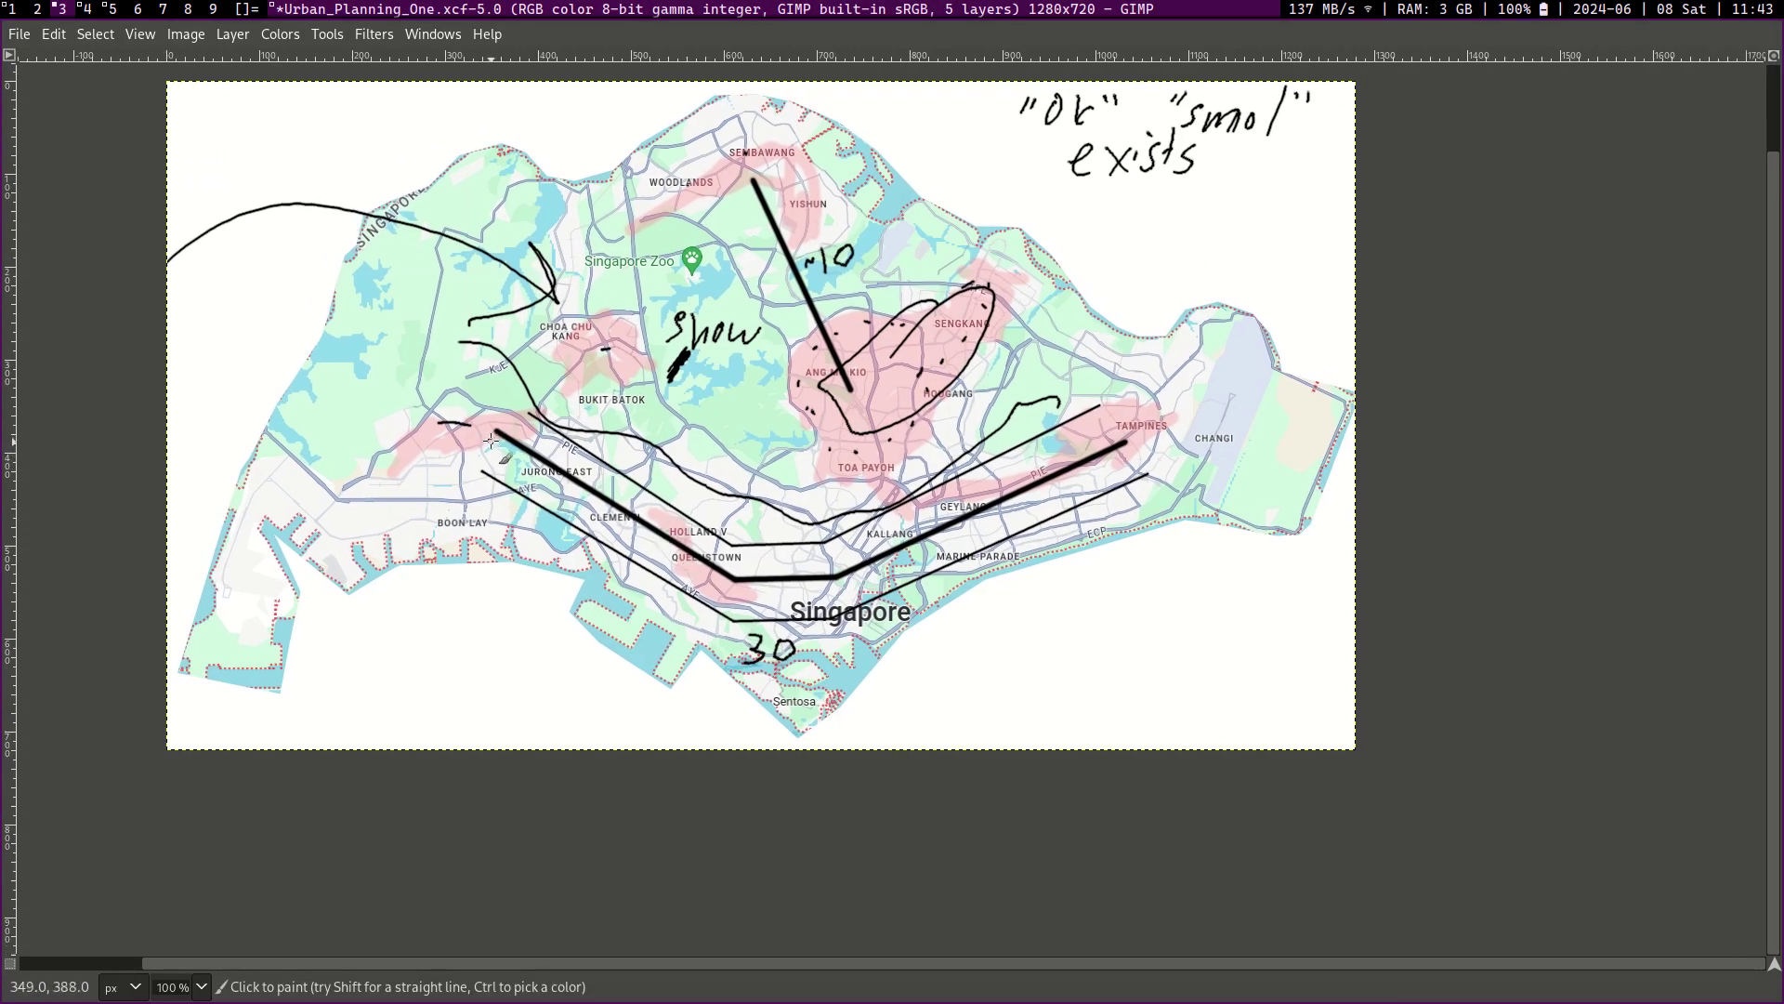
pyautogui.moveTo(546, 461)
pyautogui.mouseDown()
pyautogui.moveTo(706, 578)
pyautogui.moveTo(1126, 446)
pyautogui.mouseUp()
pyautogui.moveTo(754, 179)
pyautogui.mouseDown()
pyautogui.moveTo(847, 409)
pyautogui.moveTo(832, 397)
pyautogui.mouseUp()
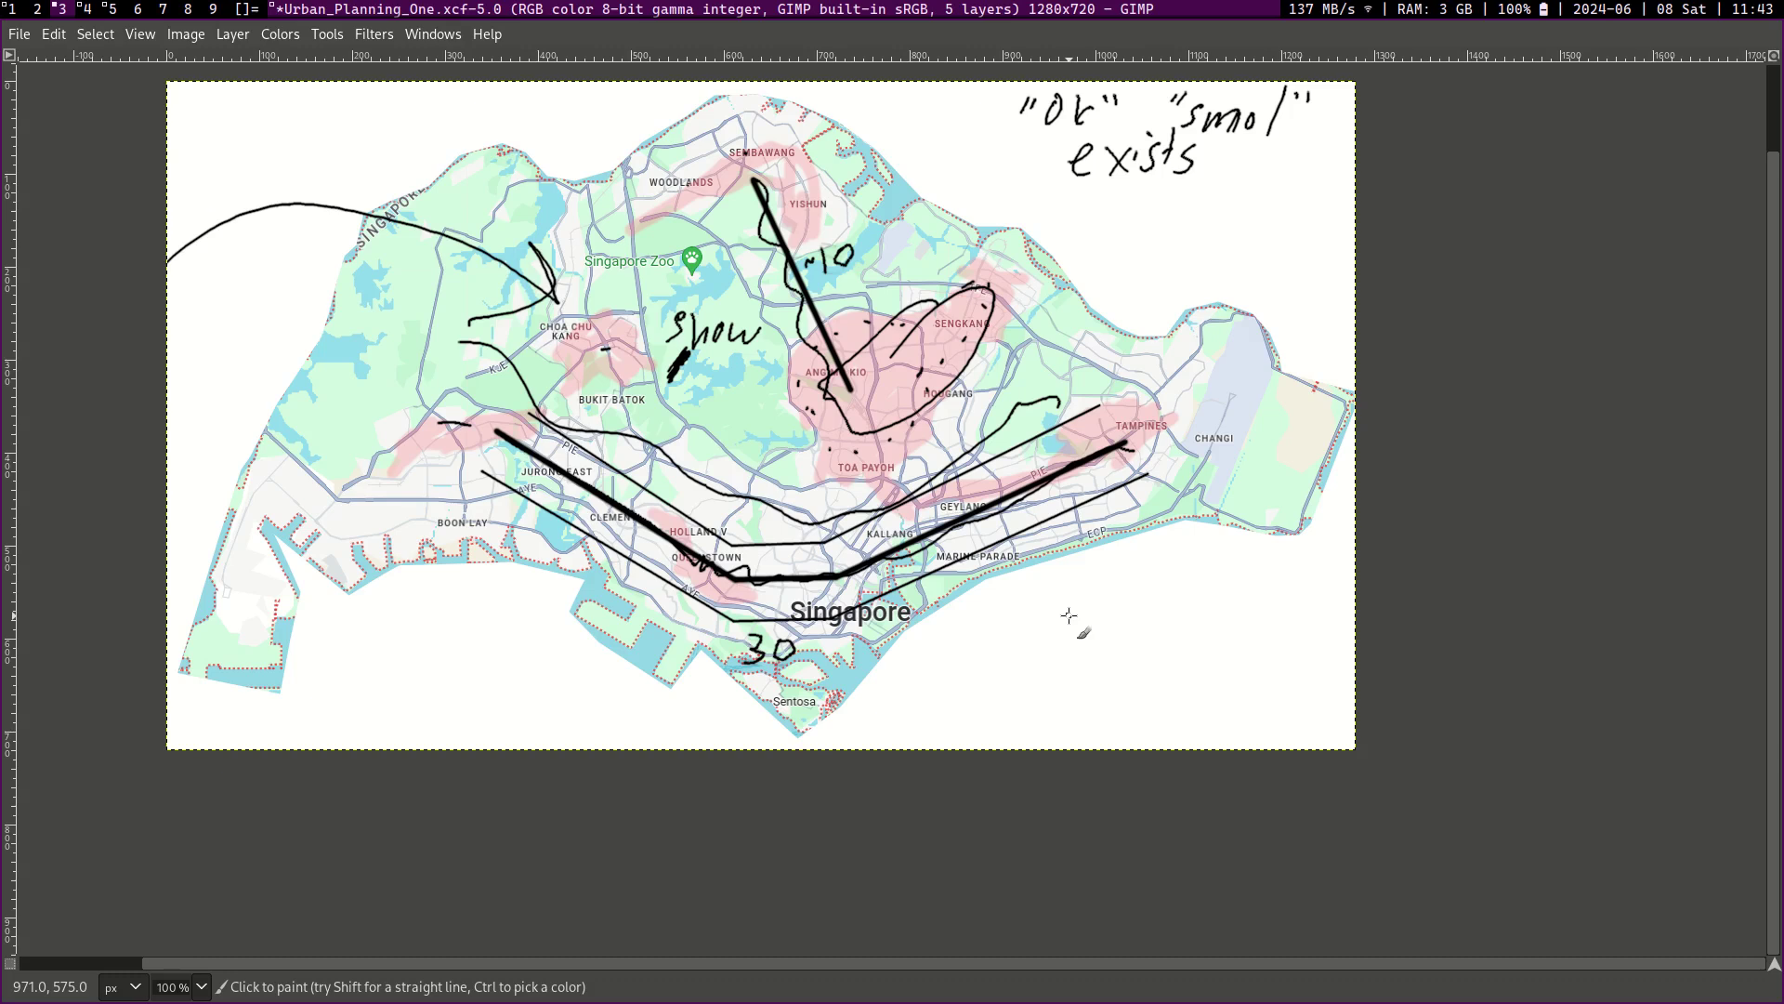
# Step: Draw a downward arrow in the blank area southeast of the island and scribble zigzags along the east-west corridor
pyautogui.moveTo(1087, 590); pyautogui.dragTo(1110, 635)
pyautogui.moveTo(532, 421)
pyautogui.mouseDown()
pyautogui.moveTo(650, 550)
pyautogui.moveTo(758, 586)
pyautogui.moveTo(915, 563)
pyautogui.moveTo(1124, 446)
pyautogui.mouseUp()
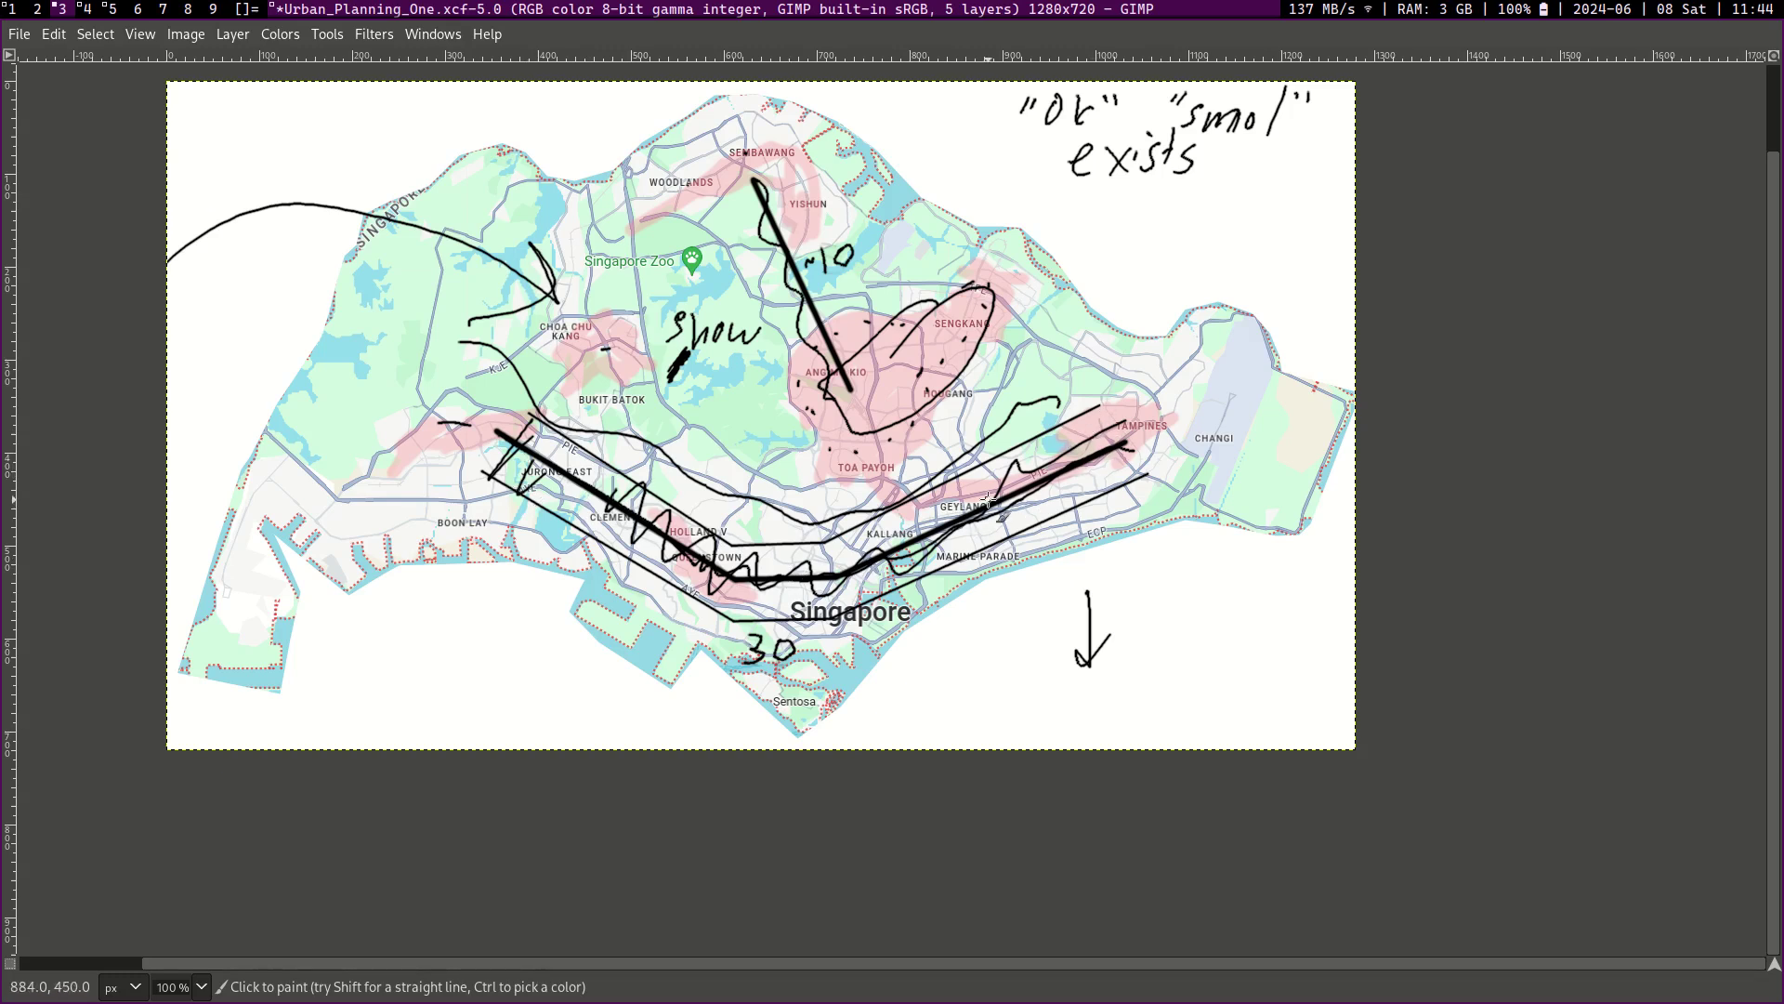
# Step: Circle the "30" and draw a large loop around most of the island, from west of Jurong East to Changi
pyautogui.moveTo(771, 614); pyautogui.dragTo(741, 640)
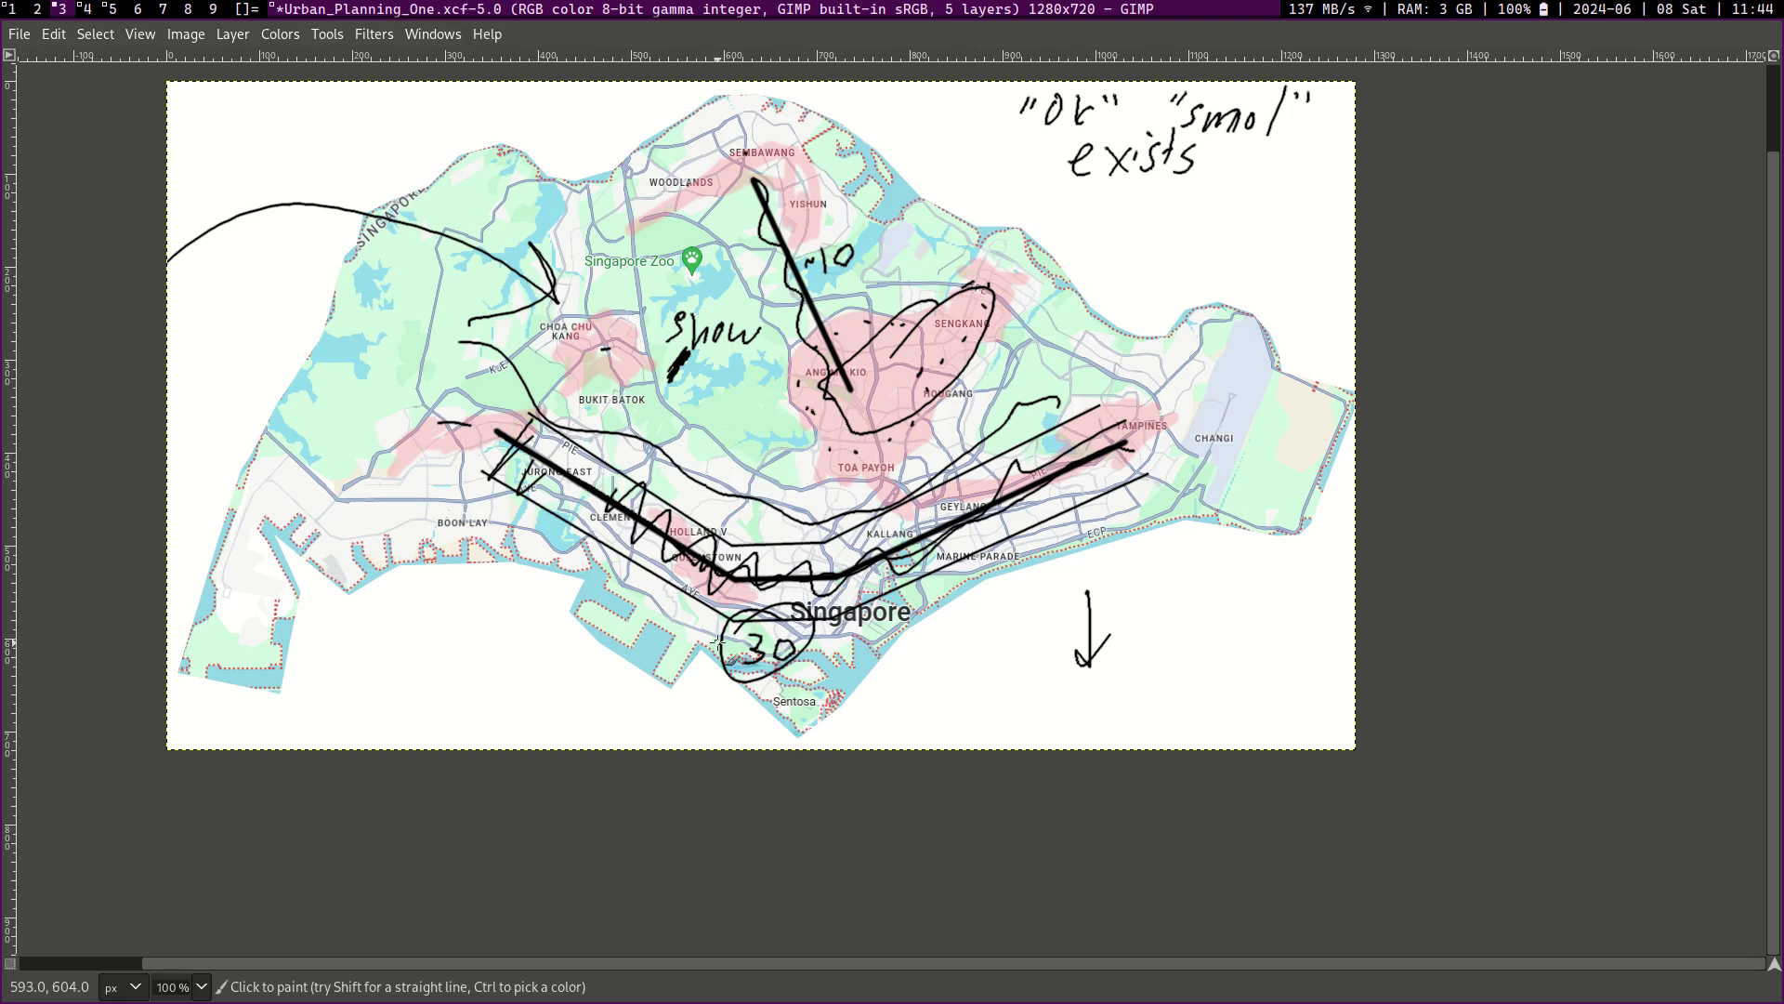
pyautogui.moveTo(979, 432); pyautogui.dragTo(957, 508)
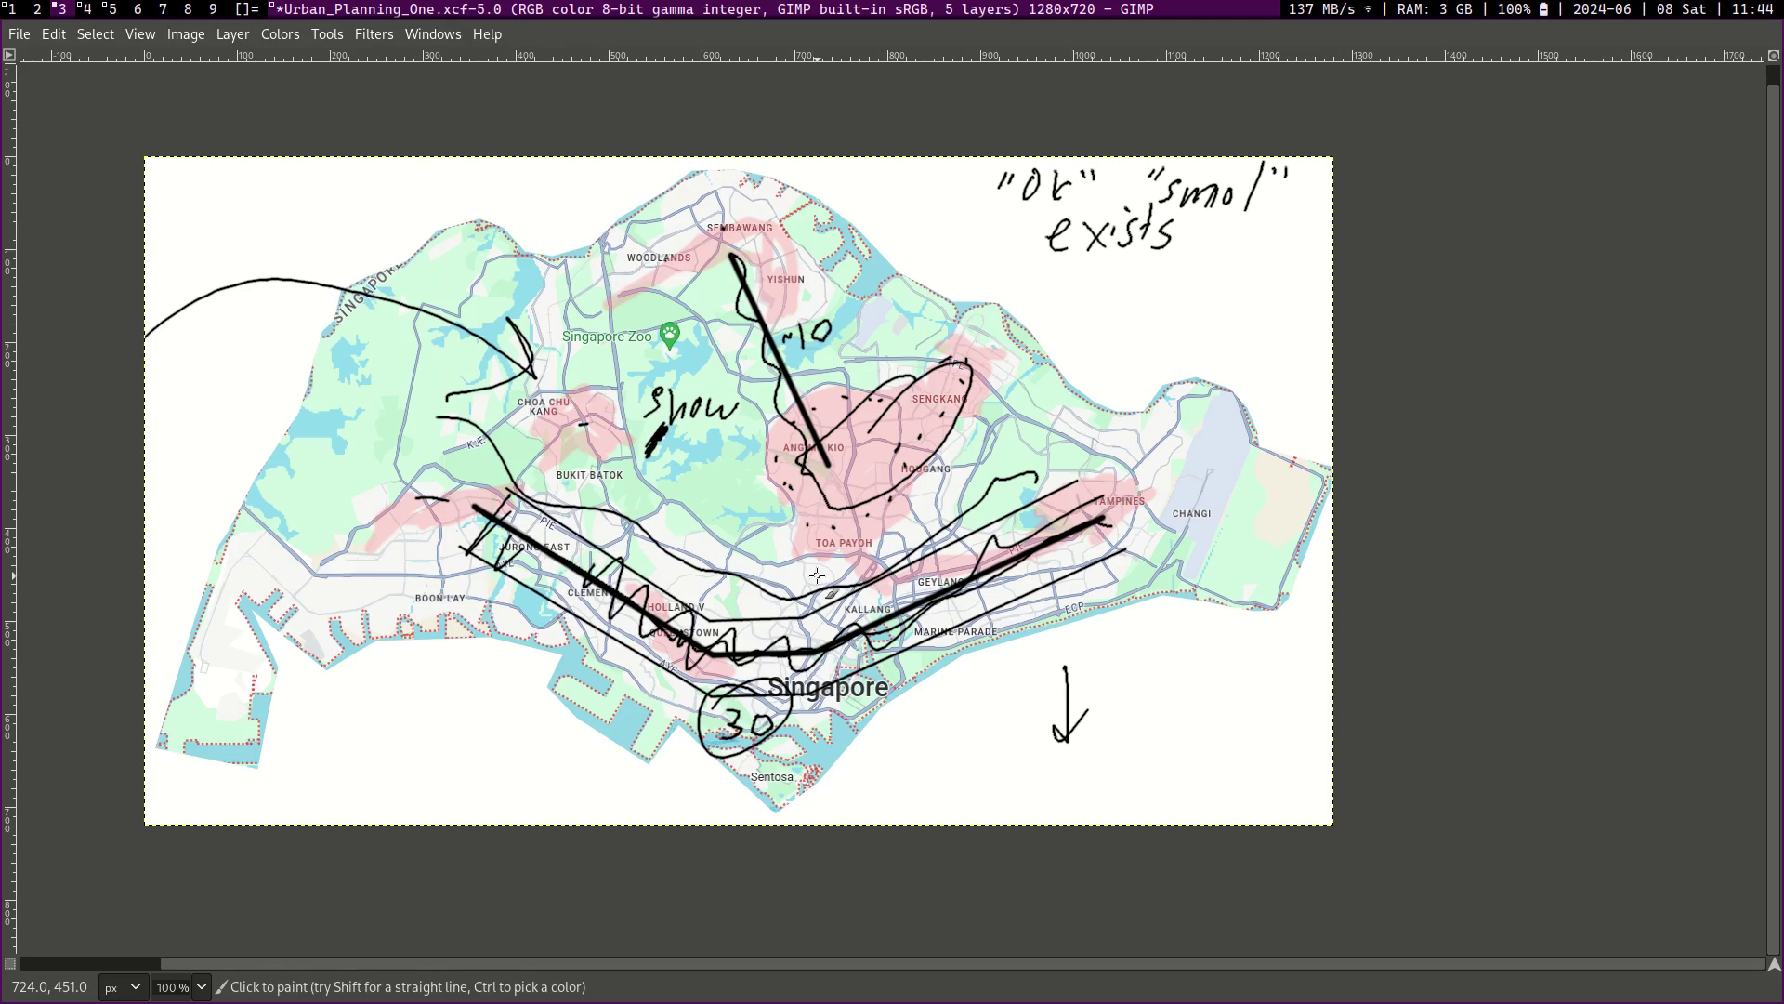
pyautogui.moveTo(289, 710)
pyautogui.mouseDown()
pyautogui.moveTo(386, 743)
pyautogui.moveTo(1046, 325)
pyautogui.moveTo(483, 723)
pyautogui.moveTo(954, 614)
pyautogui.mouseUp()
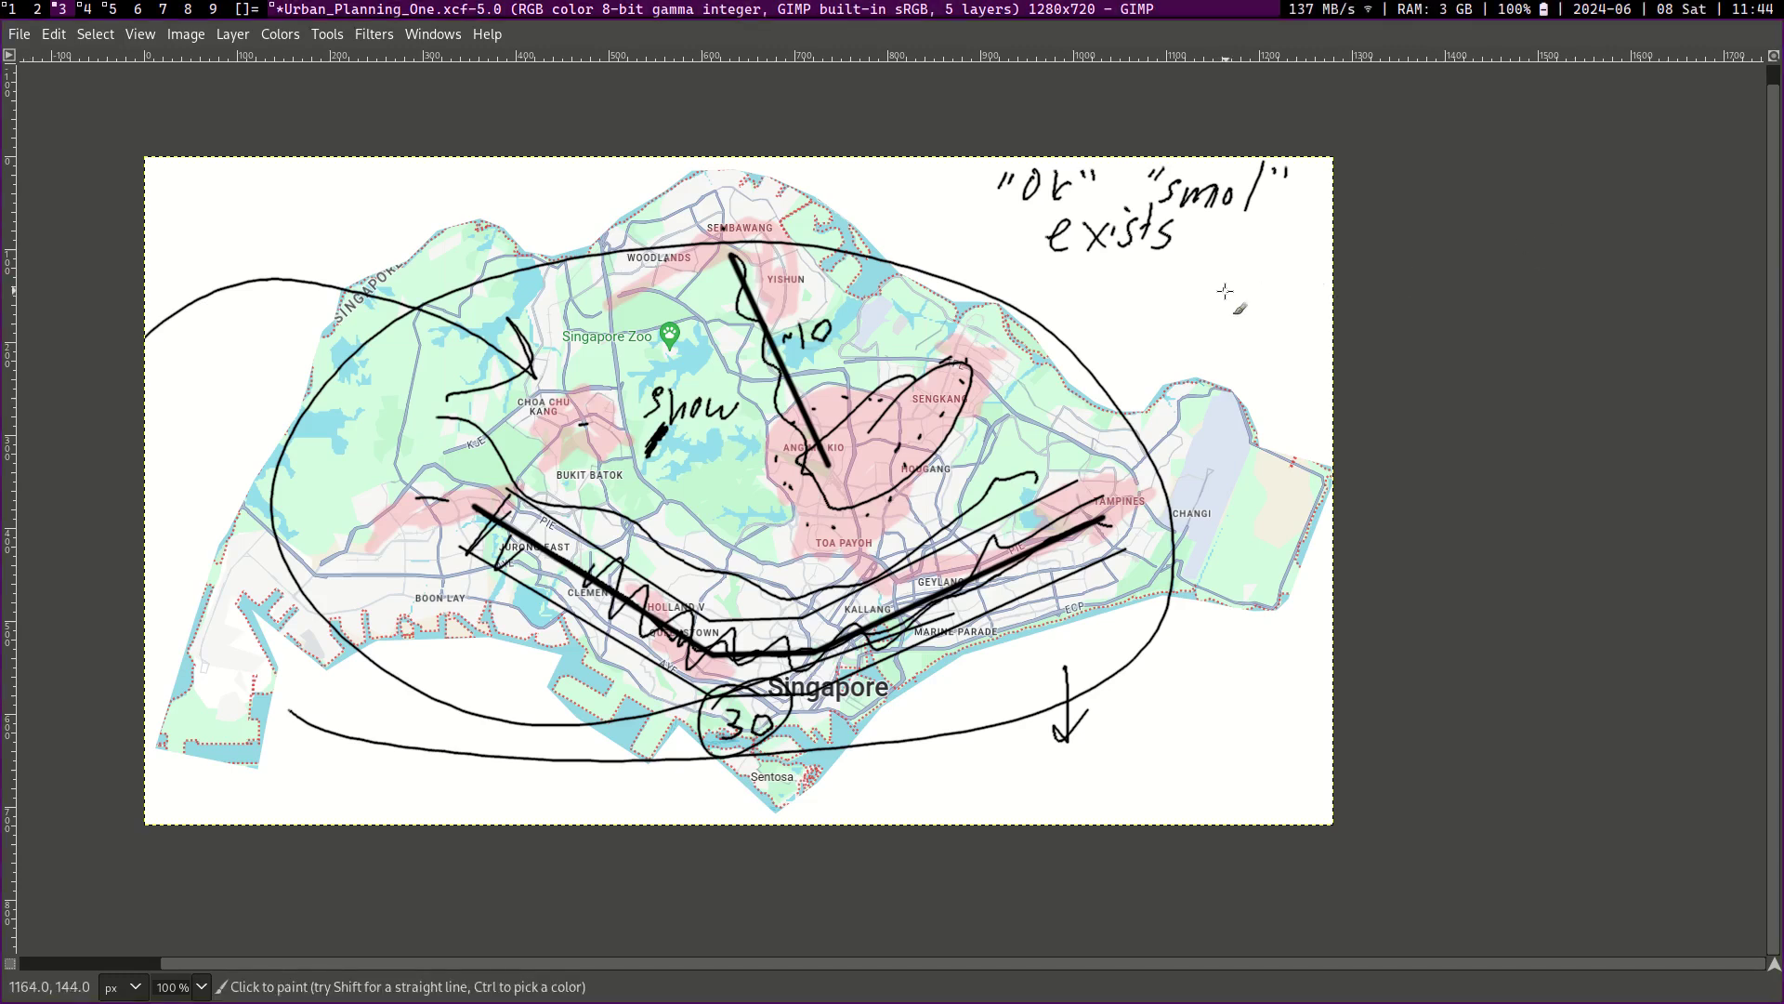
pyautogui.moveTo(1205, 343)
pyautogui.mouseDown()
pyautogui.moveTo(1235, 303)
pyautogui.moveTo(1153, 257)
pyautogui.moveTo(1087, 251)
pyautogui.mouseUp()
pyautogui.hscroll(-2, 1082, 259)
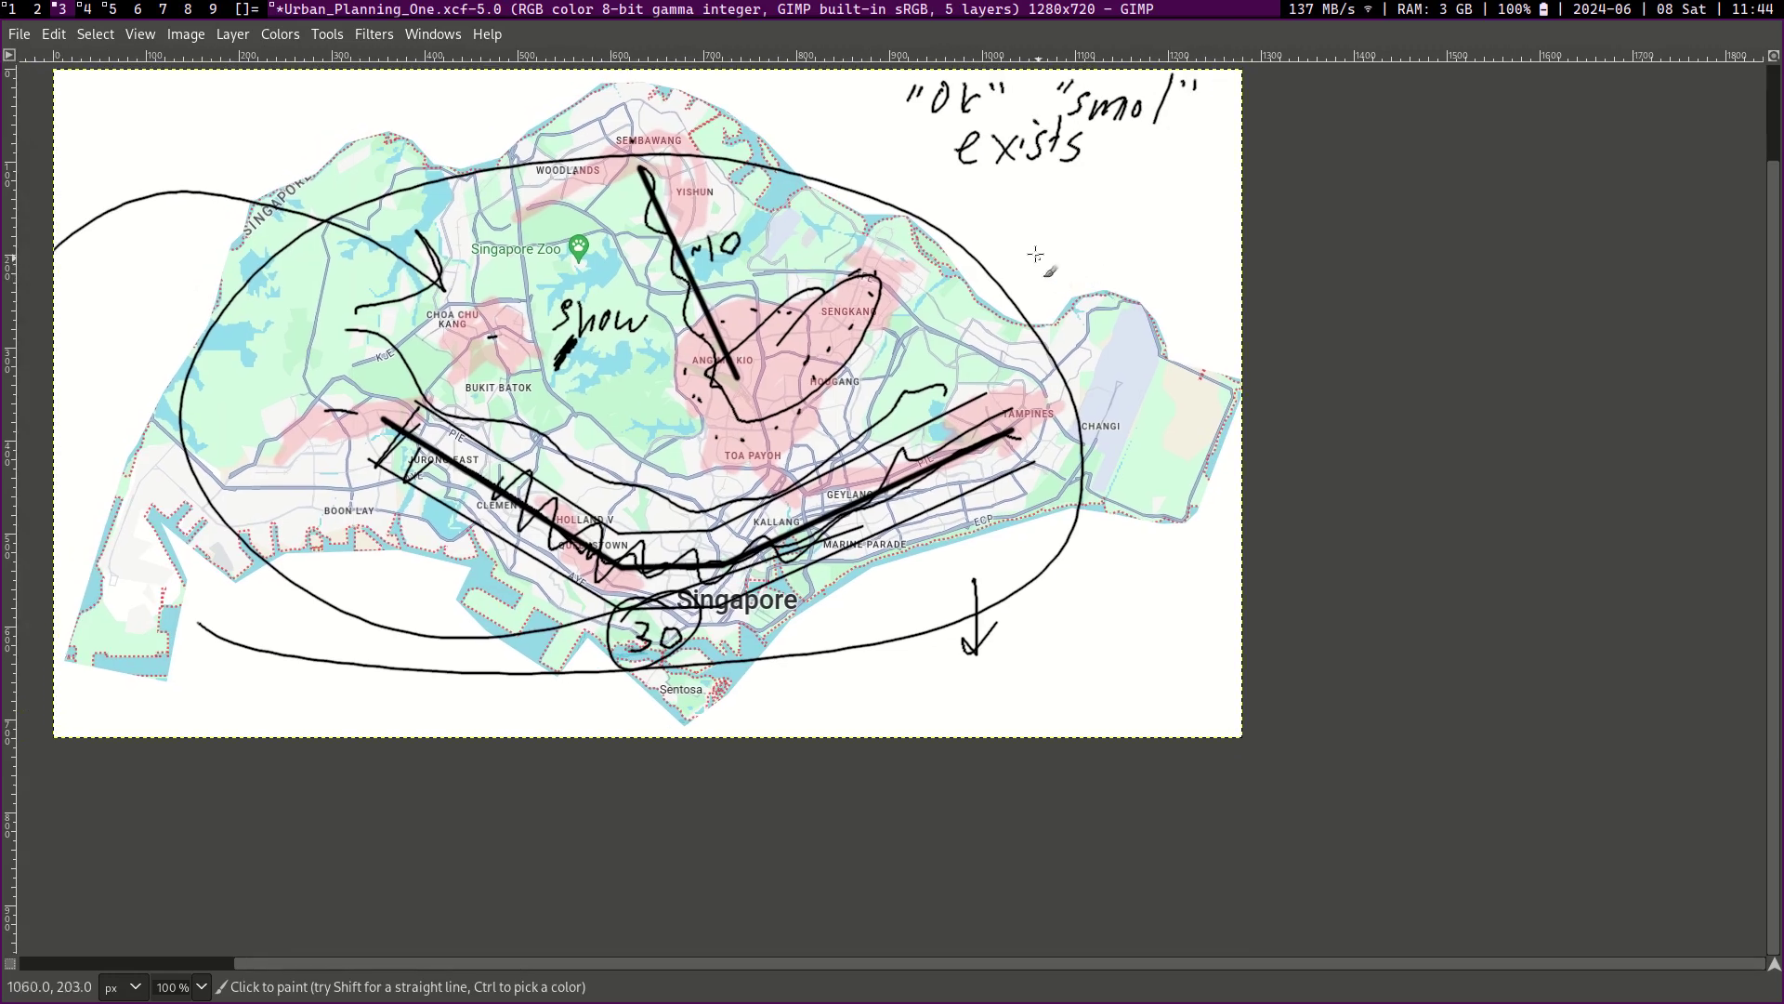
pyautogui.scroll(1, 1011, 312)
pyautogui.hscroll(-2, 1011, 313)
pyautogui.scroll(3, 1011, 312)
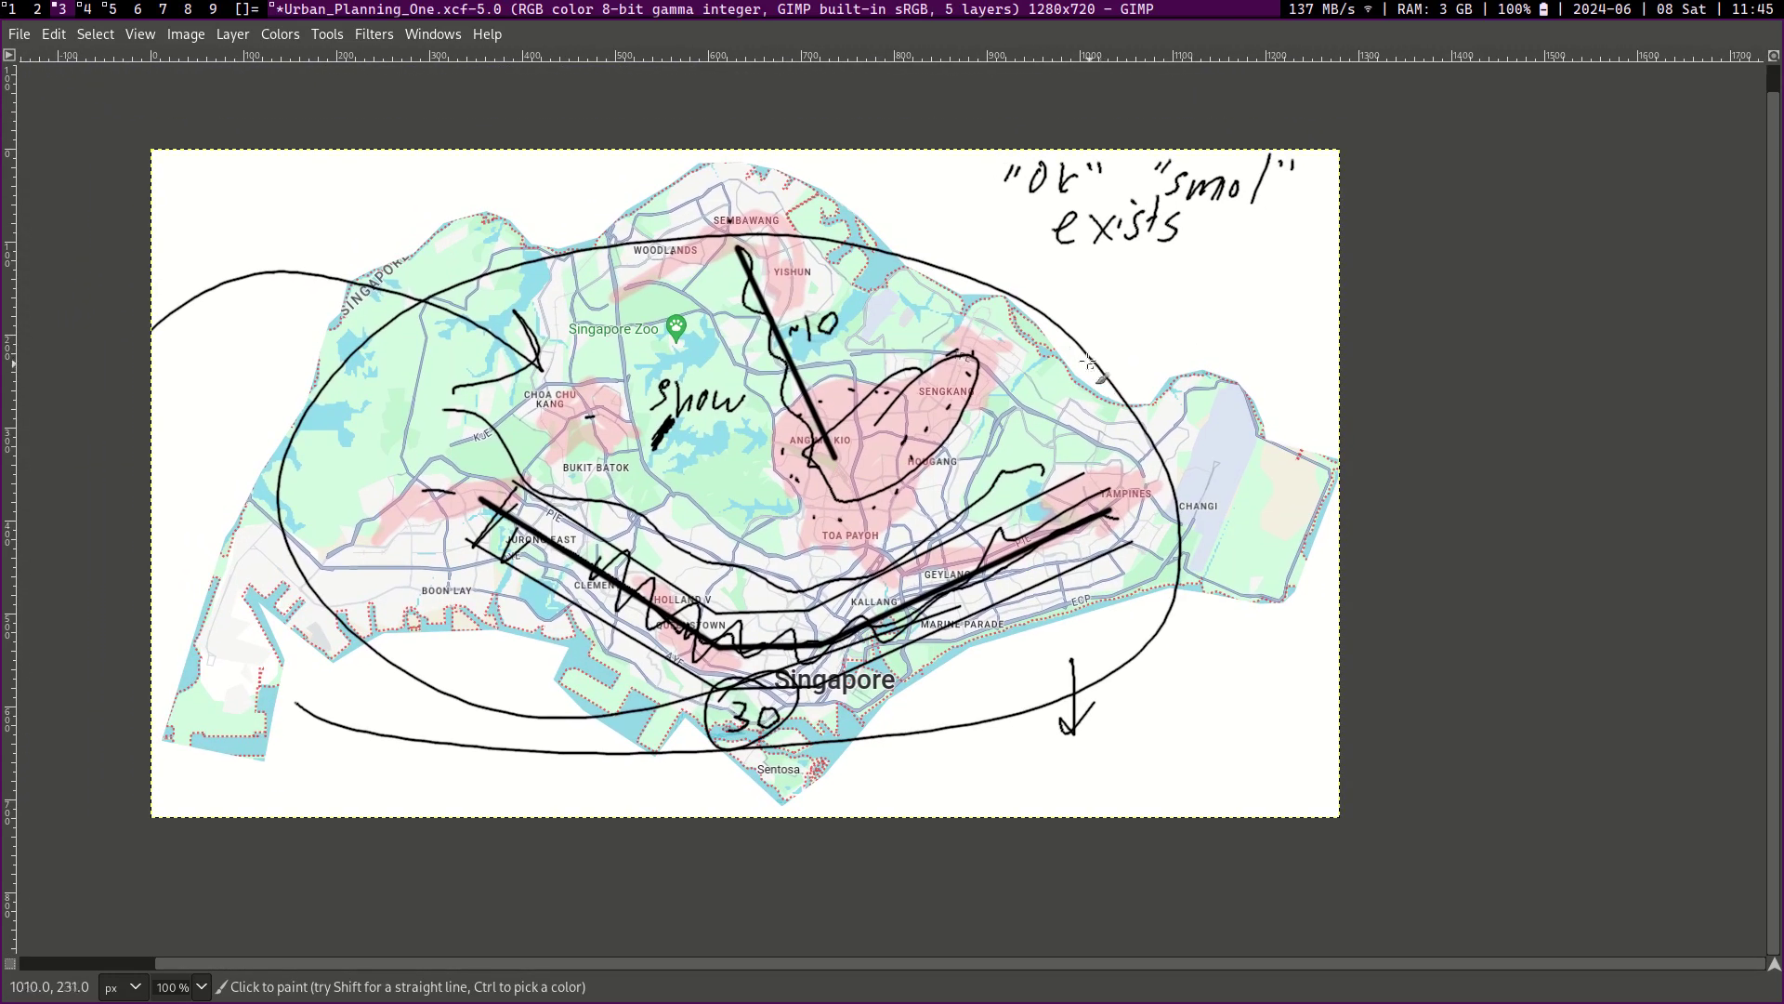